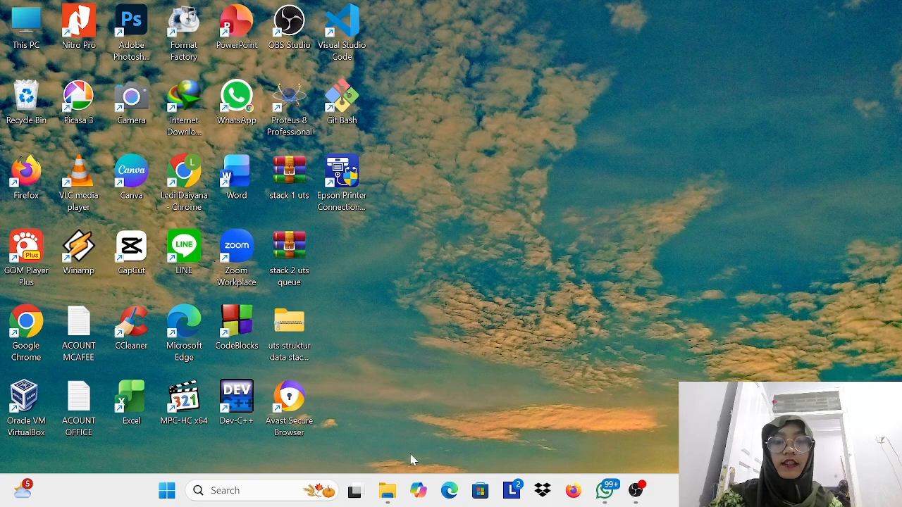
left_click(450, 491)
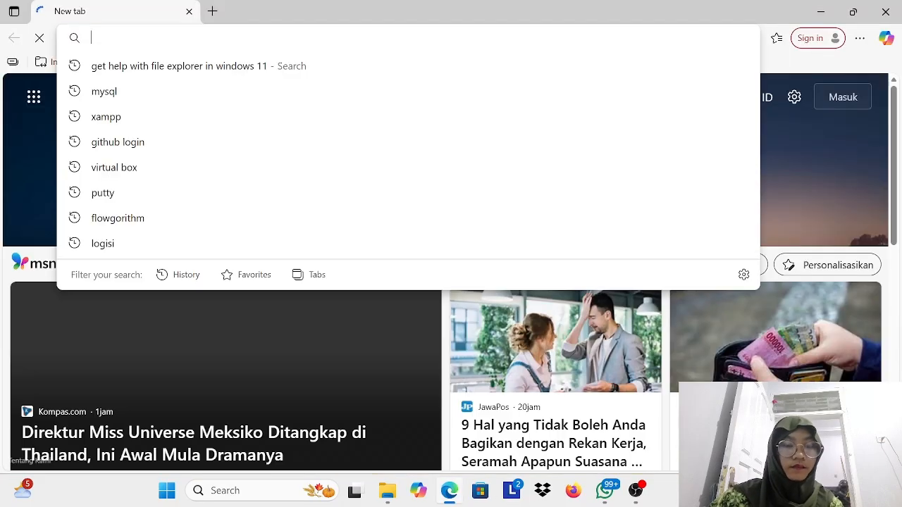
type("http://192.168.15.79/moodle/my/")
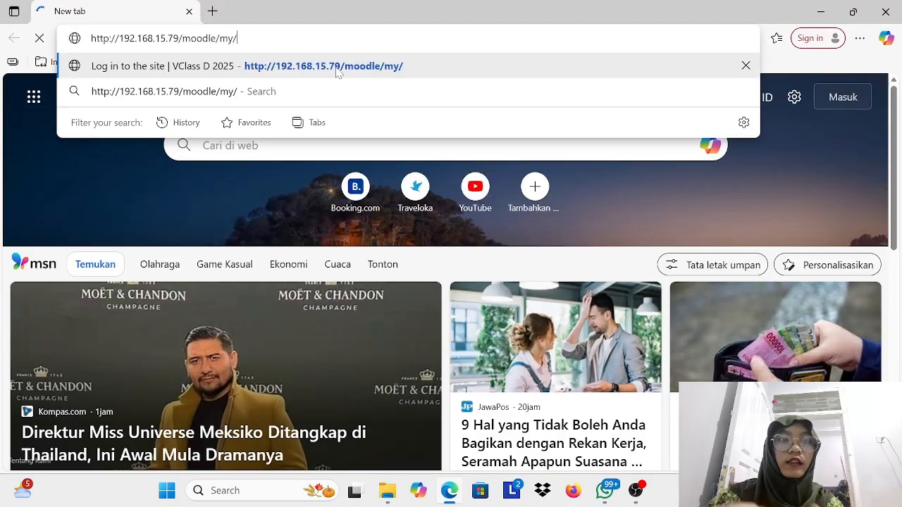
left_click(337, 66)
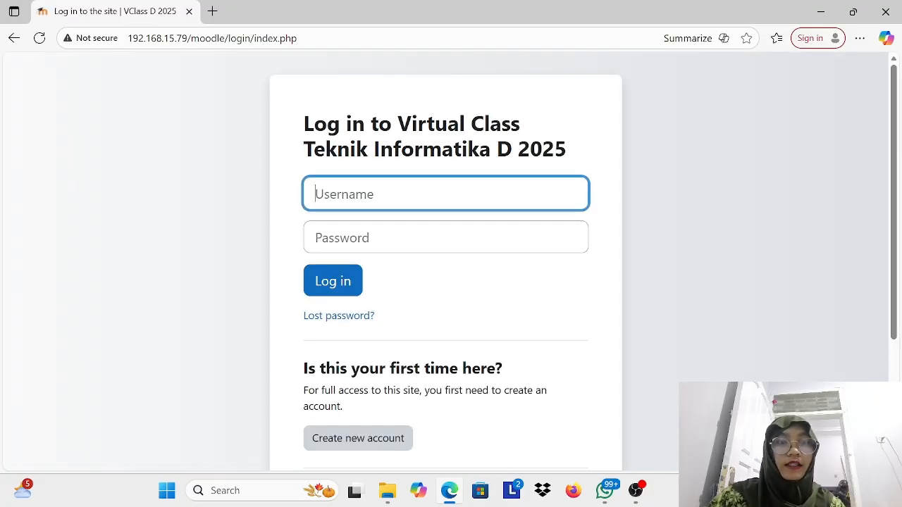
Step: Log in to the virtual class as admin with the account password, and dismiss the offer to save the password
type("admin")
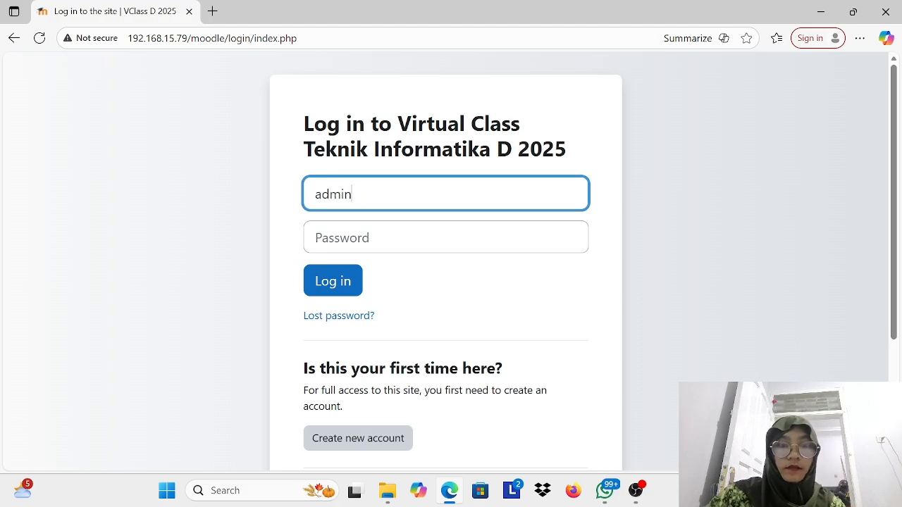
key("Tab")
type("•••••••••••••")
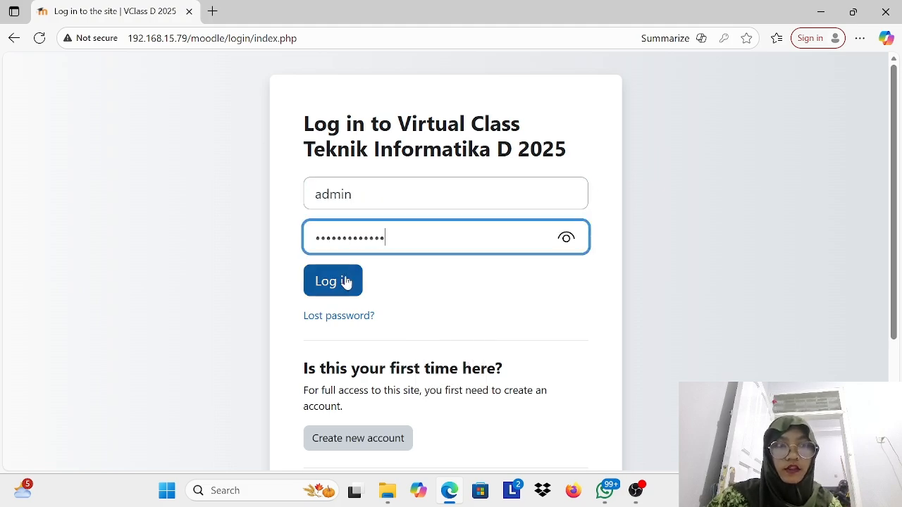
left_click(346, 282)
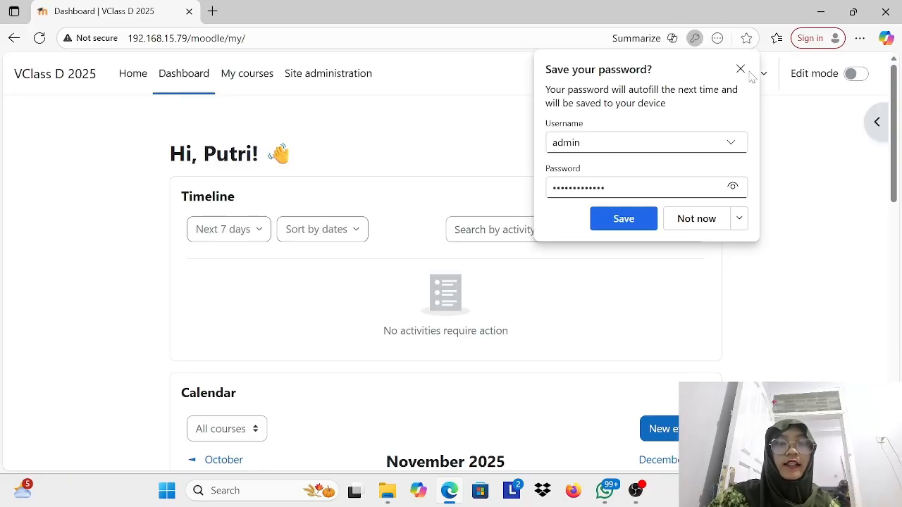
left_click(740, 68)
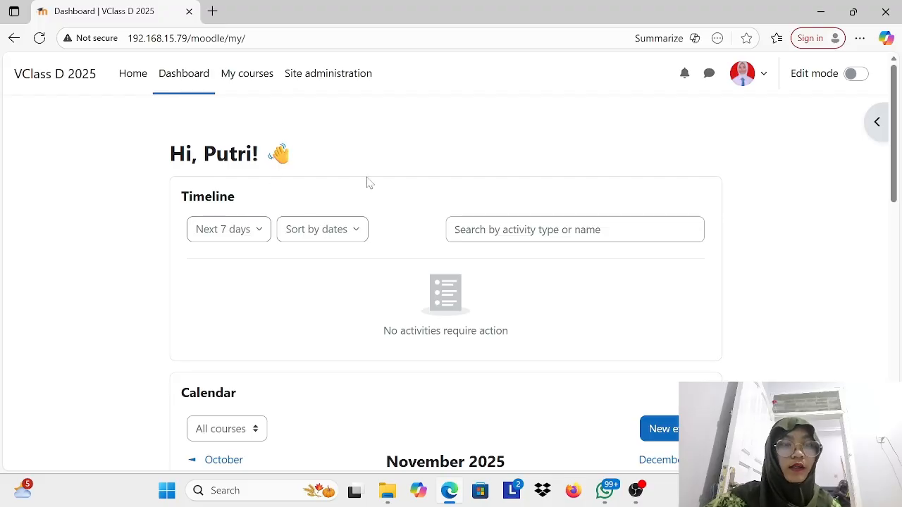
Step: Look over the dashboard and its calendar, switching edit mode on and back off
scroll(362, 292, "down", 10)
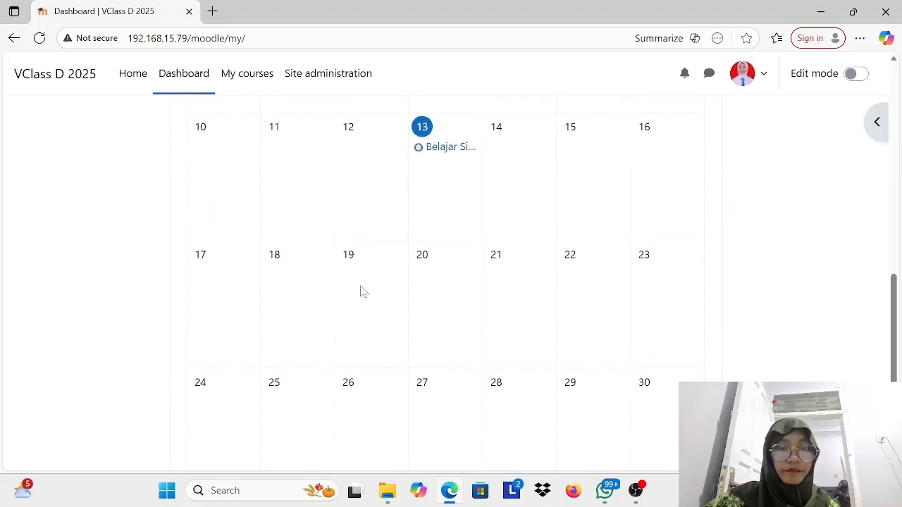
scroll(362, 292, "up", 10)
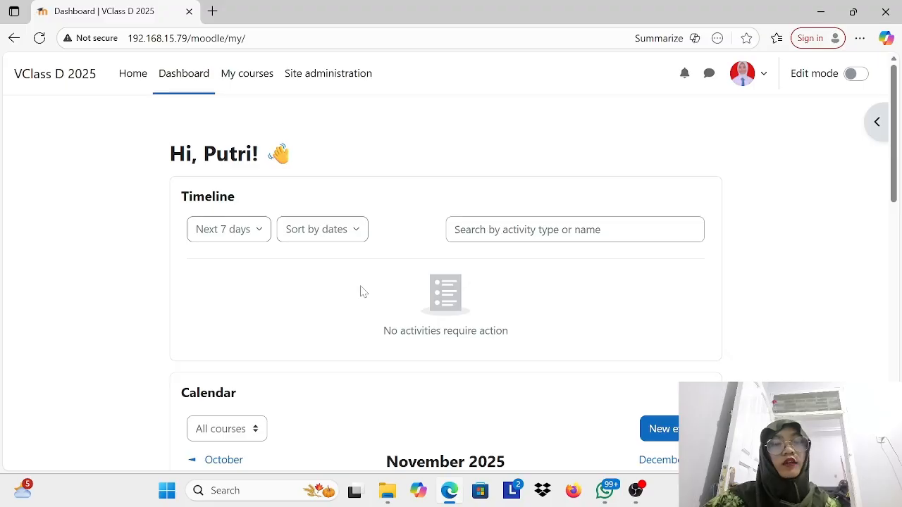
left_click(854, 74)
scroll(605, 313, "down", 3)
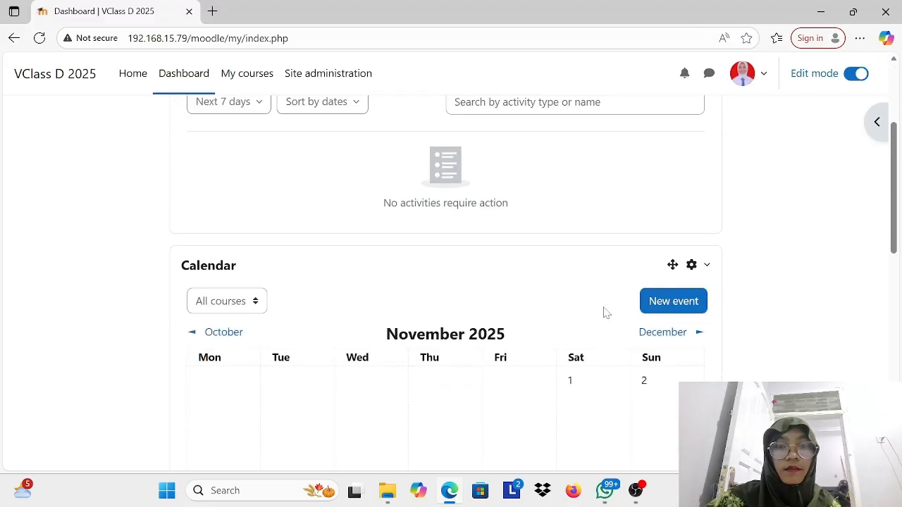
scroll(771, 123, "up", 3)
left_click(854, 75)
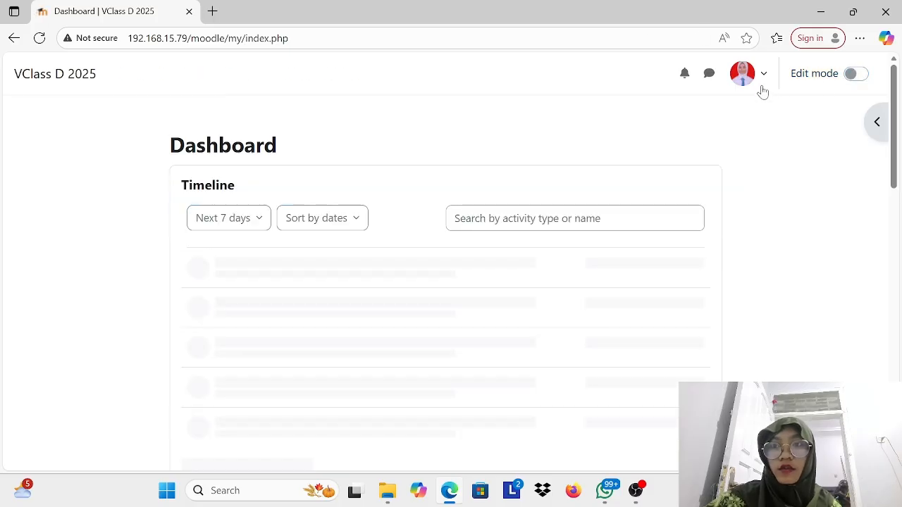
Step: Set the dashboard Timeline's date filter to All
left_click(260, 220)
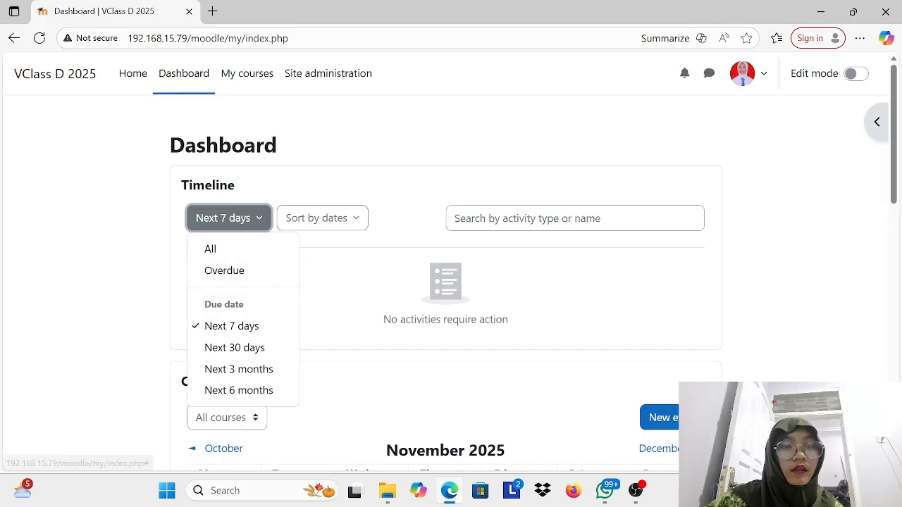
left_click(238, 251)
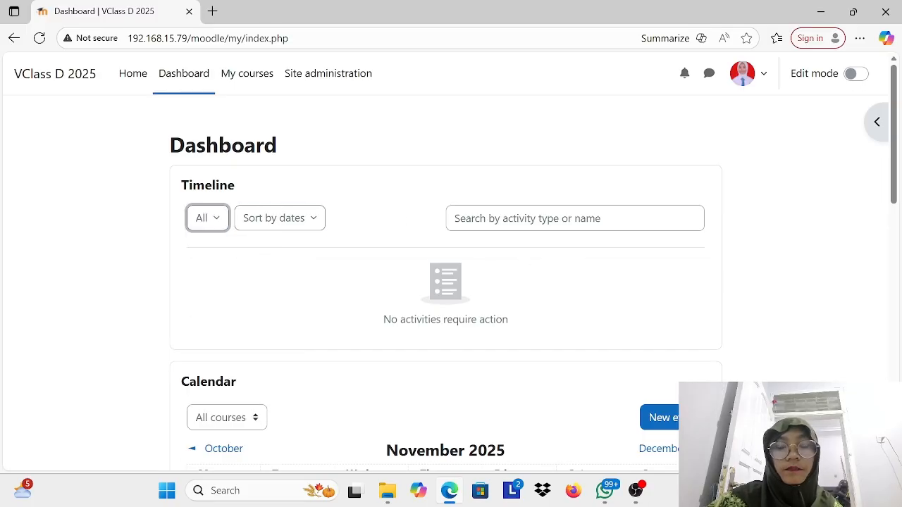
Step: Start a new calendar event and enter the title BELAJAR SISTEM BASIS DATA
scroll(576, 227, "down", 4)
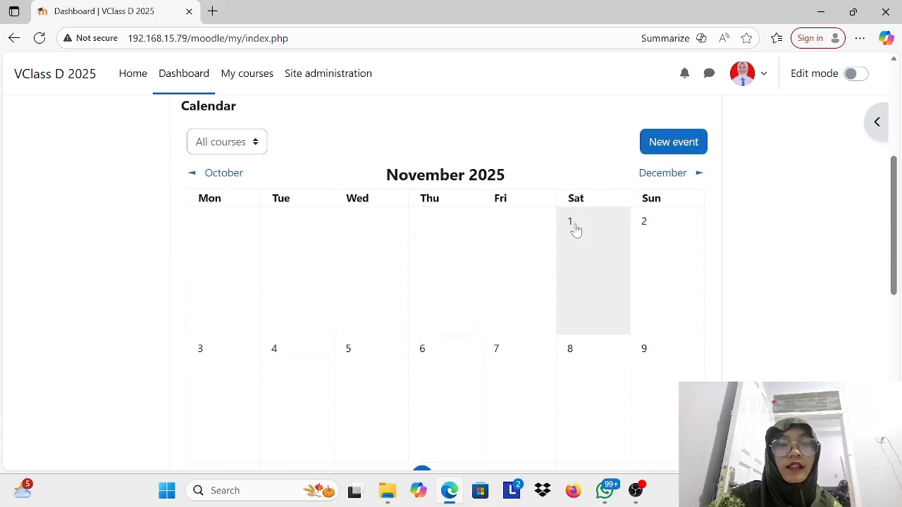
left_click(683, 140)
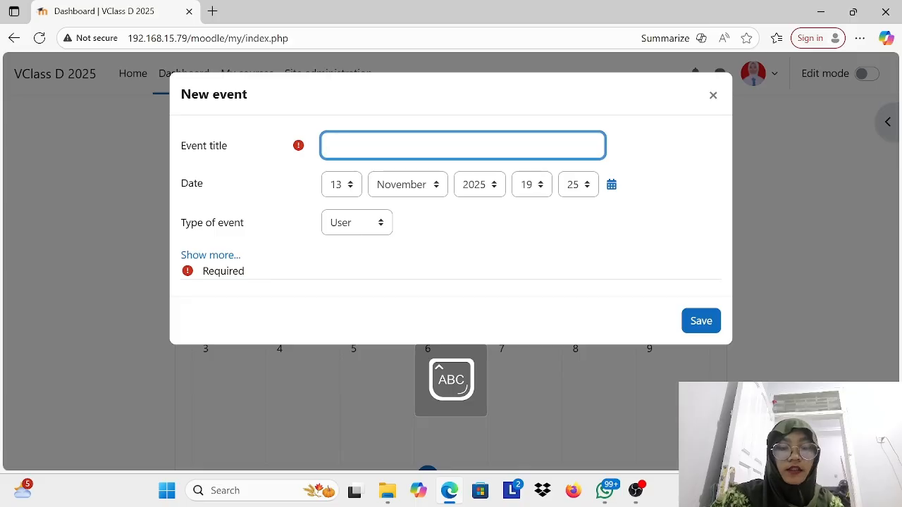
type("SISTEM BASIS")
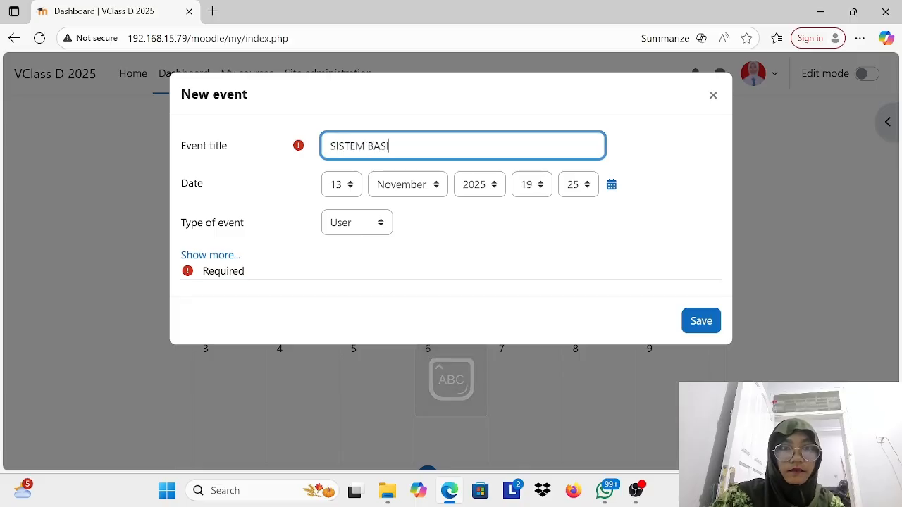
key("BackSpace")
key("BackSpace")
key("BackSpace")
key("BackSpace")
key("BackSpace")
key("BackSpace")
key("BackSpace")
key("BackSpace")
type("BE")
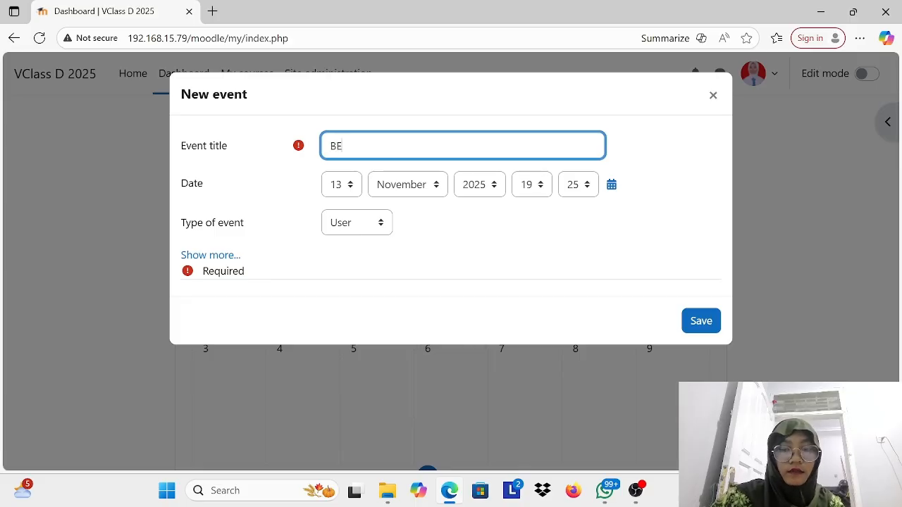
type("LAJAR SISTEM BASIS DATA")
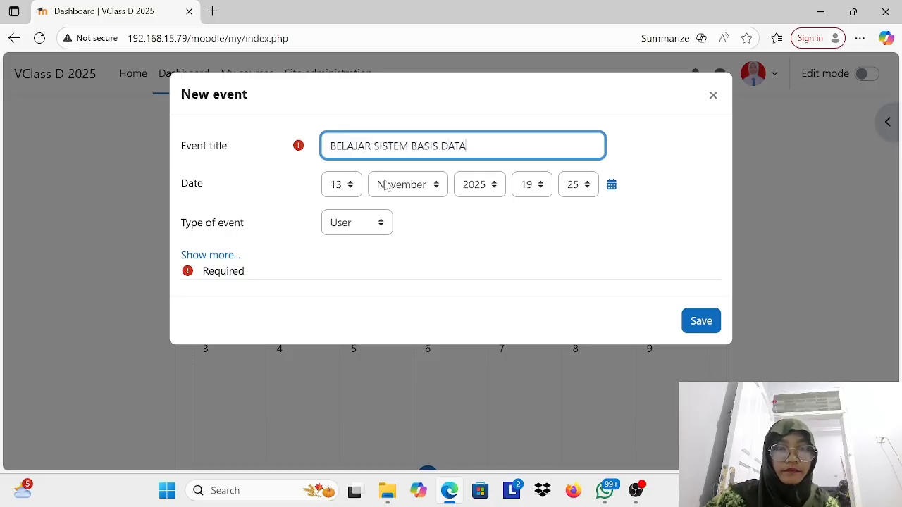
Step: Set the event's day to 14 and its hour to 21, and save the event
left_click(352, 186)
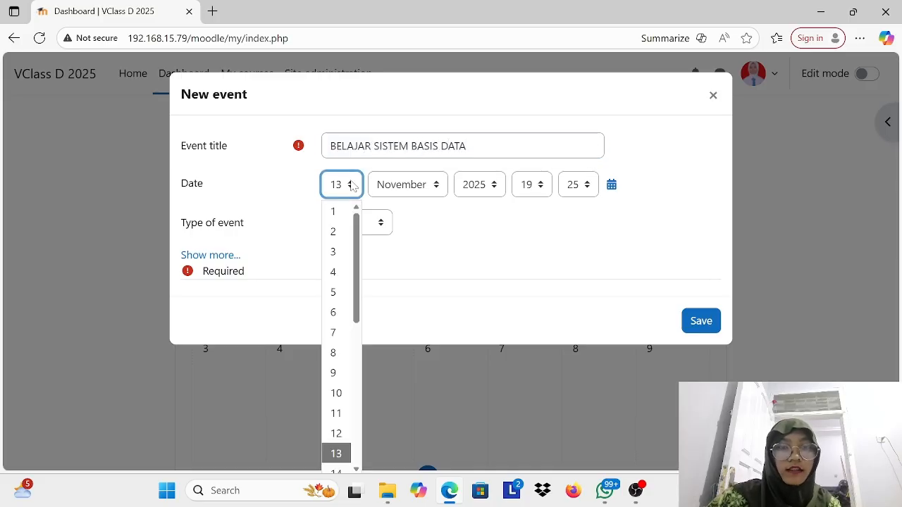
scroll(345, 448, "down", 1)
left_click(343, 443)
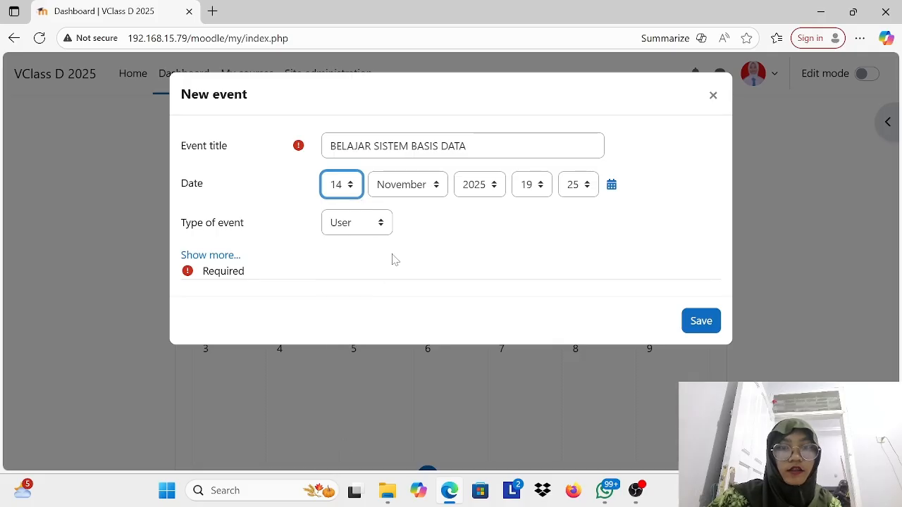
left_click(545, 187)
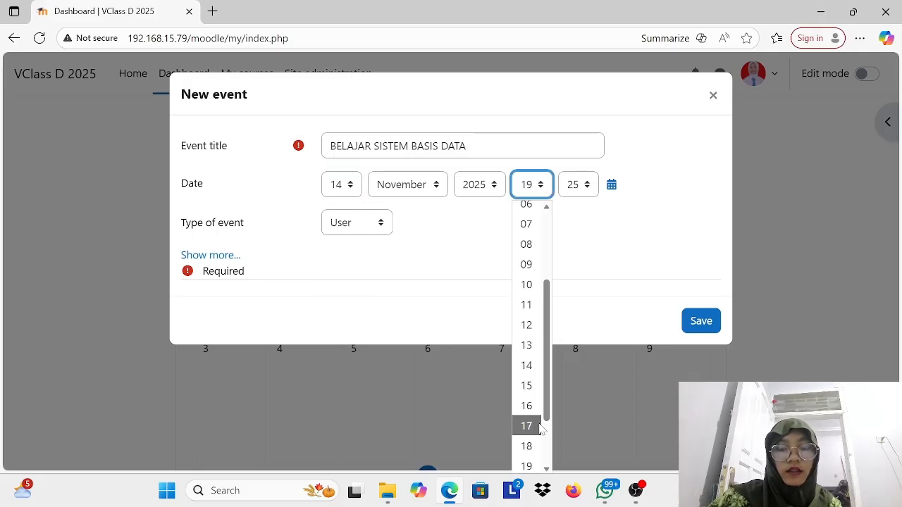
scroll(540, 427, "down", 2)
left_click(534, 426)
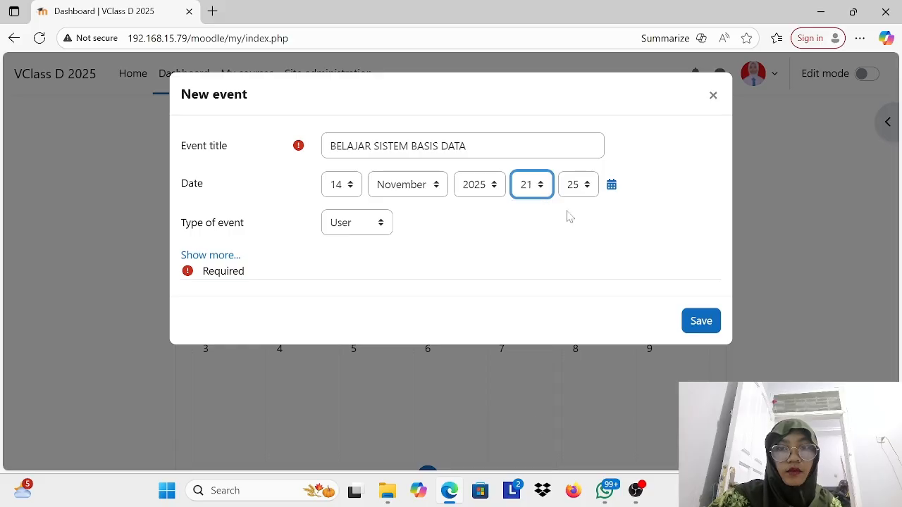
left_click(700, 322)
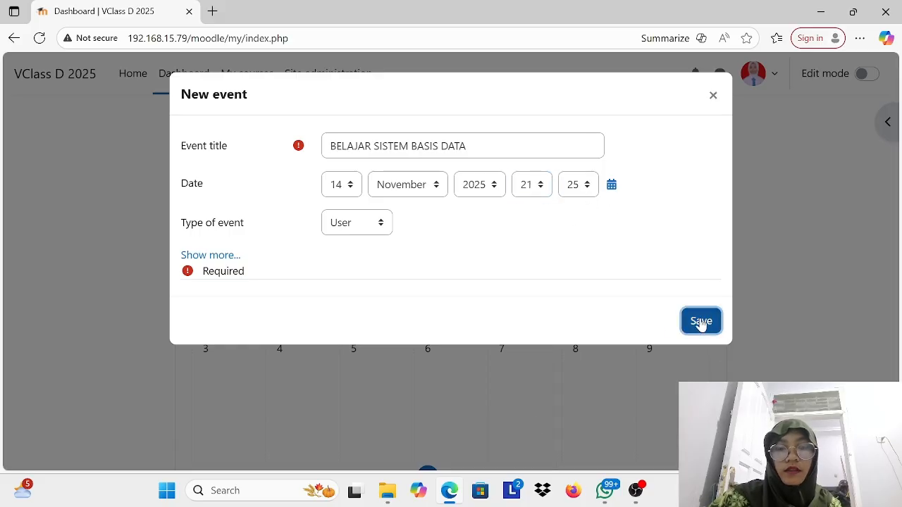
Step: View the details of the 14 November event in the calendar and close them
scroll(550, 306, "down", 4)
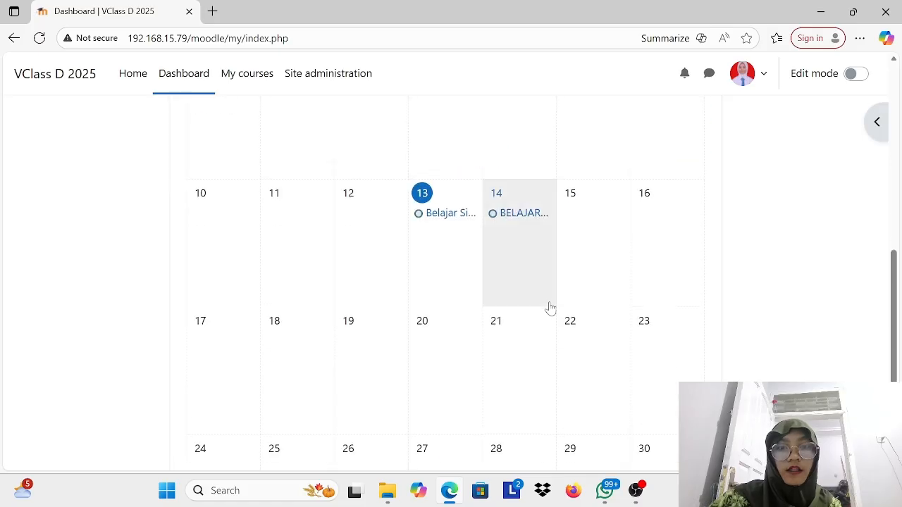
left_click(525, 216)
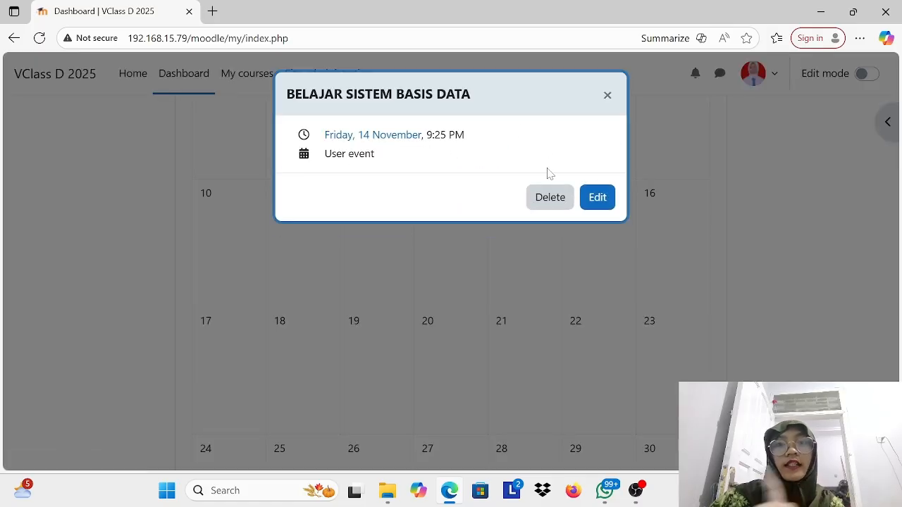
left_click(609, 95)
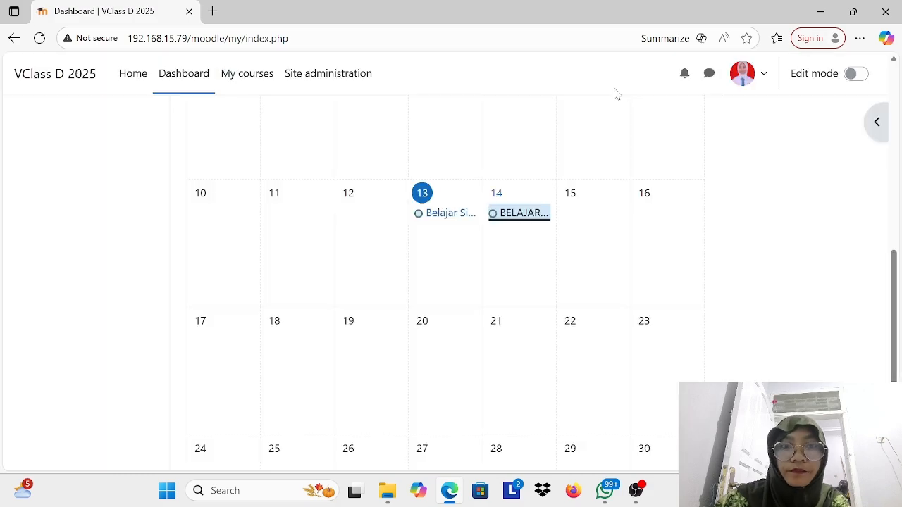
scroll(493, 286, "up", 10)
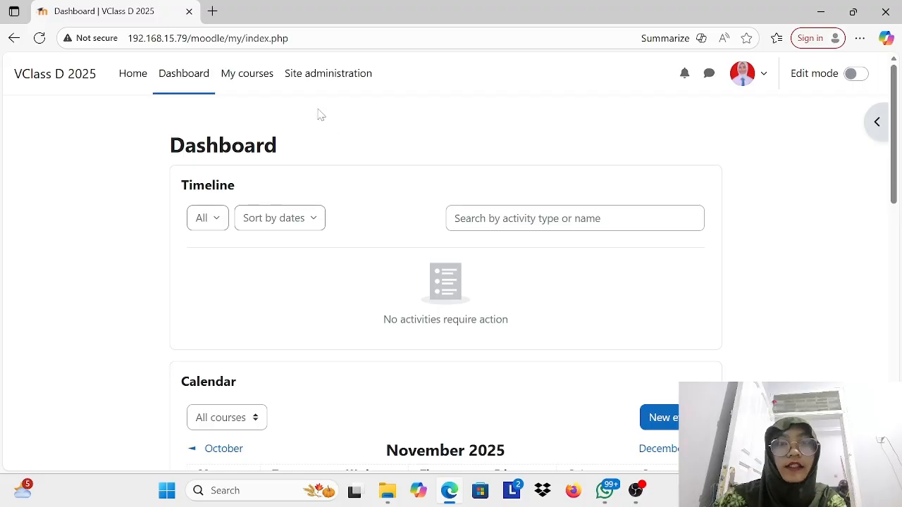
Step: Go to the site home page, dismiss the page translation offer, and look over the available courses
left_click(128, 75)
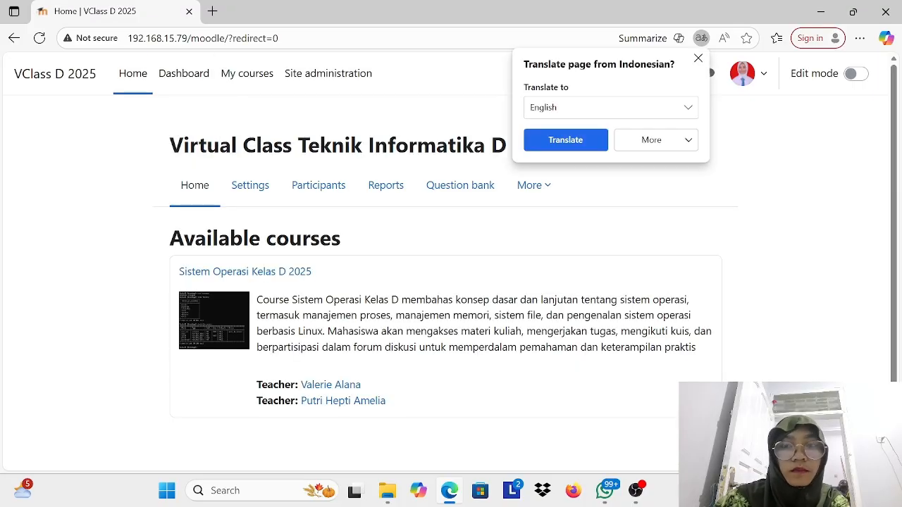
left_click(698, 58)
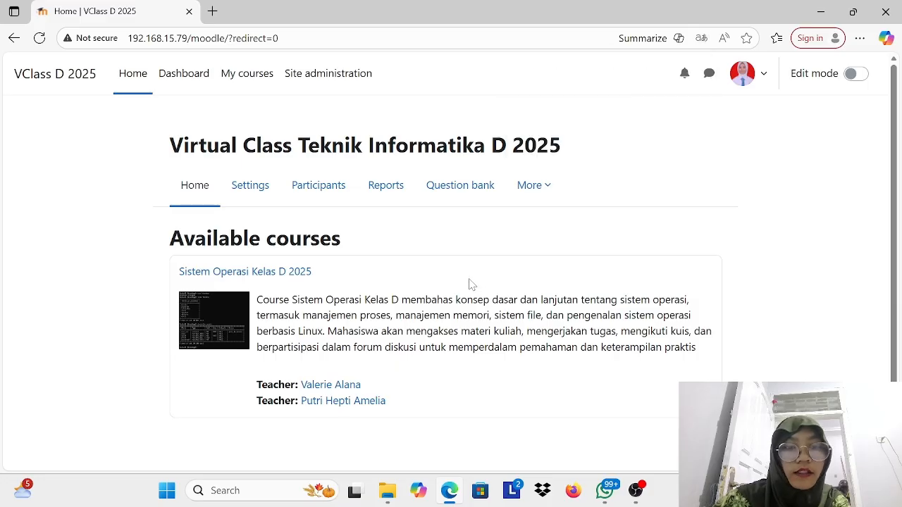
scroll(471, 284, "down", 1)
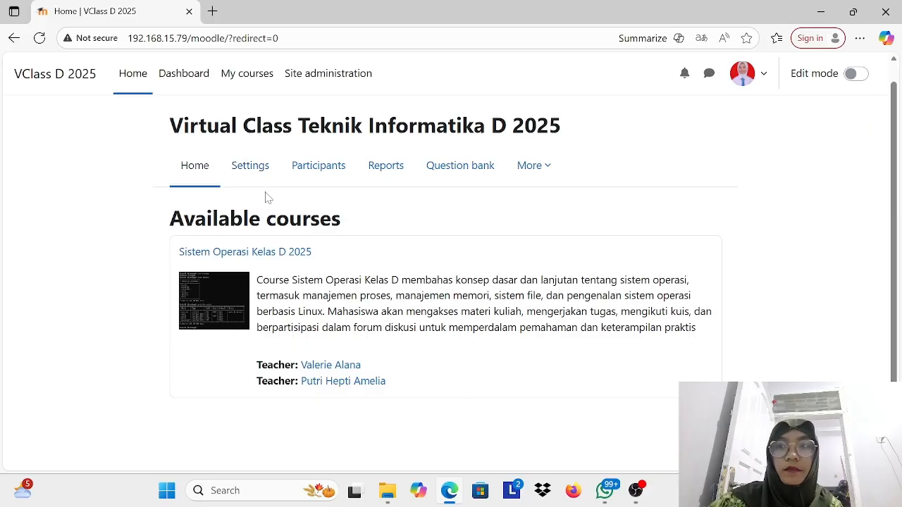
Step: Turn on edit mode for the site home page and start adding a new Assignment activity
left_click(854, 74)
scroll(421, 331, "down", 1)
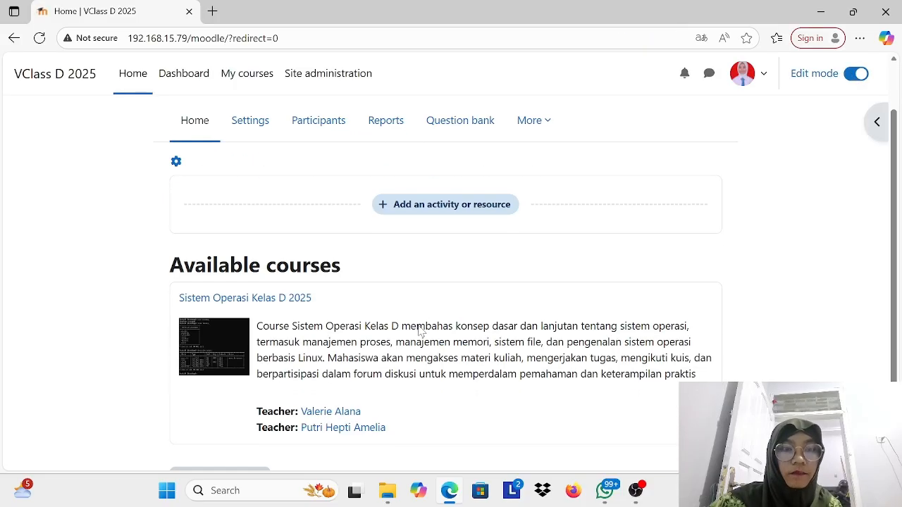
left_click(467, 208)
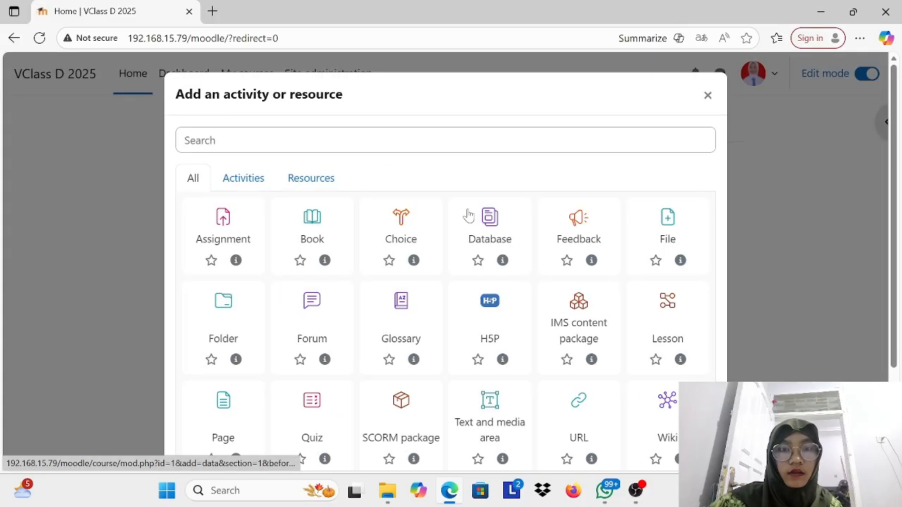
scroll(324, 258, "down", 2)
scroll(326, 258, "up", 2)
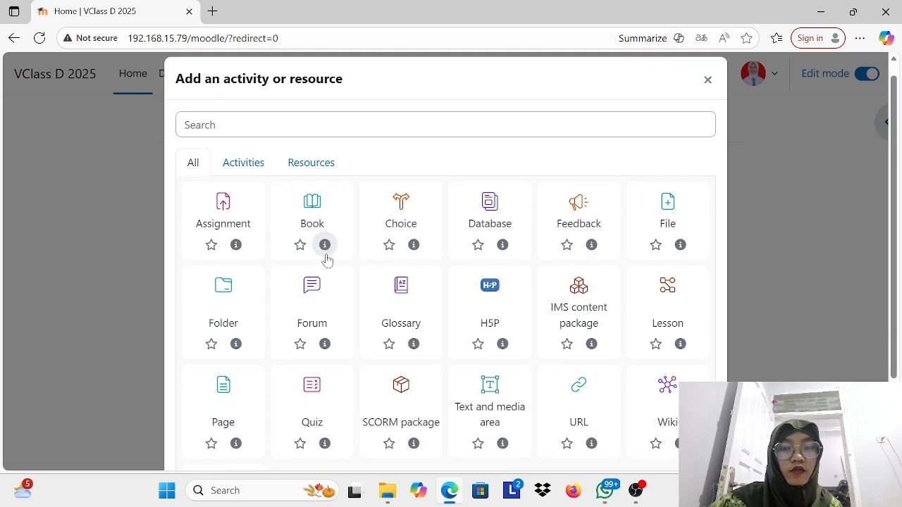
scroll(579, 222, "down", 1)
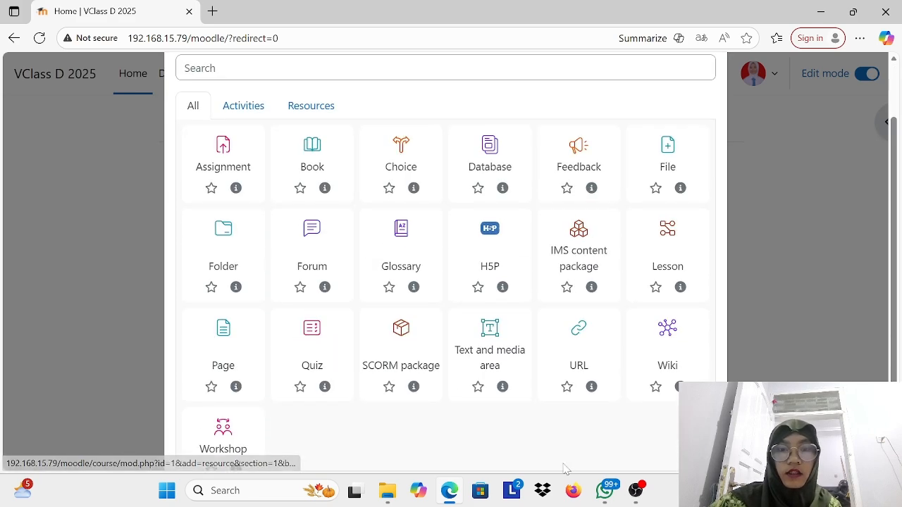
left_click(236, 150)
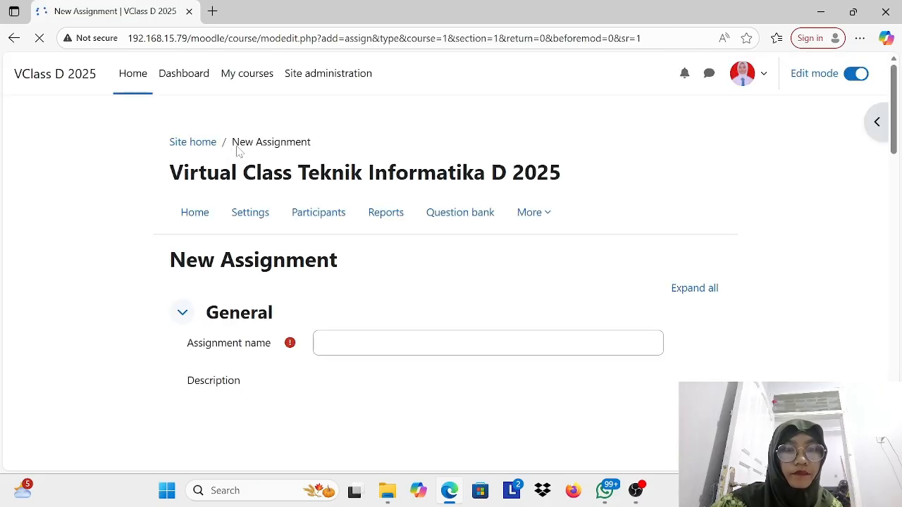
Step: Name the new assignment "Tugas 1 Sistem Operasi"
left_click(488, 300)
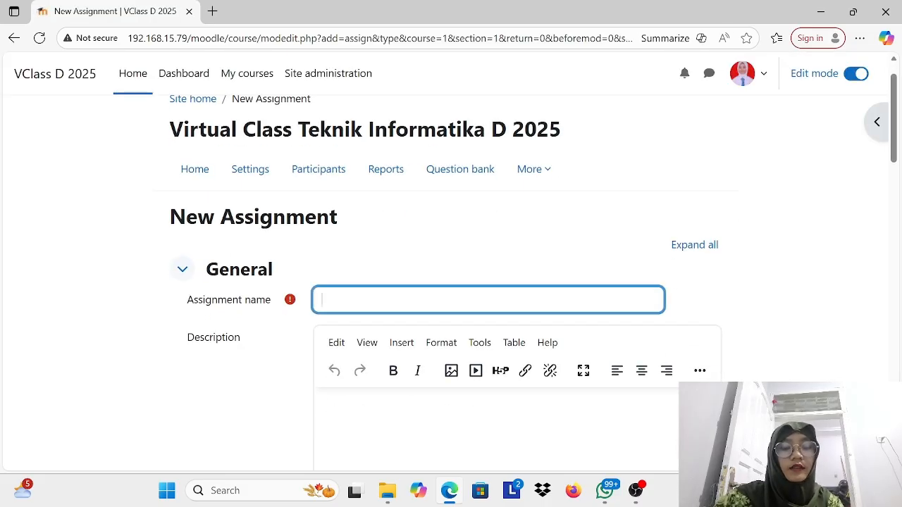
type("Tugas")
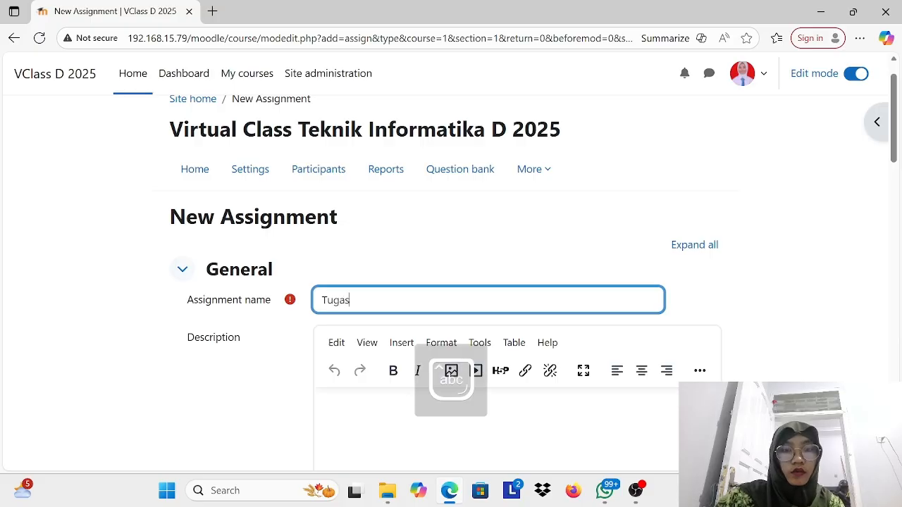
type(" 1 Sistem Operasi")
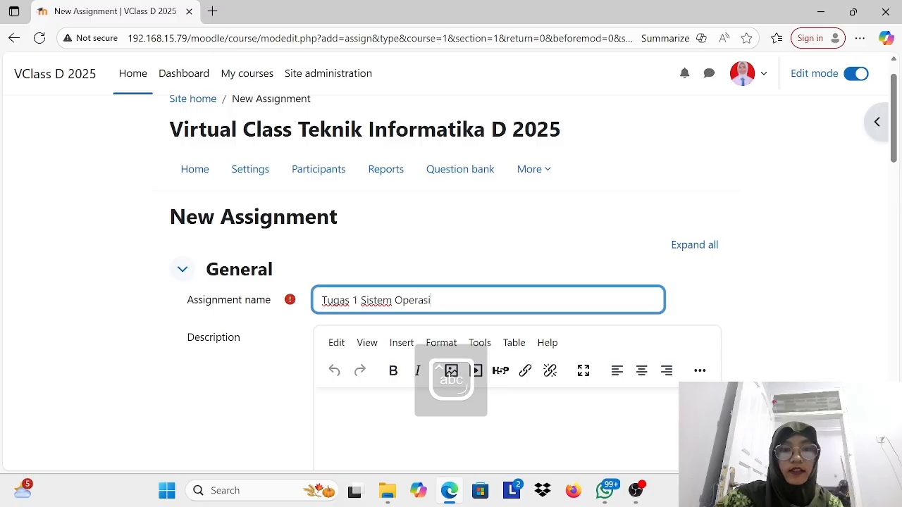
Step: Enter "Cobalah Perintah Linux Dibawah ini" as the assignment's description
scroll(451, 380, "down", 3)
key("Tab")
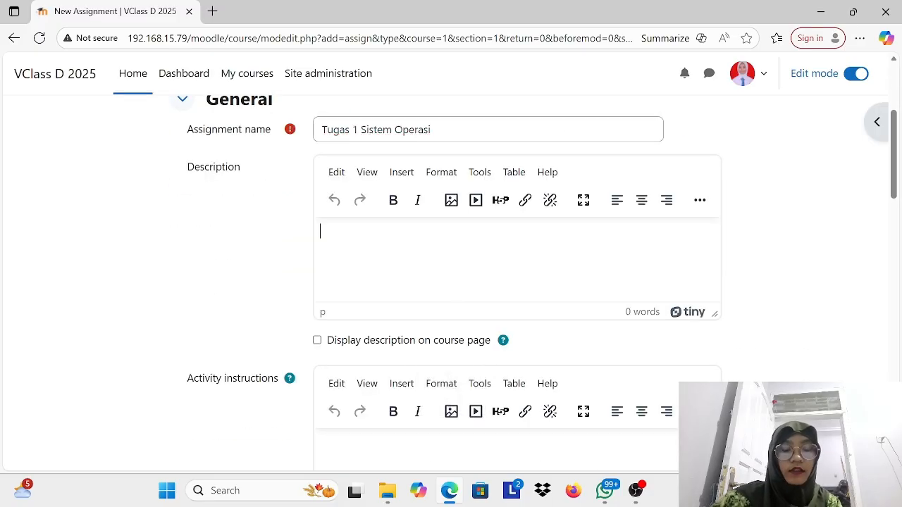
type("B")
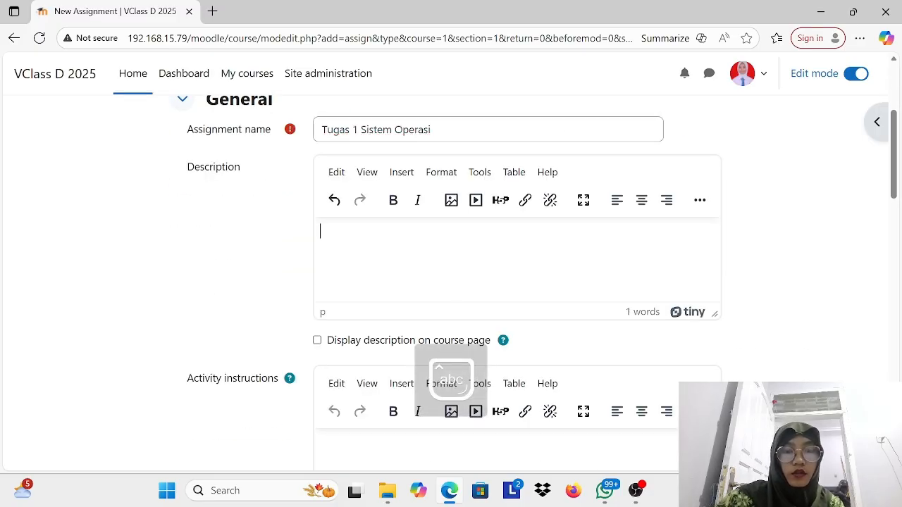
type("Cobalah ")
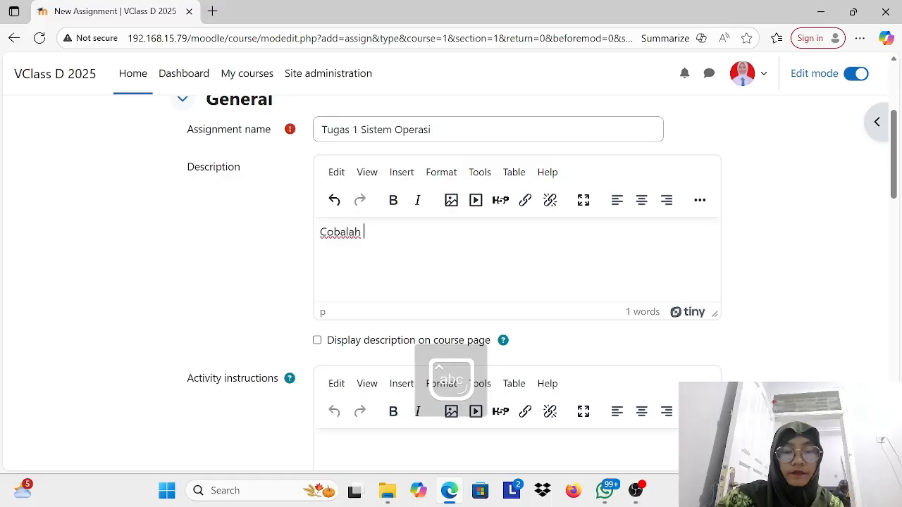
type("Perintah L")
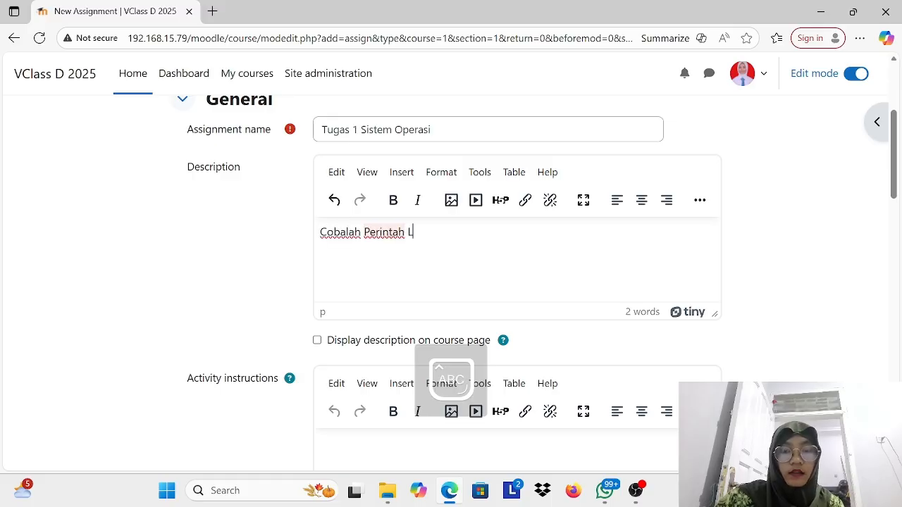
type("inux Dibawah ini")
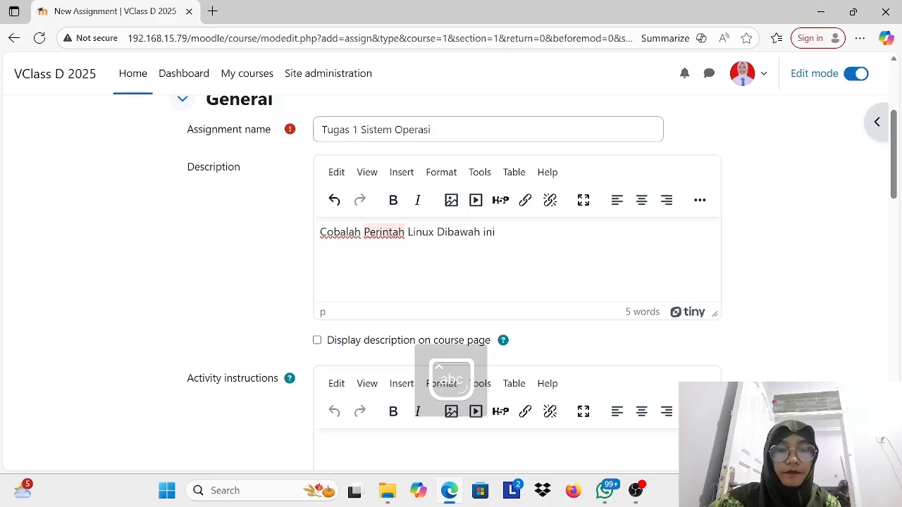
Step: Keep the default availability and submission settings, then save the assignment and display it
scroll(397, 241, "down", 10)
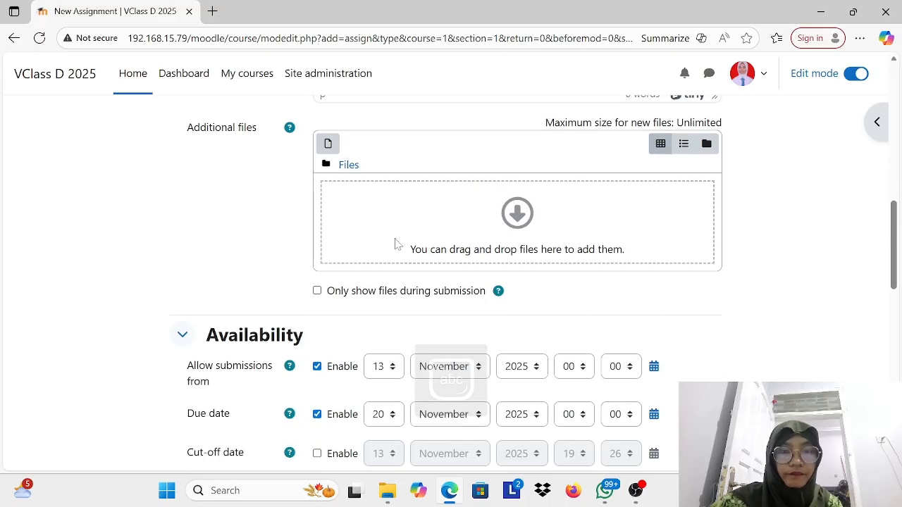
scroll(396, 242, "up", 1)
scroll(562, 358, "down", 8)
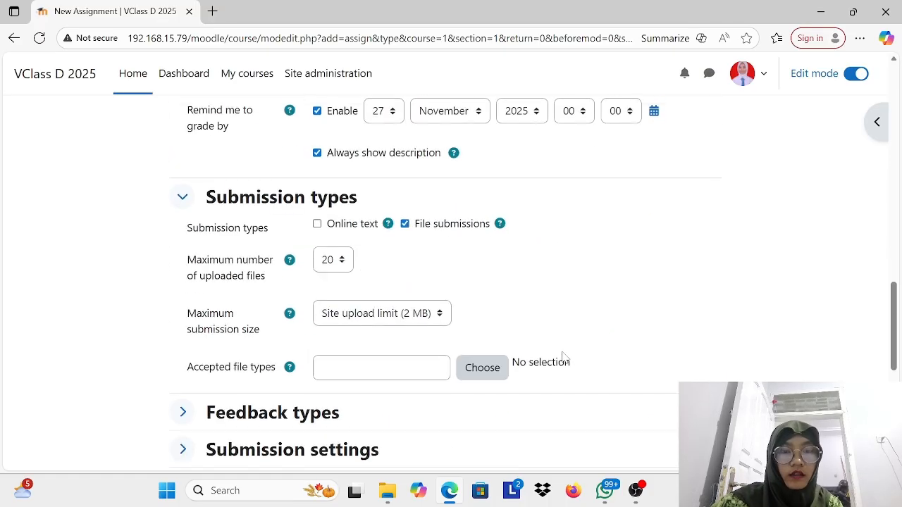
scroll(561, 358, "down", 1)
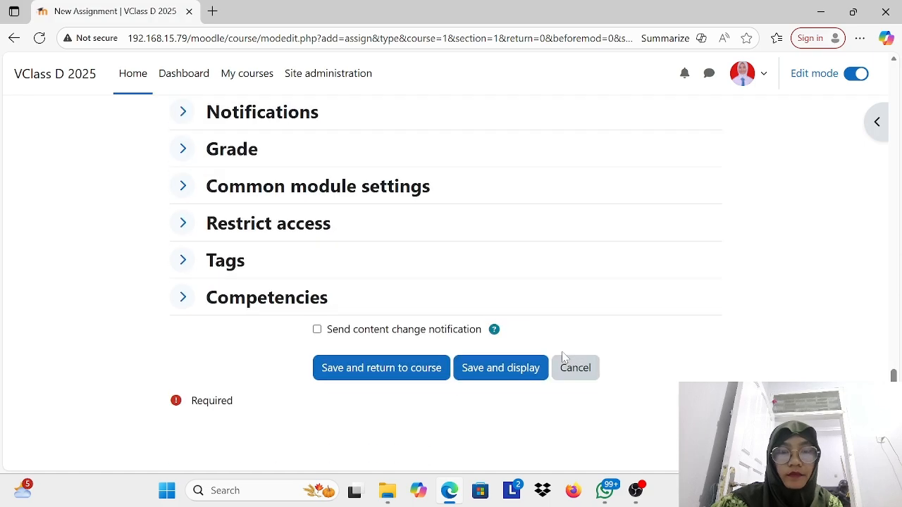
left_click(527, 374)
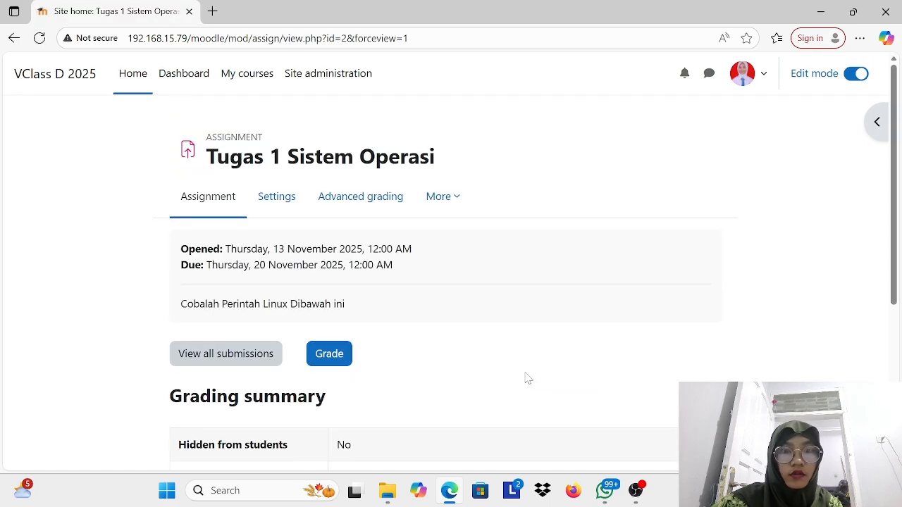
Step: Look over the assignment's grading summary and its submission form, and return to the assignment page
scroll(350, 275, "down", 1)
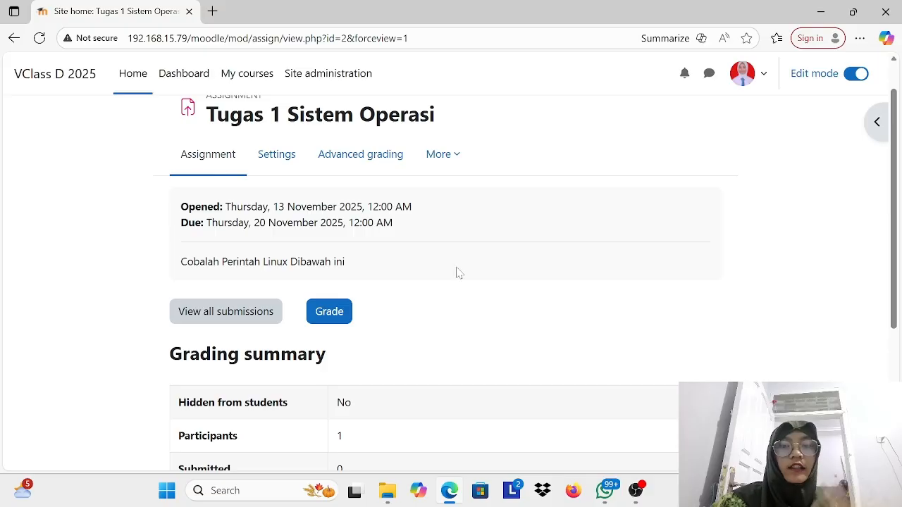
scroll(456, 273, "down", 3)
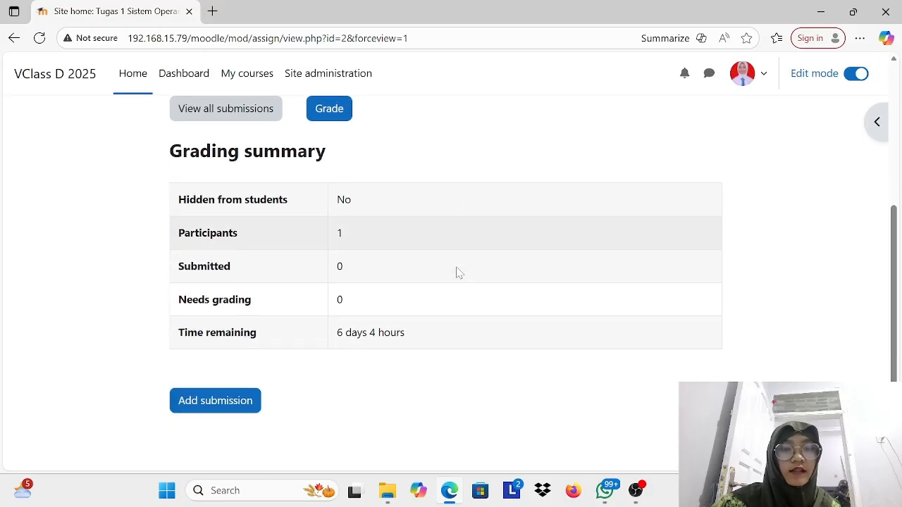
scroll(456, 273, "up", 2)
scroll(455, 272, "down", 1)
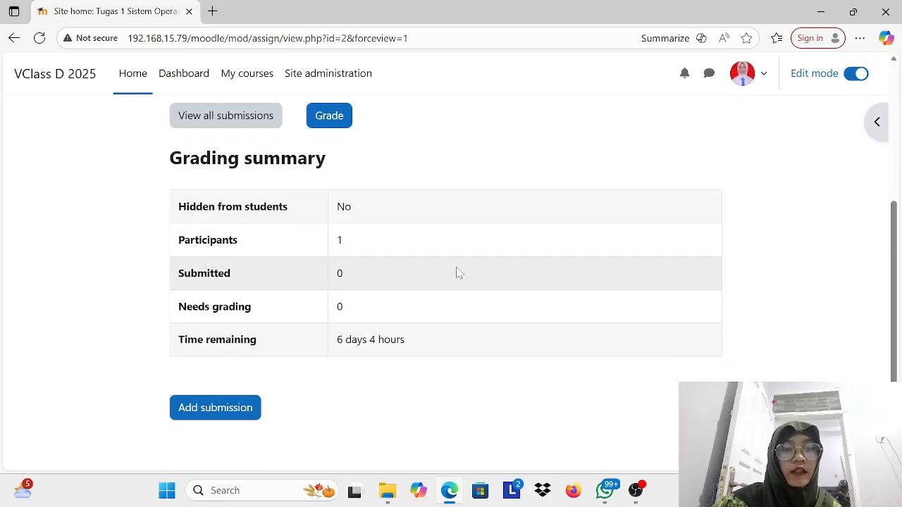
left_click(235, 413)
scroll(233, 412, "down", 3)
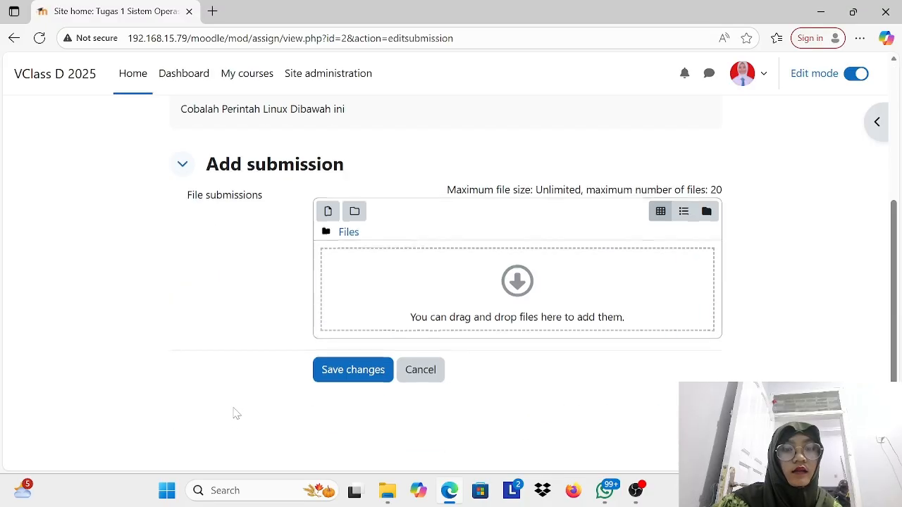
scroll(373, 225, "up", 2)
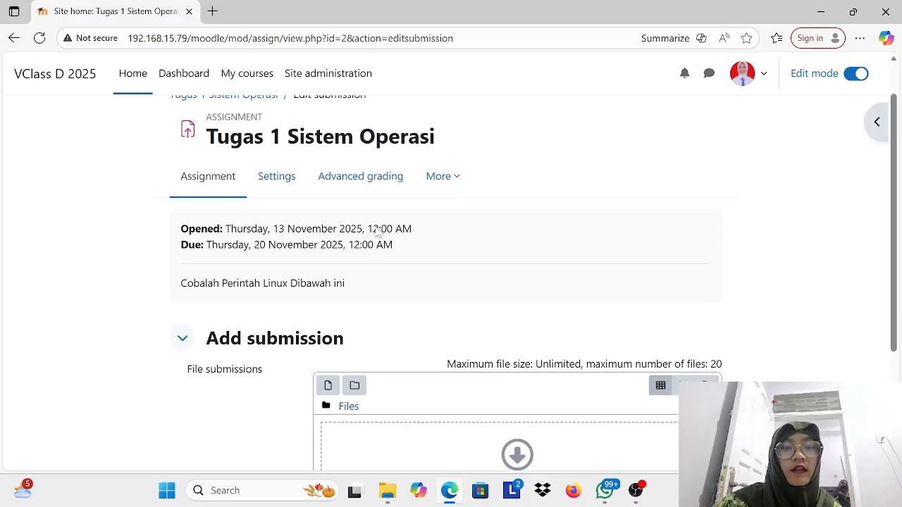
scroll(329, 210, "up", 1)
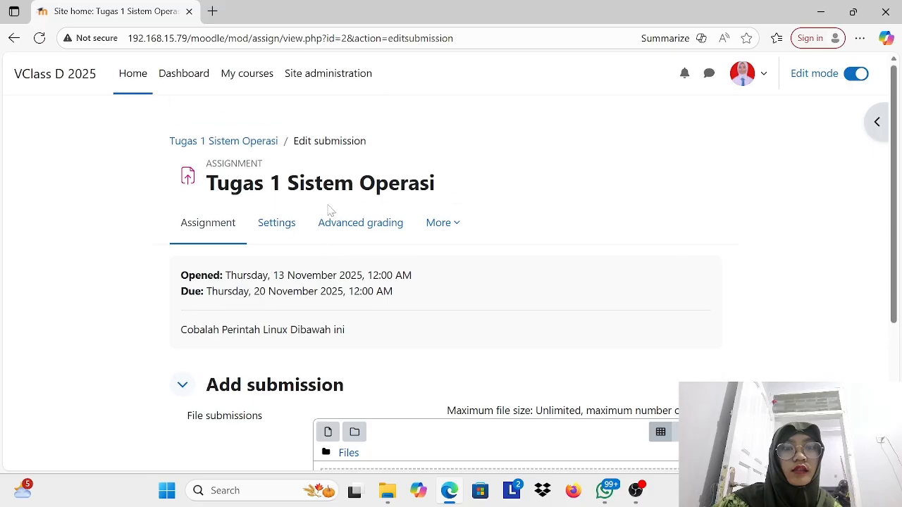
left_click(263, 144)
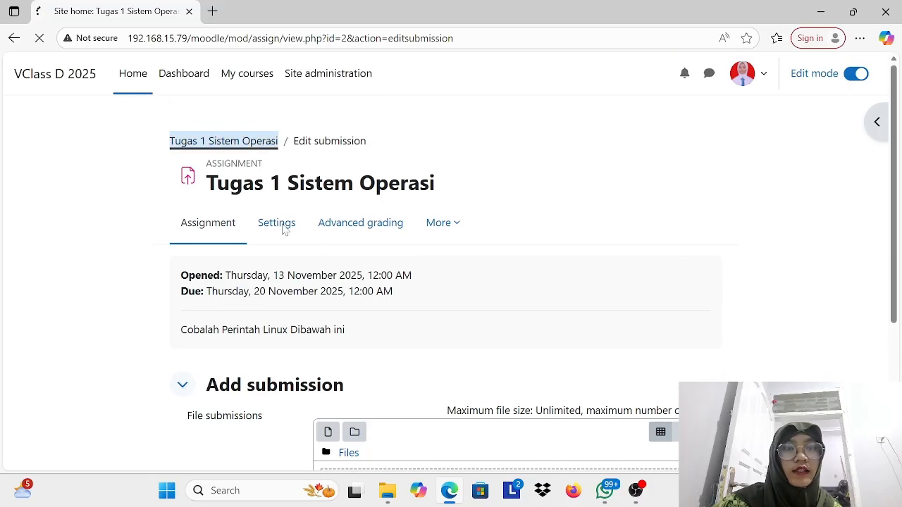
Step: Open the grading page of the assignment and examine its submission status, grade and feedback comment areas
scroll(292, 261, "down", 2)
left_click(325, 254)
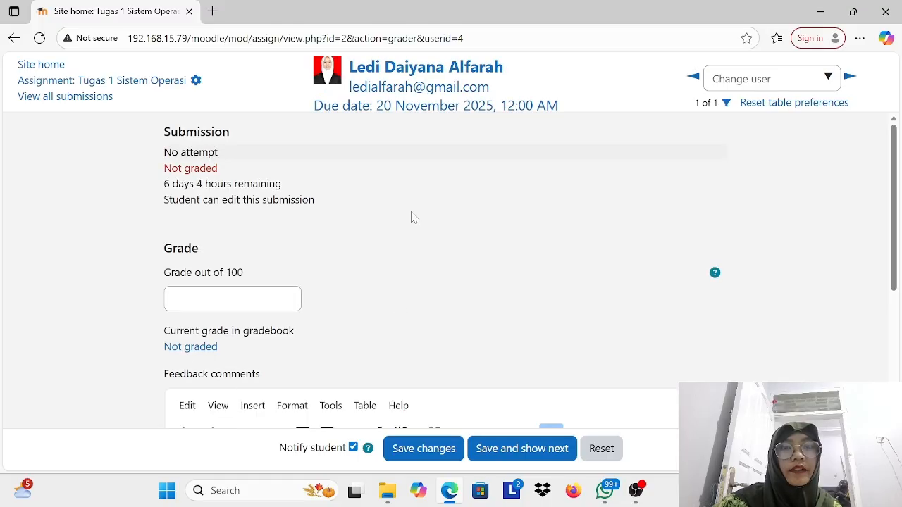
scroll(394, 304, "down", 4)
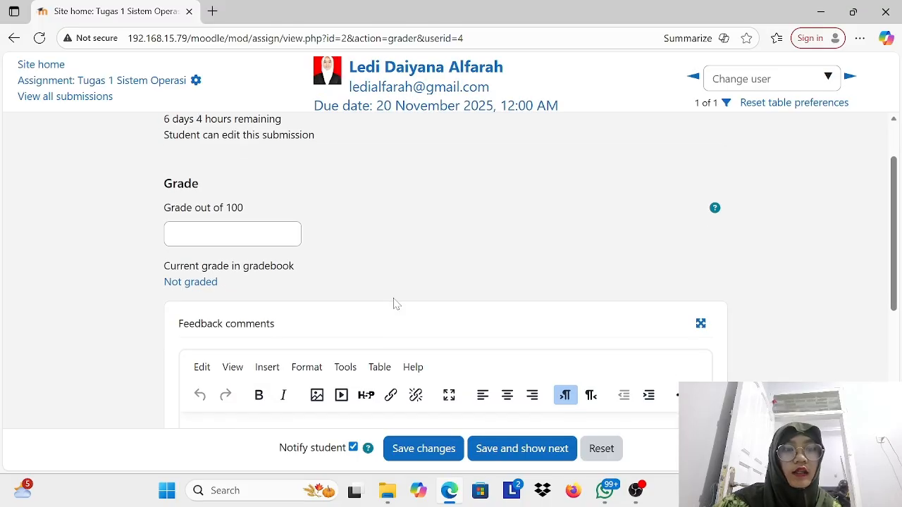
scroll(394, 304, "up", 4)
scroll(446, 271, "up", 1)
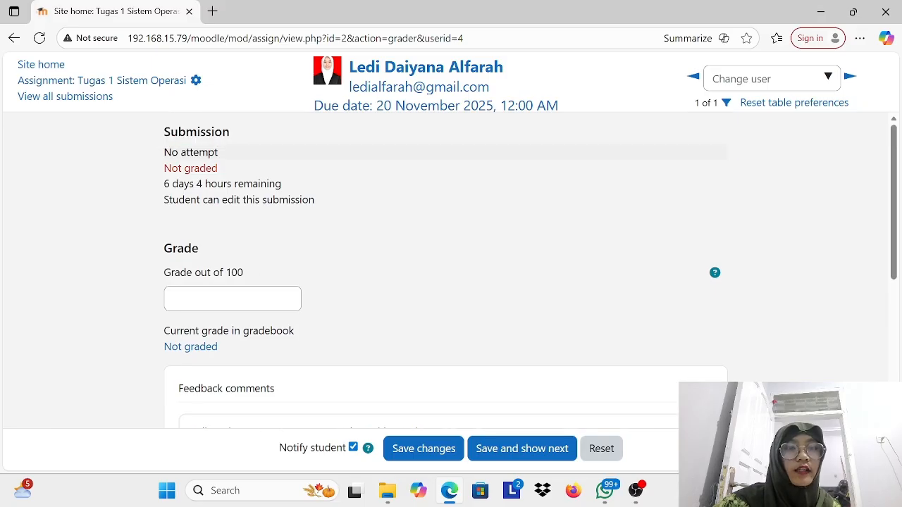
scroll(260, 195, "down", 4)
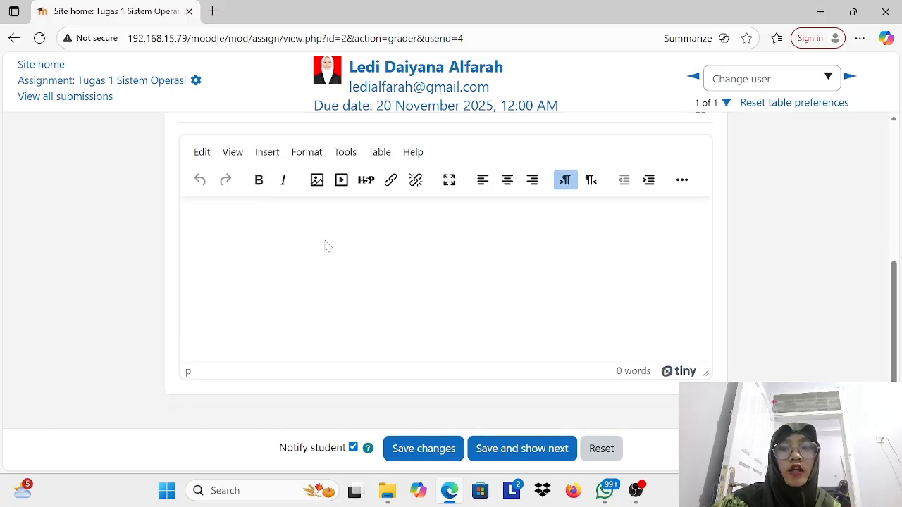
scroll(326, 245, "up", 3)
scroll(326, 245, "down", 3)
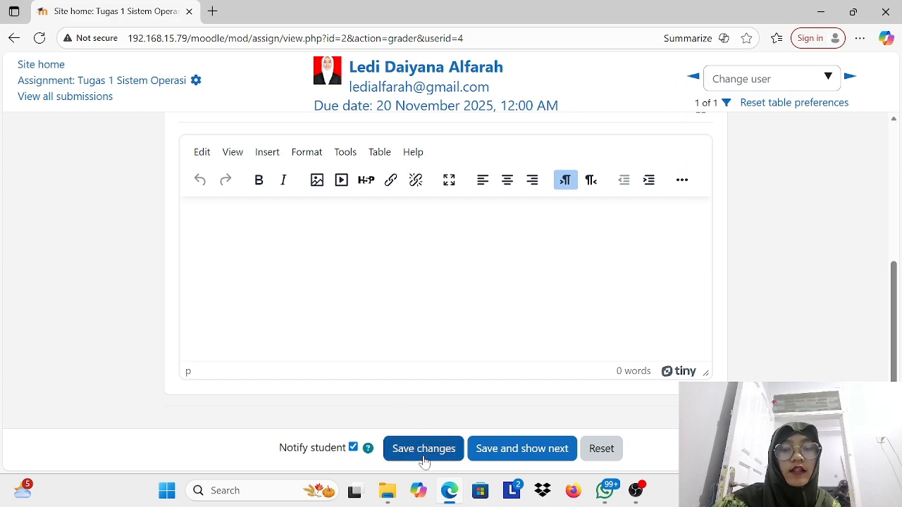
scroll(441, 315, "up", 3)
scroll(440, 315, "up", 1)
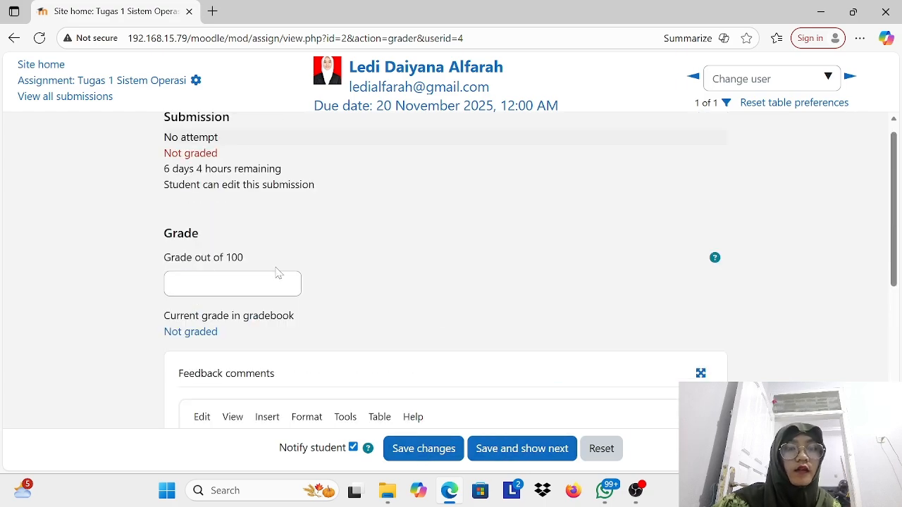
Step: Grade the student 50 out of 100, add the feedback comment "Tulisannya coba dirapihin lagi", and save the changes
left_click(279, 279)
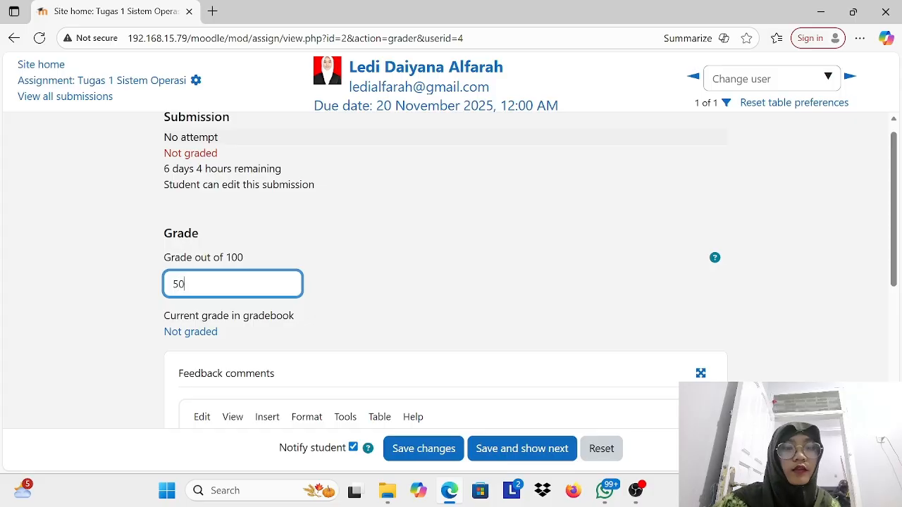
scroll(444, 282, "down", 3)
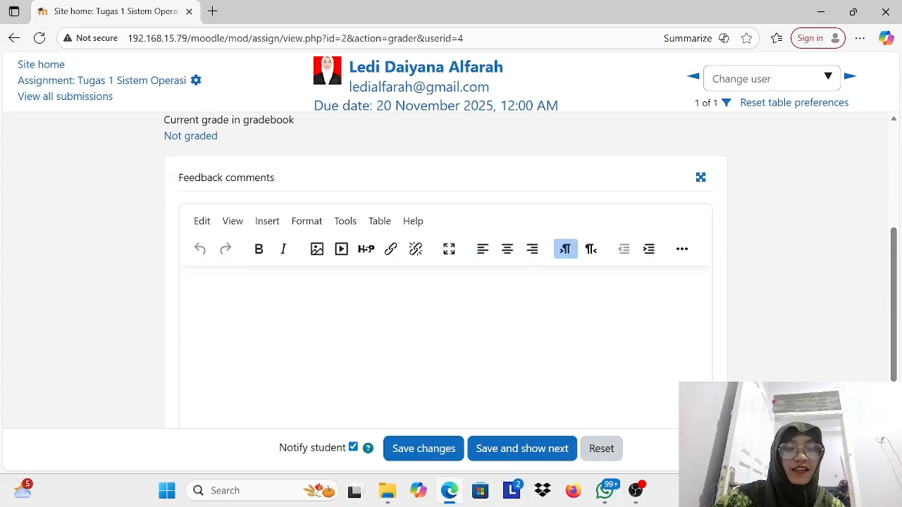
key("Caps_Lock")
type("T")
key("Caps_Lock")
type("ulisan")
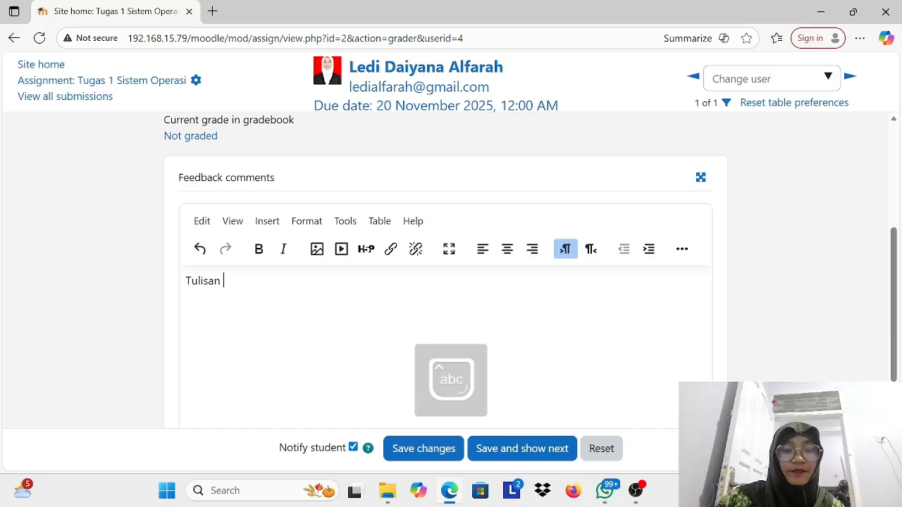
type("nya coba di")
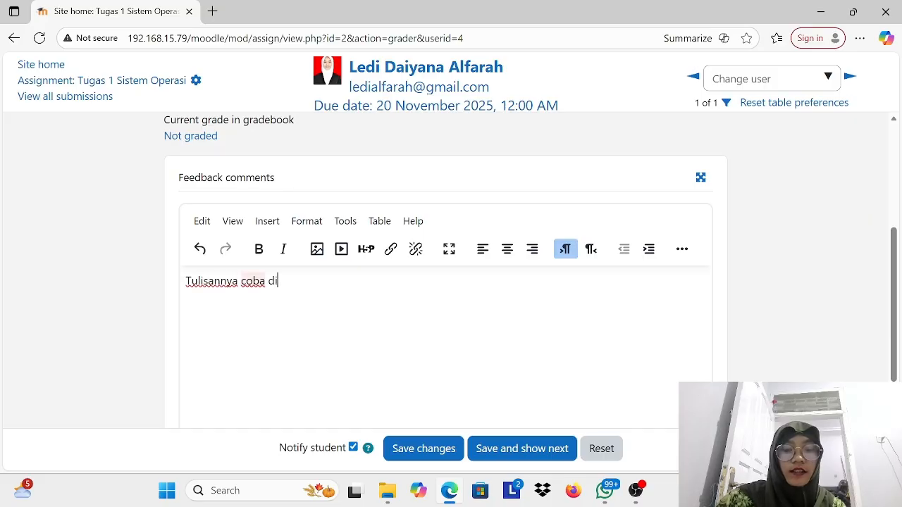
type("rapihin lagi")
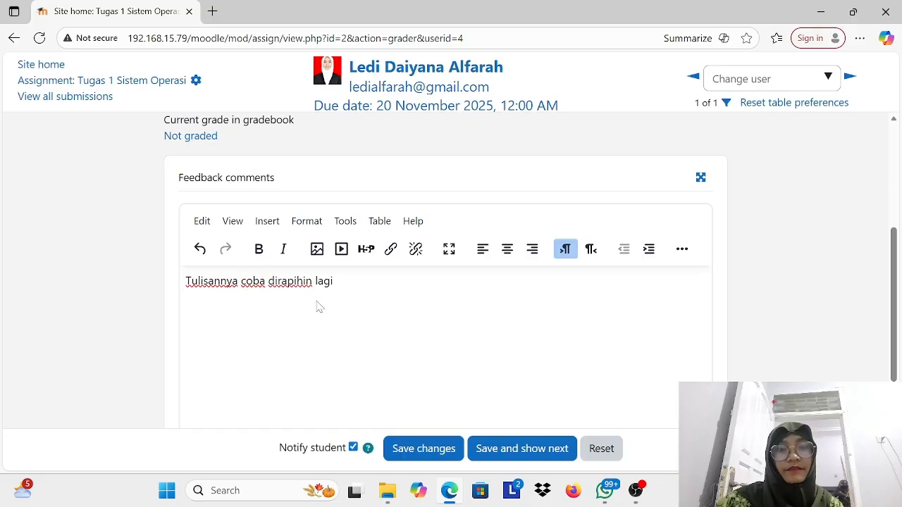
scroll(321, 307, "down", 1)
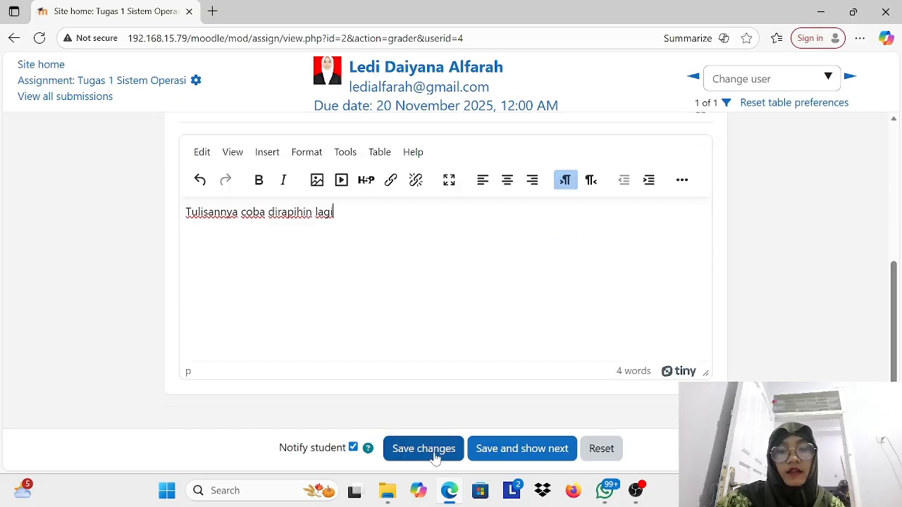
left_click(452, 456)
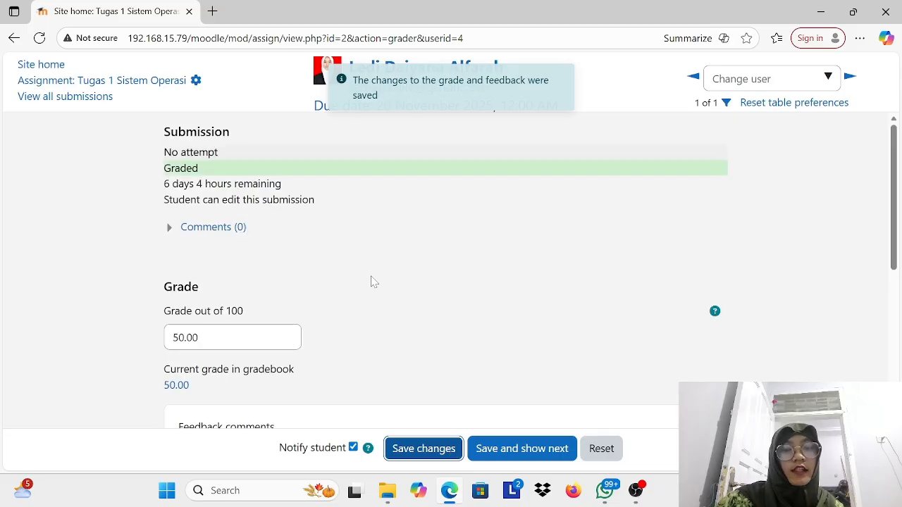
Step: Review the saved feedback, save the grading with a move to the next student, and reset the grading form
scroll(373, 282, "down", 3)
scroll(477, 358, "down", 1)
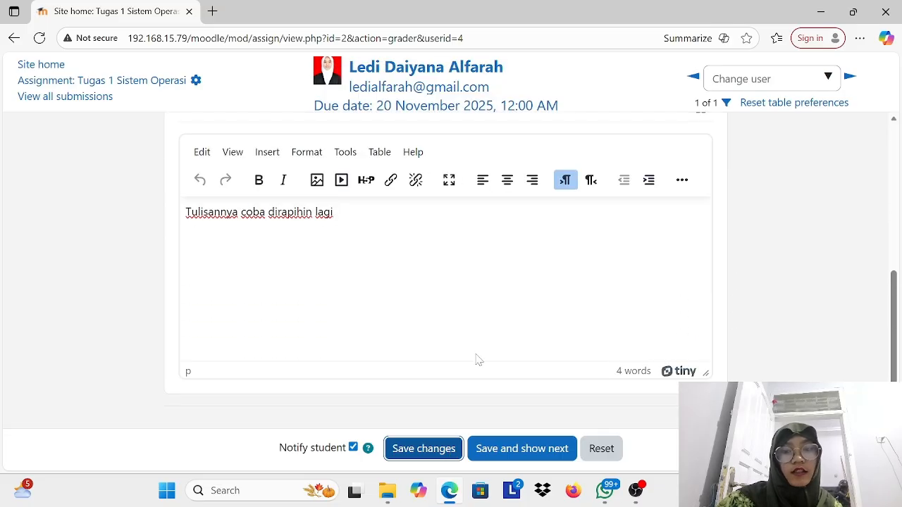
left_click(542, 452)
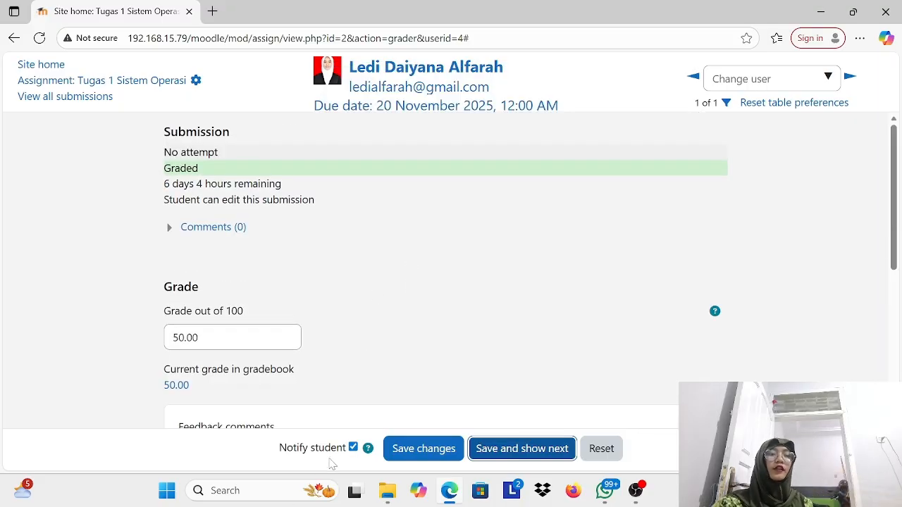
left_click(602, 452)
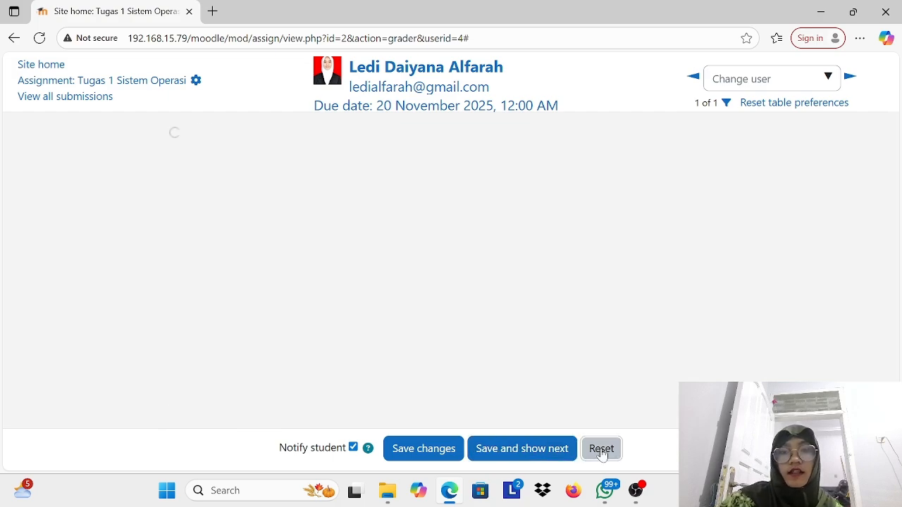
Step: Reset the grading form and check the student's submission status and recorded grade
left_click(601, 454)
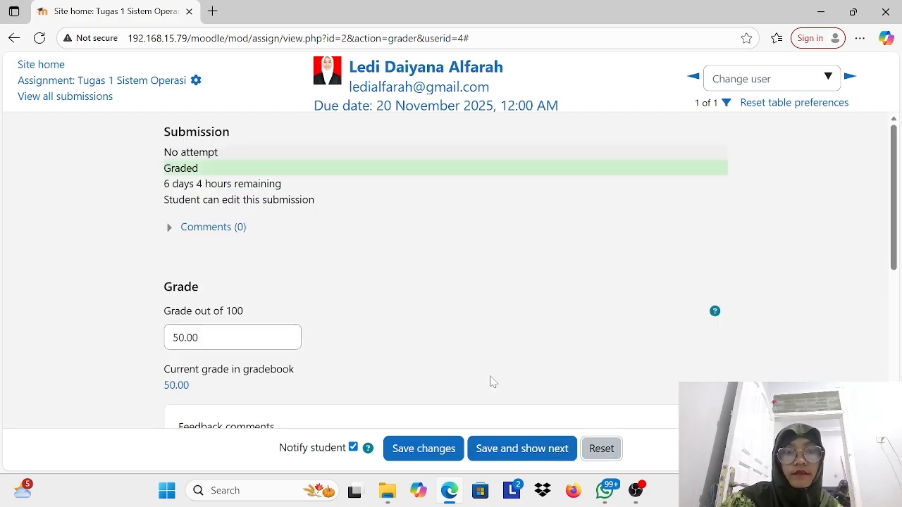
scroll(492, 382, "down", 4)
scroll(493, 382, "up", 3)
scroll(492, 382, "up", 1)
Step: Leave the grading page, go back through the assignment and submission pages, and look over the blank New Assignment form
left_click(14, 38)
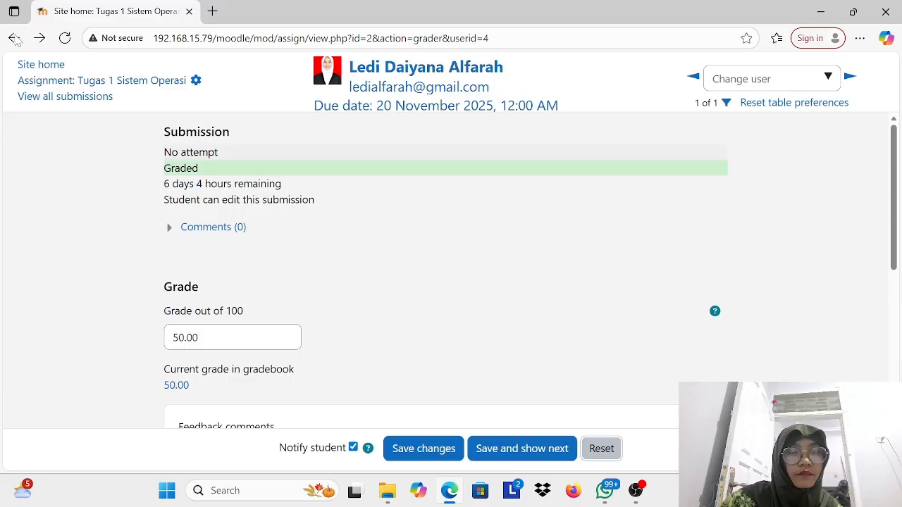
scroll(364, 220, "down", 3)
scroll(364, 220, "up", 5)
scroll(365, 221, "down", 1)
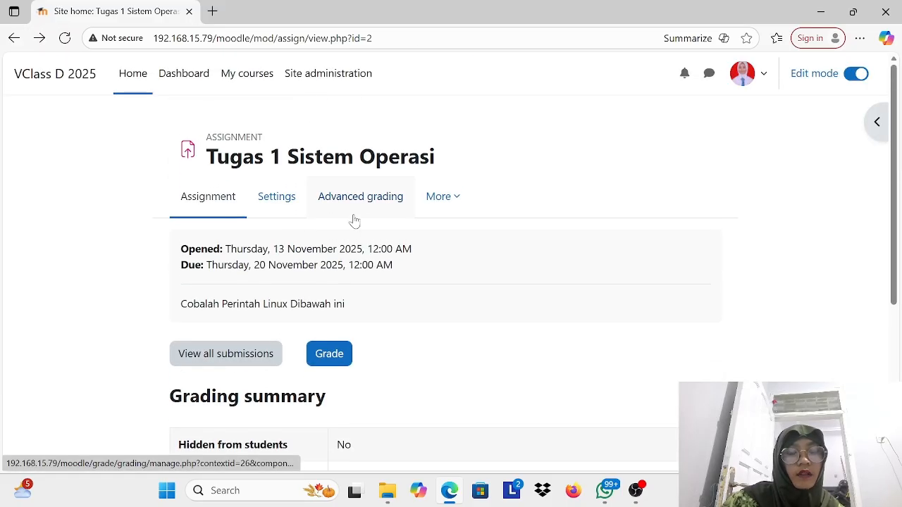
left_click(13, 38)
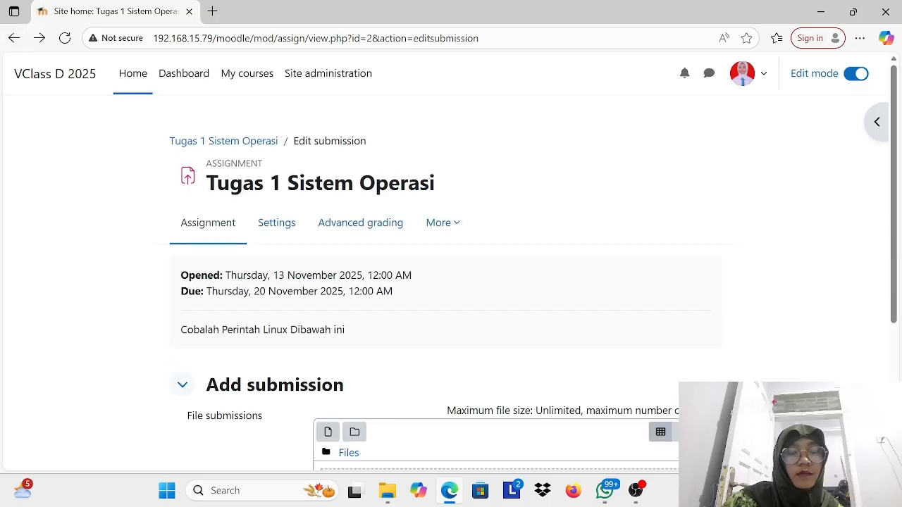
left_click(13, 38)
left_click(18, 42)
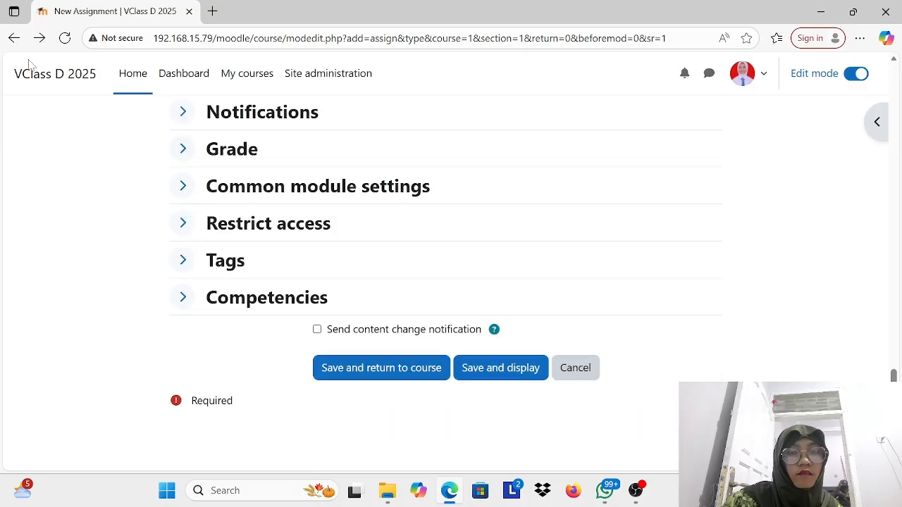
scroll(354, 248, "up", 2)
scroll(355, 248, "up", 15)
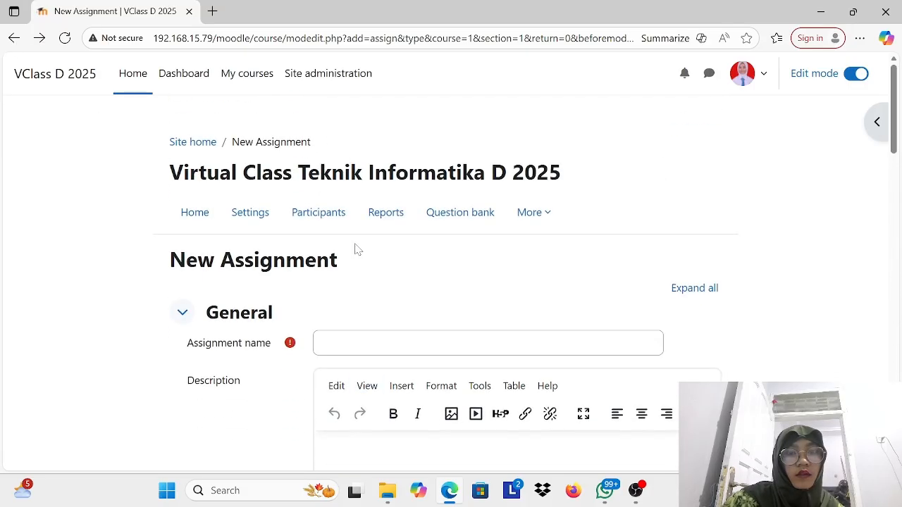
scroll(354, 248, "down", 1)
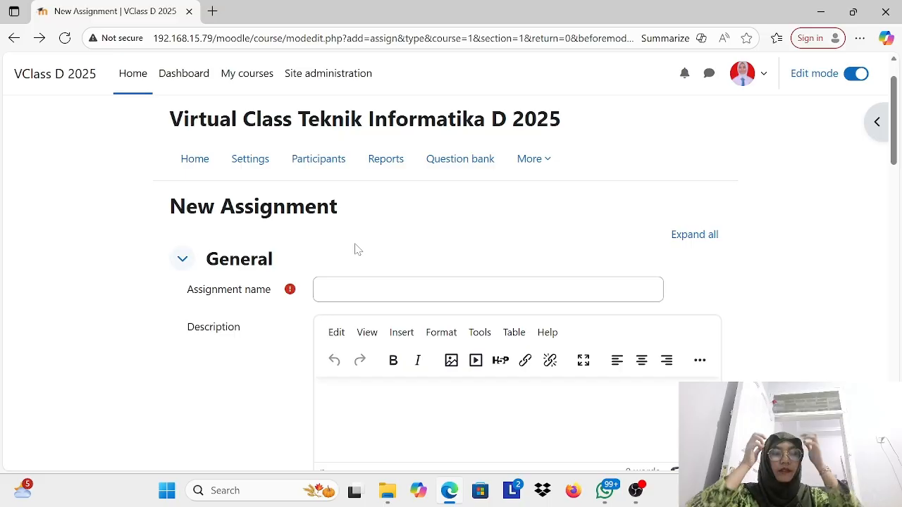
scroll(354, 247, "down", 4)
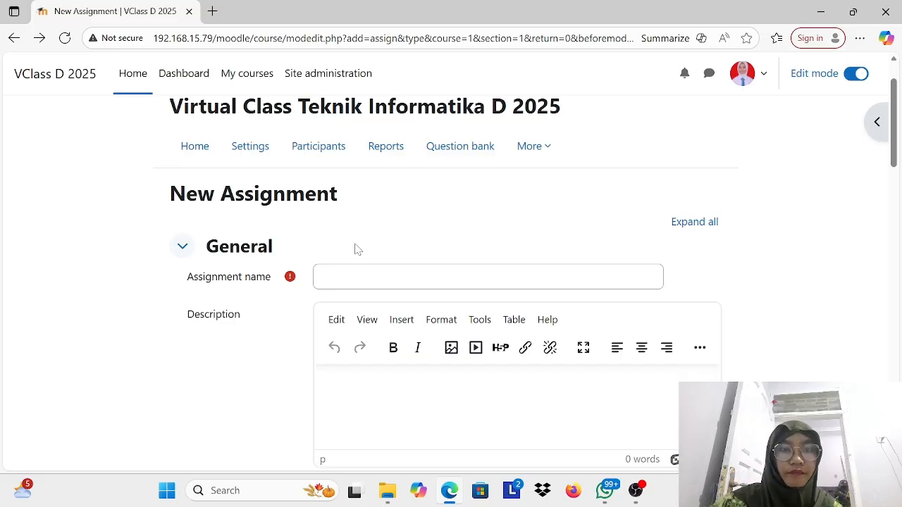
scroll(354, 247, "up", 5)
Step: Go to My courses and start adding a new course
left_click(262, 82)
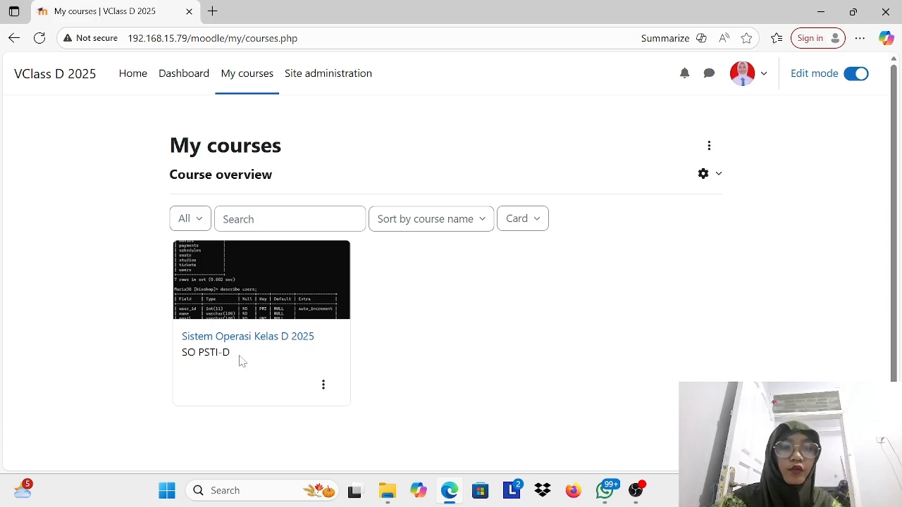
left_click(709, 146)
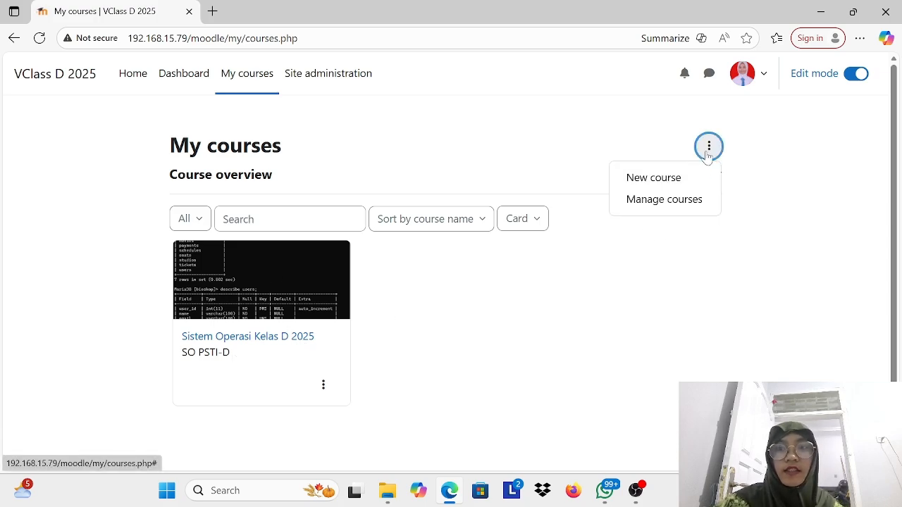
left_click(674, 182)
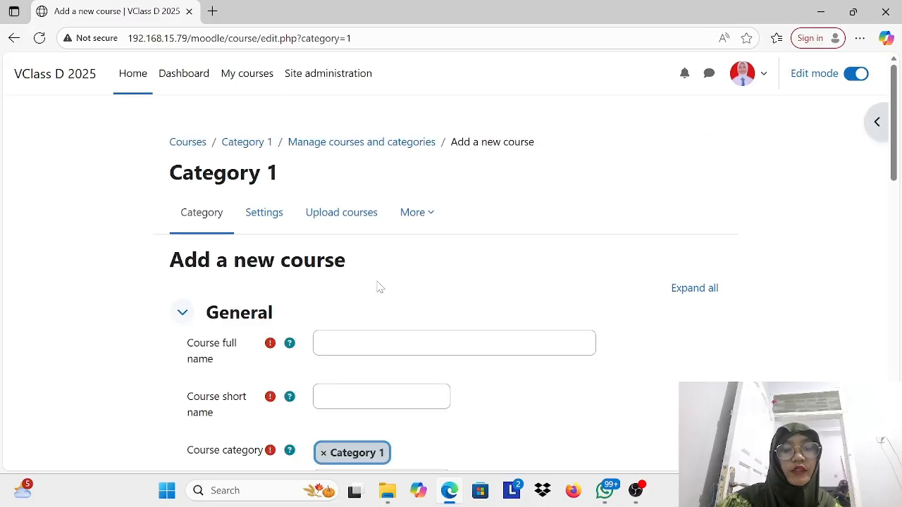
Step: Enter "Sistem Basis Data" as the full name of the new course
scroll(378, 286, "down", 1)
left_click(455, 290)
key("Caps_Lock")
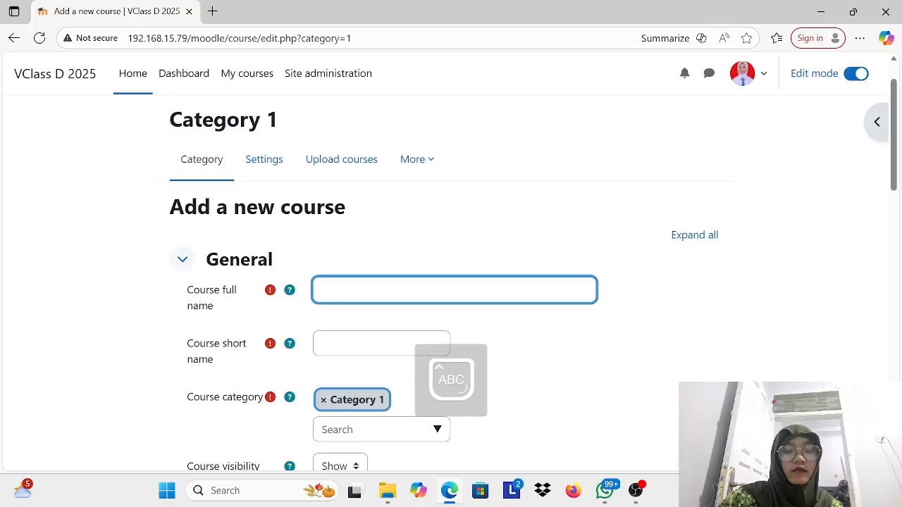
type("S")
key("Caps_Lock")
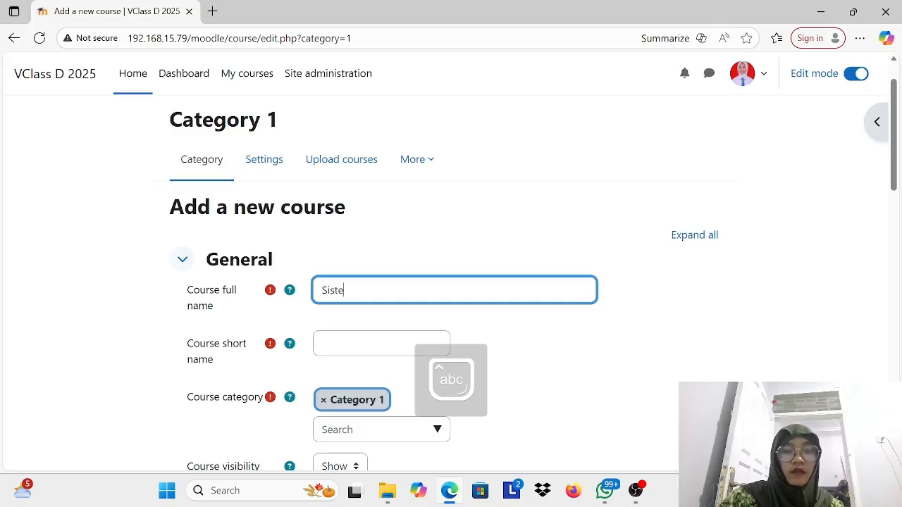
type("istem Basis ")
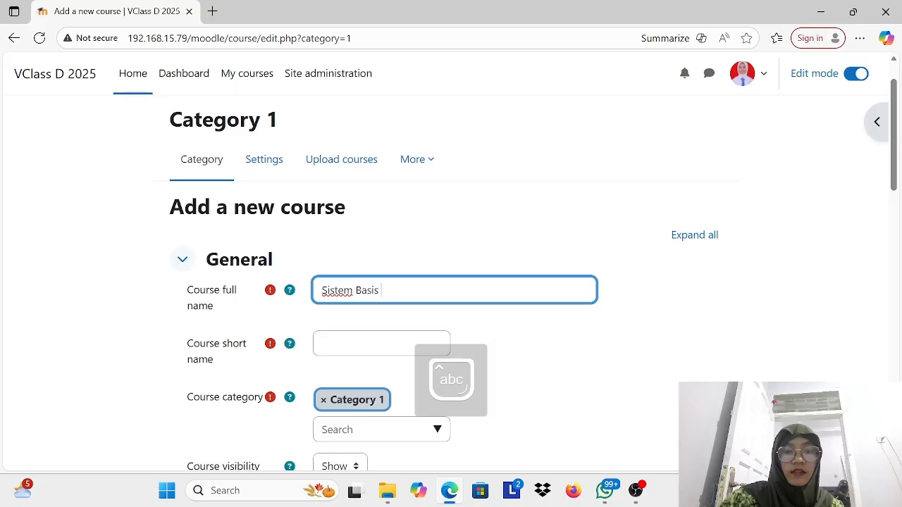
type("Data")
key("Tab")
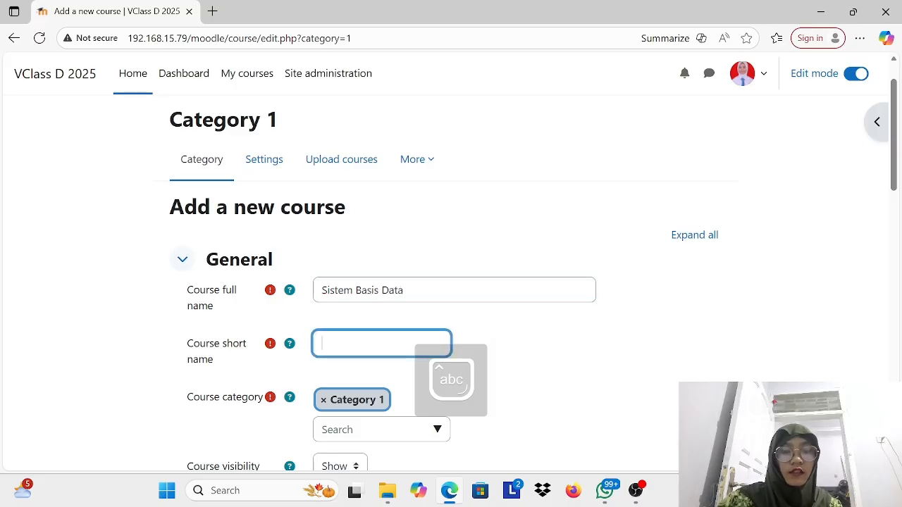
Step: Extend the course full name to "Sistem Basis Data Kelas D 2025" and set the short name to "SBD D-2025"
left_click(403, 291)
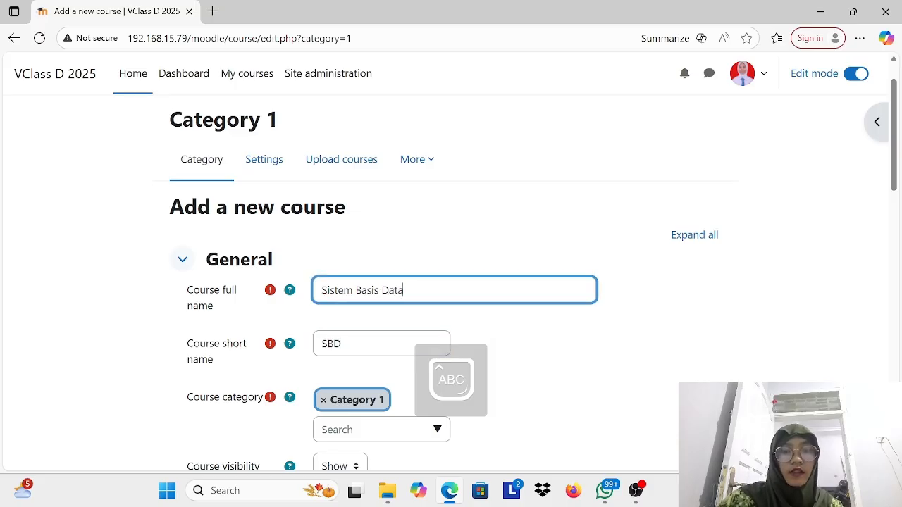
type("K")
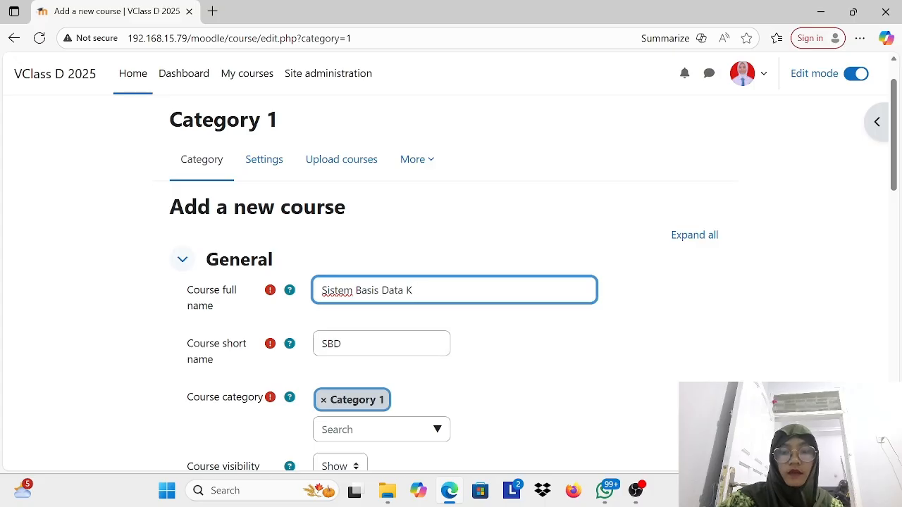
type("elas D 202")
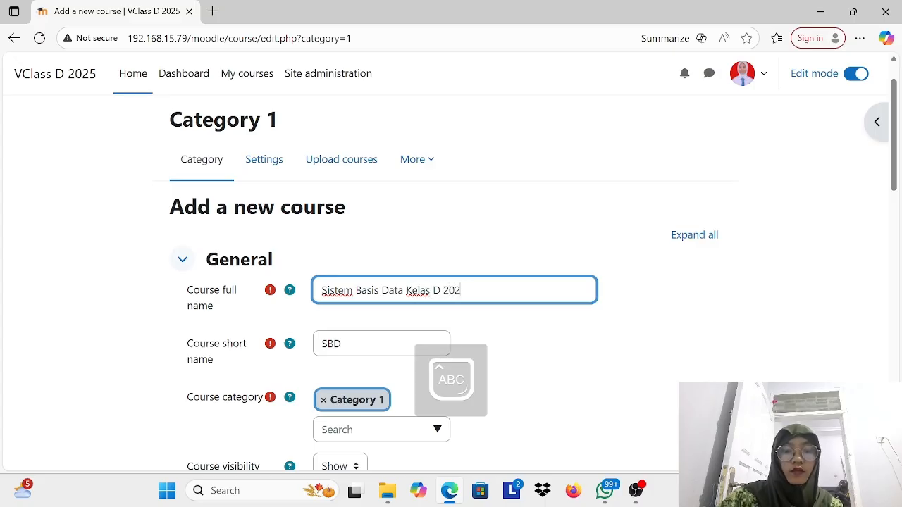
type(" D-2025")
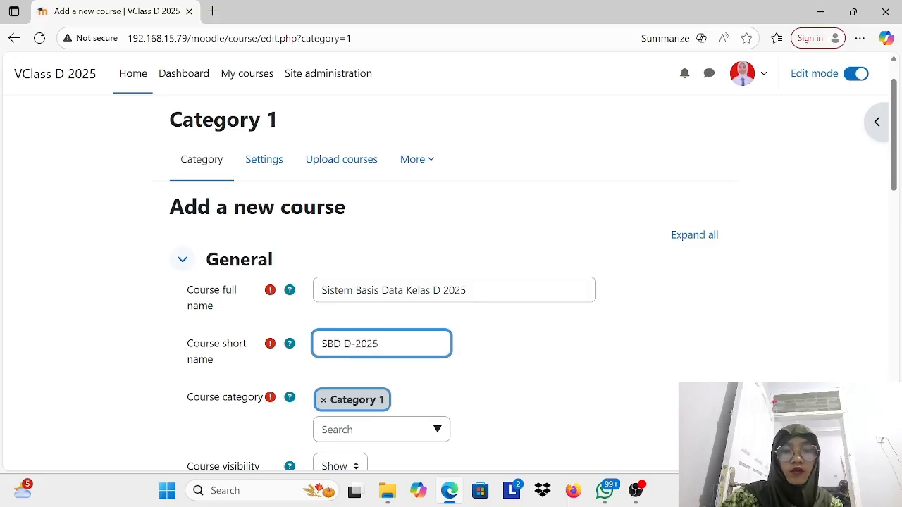
Step: Clear the course category and select Category 1 again
scroll(397, 351, "down", 2)
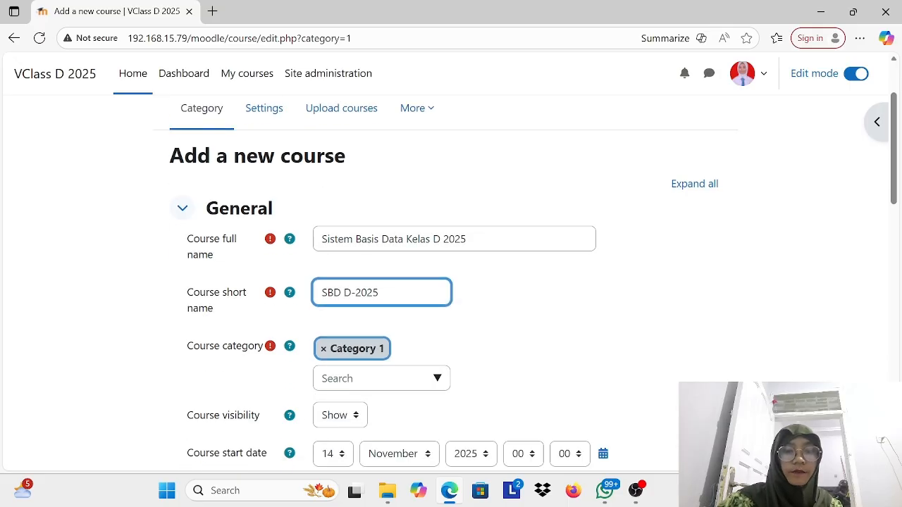
left_click(373, 274)
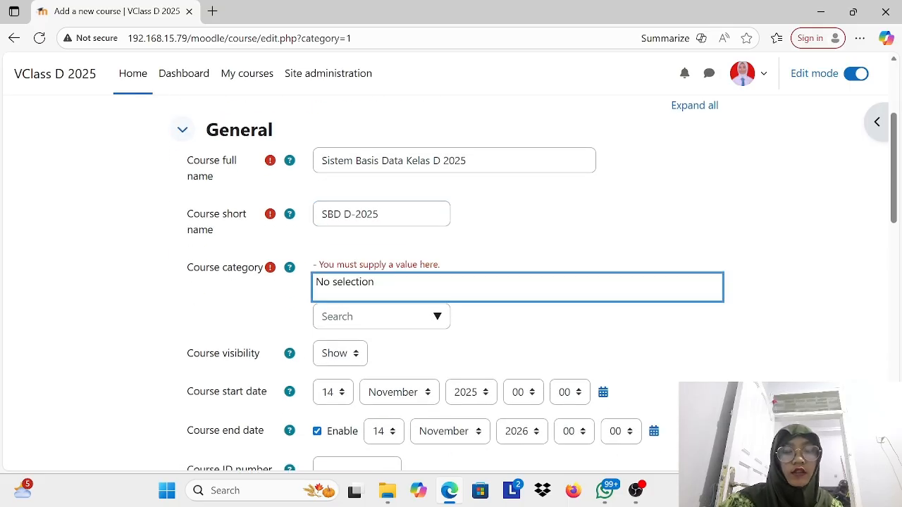
left_click(443, 319)
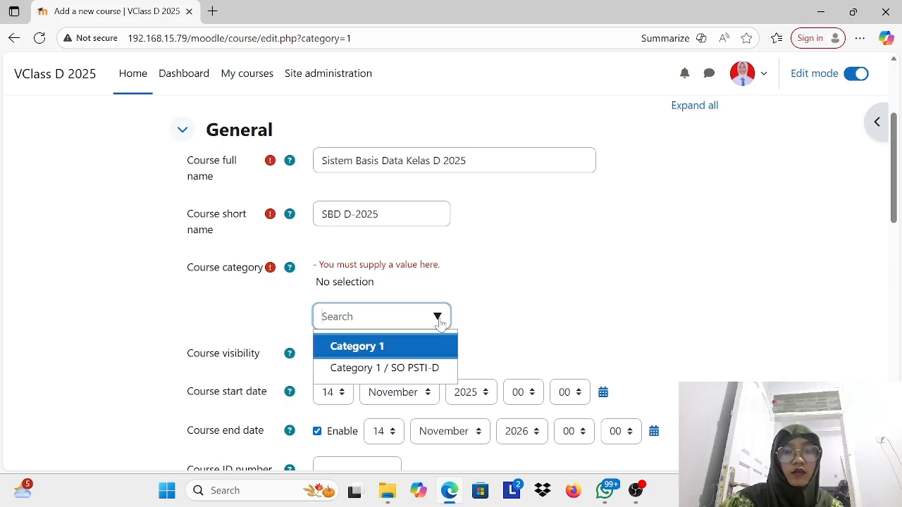
left_click(375, 346)
Step: Write the course summary "Belajar Bareng Sistem Basis Data" in the course description
scroll(512, 285, "down", 2)
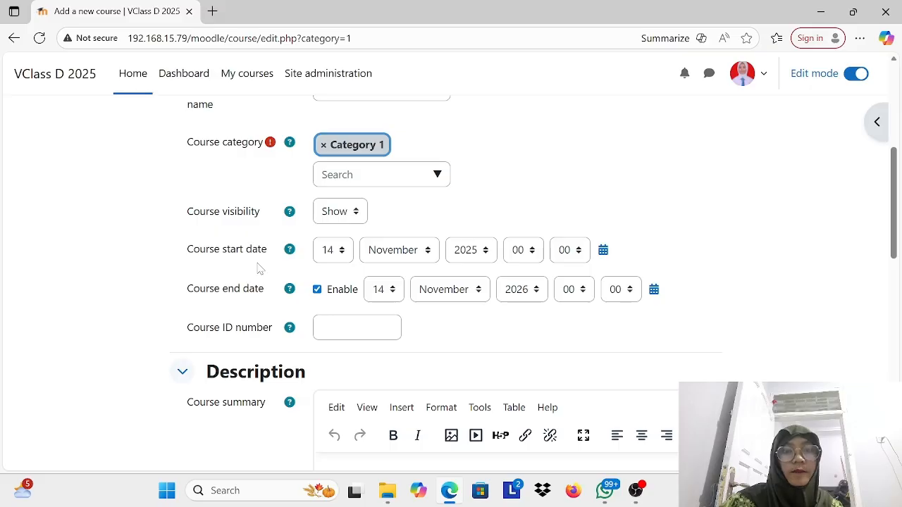
scroll(543, 250, "down", 4)
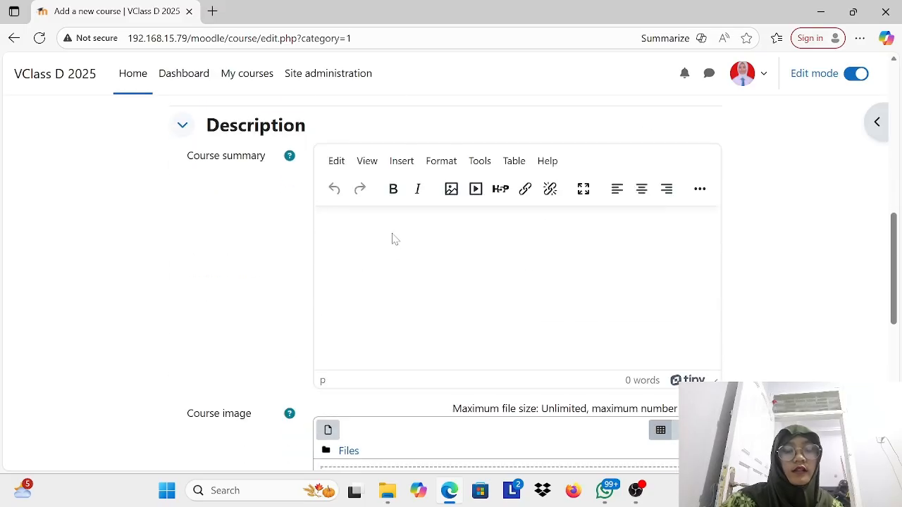
key("Caps_Lock")
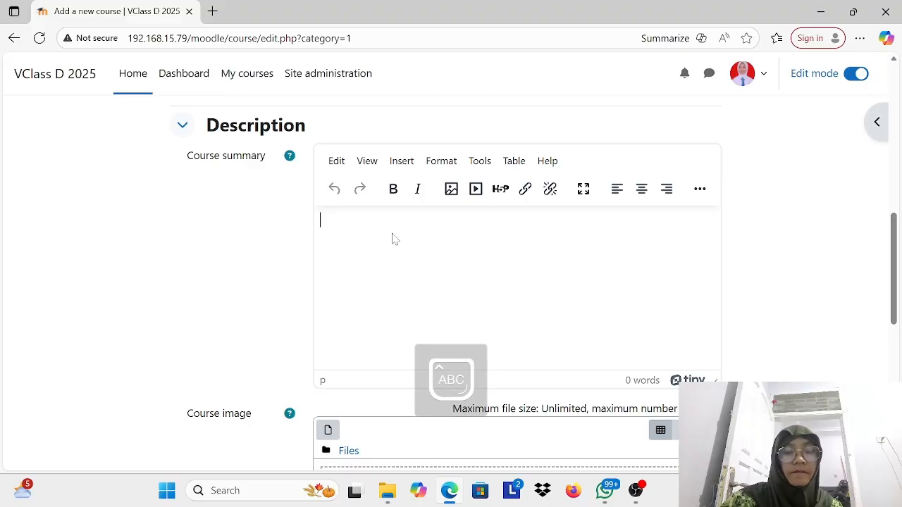
key("Caps_Lock")
type("elajar")
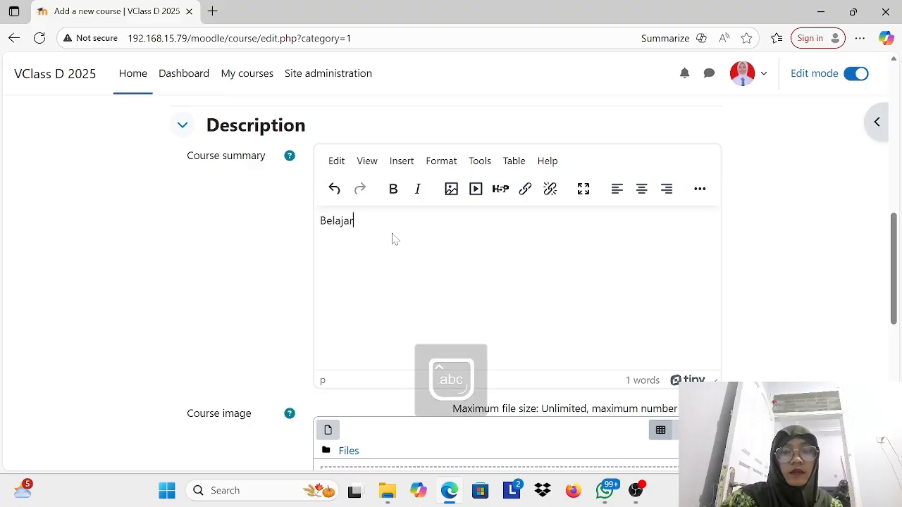
key("Caps_Lock")
type("Bareng")
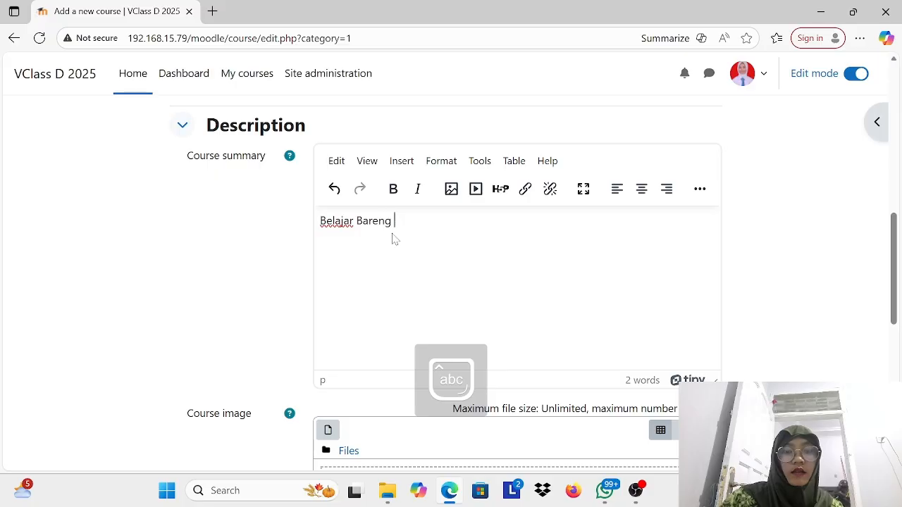
key("Caps_Lock")
type("areng S")
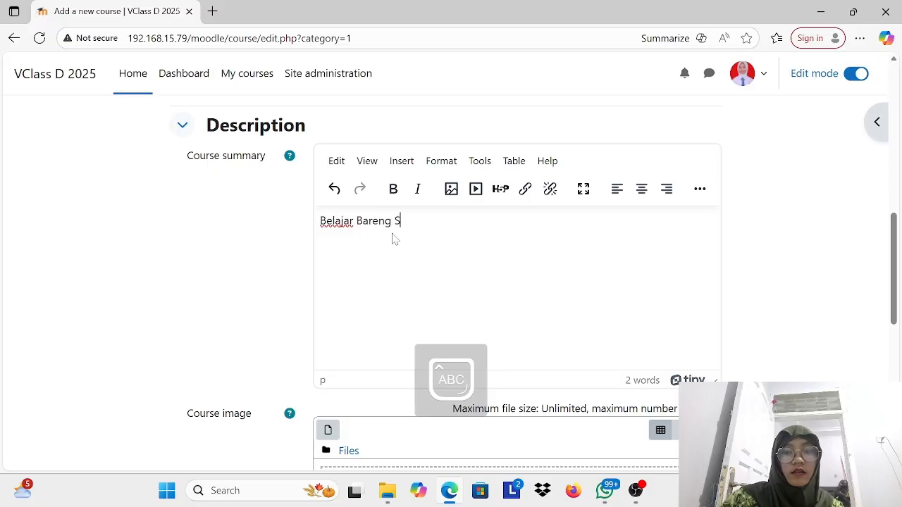
key("Caps_Lock")
type("istem")
key("Caps_Lock")
type("B")
key("Caps_Lock")
type("asis")
key("Caps_Lock")
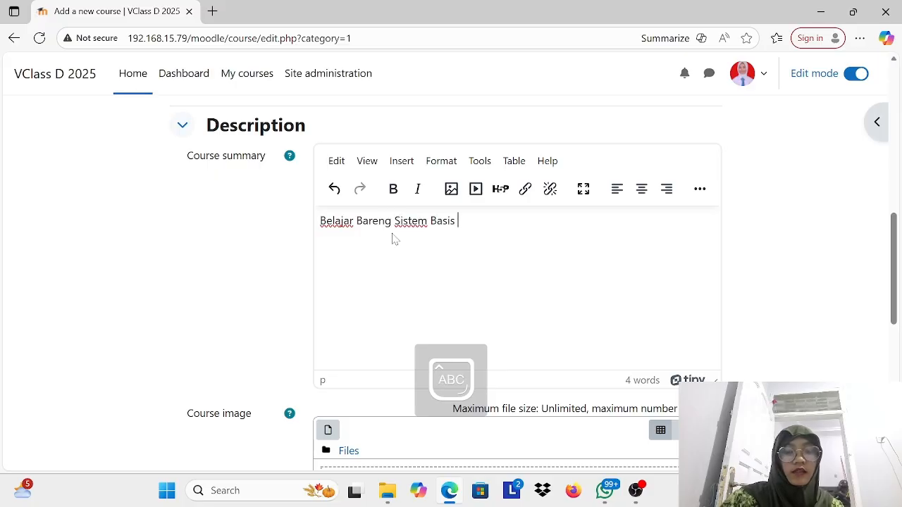
type("D")
key("Caps_Lock")
type("ata")
Step: Examine the Course format and Appearance settings of the new course, collapsing each section after viewing
scroll(392, 238, "down", 3)
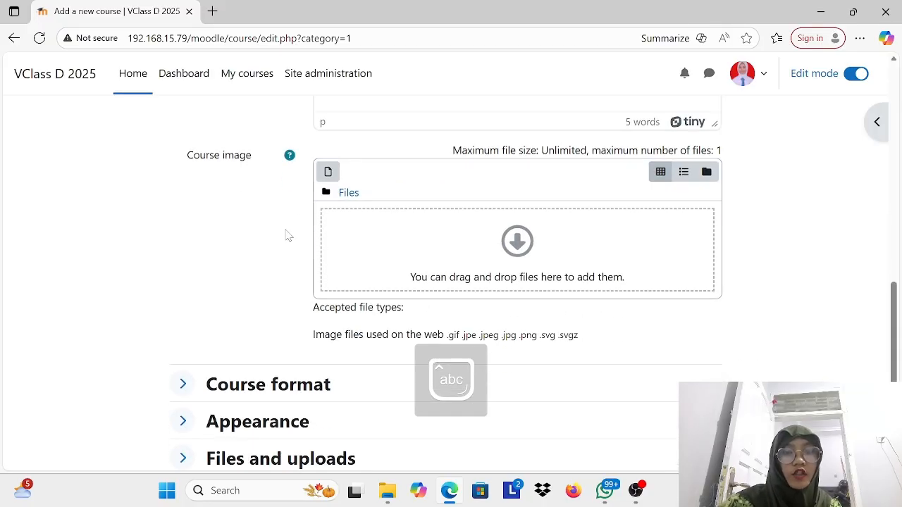
scroll(509, 260, "down", 3)
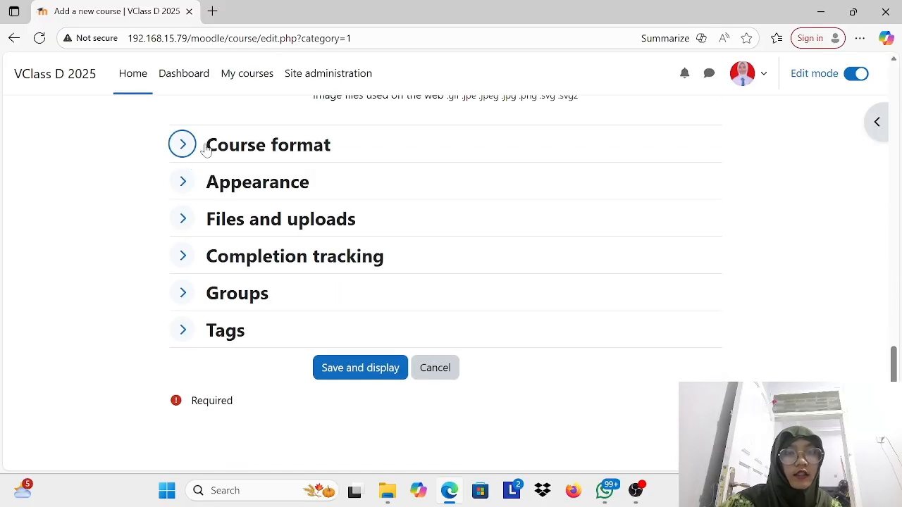
left_click(185, 146)
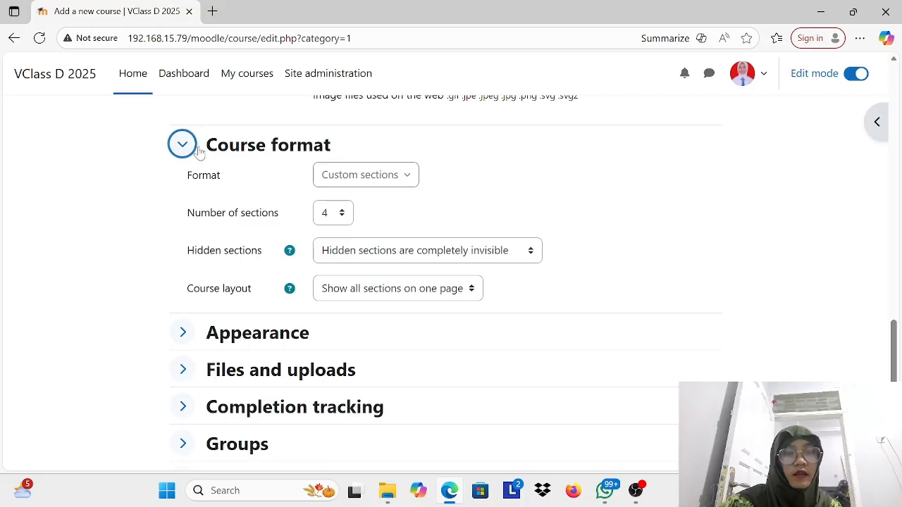
left_click(182, 148)
left_click(182, 183)
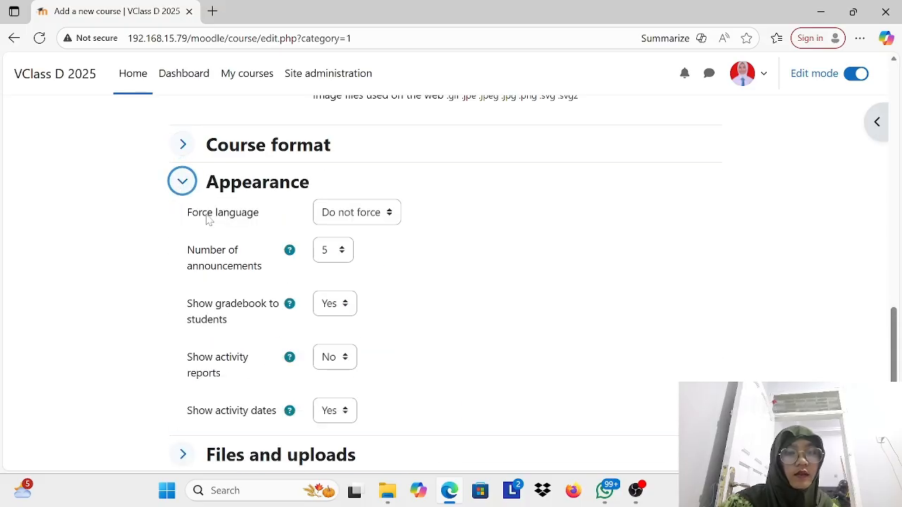
left_click(182, 182)
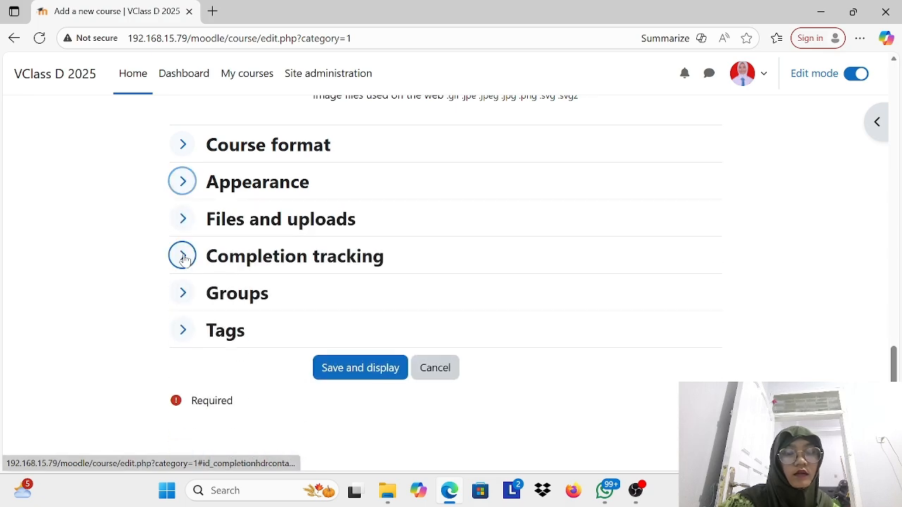
Step: Expand the completion tracking and upload settings, choose Site upload limit (2 MB) as maximum upload size, and save and display the course
left_click(182, 257)
left_click(182, 219)
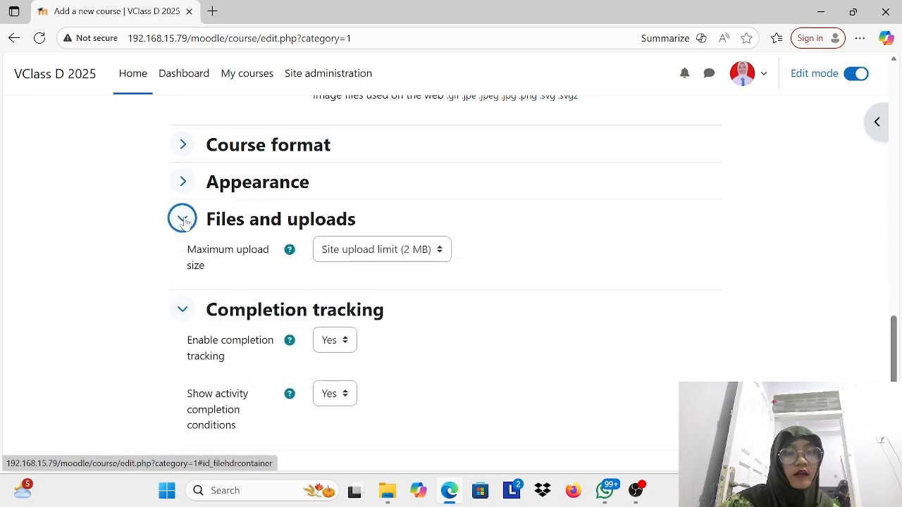
left_click(441, 255)
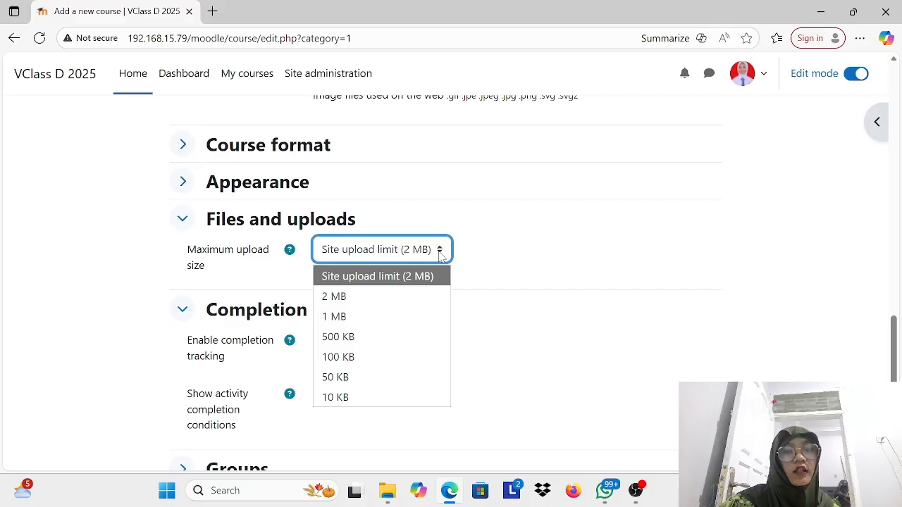
left_click(430, 277)
scroll(429, 284, "down", 3)
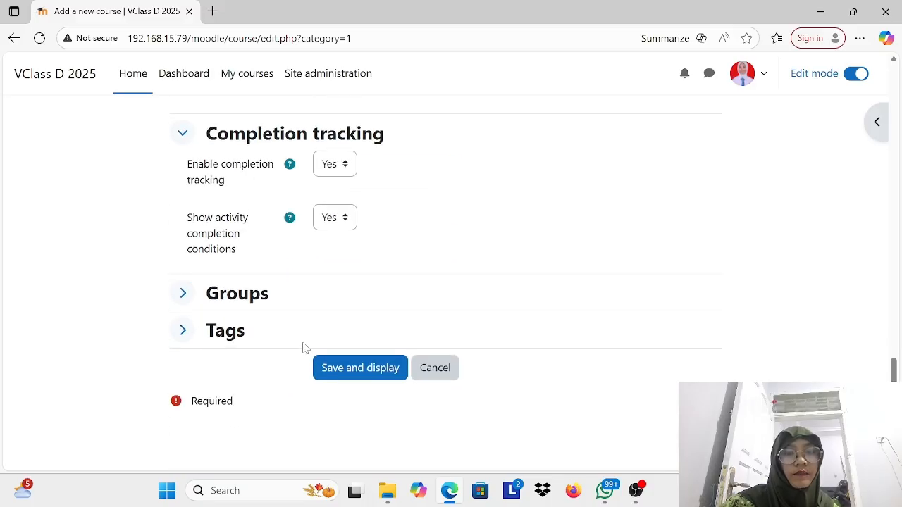
left_click(357, 369)
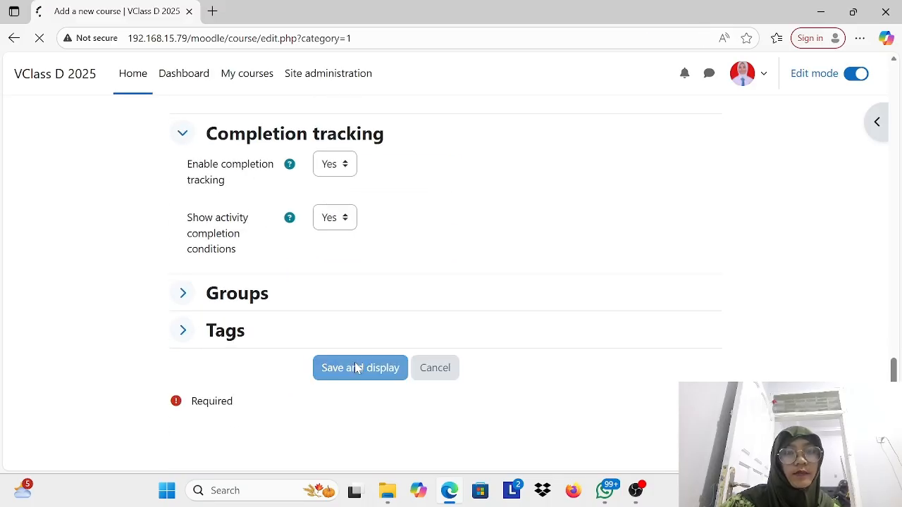
Step: Look over the new course's sections and open the Announcements name for inline editing, then close the edit
scroll(355, 367, "down", 5)
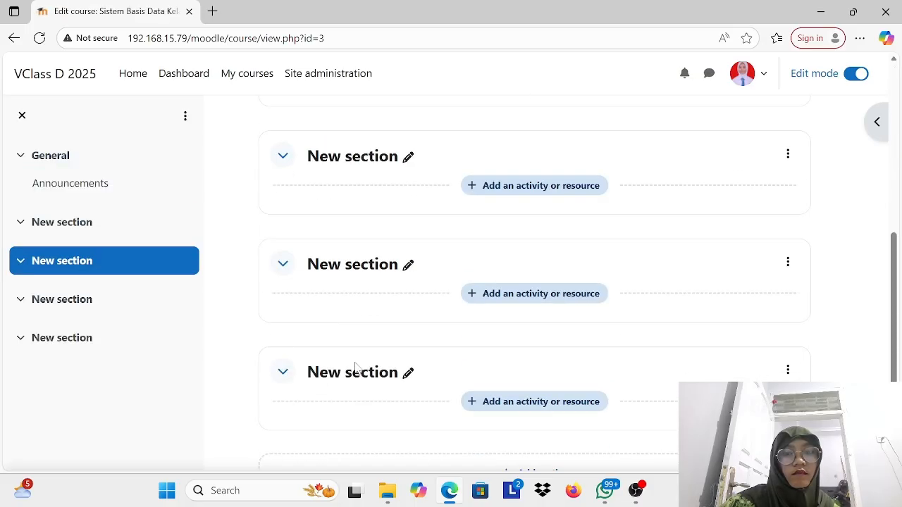
scroll(356, 368, "up", 10)
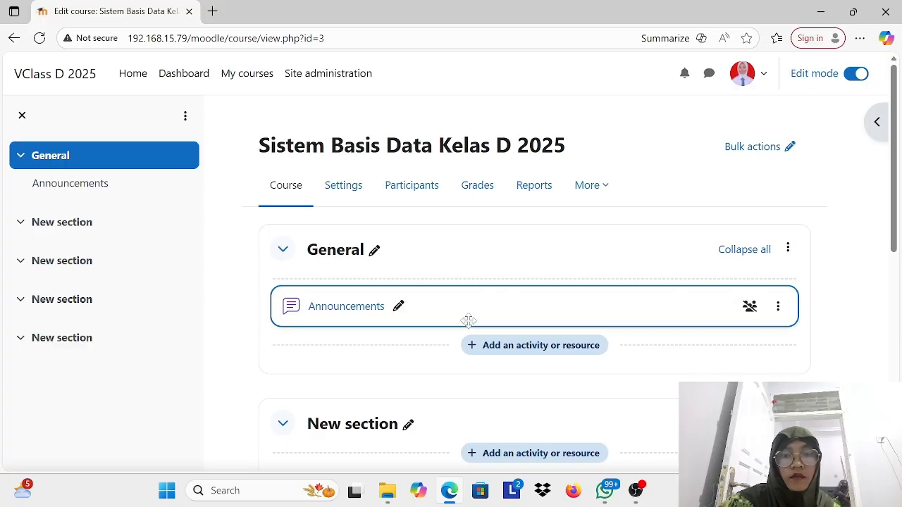
scroll(469, 326, "down", 2)
scroll(469, 325, "up", 2)
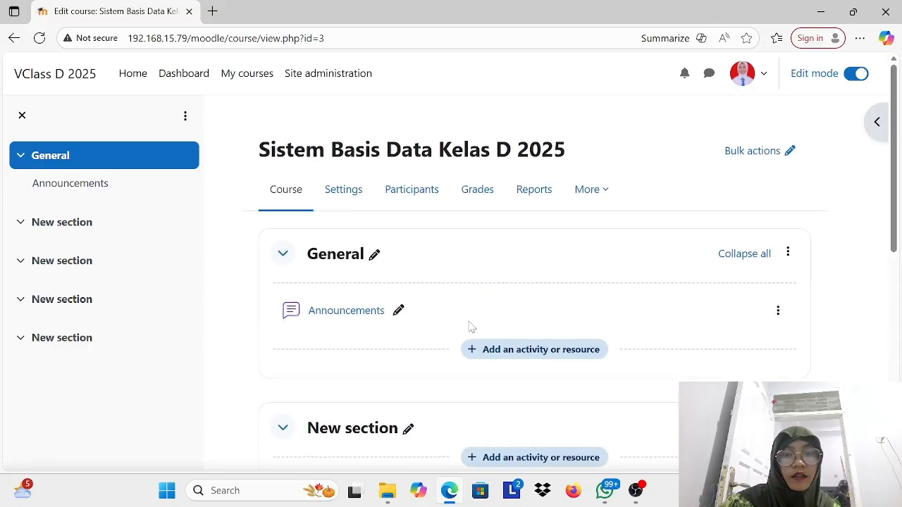
left_click(397, 310)
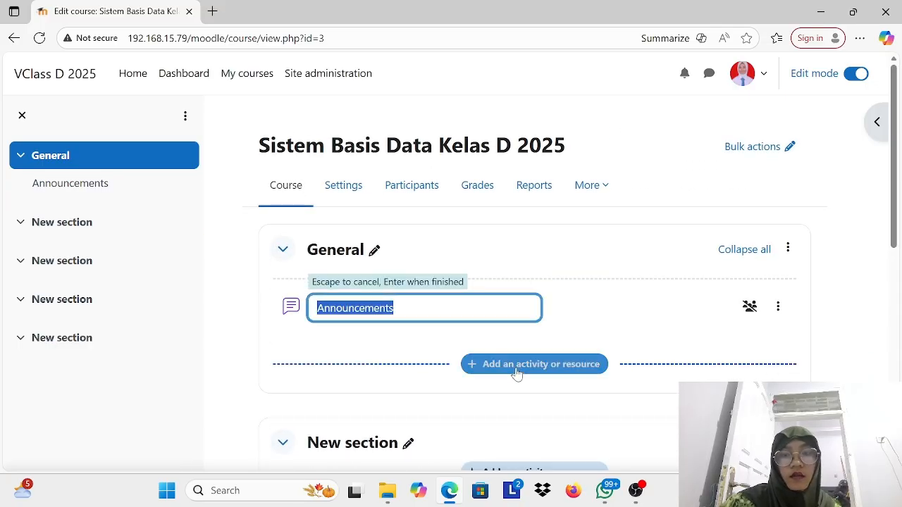
key("Return")
Step: Add a Quiz activity to the course's General section
left_click(540, 350)
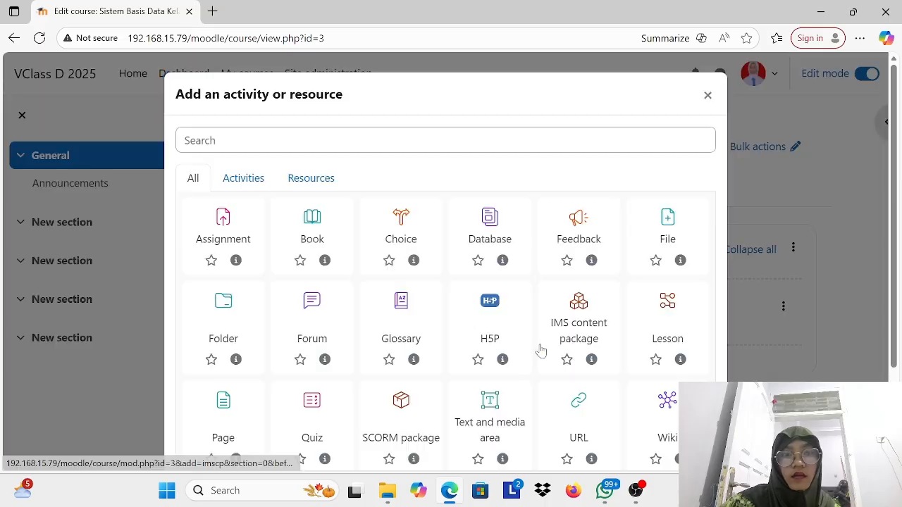
scroll(518, 313, "down", 2)
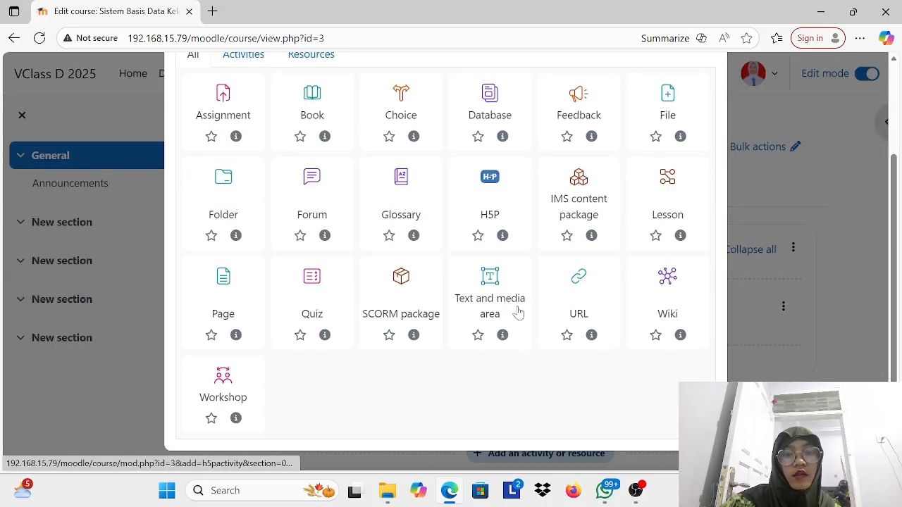
left_click(301, 280)
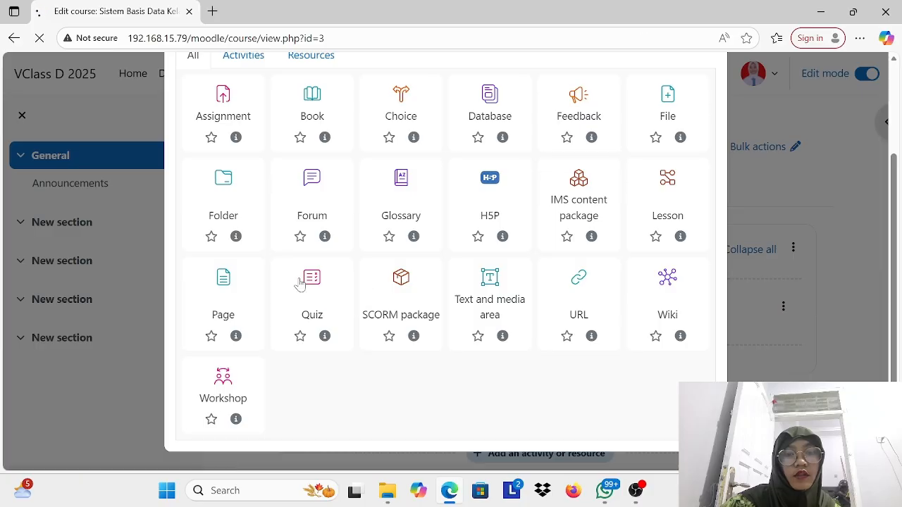
Step: Enter "Hai SBD" as the name of the new quiz
scroll(510, 280, "down", 3)
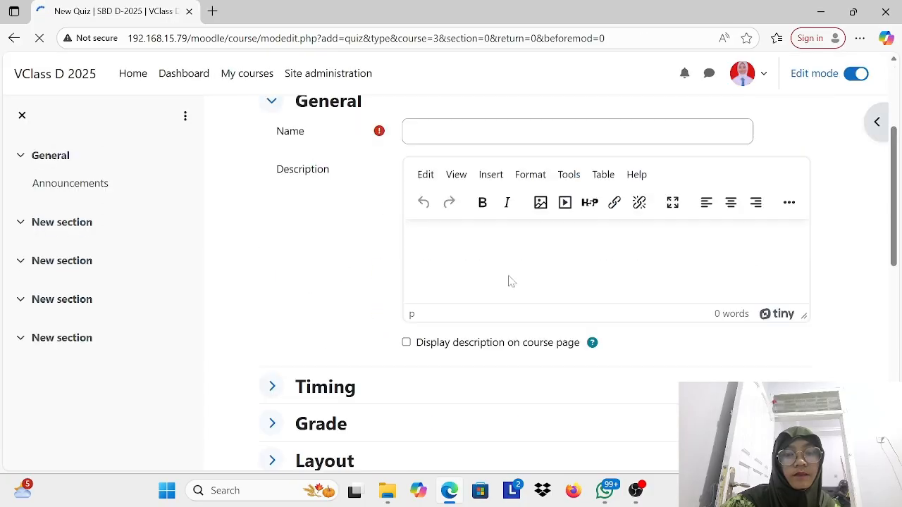
scroll(511, 282, "up", 1)
left_click(509, 212)
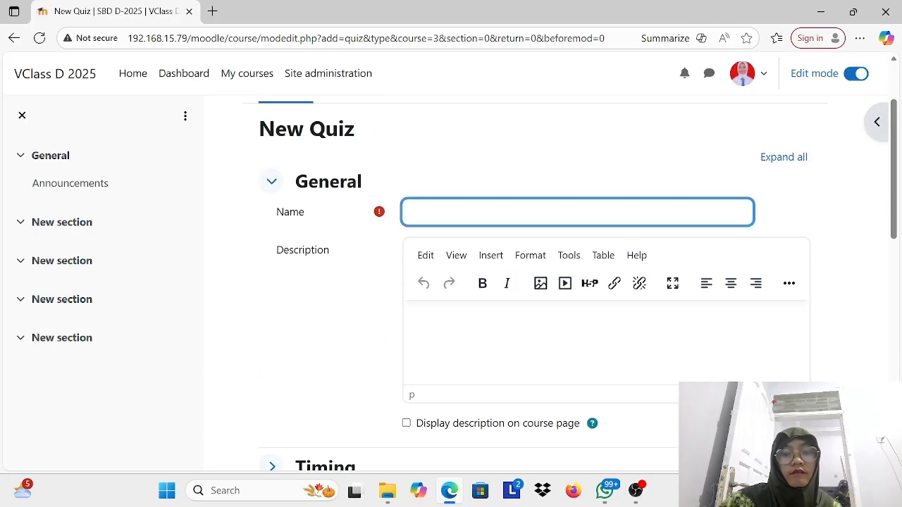
type("Hai SBD")
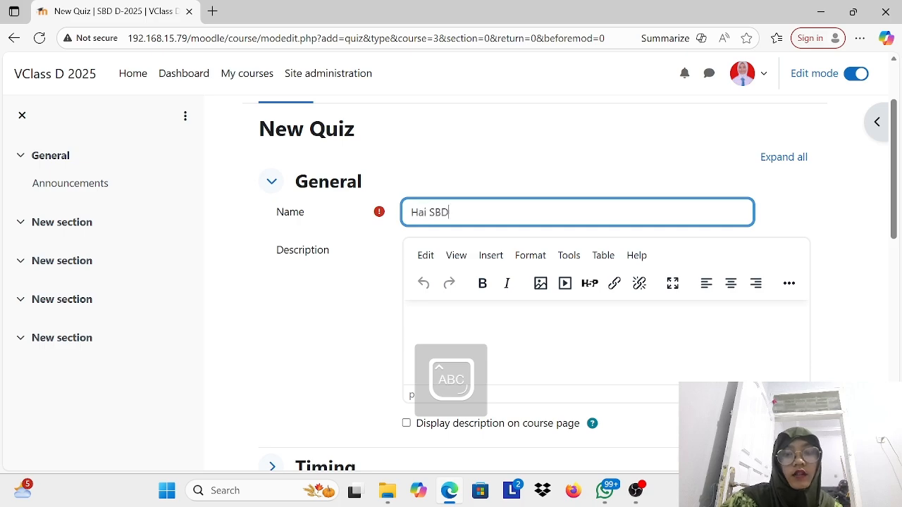
Step: Write "BELAJAR MYSQL" as the quiz description, and save and display the quiz
scroll(510, 215, "down", 2)
scroll(489, 249, "up", 1)
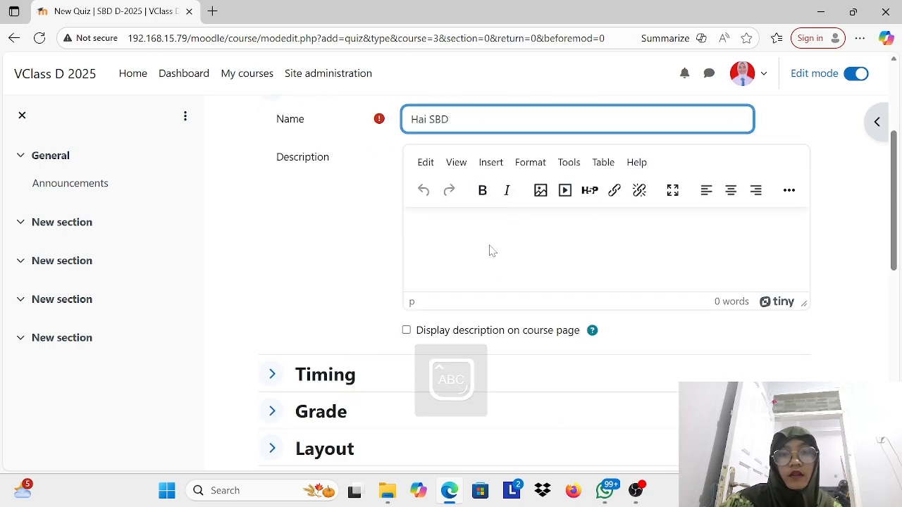
left_click(491, 250)
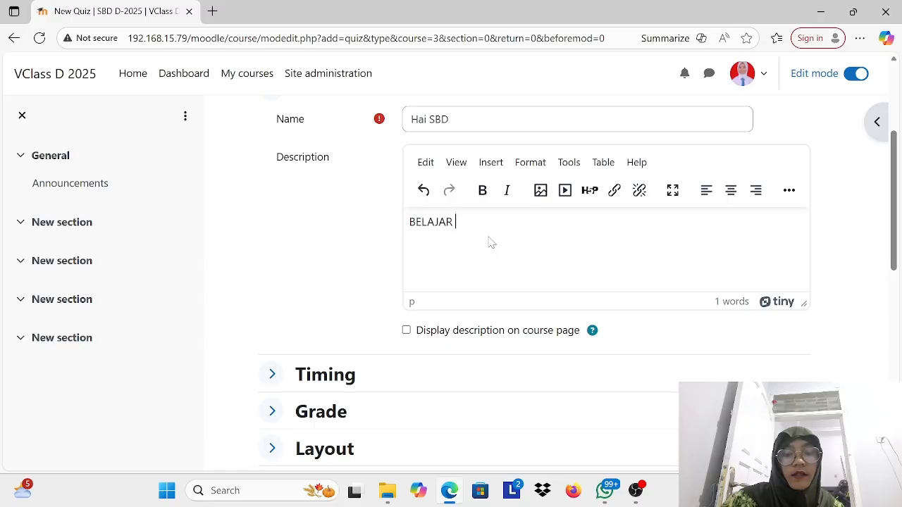
scroll(489, 244, "down", 6)
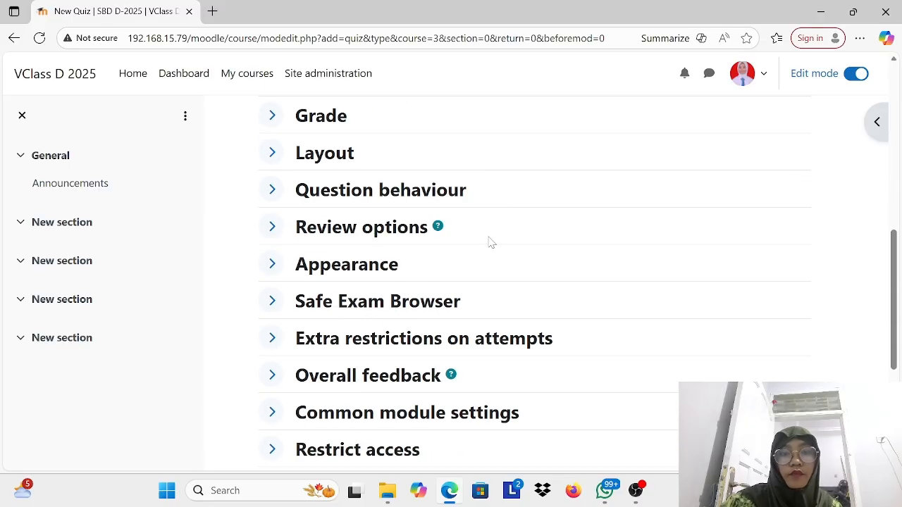
scroll(418, 305, "down", 3)
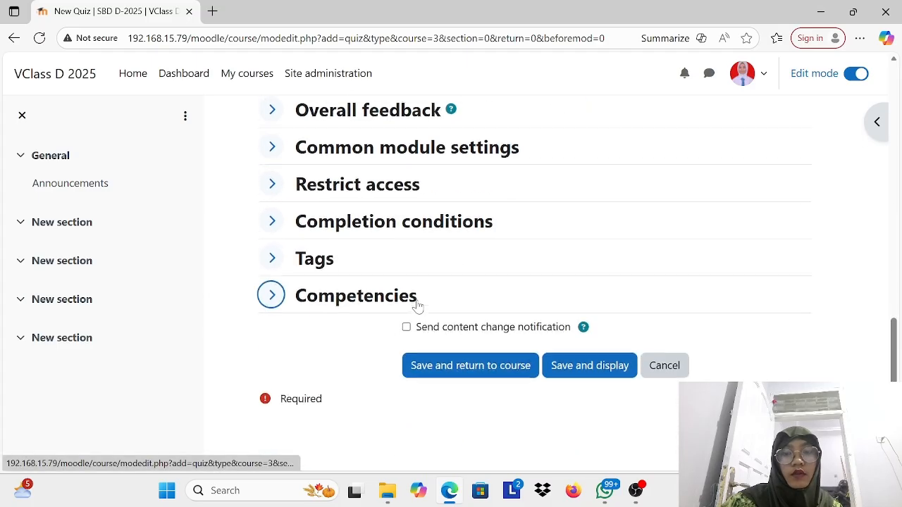
left_click(580, 372)
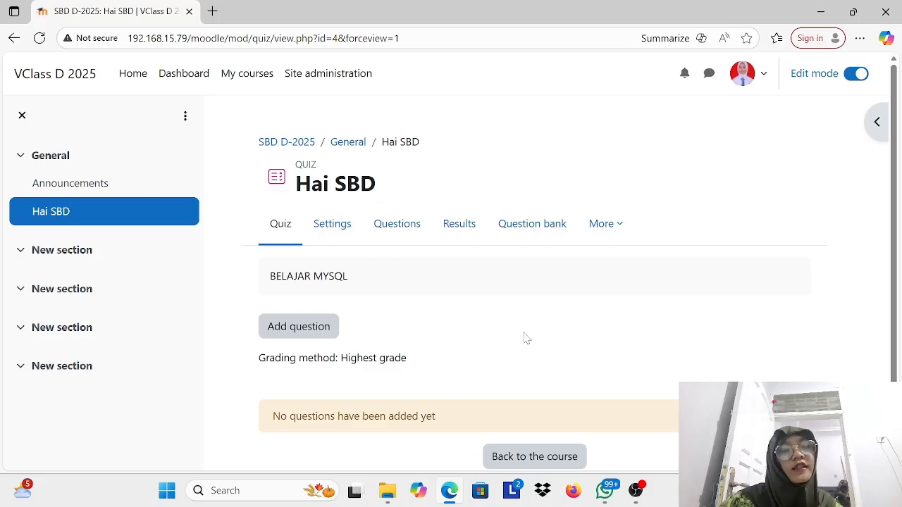
Step: Look over the Hai SBD quiz page and return to the course page
scroll(421, 210, "down", 2)
scroll(420, 210, "up", 1)
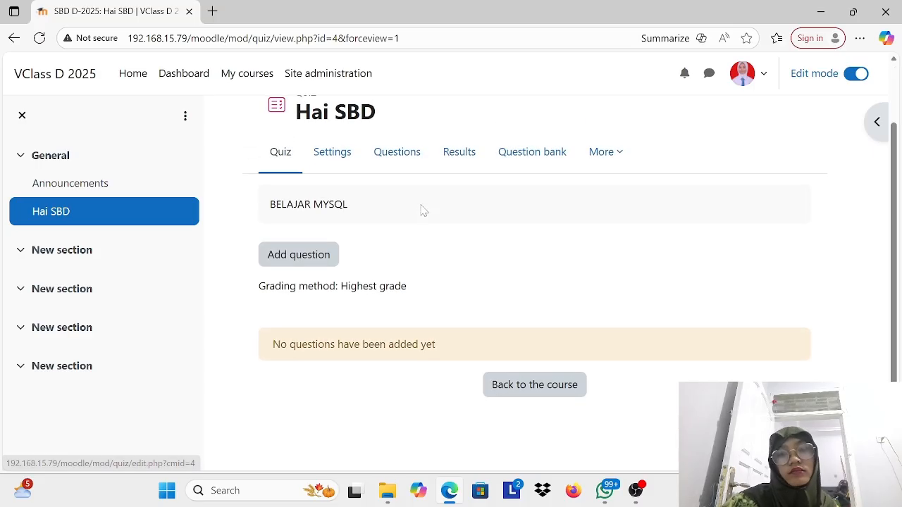
scroll(421, 209, "up", 1)
scroll(469, 404, "down", 2)
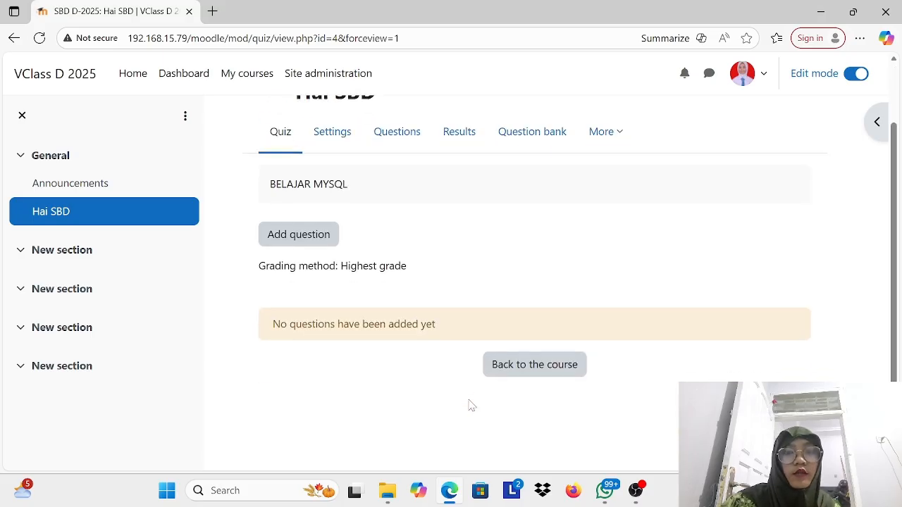
left_click(553, 399)
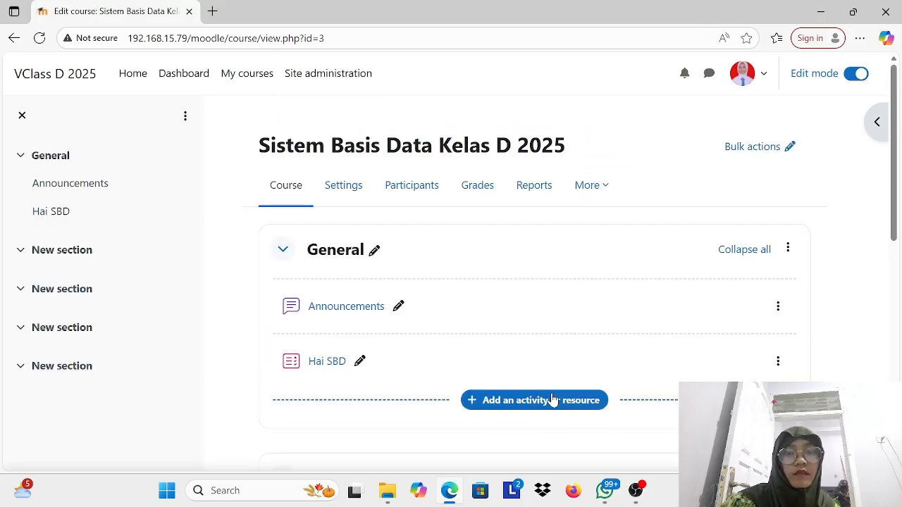
Step: Go to the site's home page and dismiss the page translation offer
left_click(139, 76)
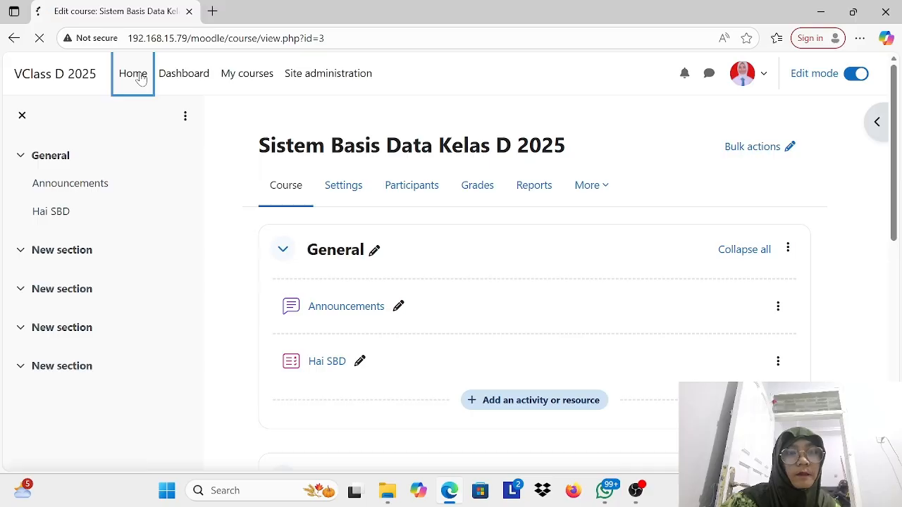
scroll(352, 308, "down", 5)
scroll(352, 308, "up", 4)
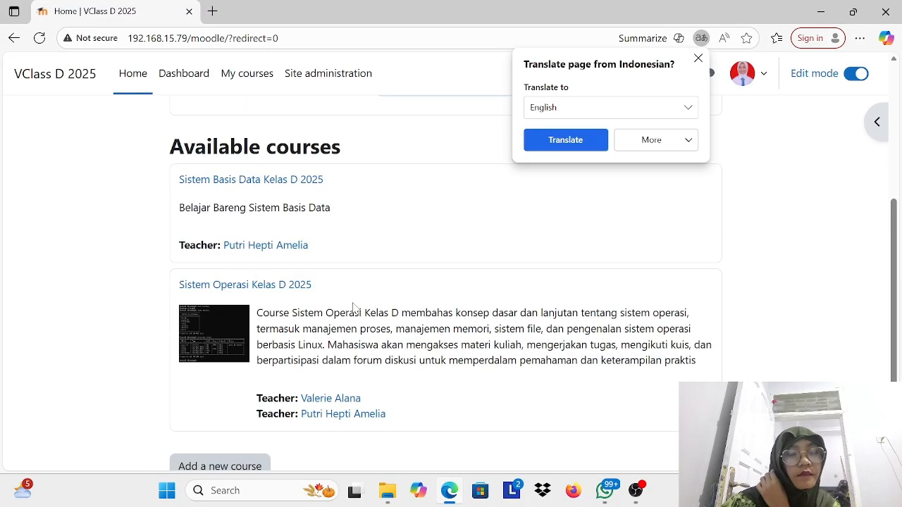
left_click(698, 57)
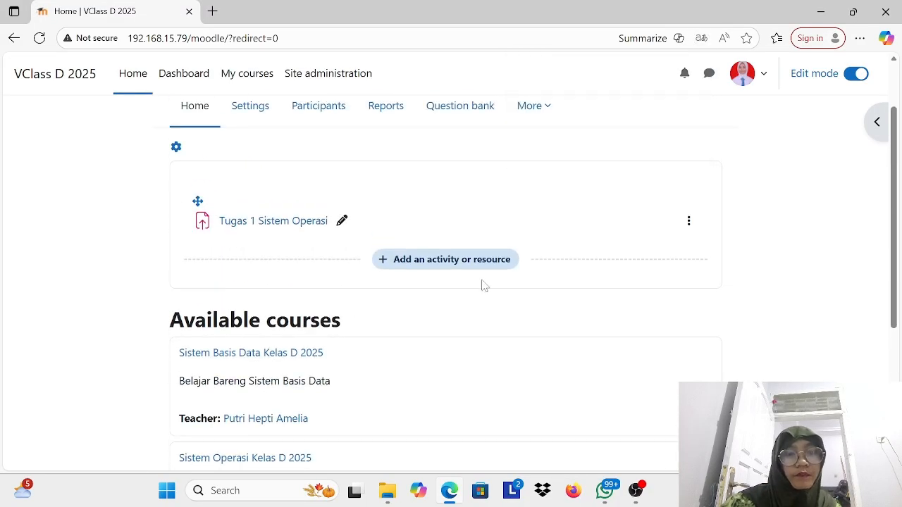
Step: Examine the home page's activity and the list of available courses, including Sistem Basis Data Kelas D 2025
scroll(471, 297, "down", 1)
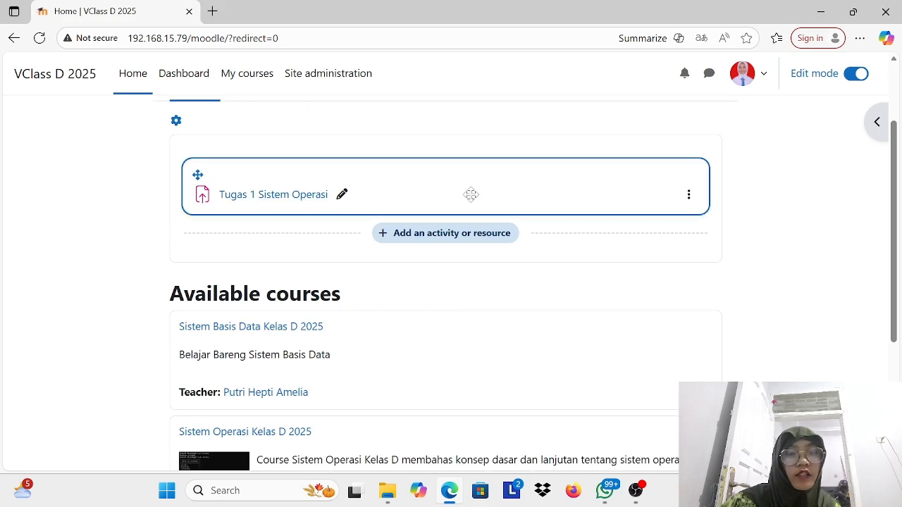
scroll(472, 201, "down", 3)
scroll(472, 201, "up", 1)
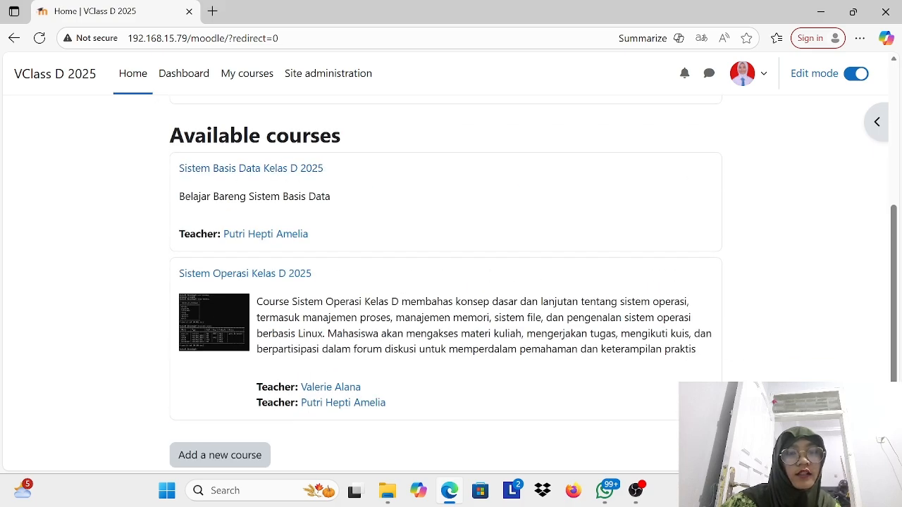
scroll(297, 191, "down", 1)
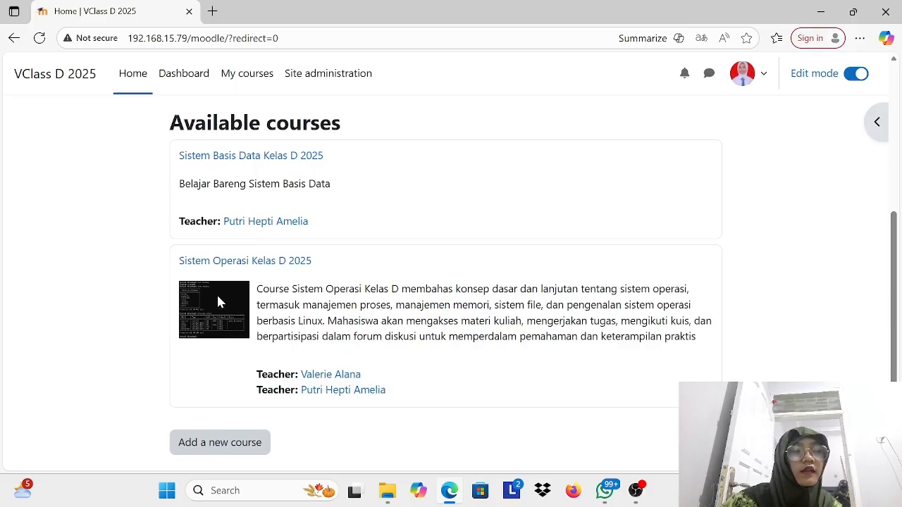
scroll(216, 301, "down", 1)
scroll(275, 222, "up", 1)
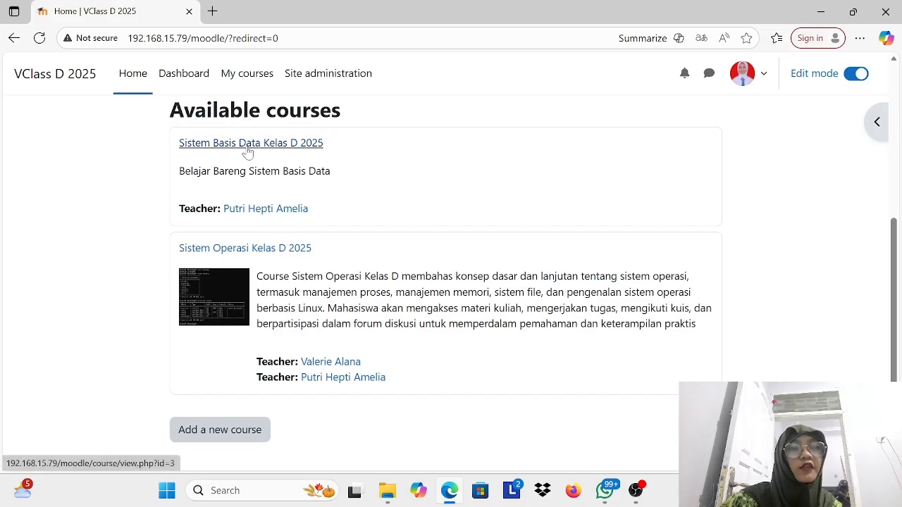
scroll(248, 359, "down", 1)
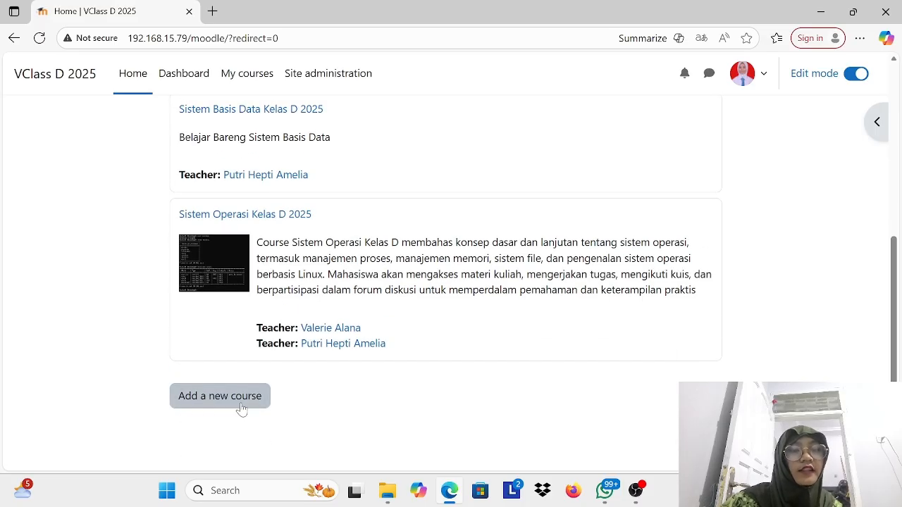
Step: Open the site home settings and look over the site names and the home page summary
scroll(241, 409, "up", 10)
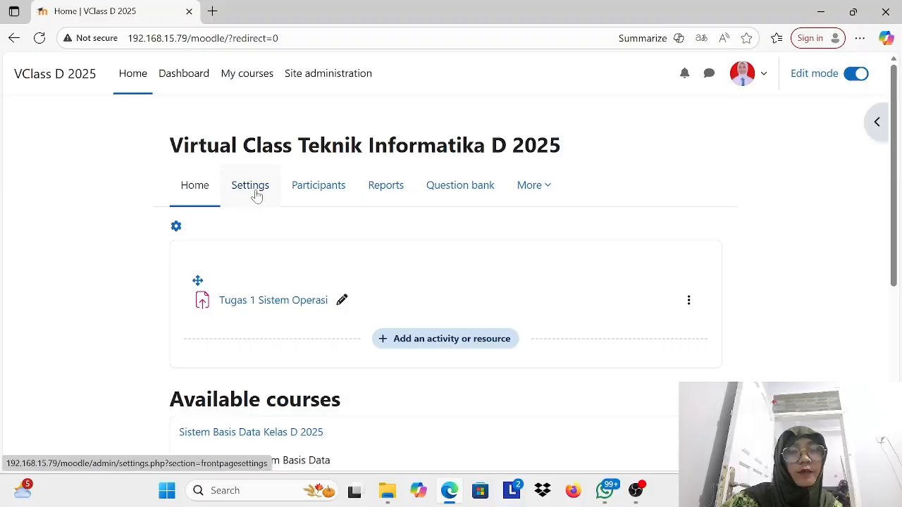
left_click(256, 195)
scroll(244, 338, "down", 2)
scroll(242, 339, "up", 1)
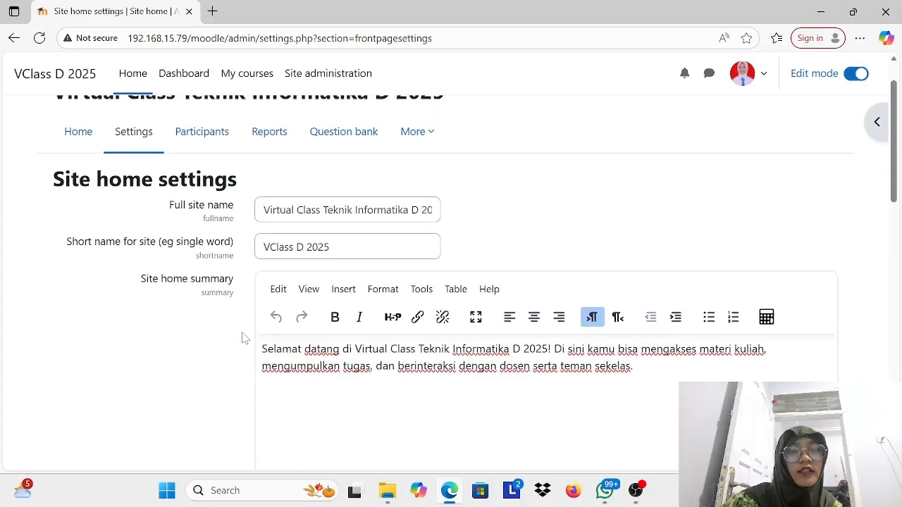
scroll(241, 338, "down", 7)
scroll(242, 338, "up", 8)
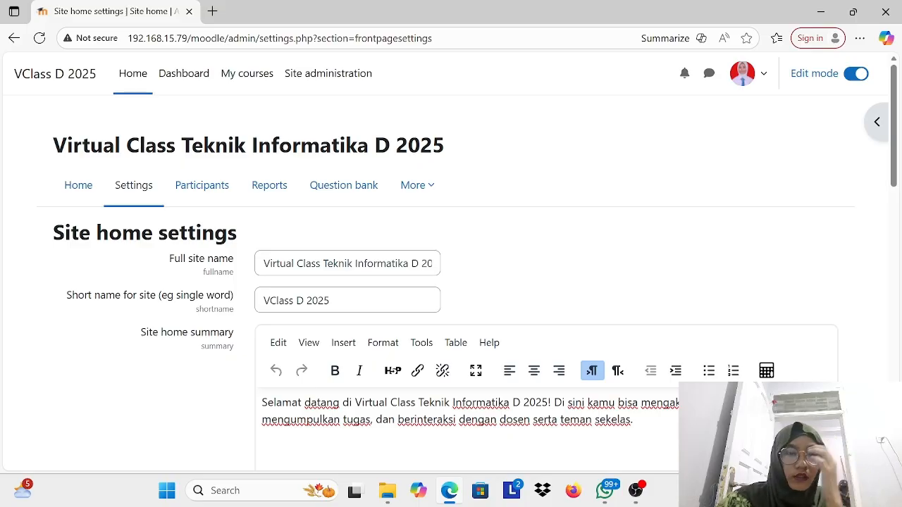
Step: Examine the site's list of enrolled participants with their roles and last access
left_click(203, 187)
scroll(340, 251, "down", 3)
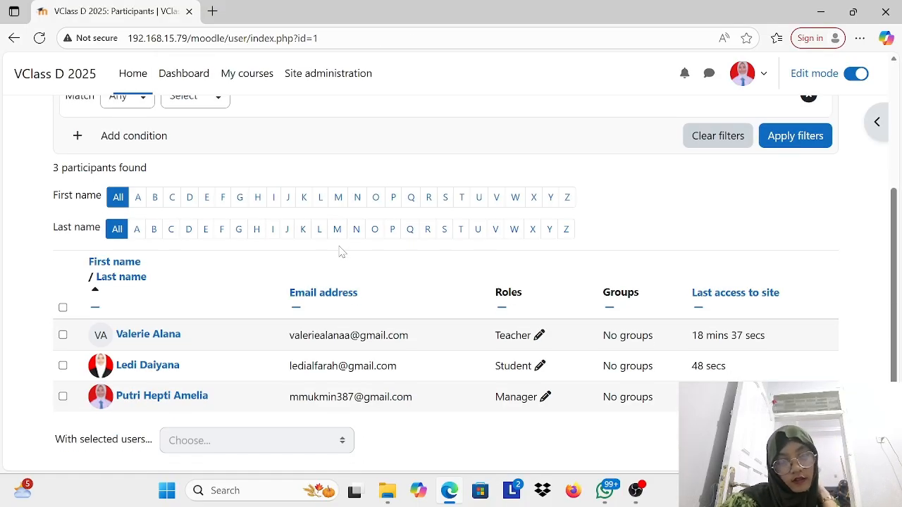
scroll(341, 252, "down", 1)
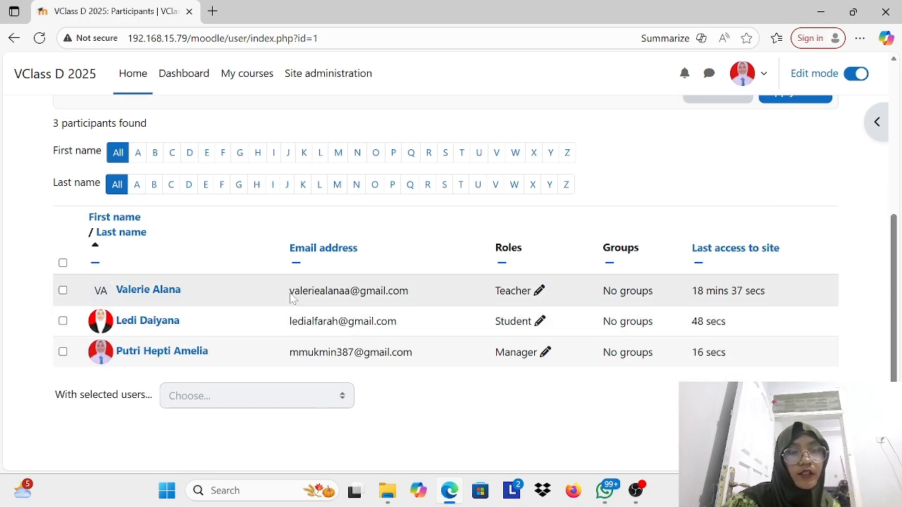
scroll(357, 280, "down", 1)
scroll(358, 281, "up", 4)
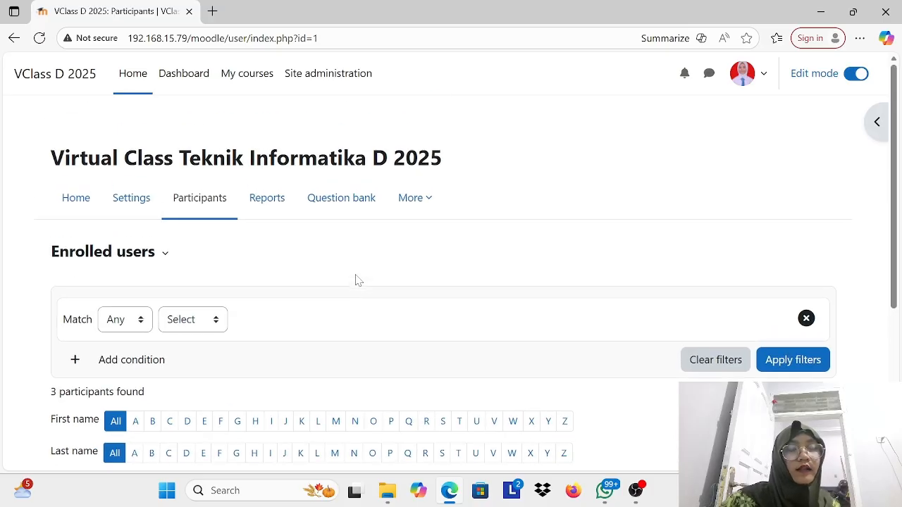
Step: View the site's reports page and question bank, and check which additional site options are offered
left_click(280, 186)
left_click(471, 185)
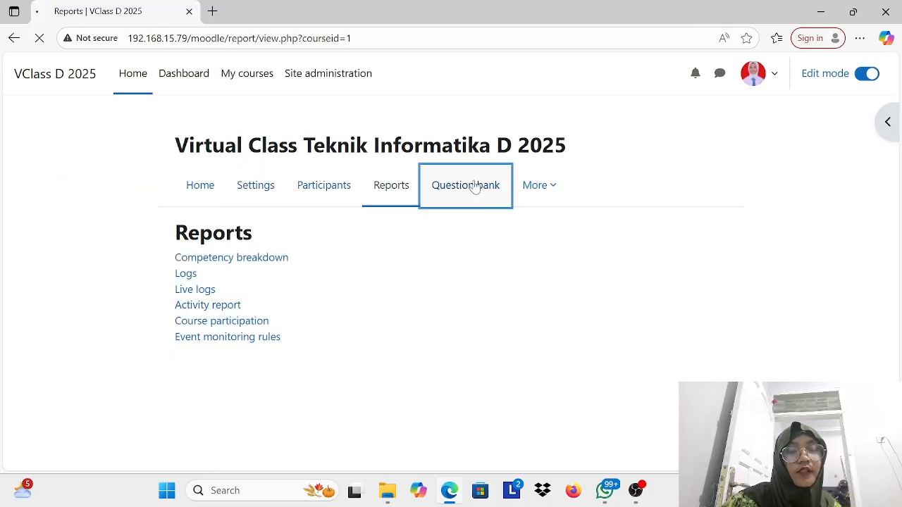
left_click(424, 191)
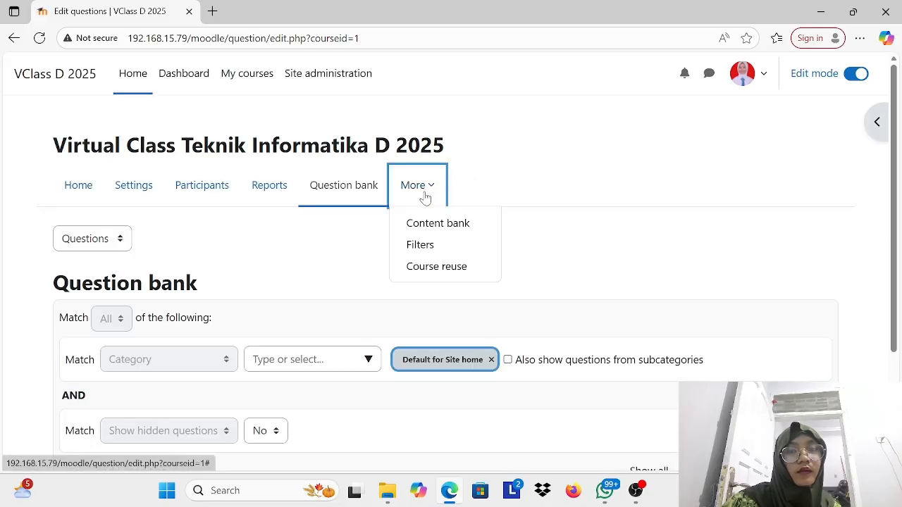
left_click(427, 192)
Step: Go to the Dashboard and examine the timeline and the November 2025 calendar
left_click(198, 73)
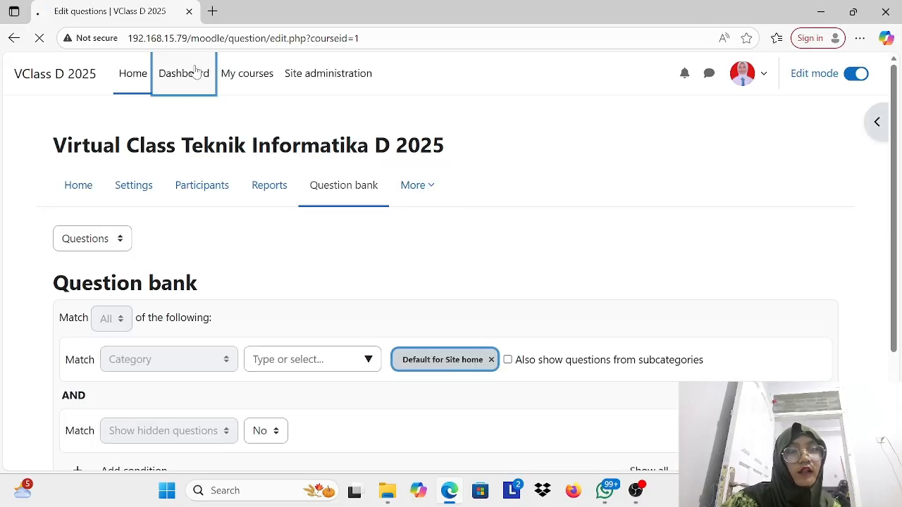
scroll(366, 256, "down", 10)
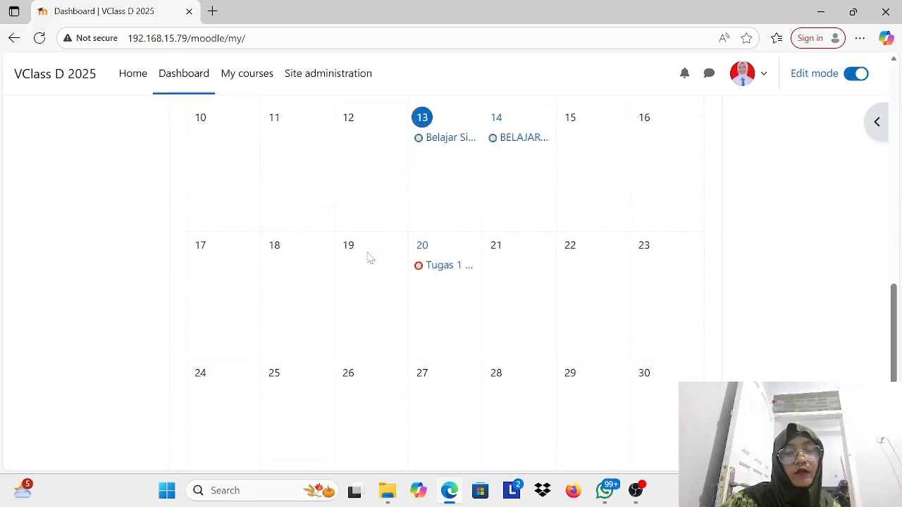
scroll(368, 259, "up", 2)
scroll(520, 219, "up", 8)
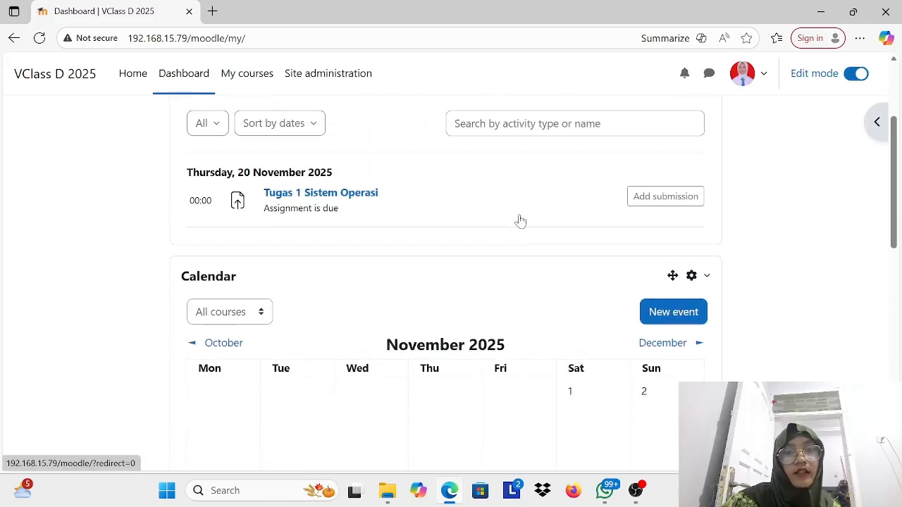
scroll(326, 365, "down", 2)
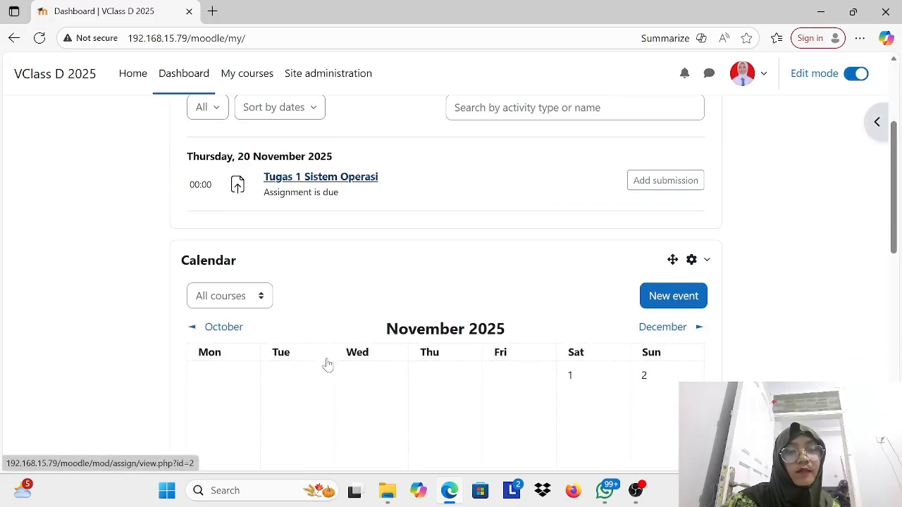
scroll(326, 364, "up", 2)
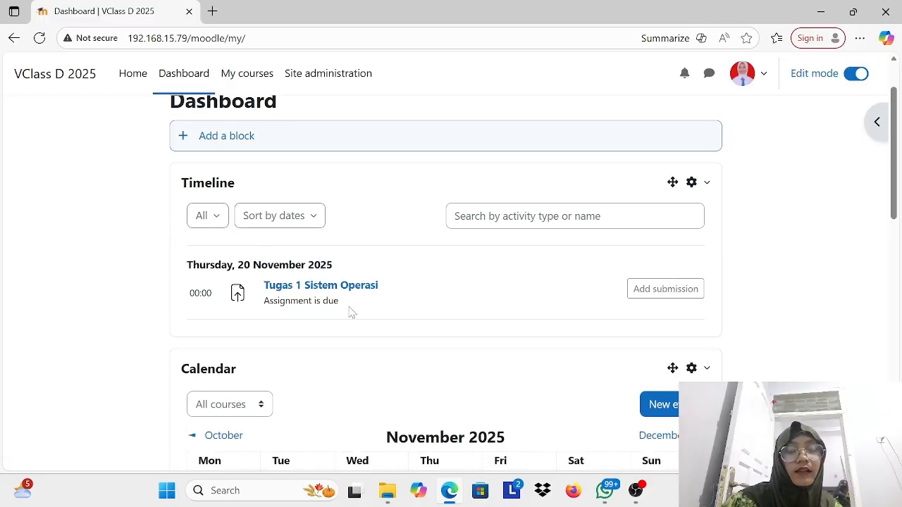
scroll(605, 310, "up", 2)
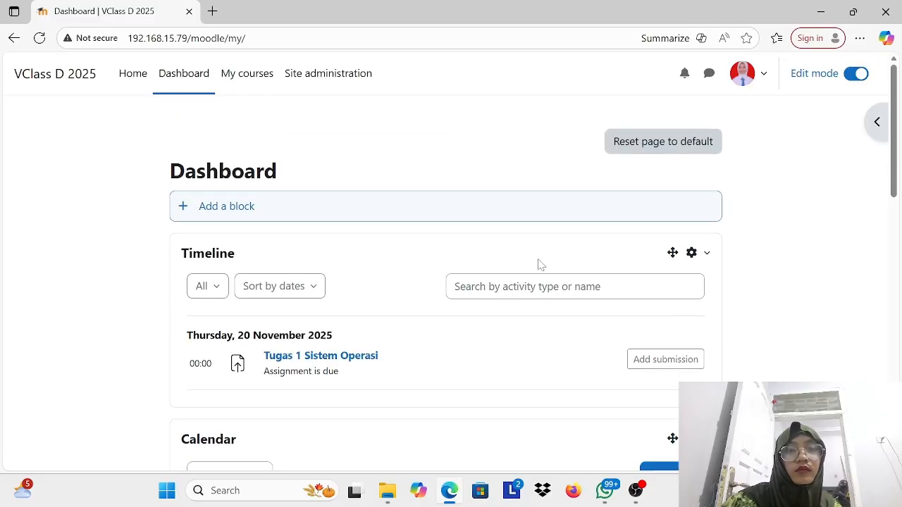
Step: Go to My courses and look over the course overview's sorting, search, course management and block configuration options
left_click(258, 81)
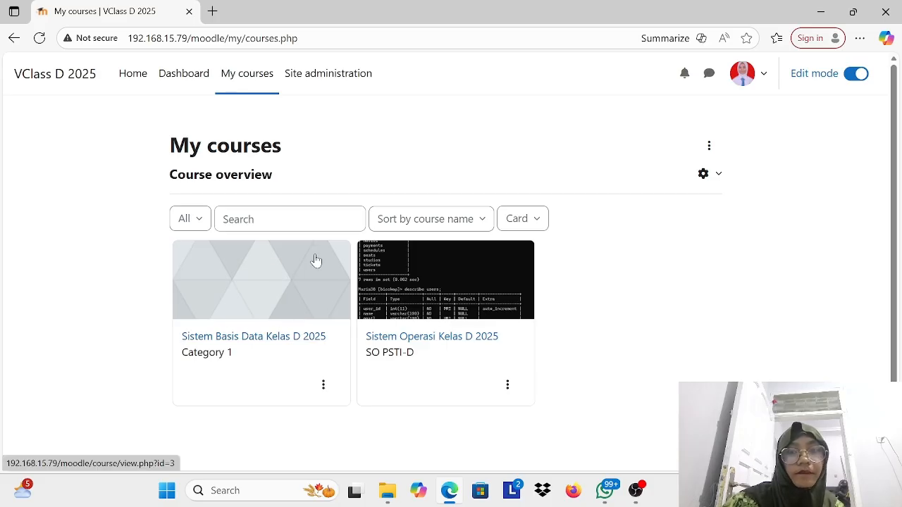
left_click(484, 221)
left_click(485, 222)
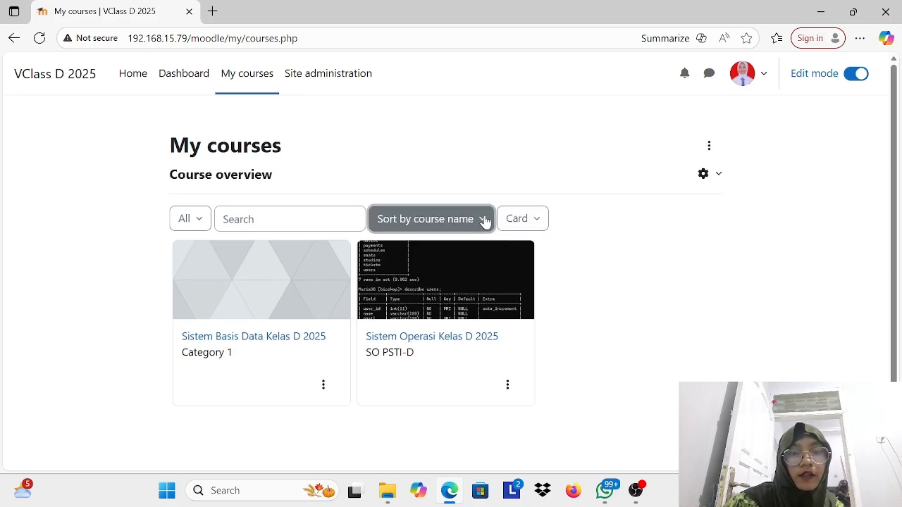
left_click(299, 219)
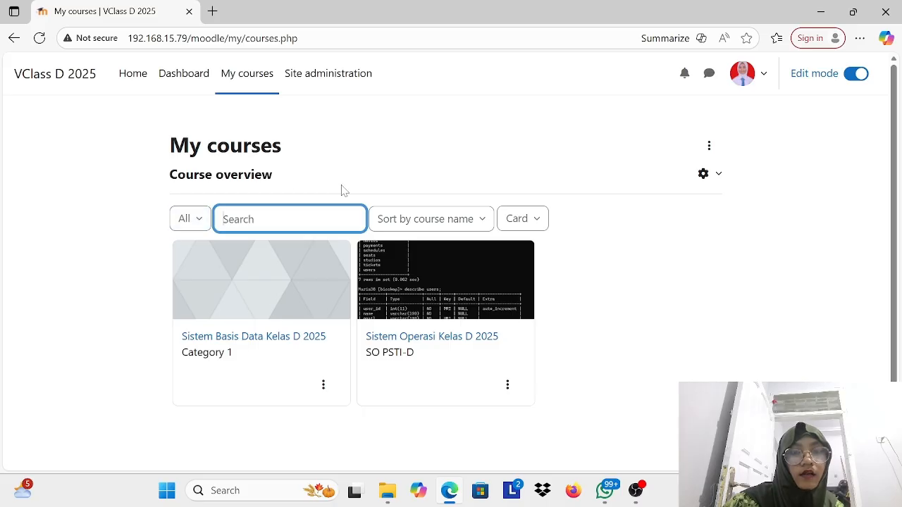
left_click(710, 148)
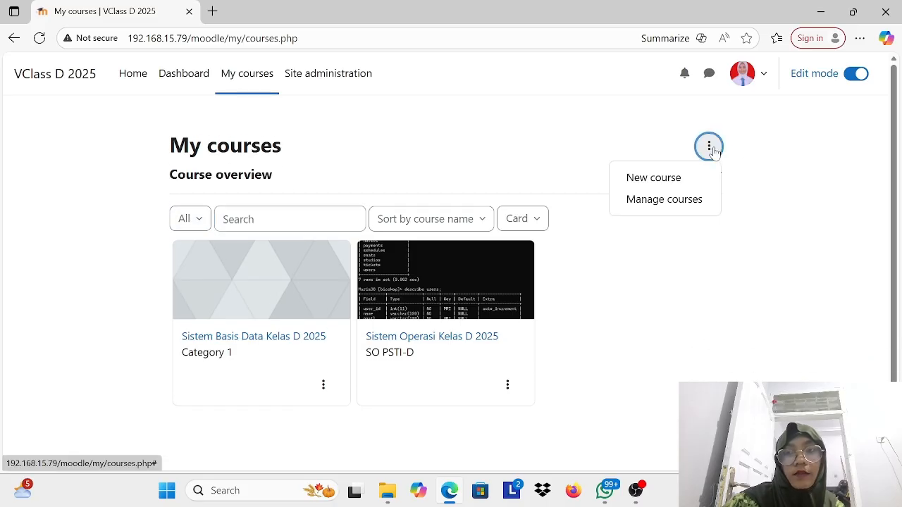
left_click(710, 148)
left_click(718, 176)
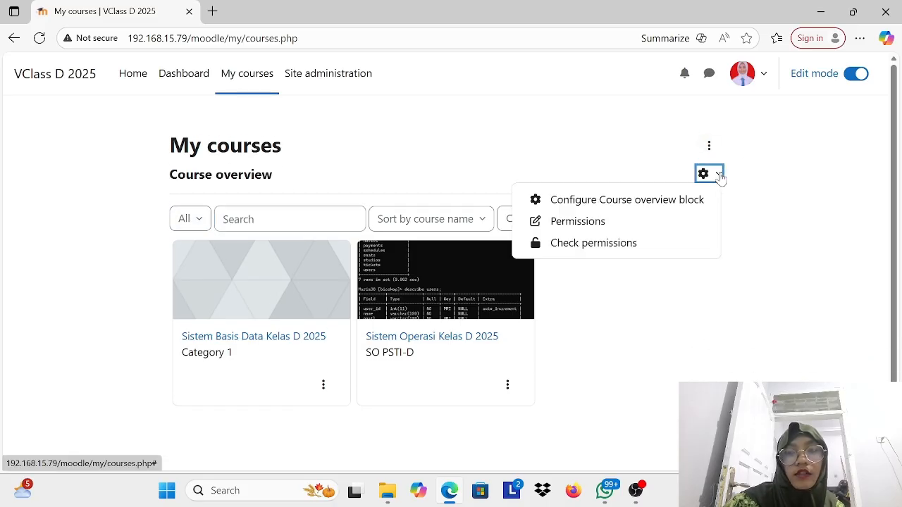
Step: Open the course management page and look over the categories and the courses in Category 1
left_click(709, 147)
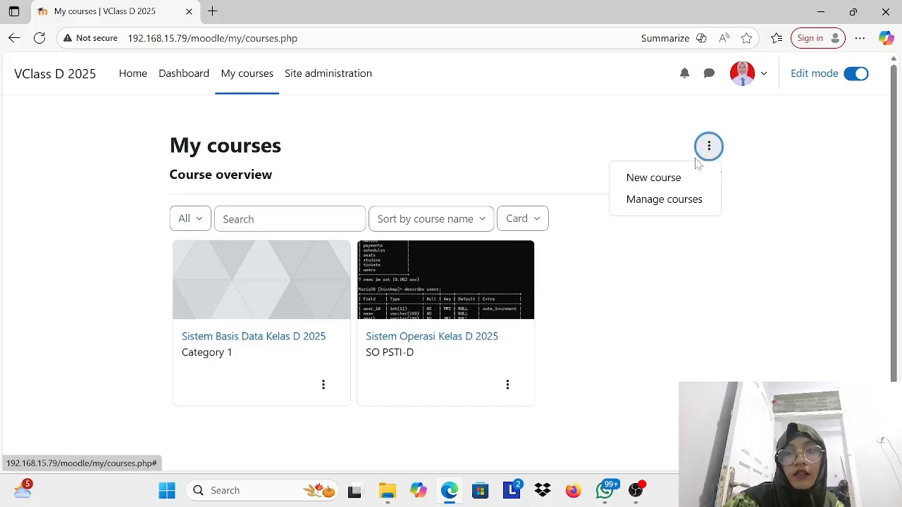
left_click(673, 201)
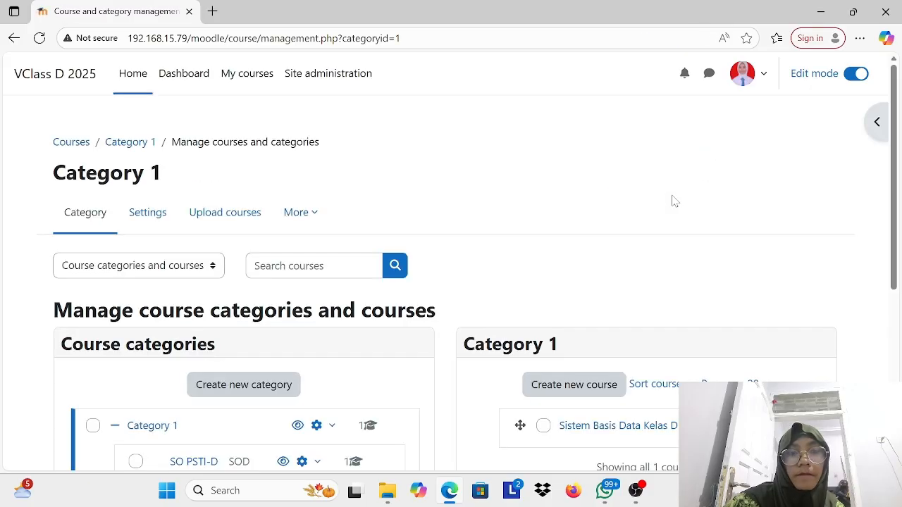
scroll(416, 340, "down", 4)
scroll(416, 340, "up", 2)
scroll(528, 296, "up", 2)
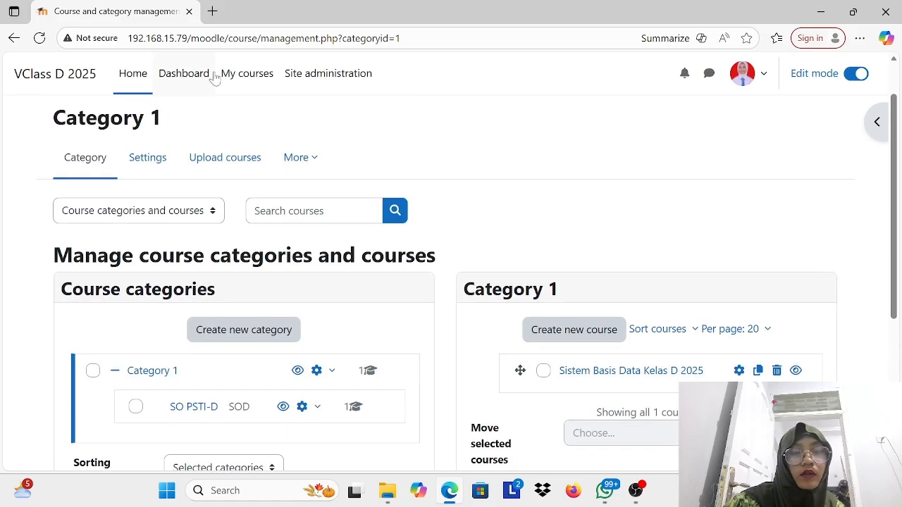
Step: Open Site administration and examine the general settings, from Analytics and Competencies to Badges, H5P and Licence
left_click(299, 78)
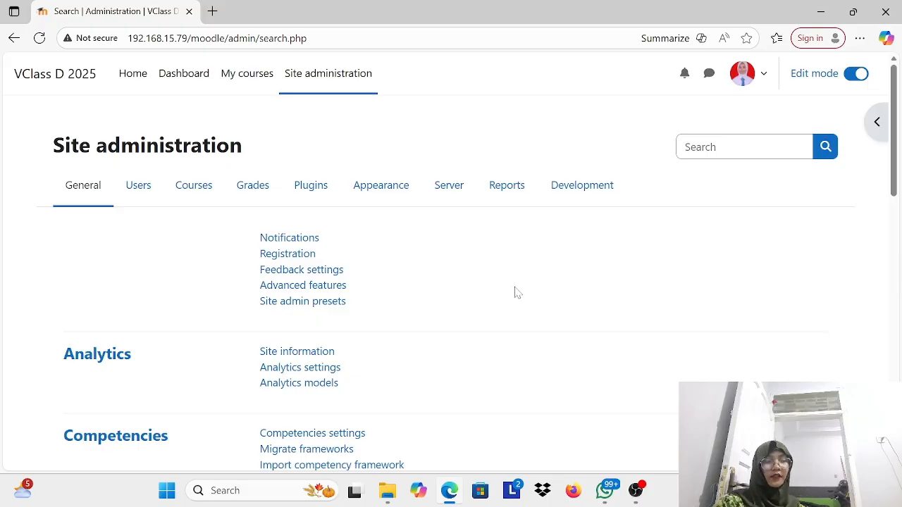
scroll(515, 292, "down", 5)
scroll(515, 292, "up", 5)
scroll(515, 291, "down", 1)
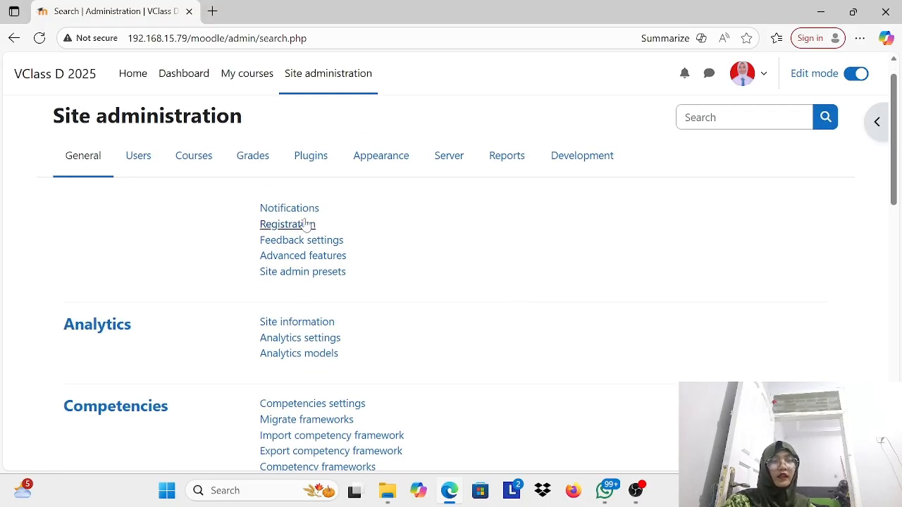
scroll(310, 371, "down", 11)
scroll(310, 370, "up", 6)
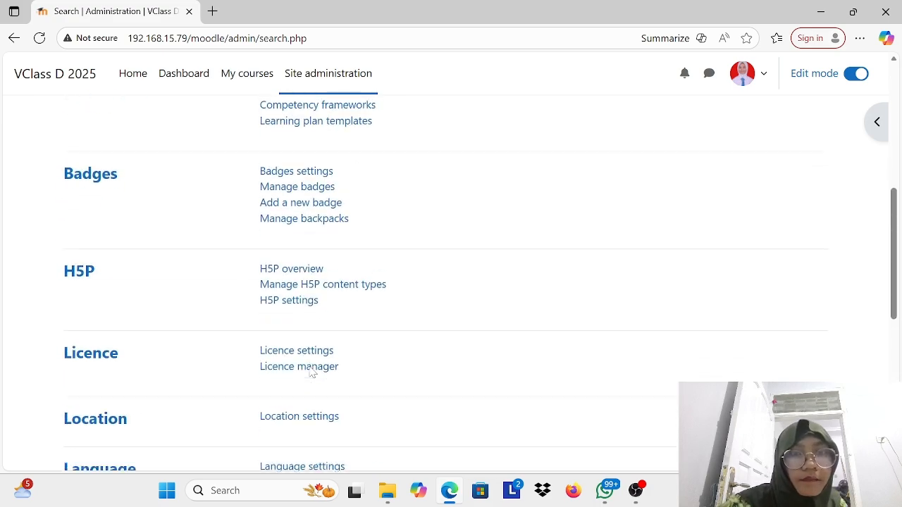
scroll(282, 372, "up", 6)
Step: Open the list of user accounts from the Users administration section and look through it
left_click(148, 195)
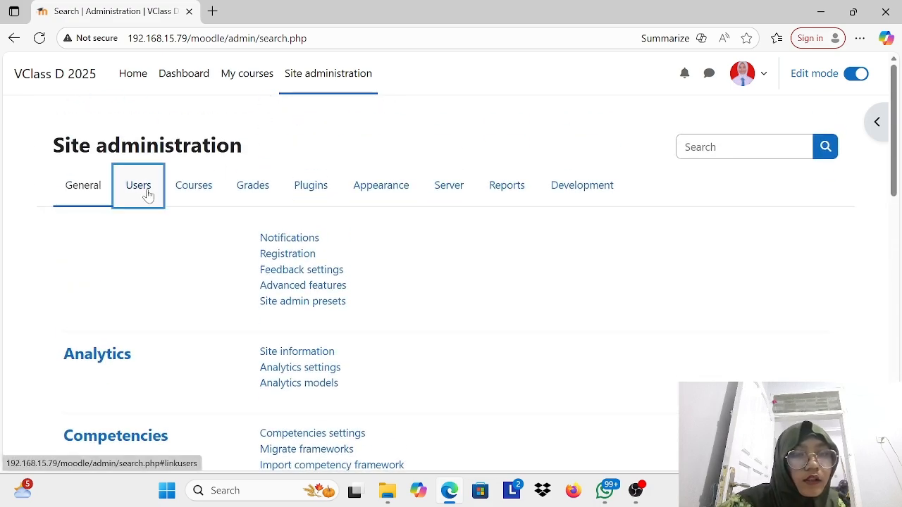
scroll(239, 373, "down", 1)
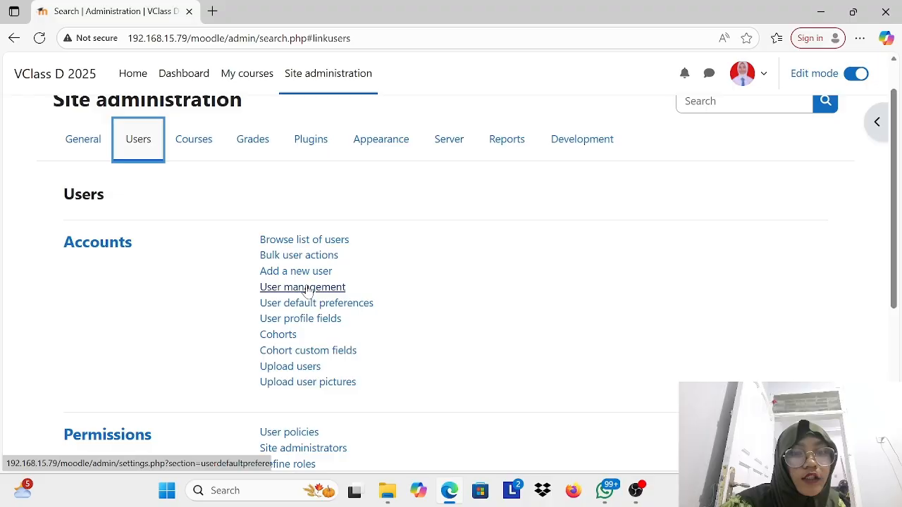
left_click(342, 240)
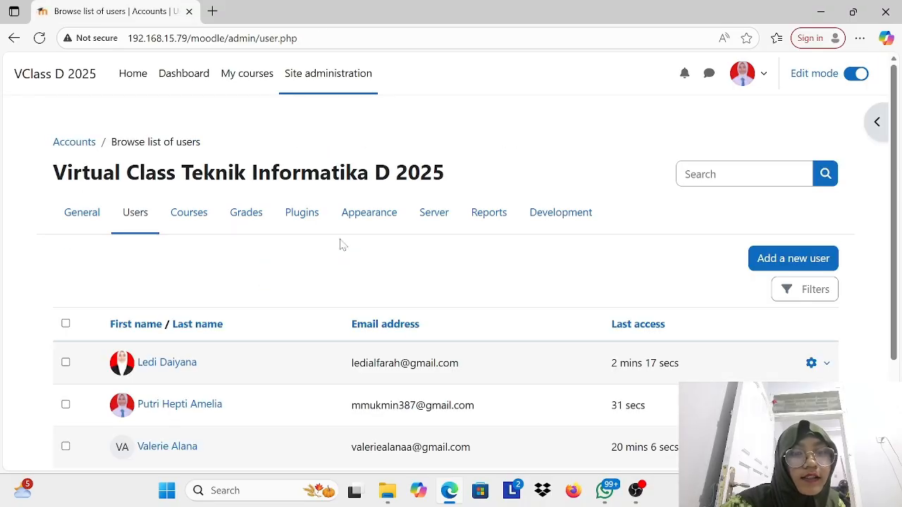
scroll(340, 244, "down", 2)
scroll(571, 428, "up", 2)
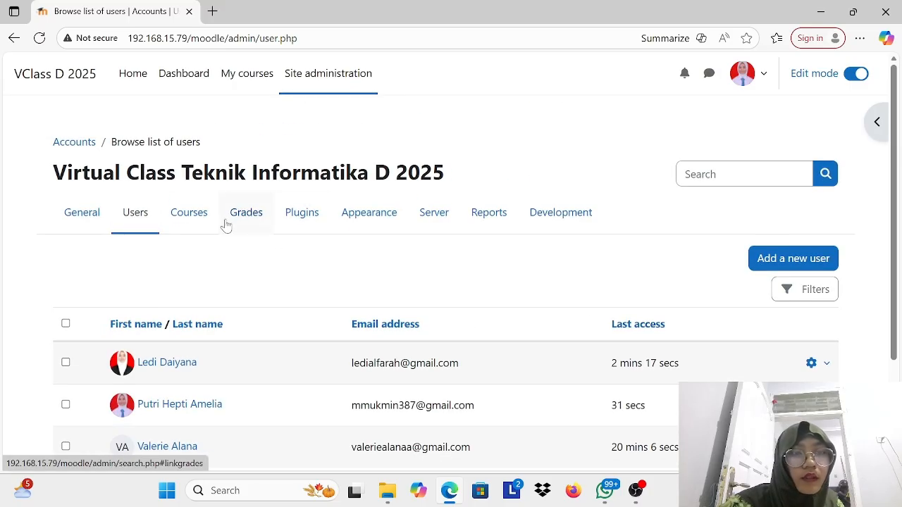
Step: Open the form for adding a new user from the Users administration section and enter the account's username
left_click(137, 218)
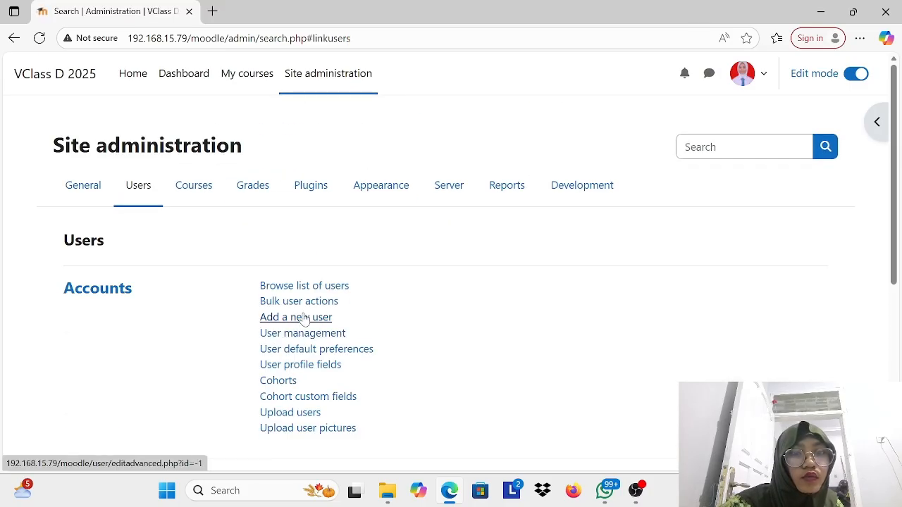
left_click(312, 316)
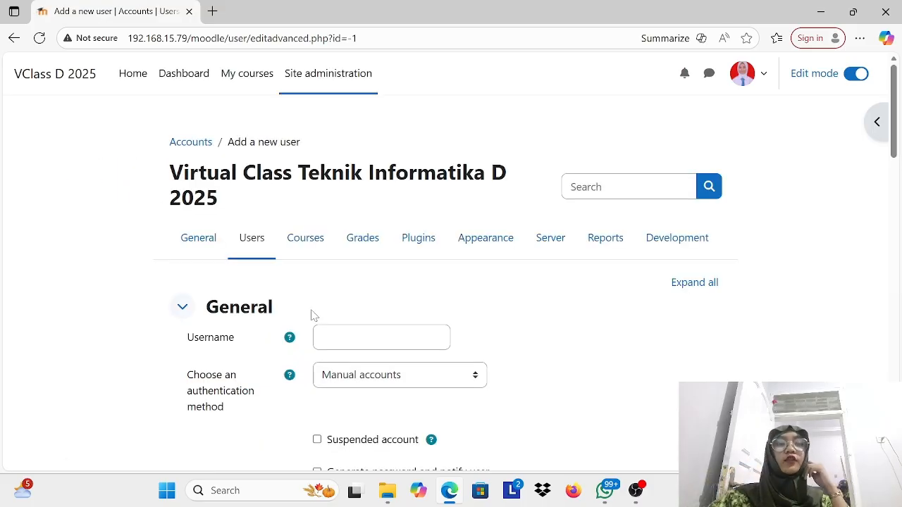
scroll(314, 315, "down", 5)
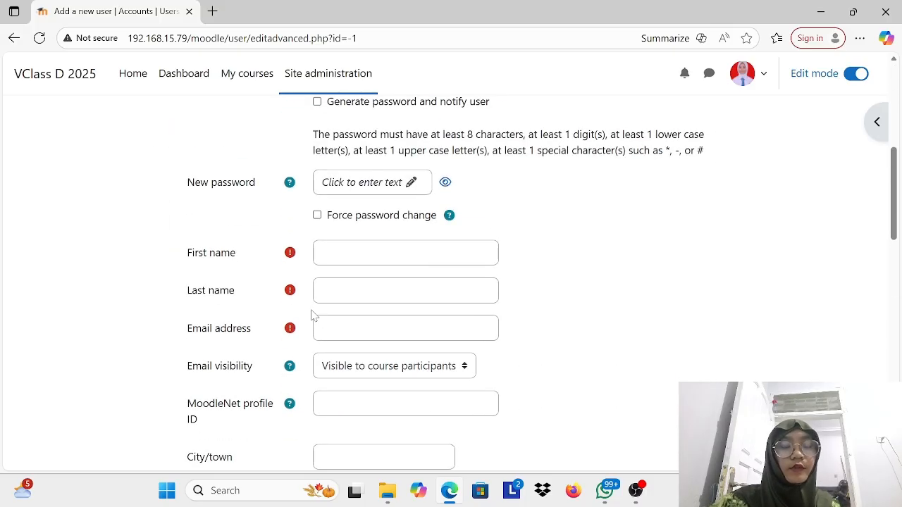
scroll(314, 315, "up", 4)
left_click(381, 237)
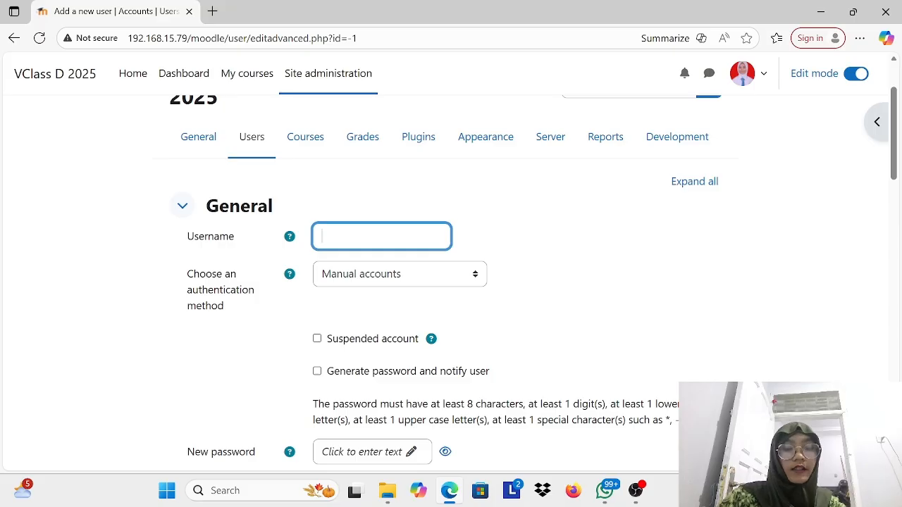
type("Jasper")
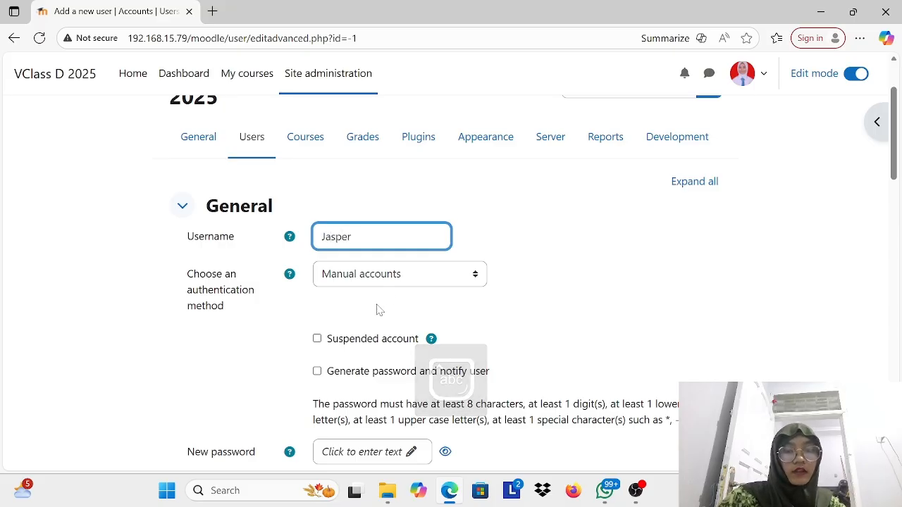
Step: Enter the account password in the new user's New password field
scroll(396, 284, "down", 2)
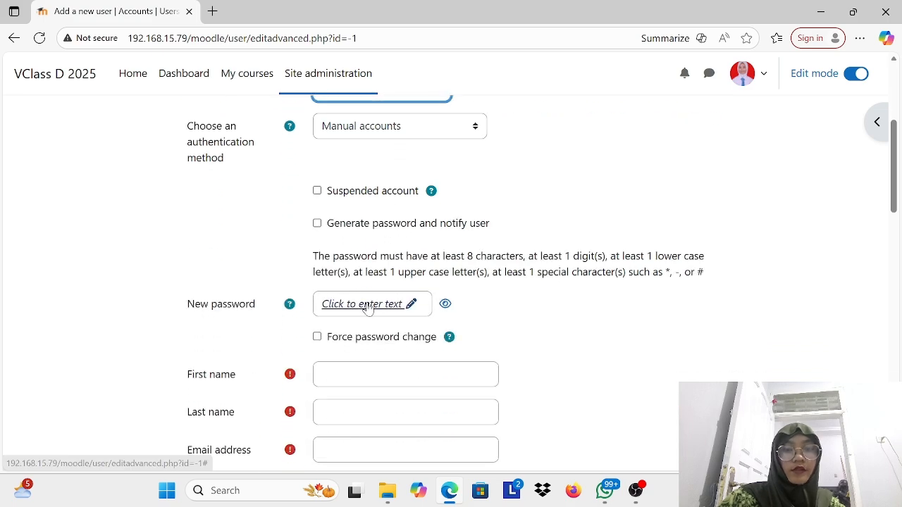
left_click(368, 308)
key("Caps_Lock")
type("•")
key("Caps_Lock")
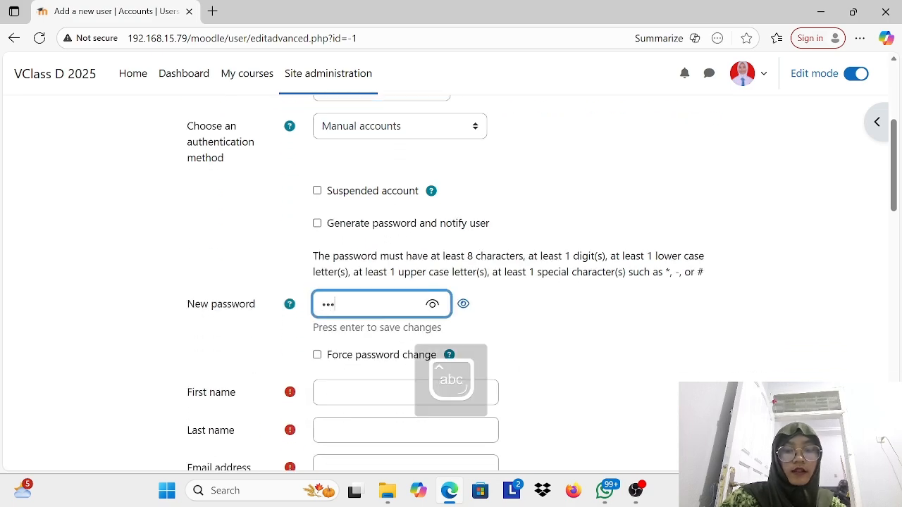
type("•••••••••")
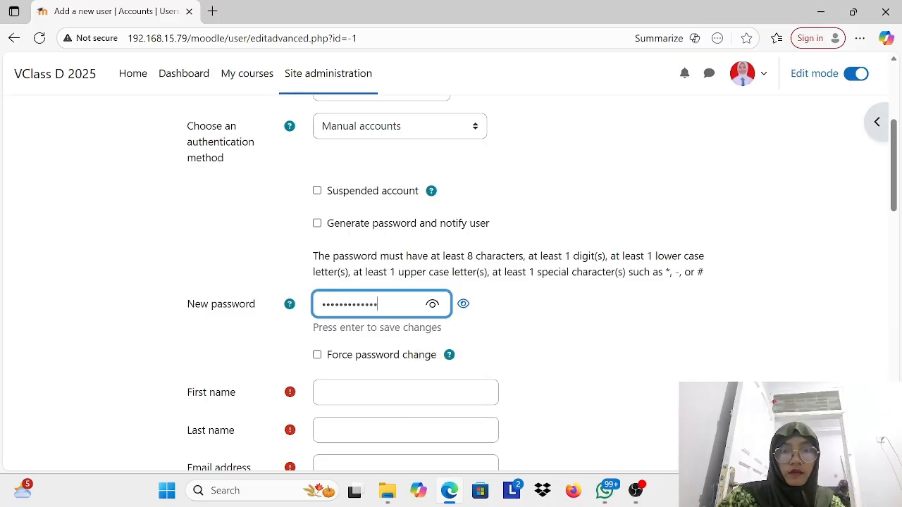
left_click_drag(433, 306, 433, 305)
Step: Fill in the new user's first name, last name and email address
scroll(348, 372, "down", 1)
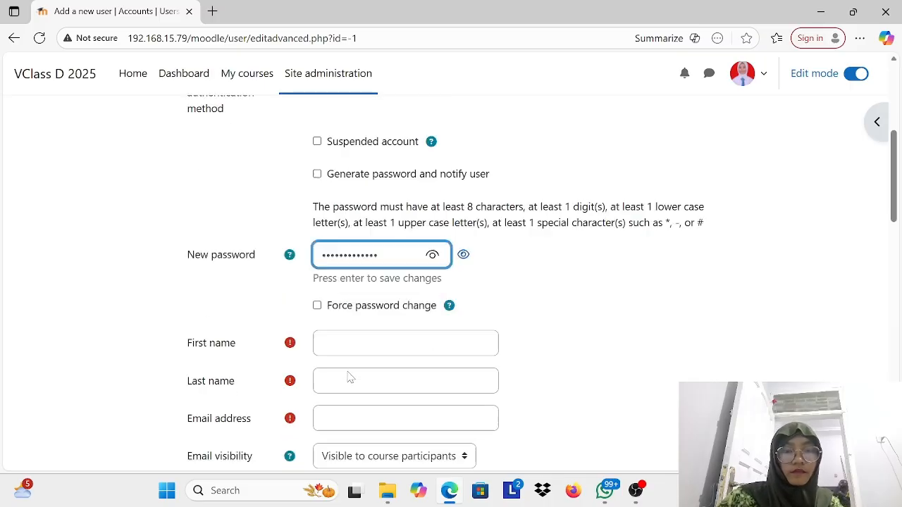
left_click(375, 303)
key("Caps_Lock")
type("J")
key("Caps_Lock")
type("a")
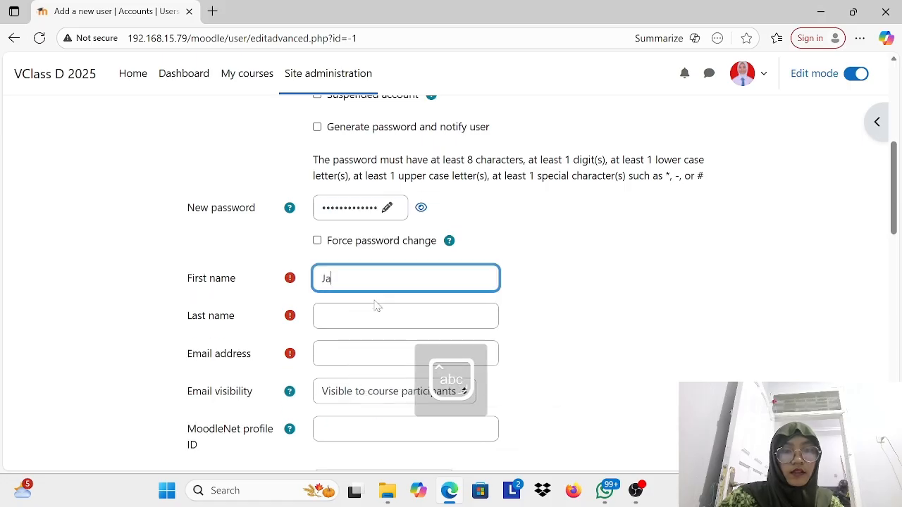
type("sper")
key("Tab")
type("120506")
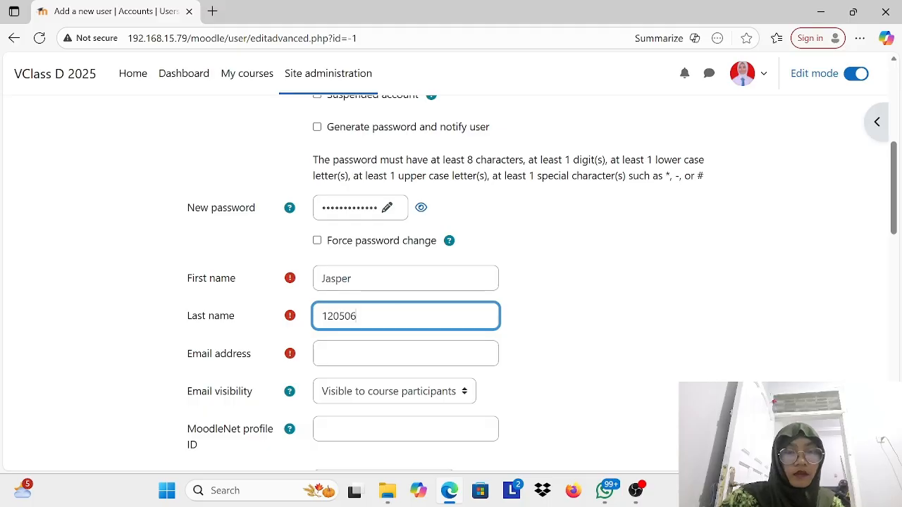
key("Tab")
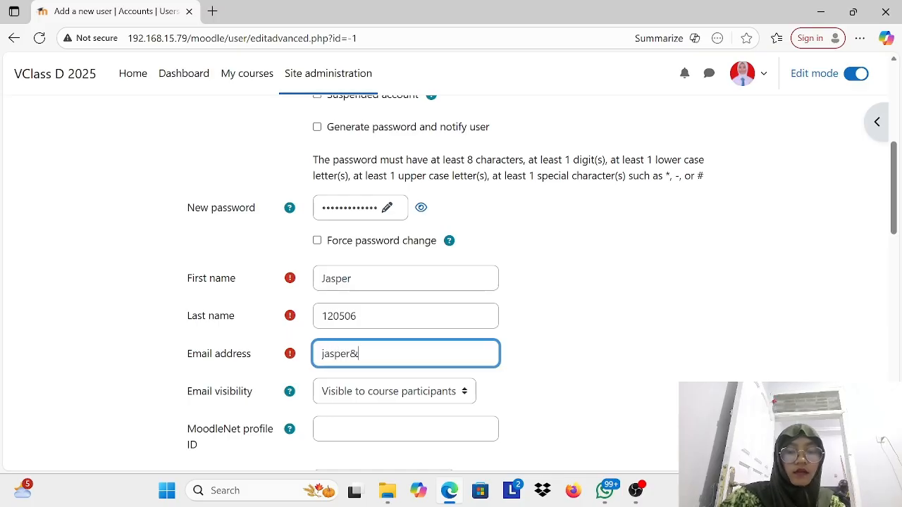
type("@gmail.com")
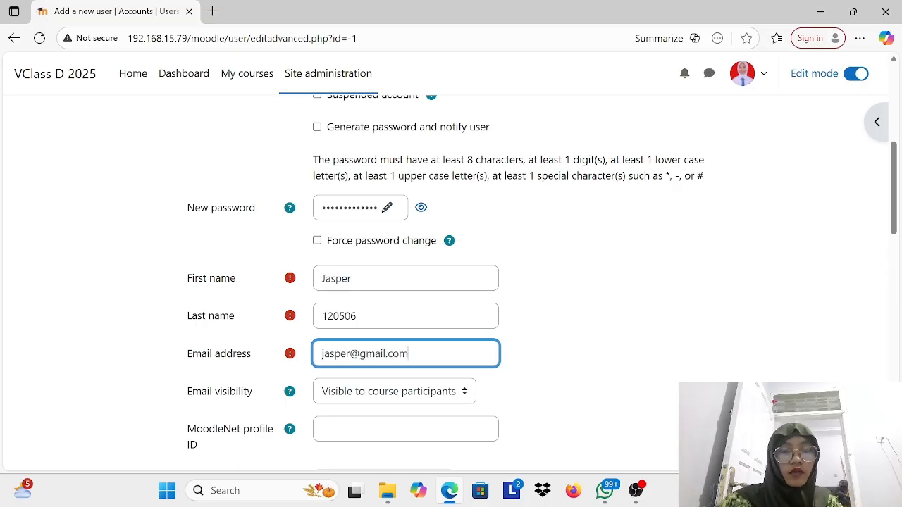
Step: Set the new user's city/town to Bandar Lampung and the country to Indonesia
scroll(409, 352, "down", 3)
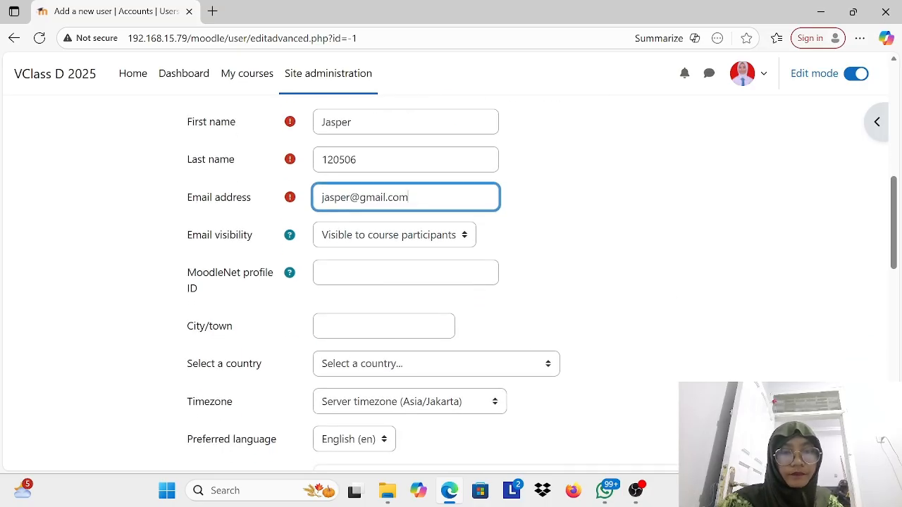
left_click(380, 297)
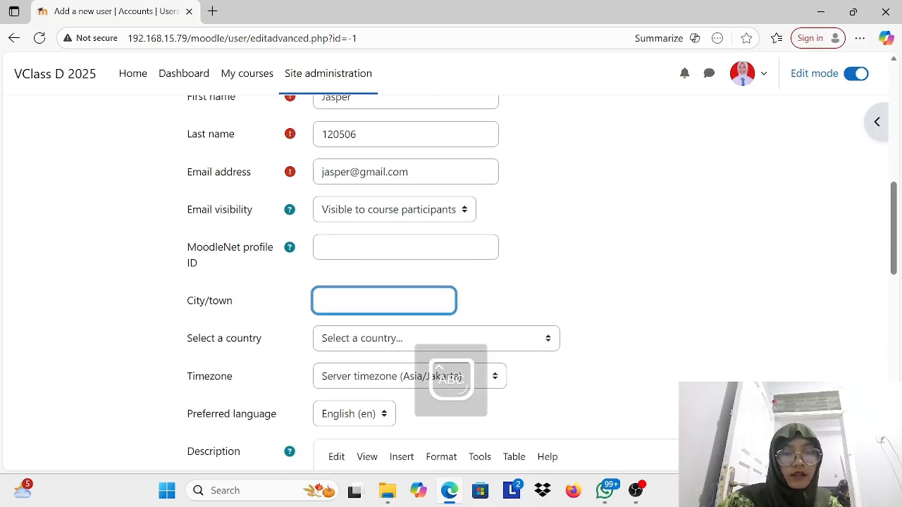
type("Bandar Lampung")
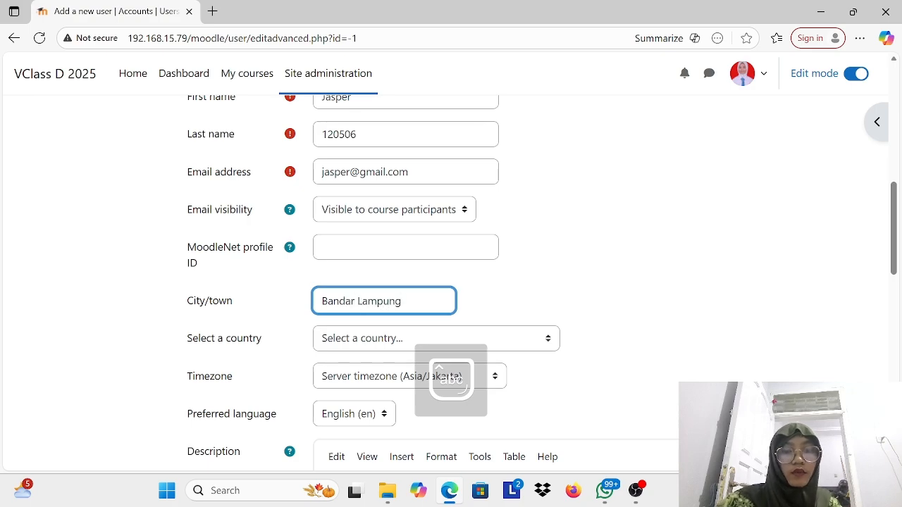
scroll(399, 296, "down", 1)
left_click(399, 293)
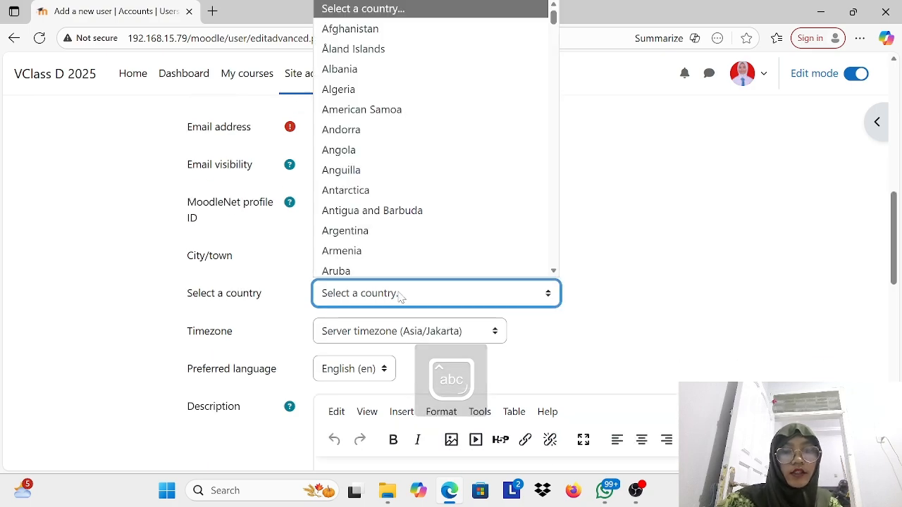
scroll(398, 181, "down", 5)
scroll(397, 181, "down", 20)
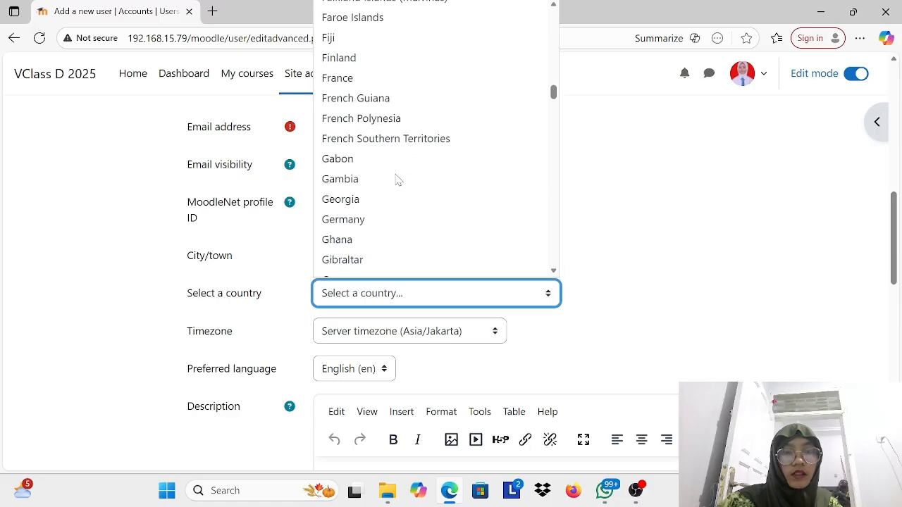
scroll(398, 180, "up", 2)
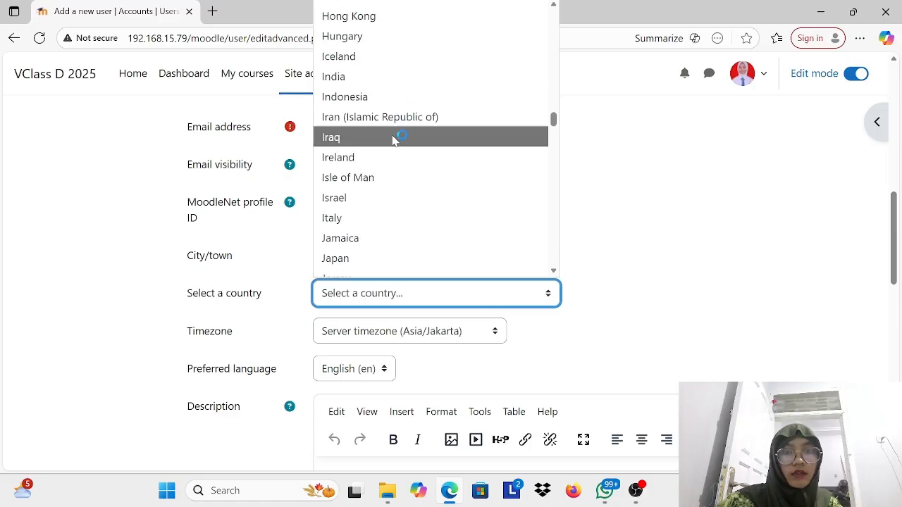
left_click(392, 96)
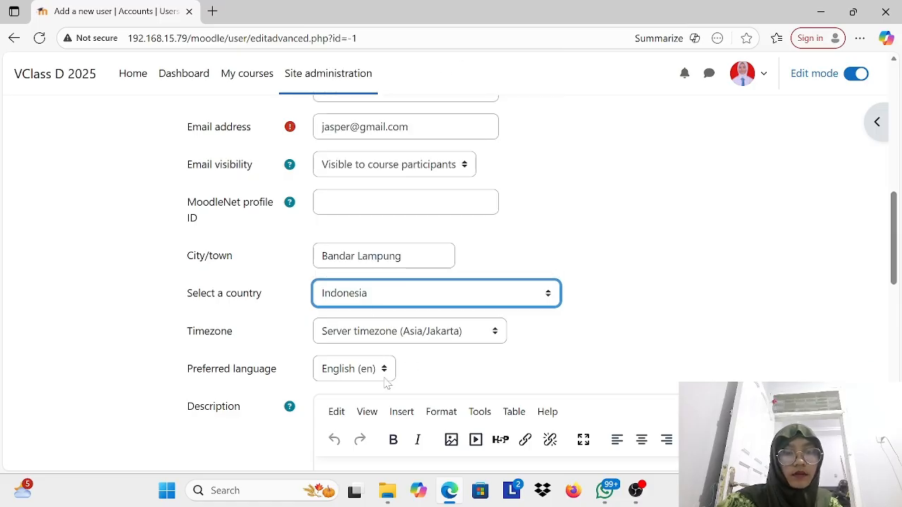
Step: Submit the new user form, correcting the username to lowercase letters only, and create the user
scroll(386, 383, "down", 3)
scroll(392, 324, "down", 4)
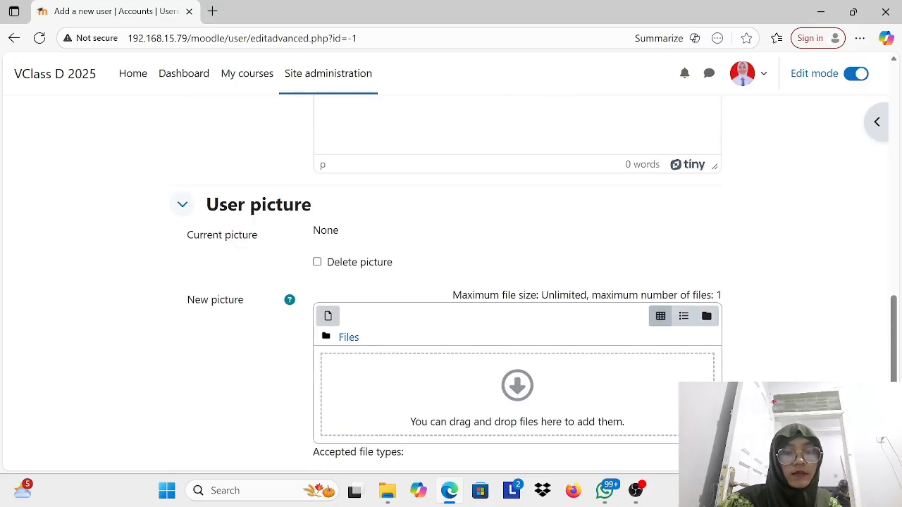
scroll(380, 371, "down", 2)
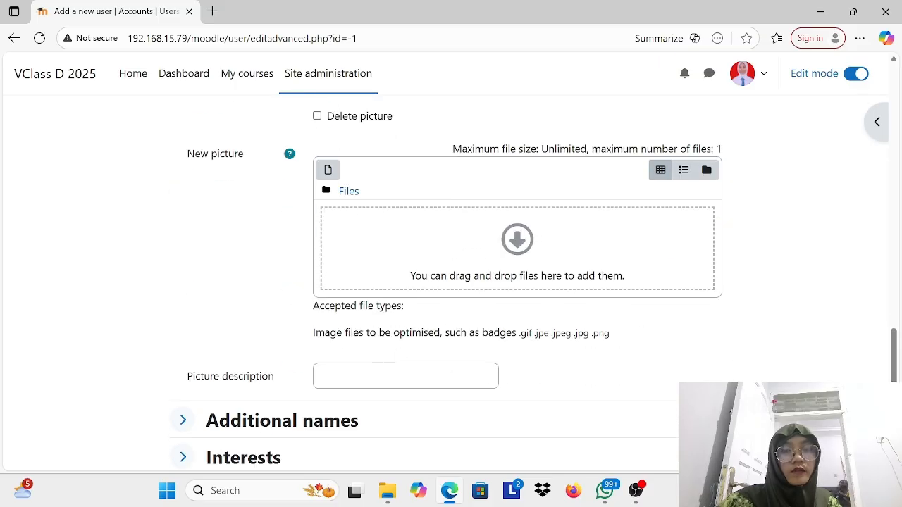
scroll(503, 276, "down", 3)
left_click(368, 374)
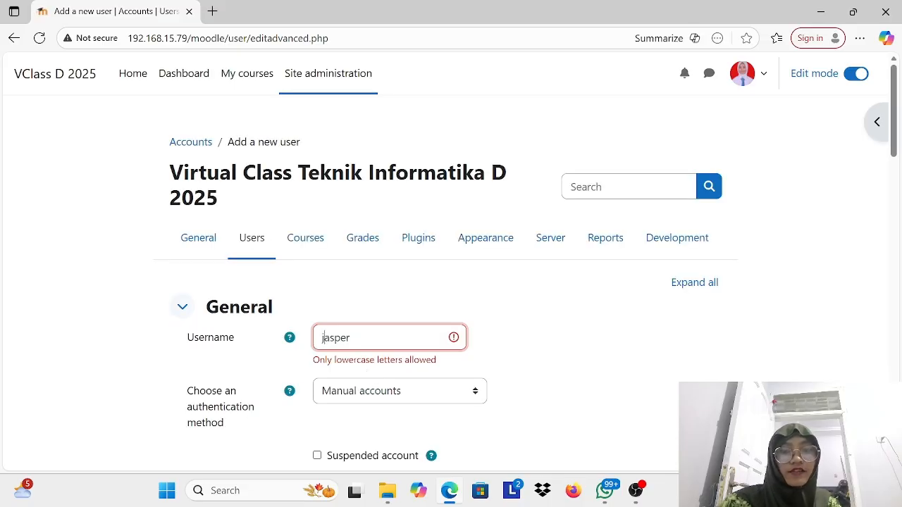
scroll(499, 358, "down", 10)
left_click(356, 374)
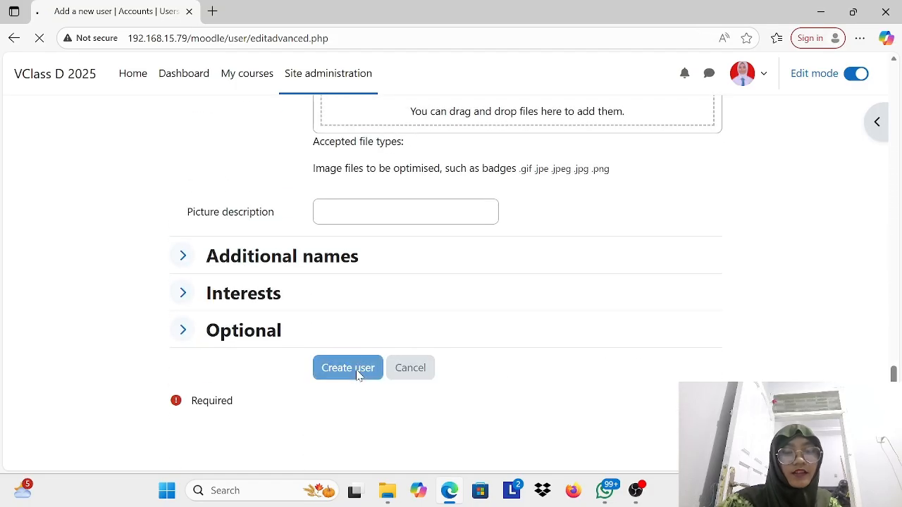
Step: Look over the updated user list and the account options available for the newly created user
scroll(356, 374, "down", 3)
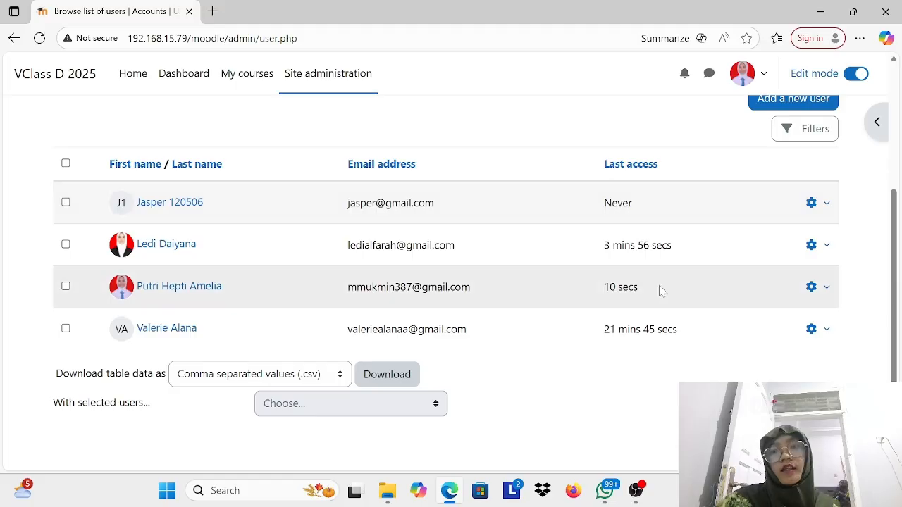
left_click(813, 205)
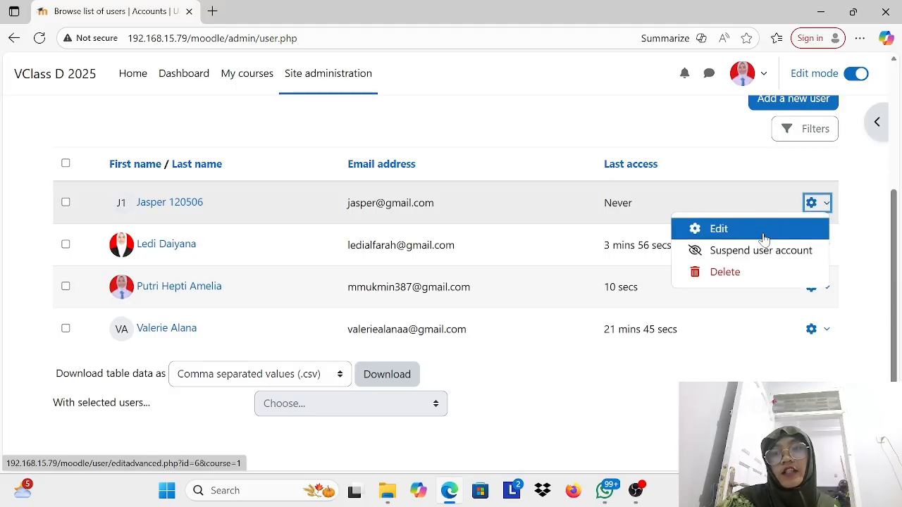
left_click(827, 204)
scroll(596, 245, "up", 3)
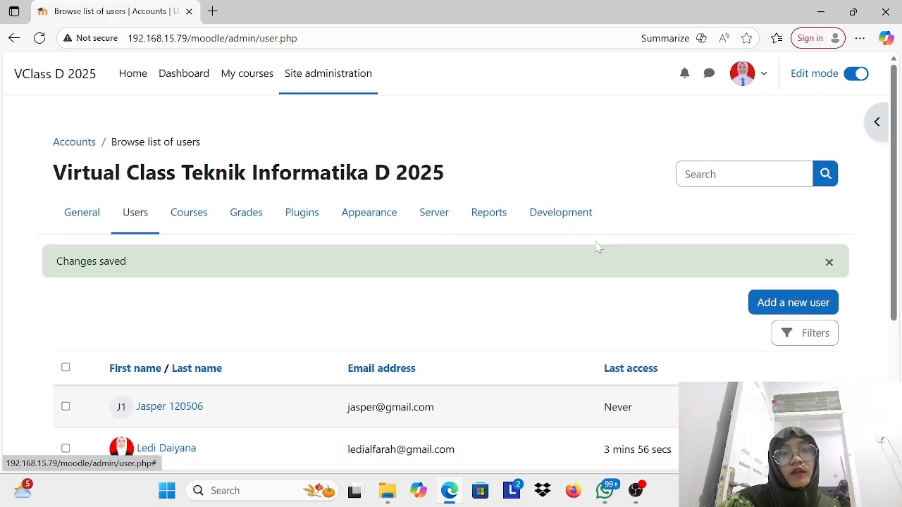
Step: Open User management from the Users administration section and look over the default user filters
left_click(147, 222)
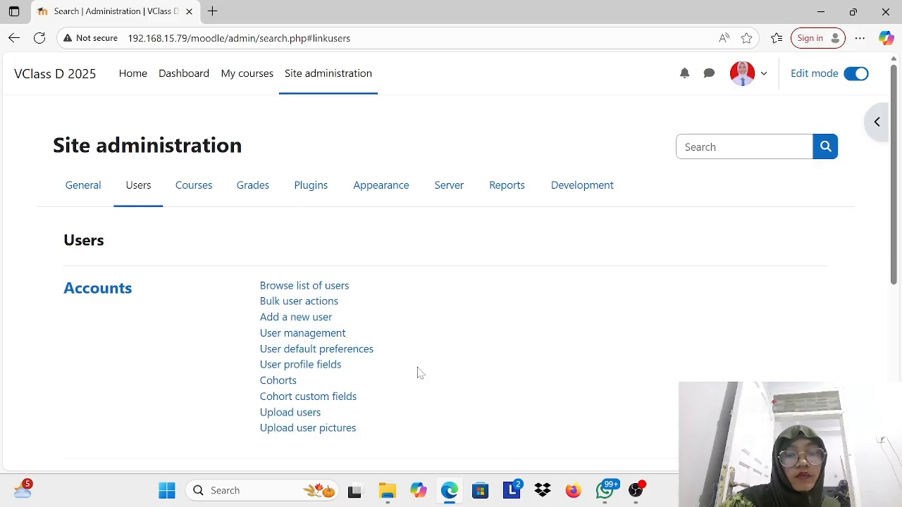
scroll(419, 372, "down", 2)
left_click(321, 287)
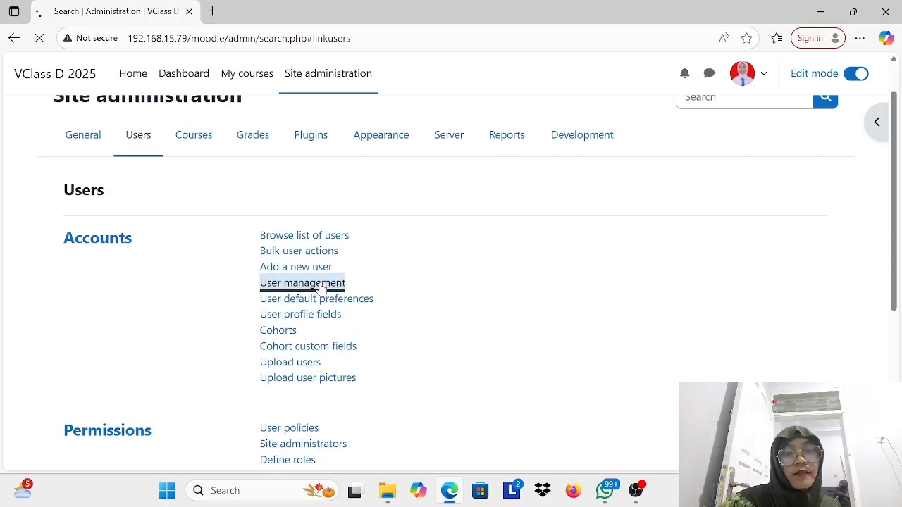
scroll(322, 288, "down", 5)
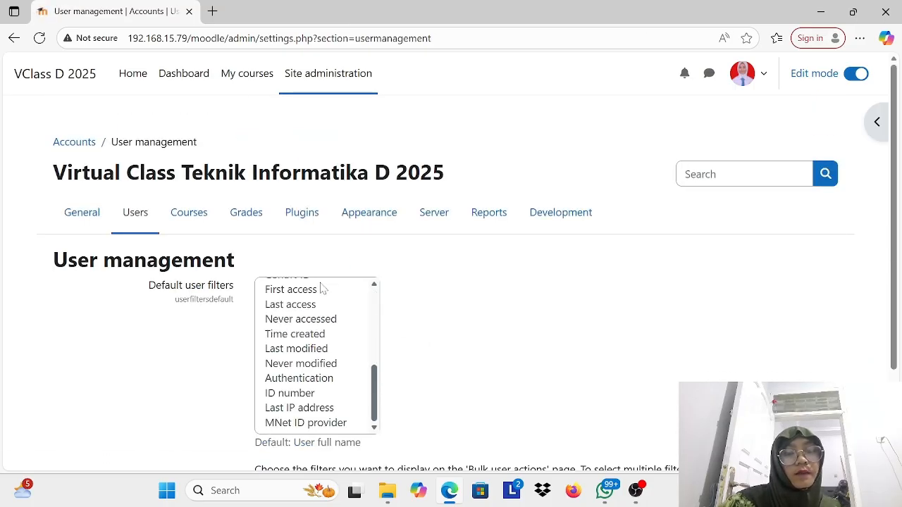
Step: Look over the Users administration sections, then open Site administrators under Permissions to view current administrators and potential users
left_click(134, 218)
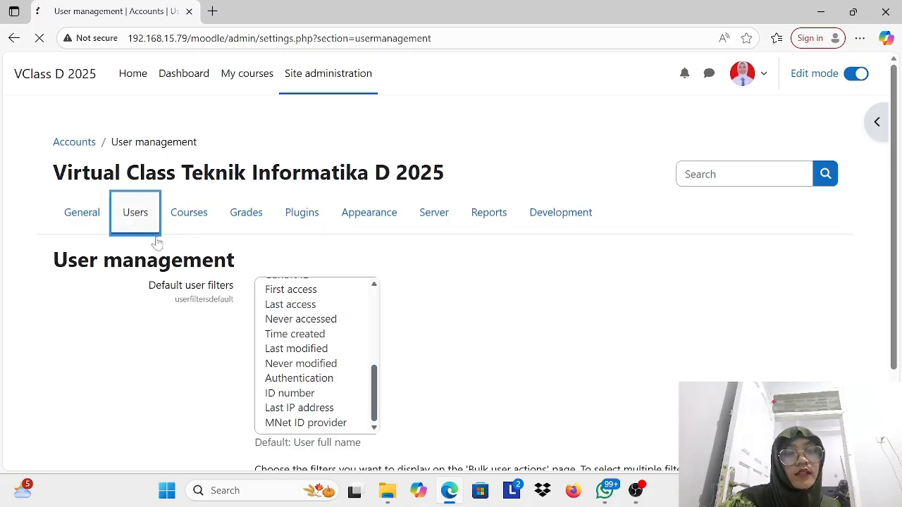
scroll(331, 346, "down", 1)
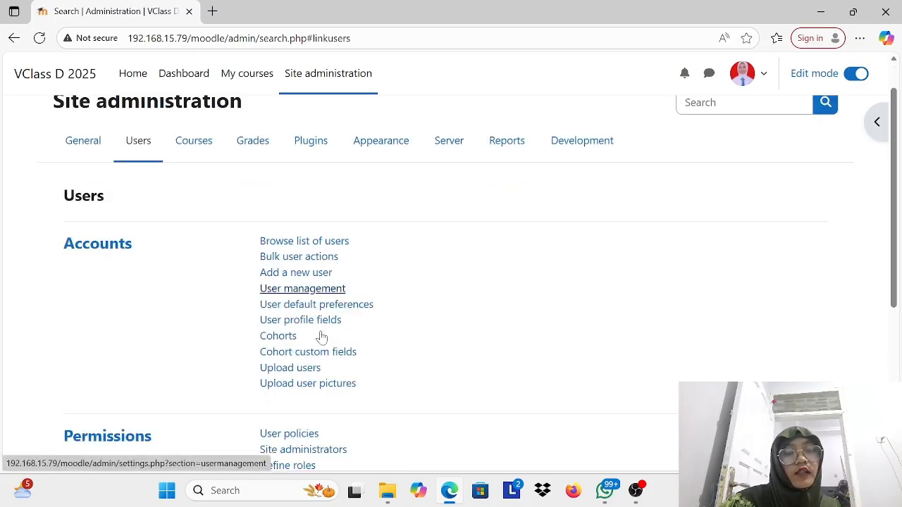
scroll(322, 338, "down", 5)
scroll(331, 234, "down", 1)
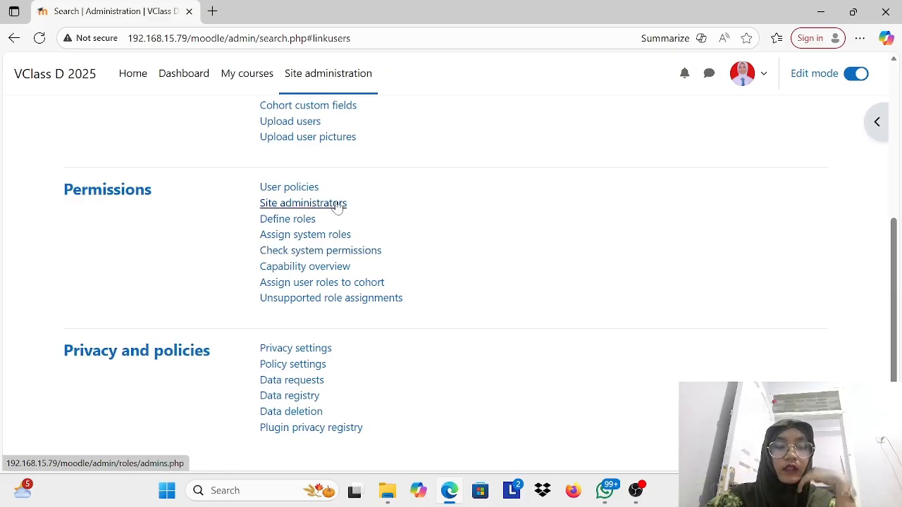
left_click(336, 205)
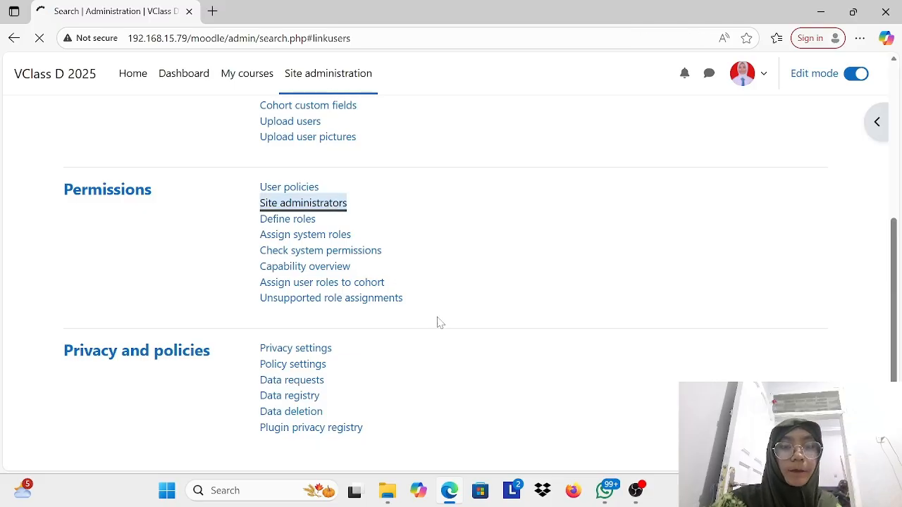
scroll(439, 322, "down", 2)
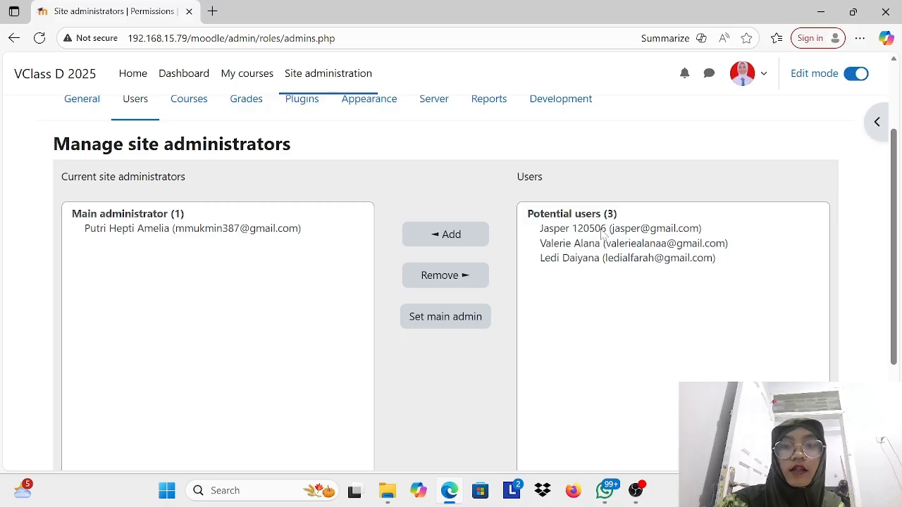
Step: Add the newly created user from the potential users to the site administrators and confirm the addition
left_click(451, 238)
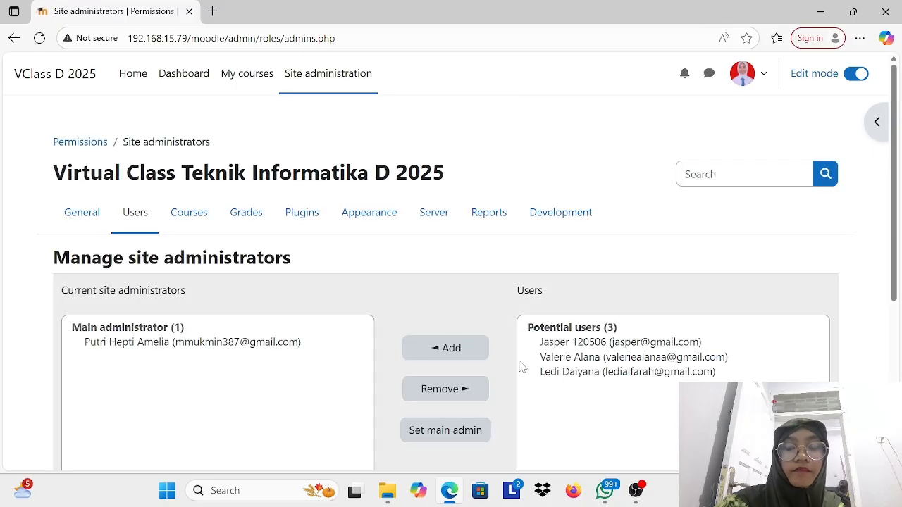
left_click(568, 303)
scroll(521, 317, "down", 2)
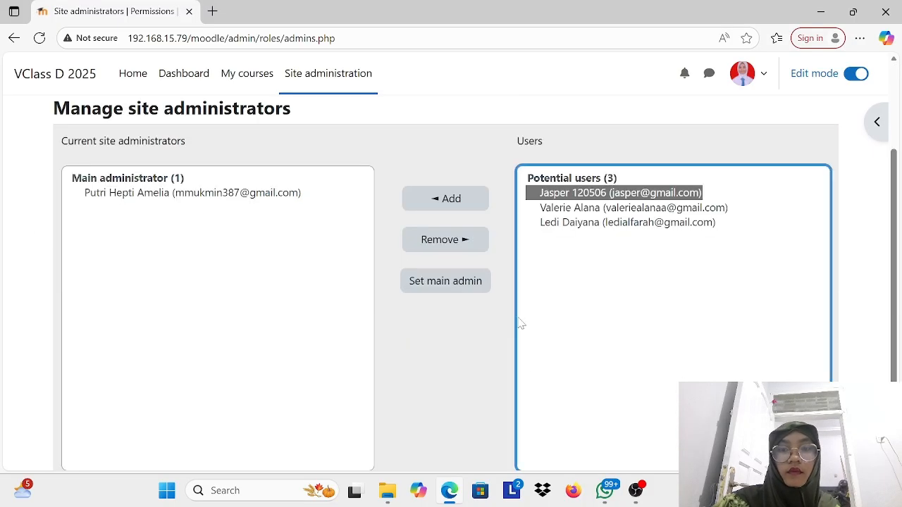
left_click(458, 198)
scroll(437, 423, "down", 1)
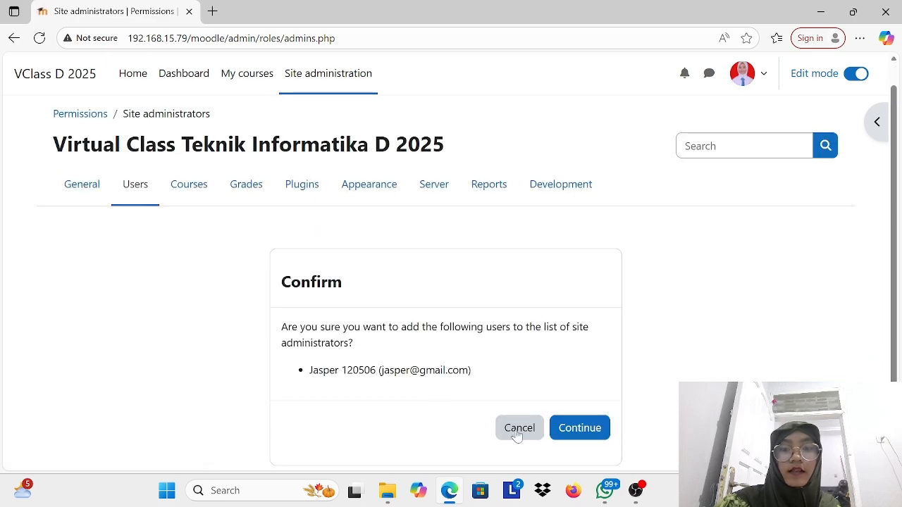
left_click(576, 442)
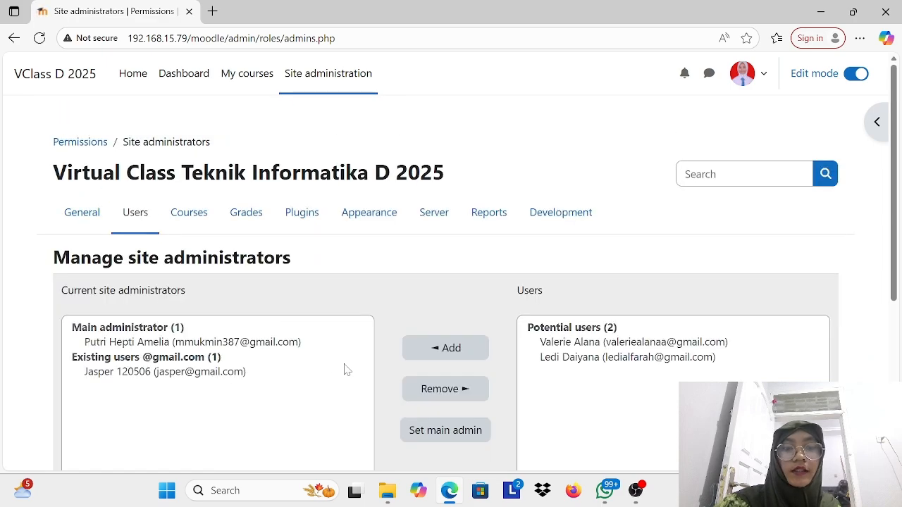
scroll(329, 364, "down", 3)
scroll(329, 364, "up", 3)
scroll(329, 364, "down", 1)
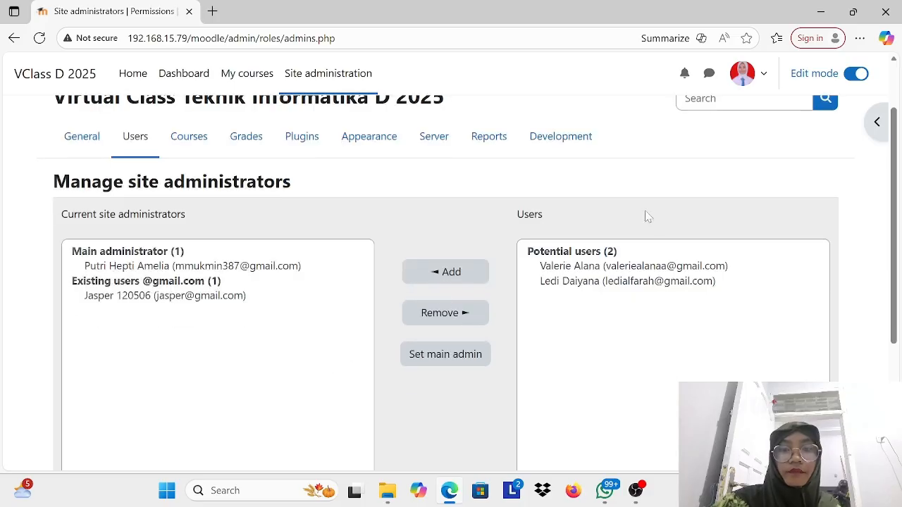
Step: Return to the Users administration section, log out of the main administrator account, and dismiss the page translation offer
left_click(135, 137)
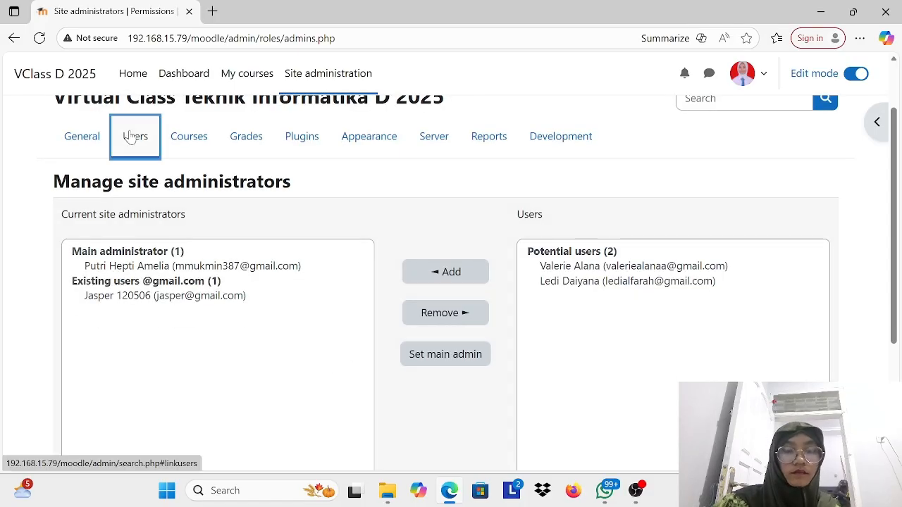
scroll(297, 367, "down", 3)
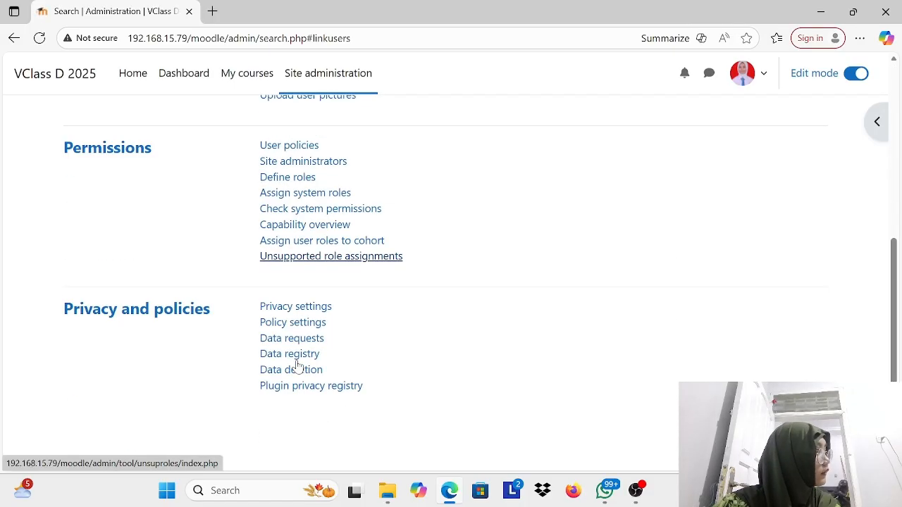
scroll(297, 367, "up", 5)
scroll(297, 366, "down", 1)
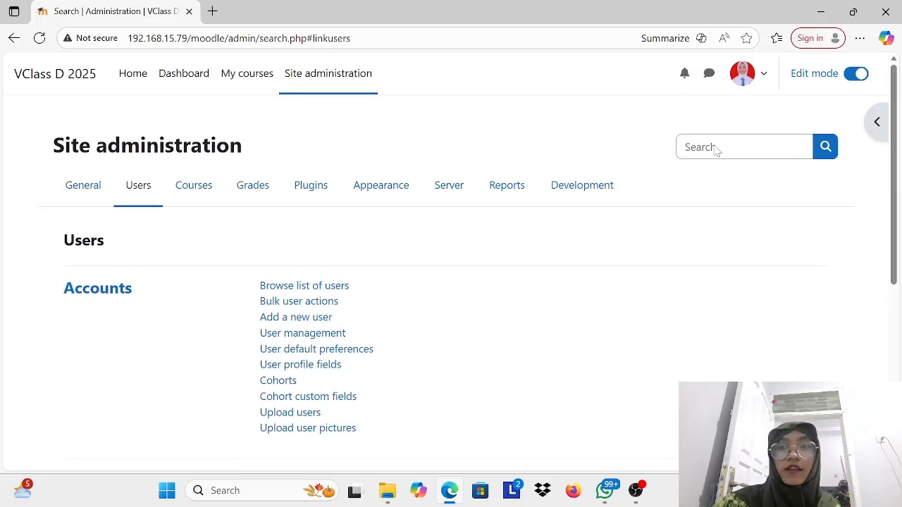
left_click(764, 75)
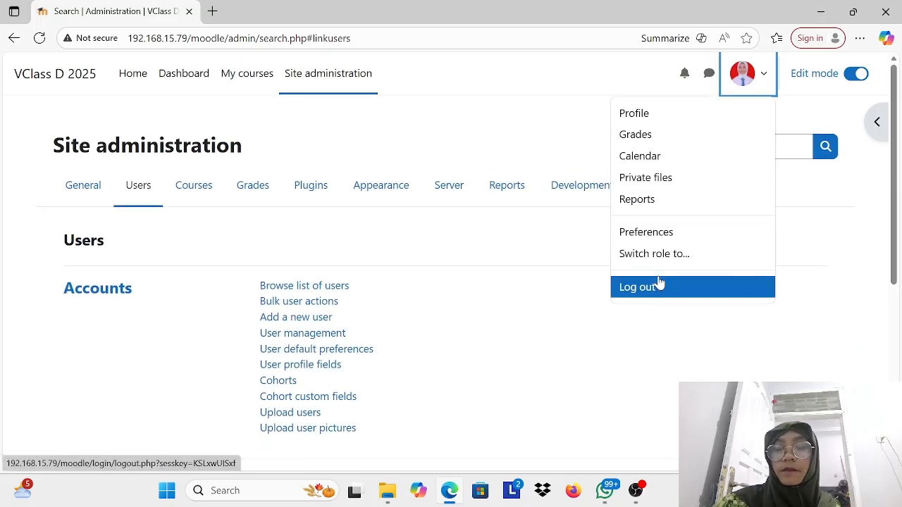
left_click(658, 284)
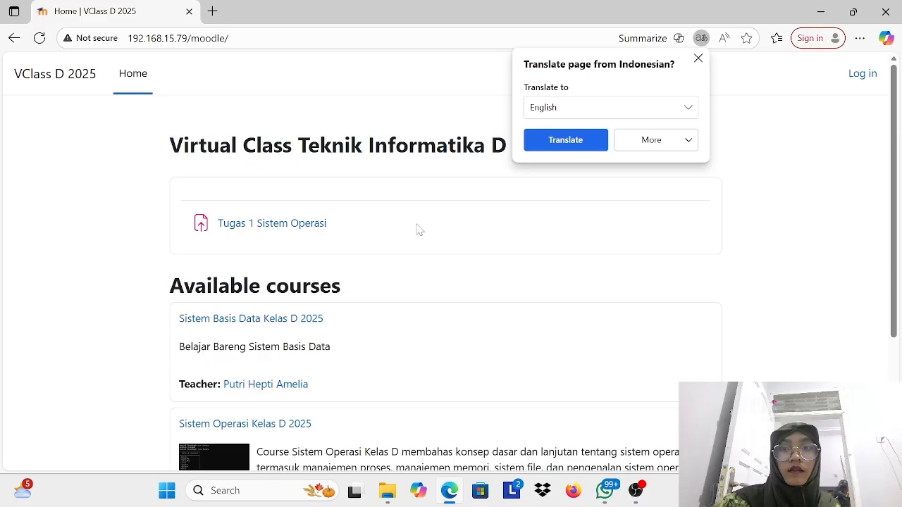
left_click(699, 58)
Step: Log in with the new administrator's username and account password, declining to save the password and dismissing the side panel tour
left_click(862, 76)
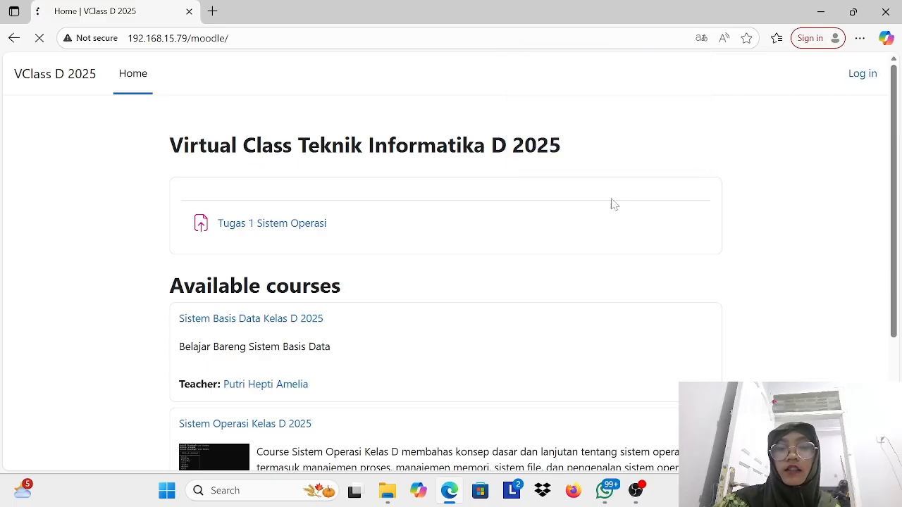
left_click(432, 205)
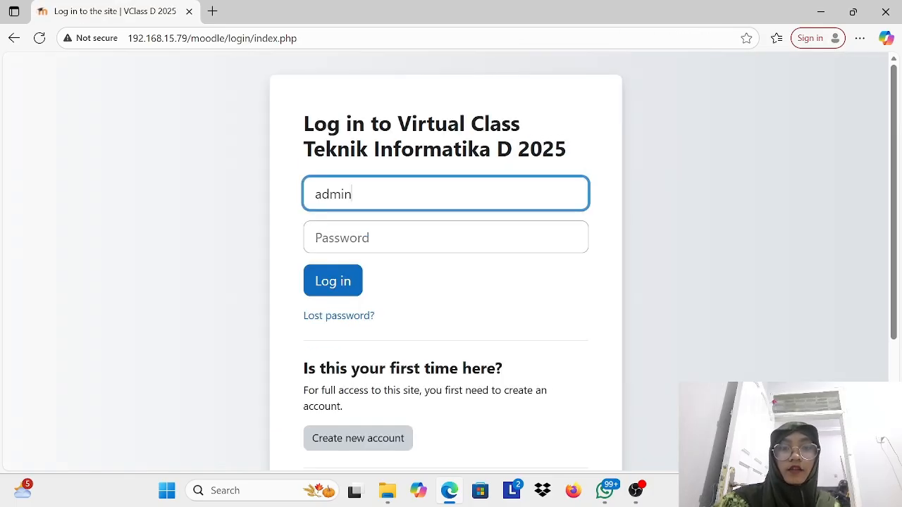
key("BackSpace")
key("BackSpace")
key("BackSpace")
key("BackSpace")
key("BackSpace")
type("jasper")
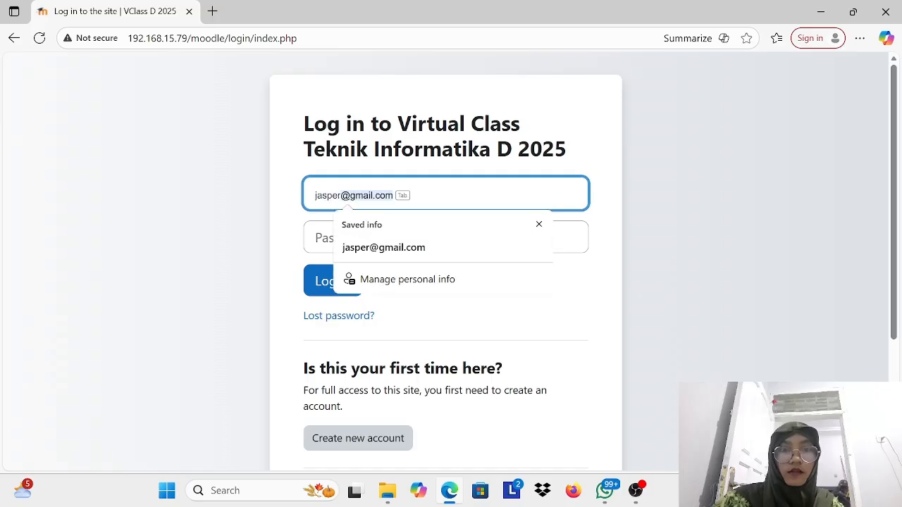
key("Tab")
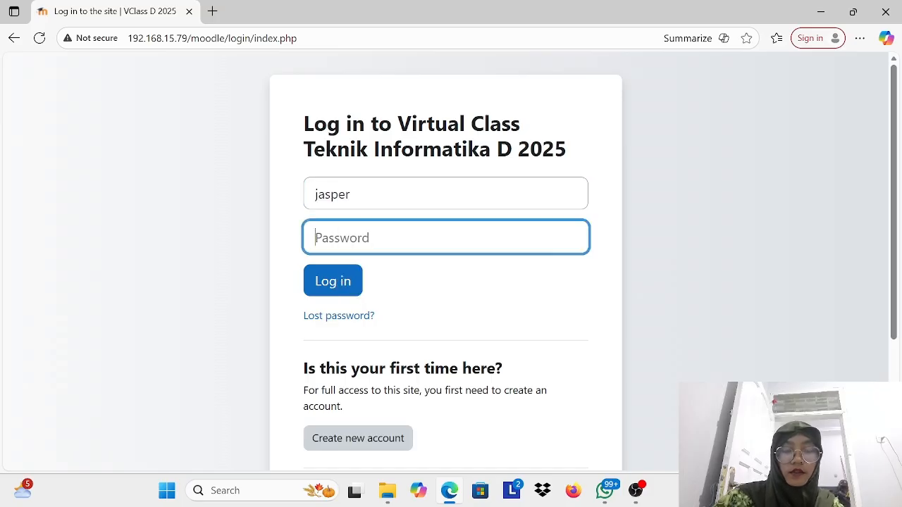
type("•••••••••••••")
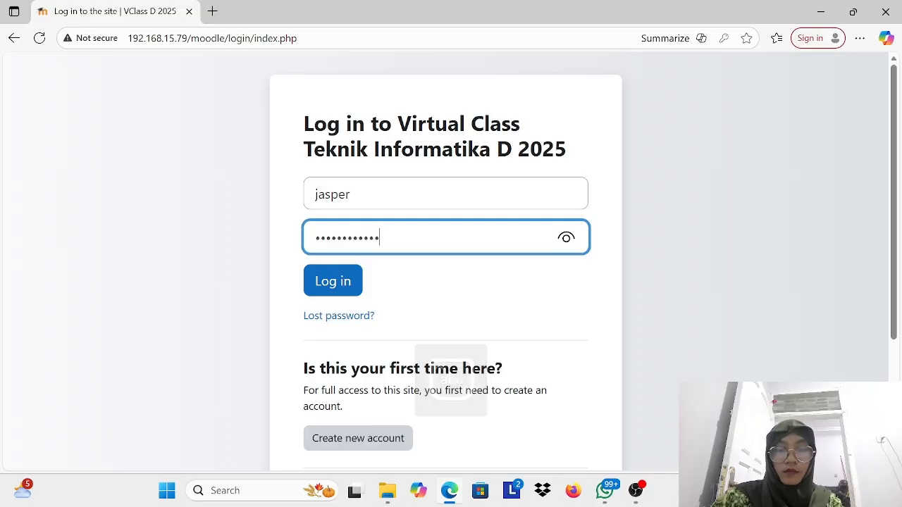
left_click(333, 282)
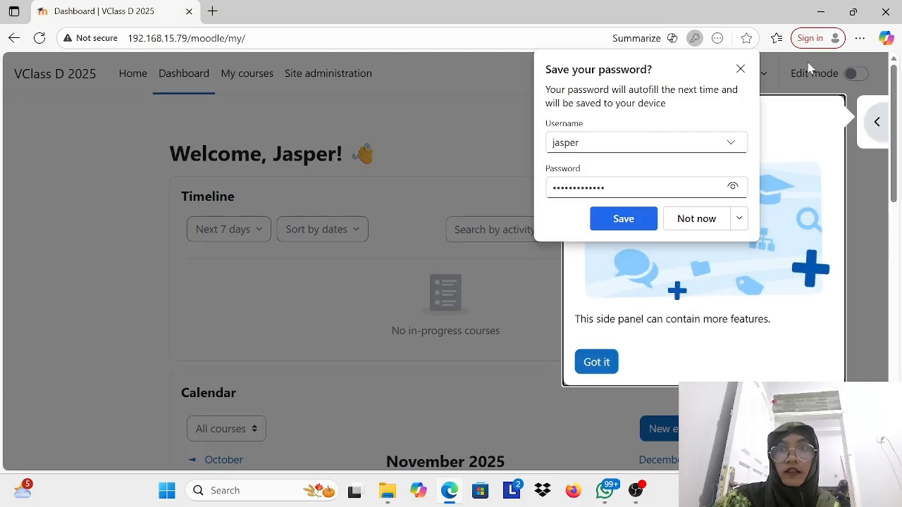
left_click(741, 68)
left_click(595, 363)
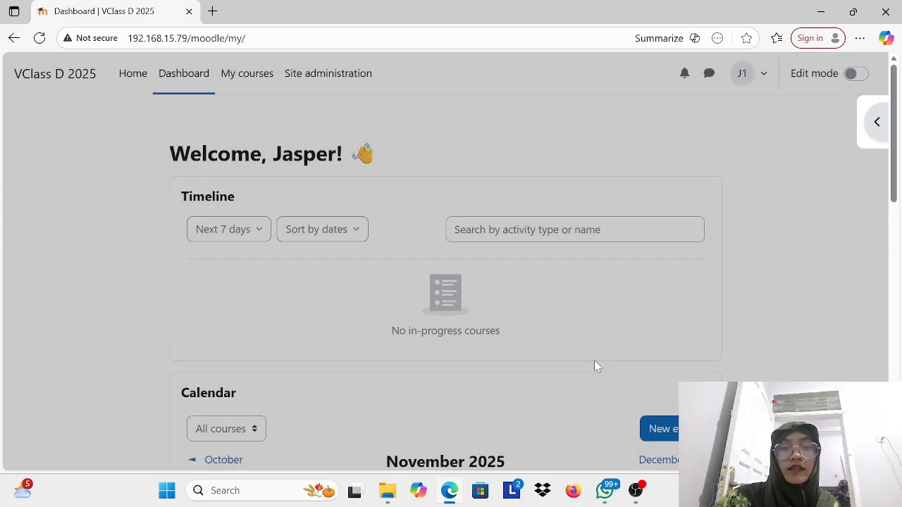
Step: Check the My courses page and the Site administration General section available to the new administrator account
left_click(349, 76)
left_click(258, 83)
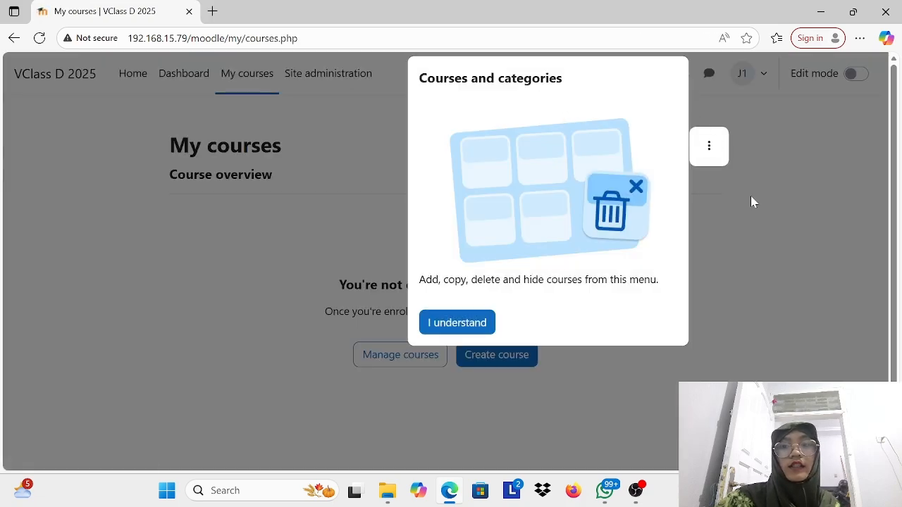
left_click(754, 203)
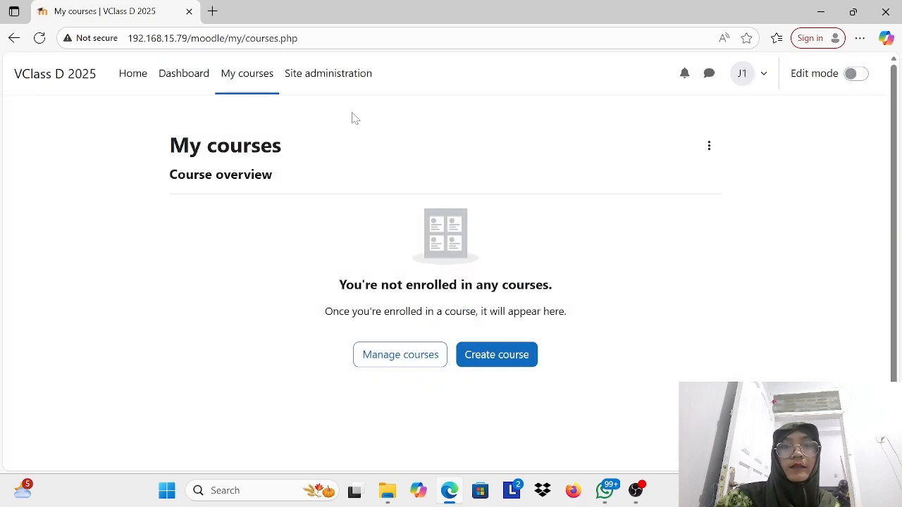
left_click(342, 79)
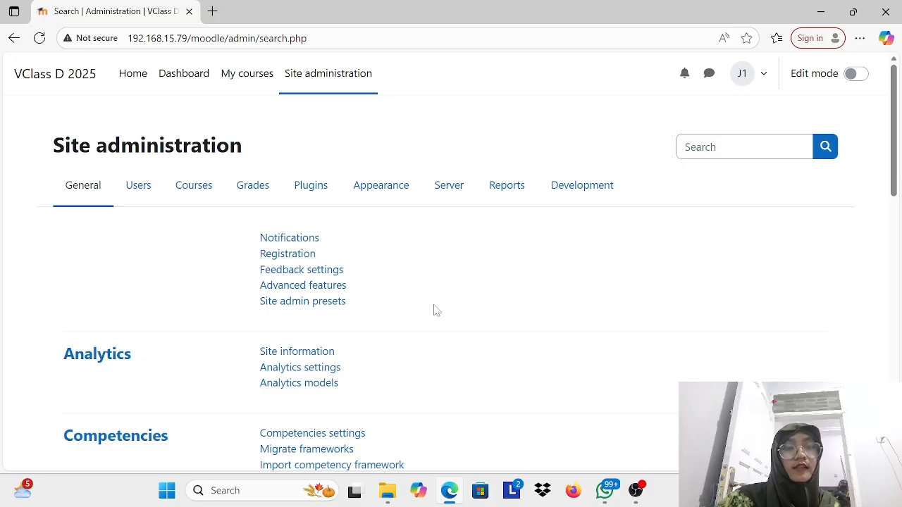
scroll(430, 292, "down", 10)
scroll(432, 308, "up", 10)
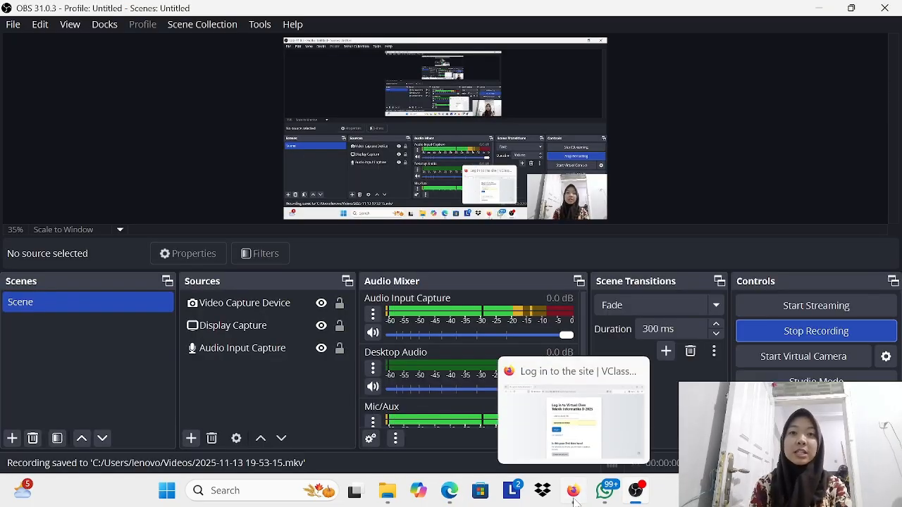
Step: Switch to Firefox, reopen the virtual class login page from its home page, and enter the teacher account's username
left_click(573, 490)
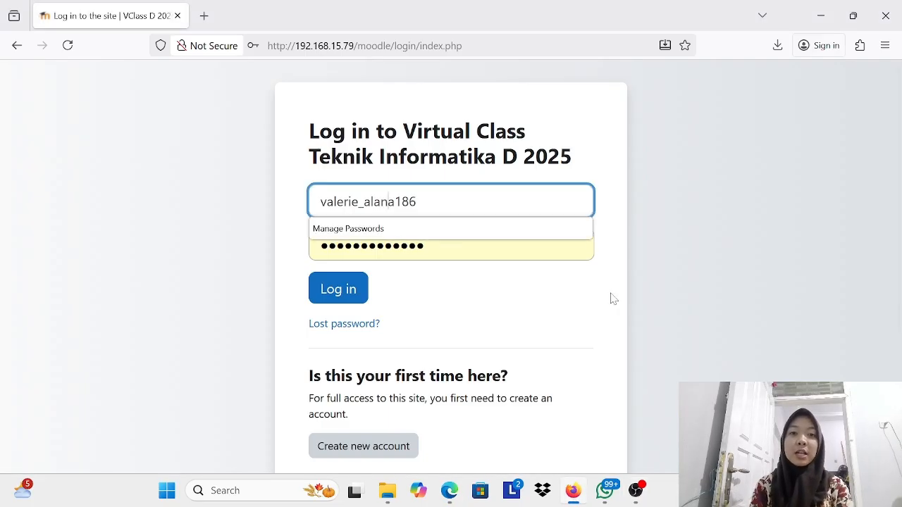
left_click(17, 46)
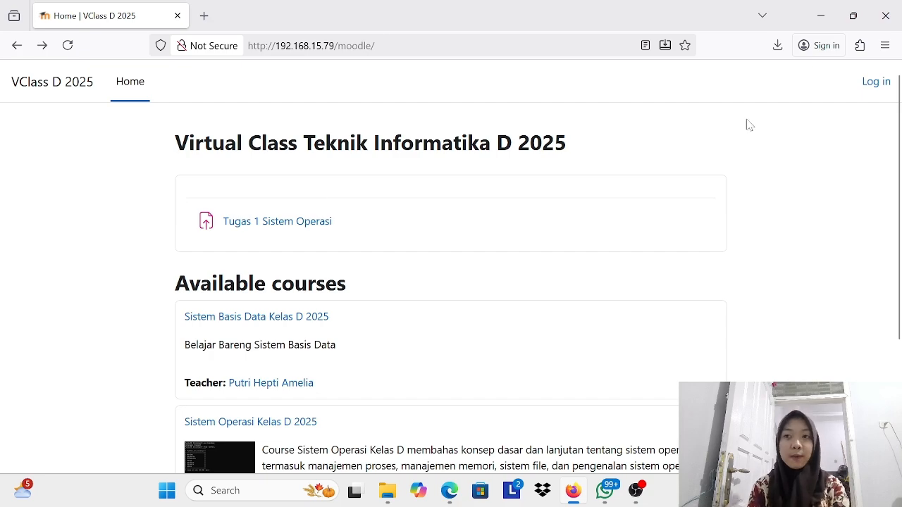
left_click(880, 86)
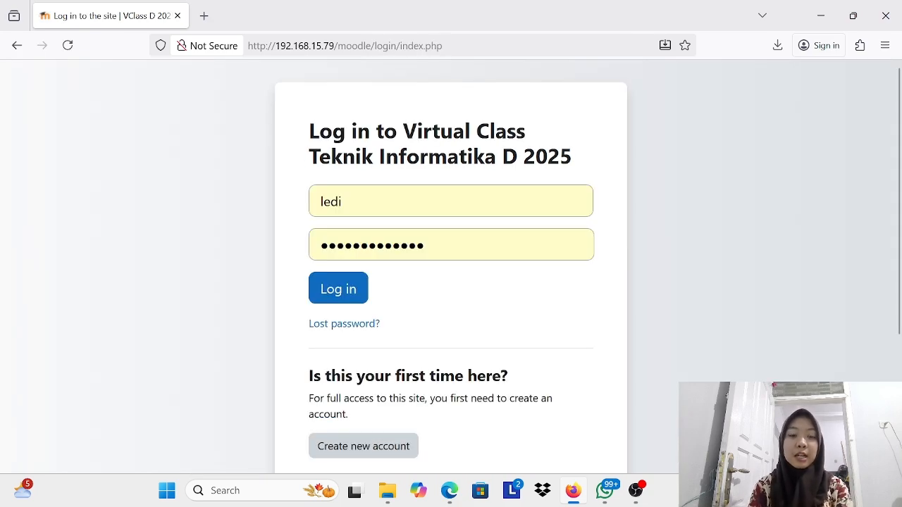
key("BackSpace")
key("BackSpace")
key("BackSpace")
key("BackSpace")
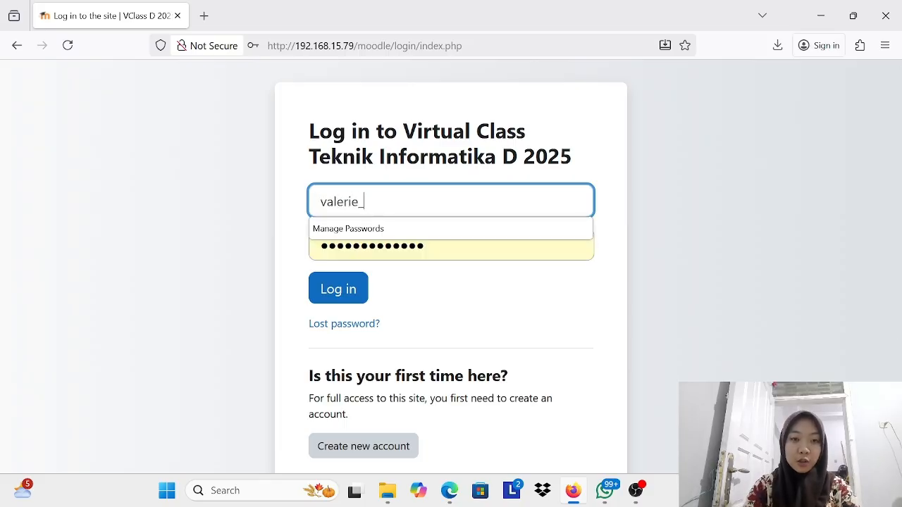
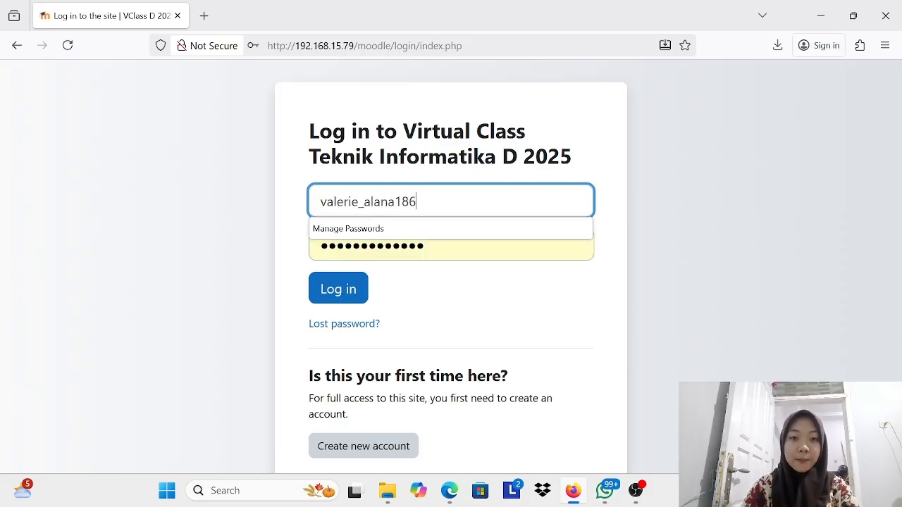
Step: Replace the prefilled password with the teacher's account password, log in, and decline to save the password
left_click(451, 246)
key("BackSpace")
key("BackSpace")
key("BackSpace")
key("BackSpace")
key("BackSpace")
key("BackSpace")
key("BackSpace")
key("BackSpace")
key("BackSpace")
key("BackSpace")
key("BackSpace")
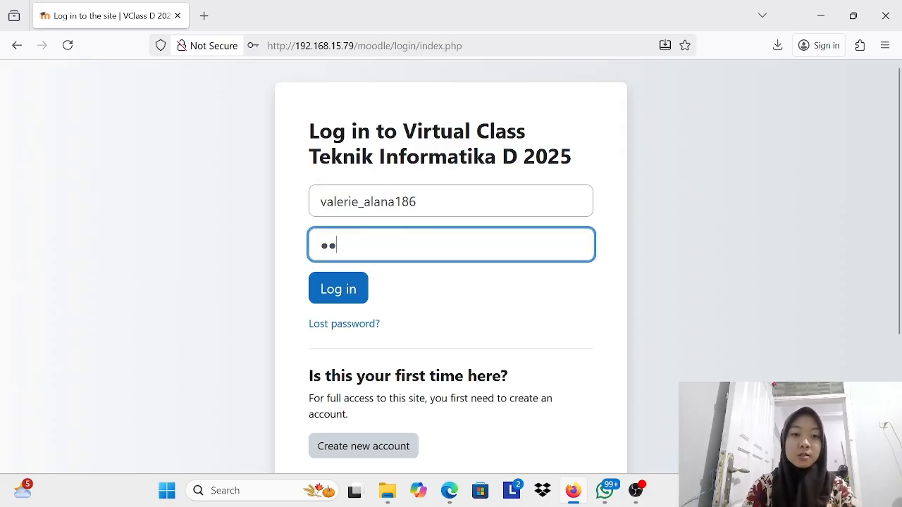
key("BackSpace")
key("BackSpace")
type("********")
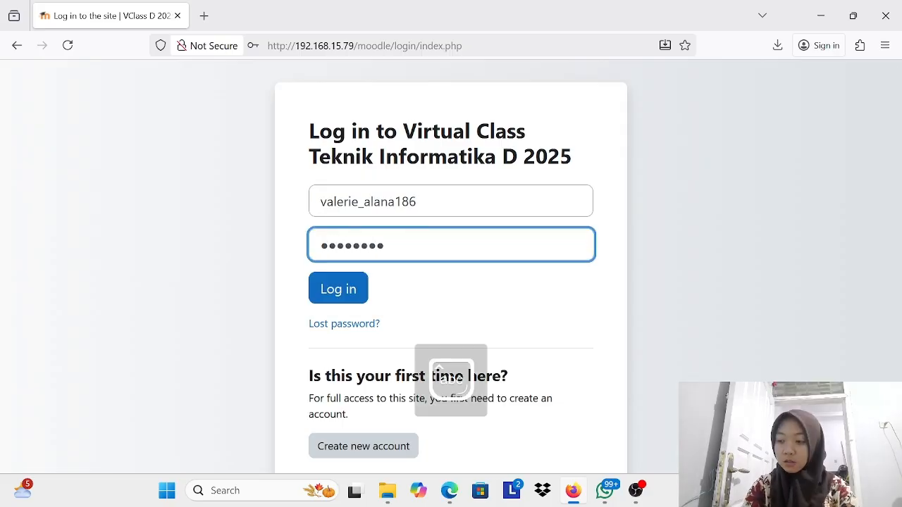
type("*****")
left_click(343, 295)
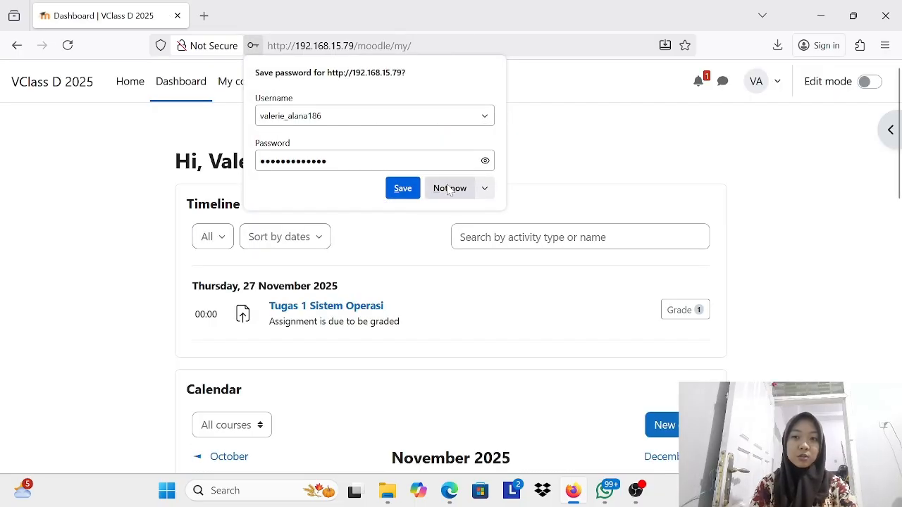
left_click(450, 189)
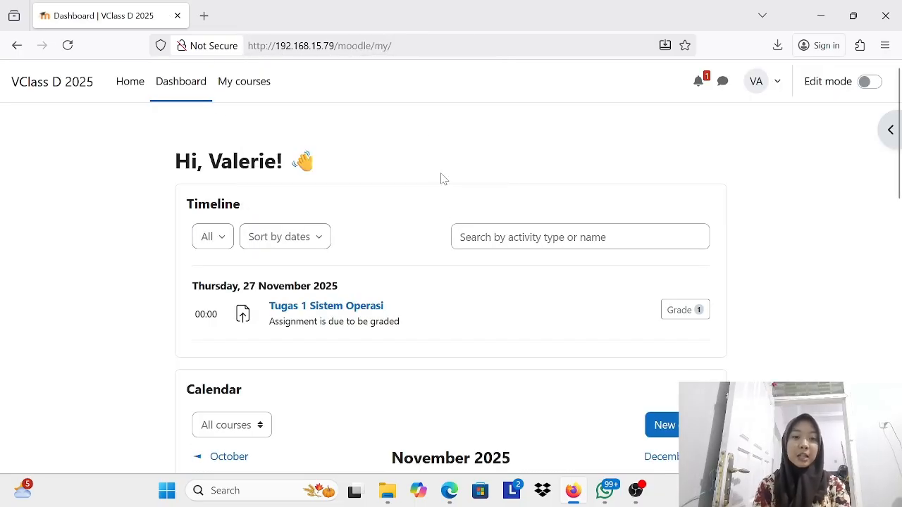
Step: Open the site home page and look over the Tugas 1 Sistem Operasi assignment and the available courses
left_click(128, 87)
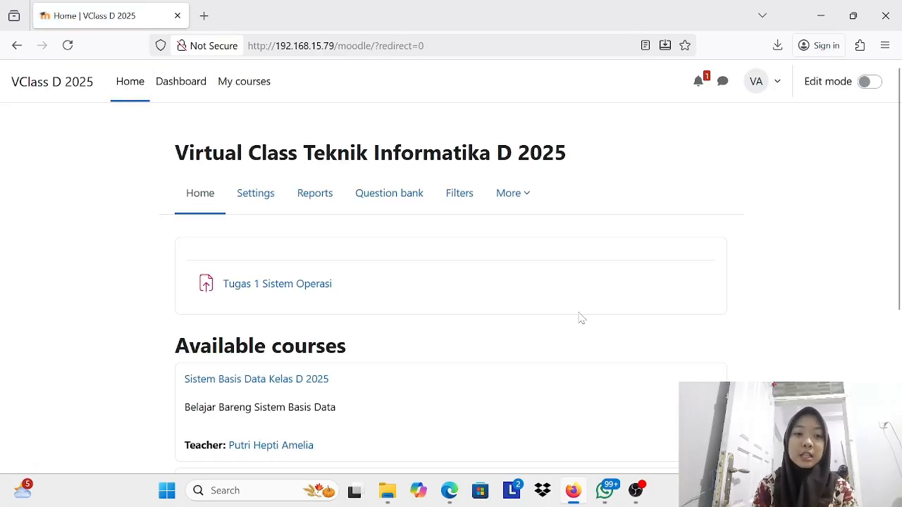
scroll(346, 240, "down", 3)
scroll(346, 240, "up", 3)
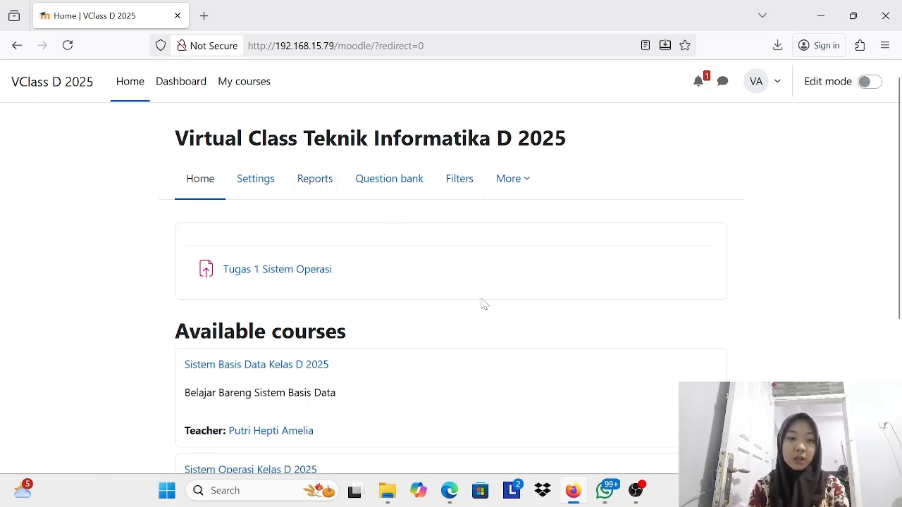
scroll(483, 304, "down", 2)
scroll(482, 304, "down", 1)
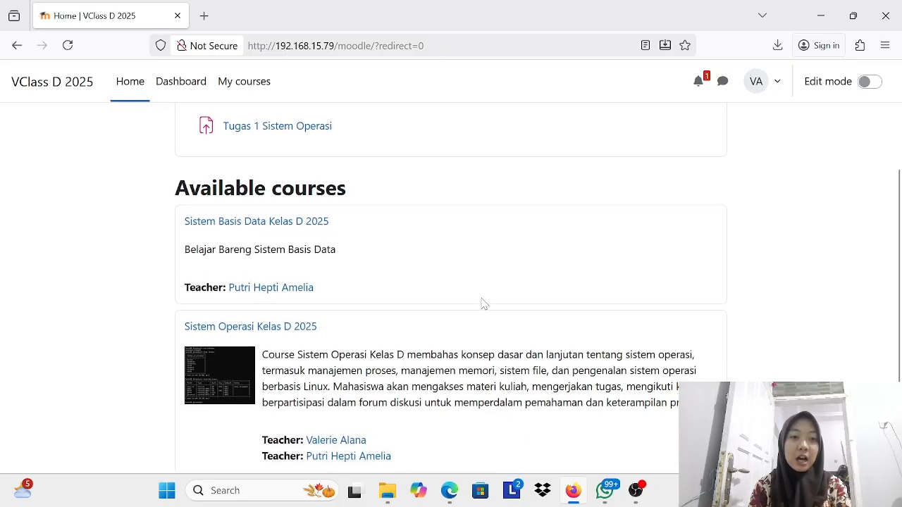
scroll(404, 263, "down", 1)
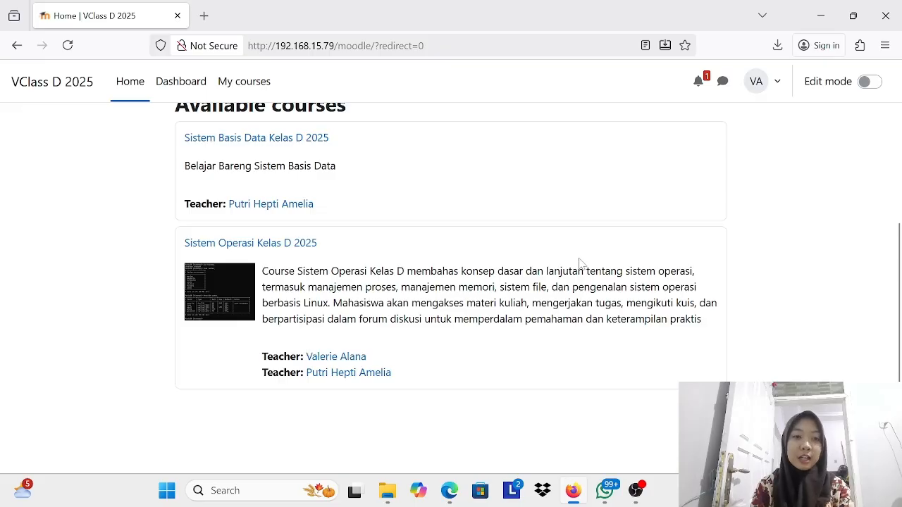
scroll(493, 259, "up", 3)
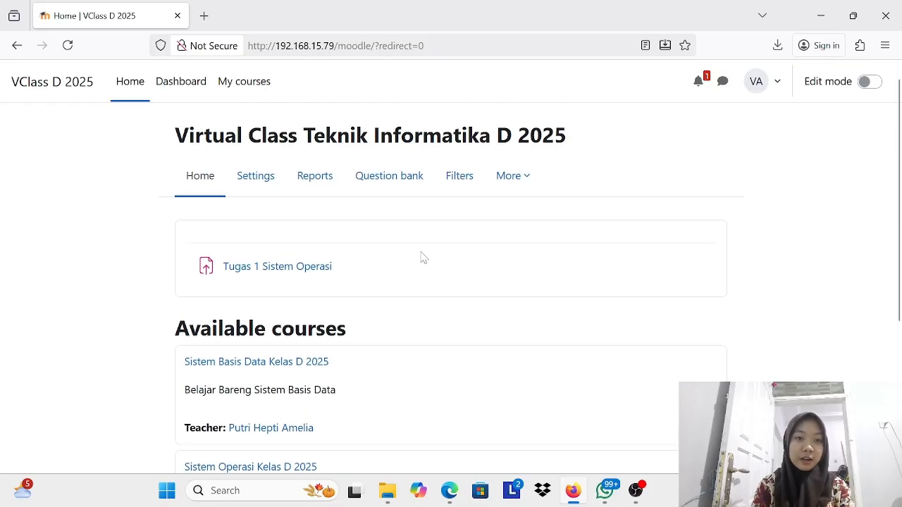
Step: Look over the Dashboard's timeline and November 2025 calendar, and check the My courses page
left_click(182, 84)
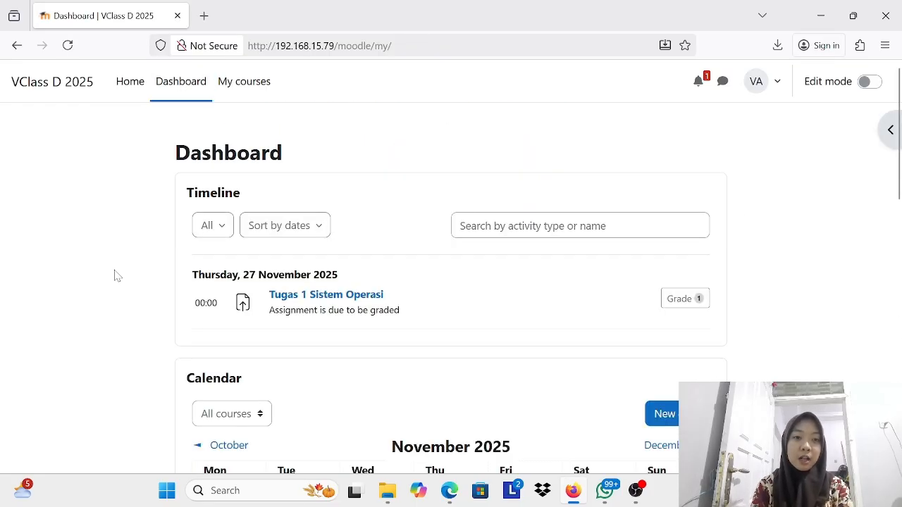
scroll(397, 345, "down", 7)
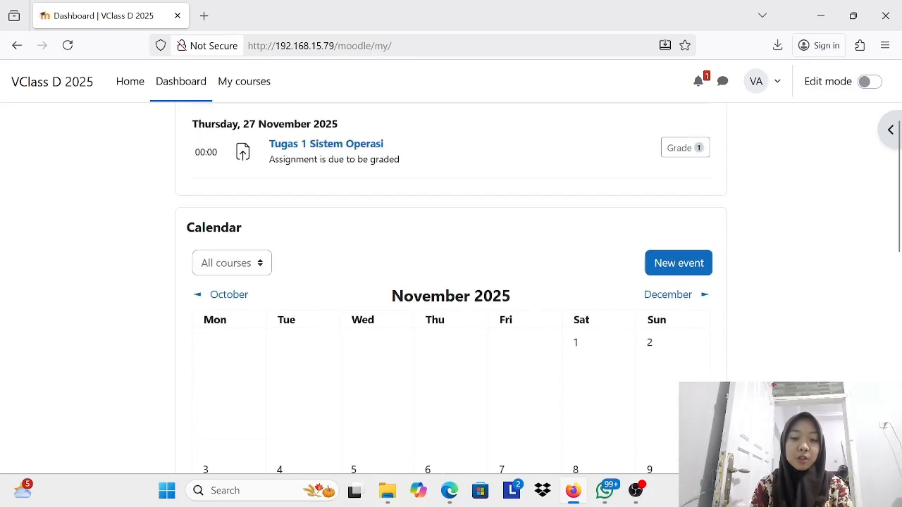
scroll(397, 345, "up", 8)
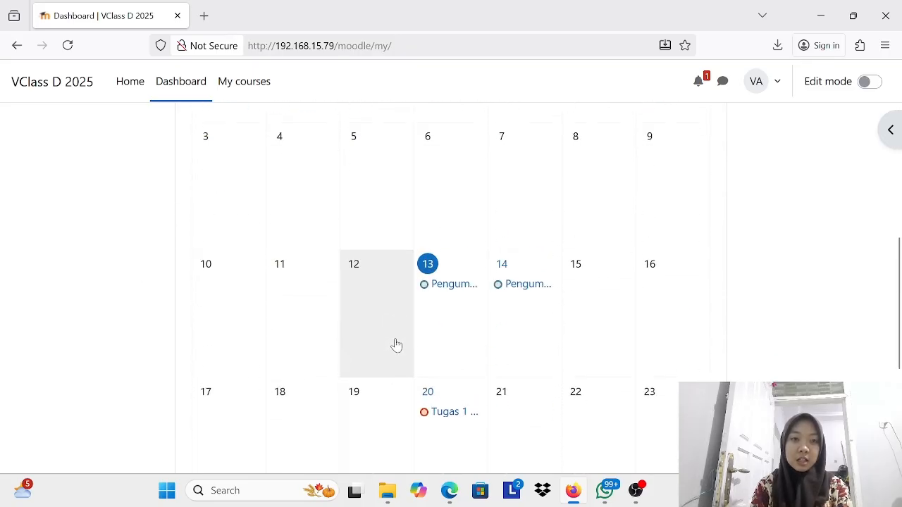
left_click(245, 88)
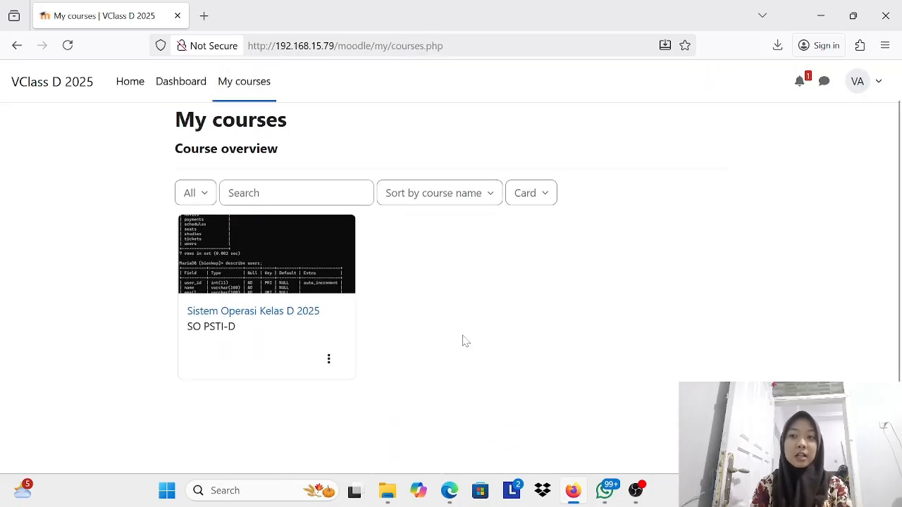
Step: Return to the site home page, turn on edit mode, and look over the editable content and available courses
left_click(131, 84)
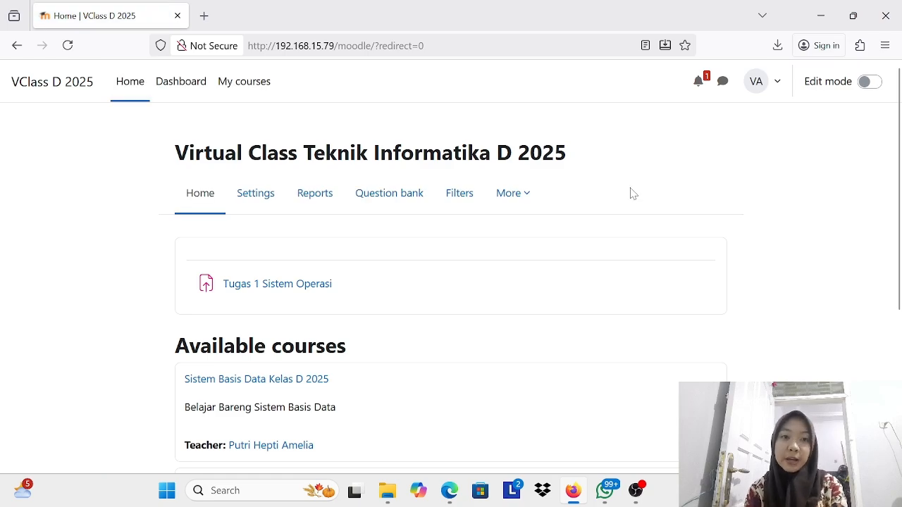
left_click(860, 89)
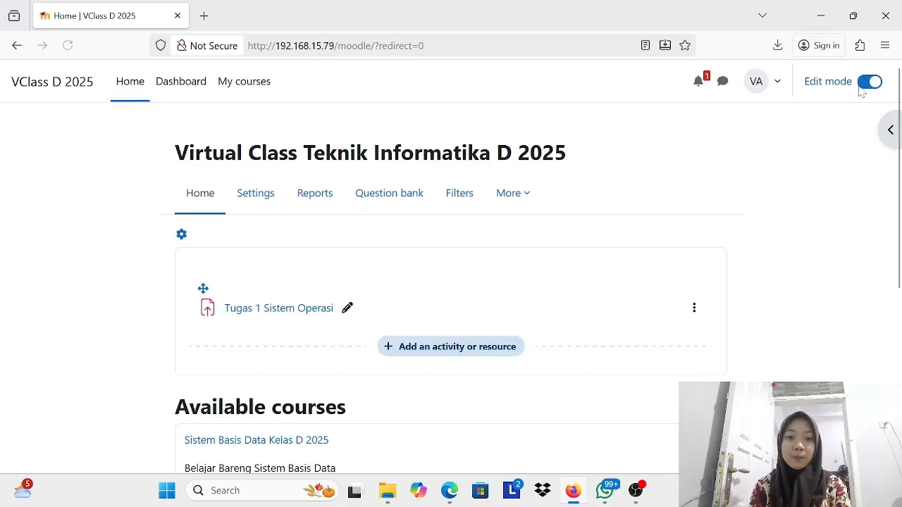
scroll(512, 222, "down", 2)
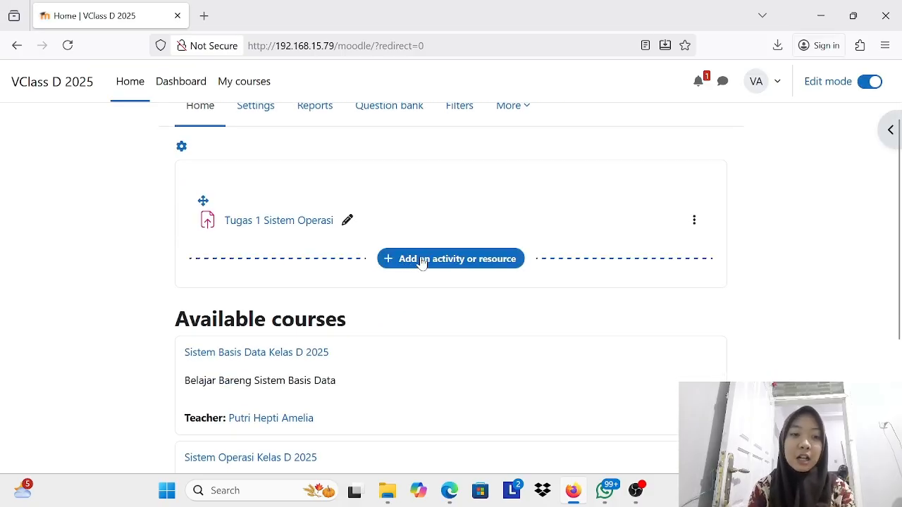
scroll(418, 363, "down", 2)
scroll(430, 317, "up", 1)
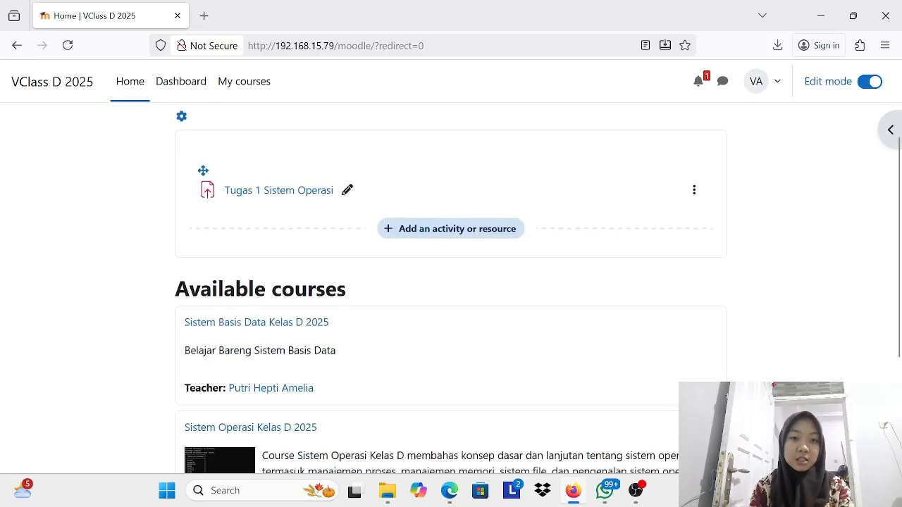
scroll(441, 278, "down", 1)
scroll(444, 272, "up", 2)
Step: Open the chooser for adding an activity or resource and browse its full, activities-only and resources-only lists
left_click(446, 261)
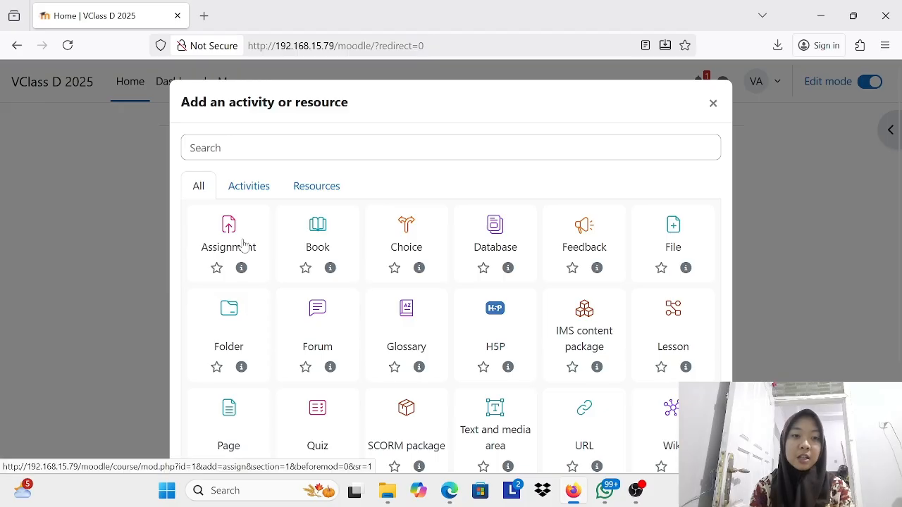
scroll(240, 247, "down", 1)
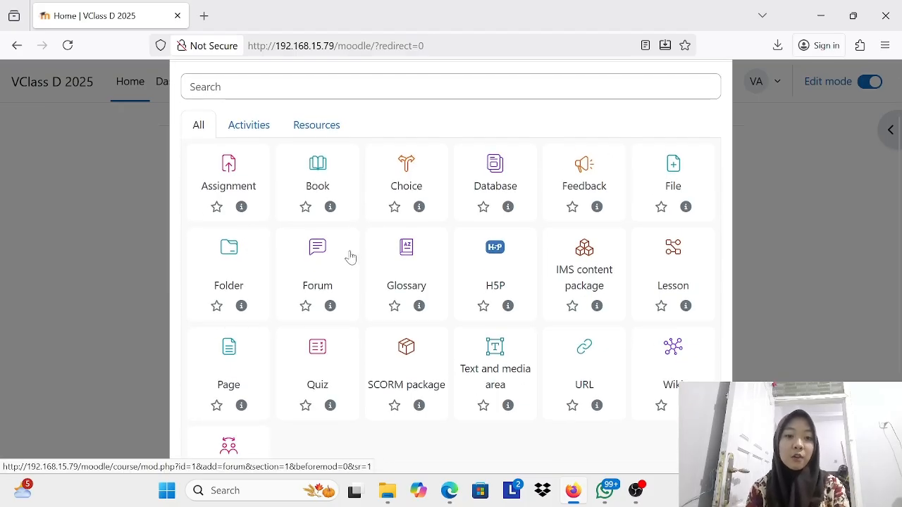
scroll(329, 282, "down", 1)
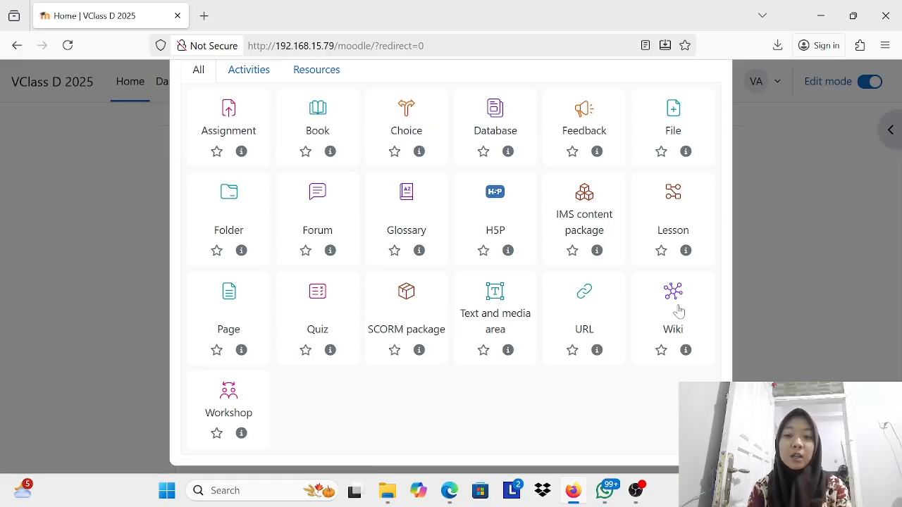
scroll(285, 342, "up", 3)
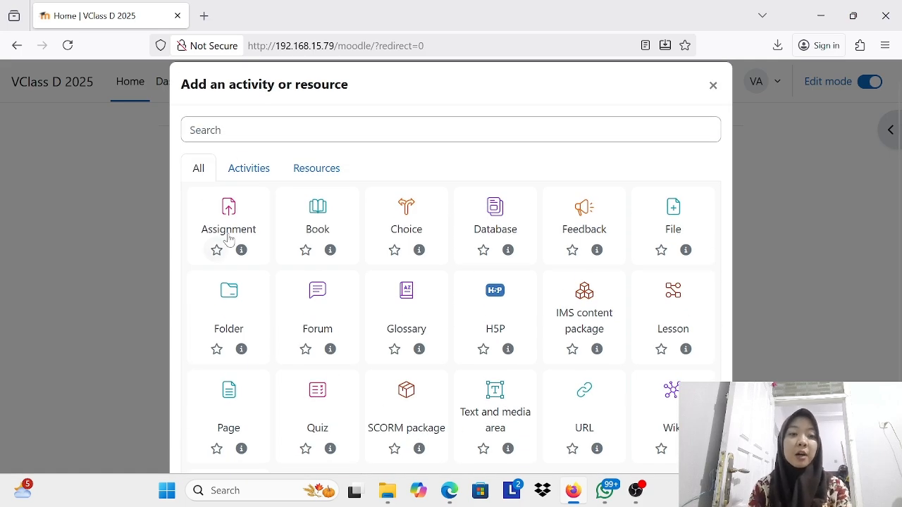
left_click(246, 170)
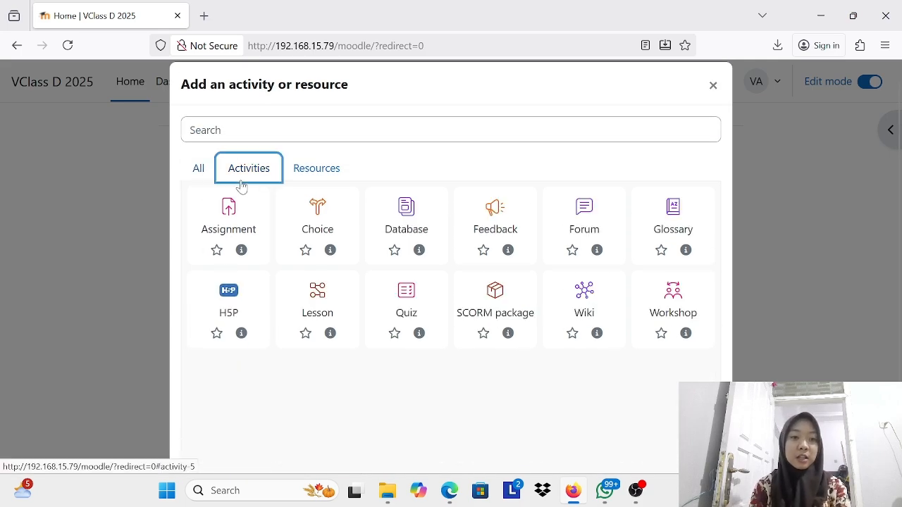
left_click(302, 168)
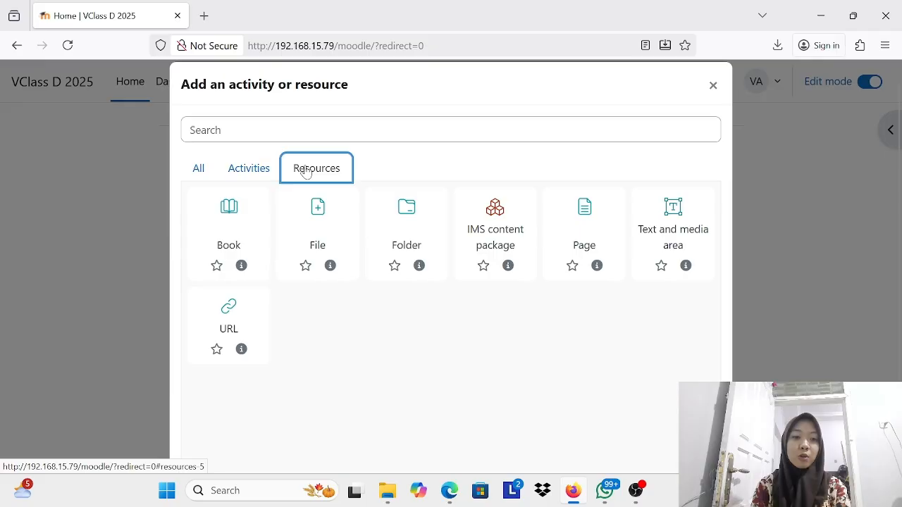
left_click(243, 169)
left_click(200, 169)
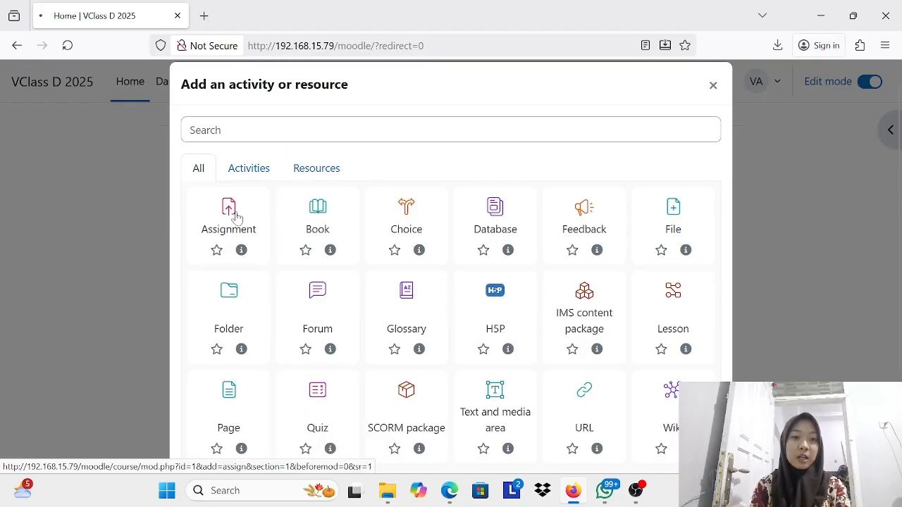
Step: Start a new assignment on the site home page and name it "Tugas 2 Sistem Operasi"
scroll(474, 312, "down", 1)
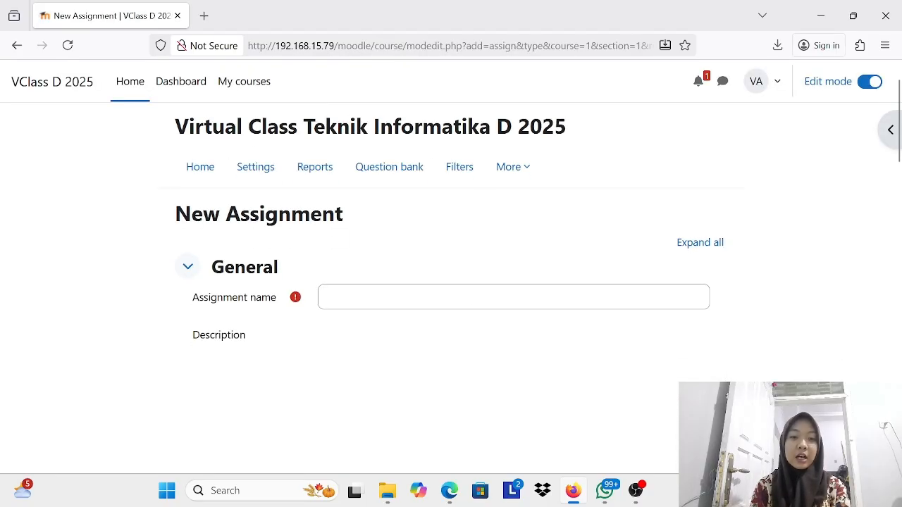
left_click(471, 299)
scroll(405, 296, "down", 1)
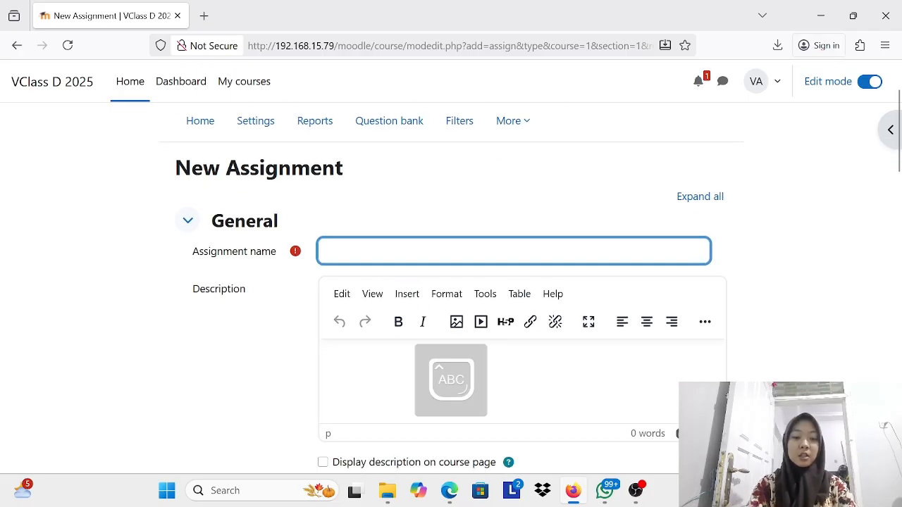
type("Tugas 2 S")
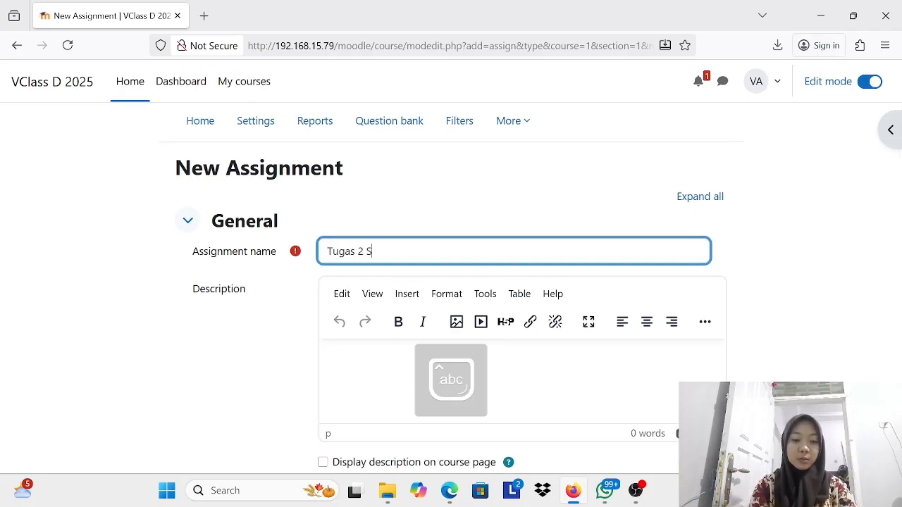
type("istem Operasi")
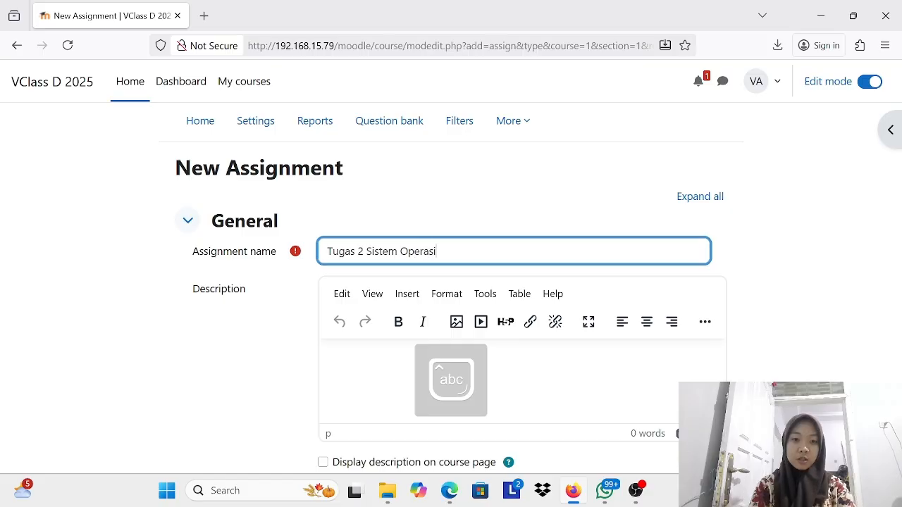
Step: Enter "Manajemen user, grup dan akses" as the assignment's description and enable displaying the description on the course page
left_click(387, 368)
scroll(387, 369, "down", 1)
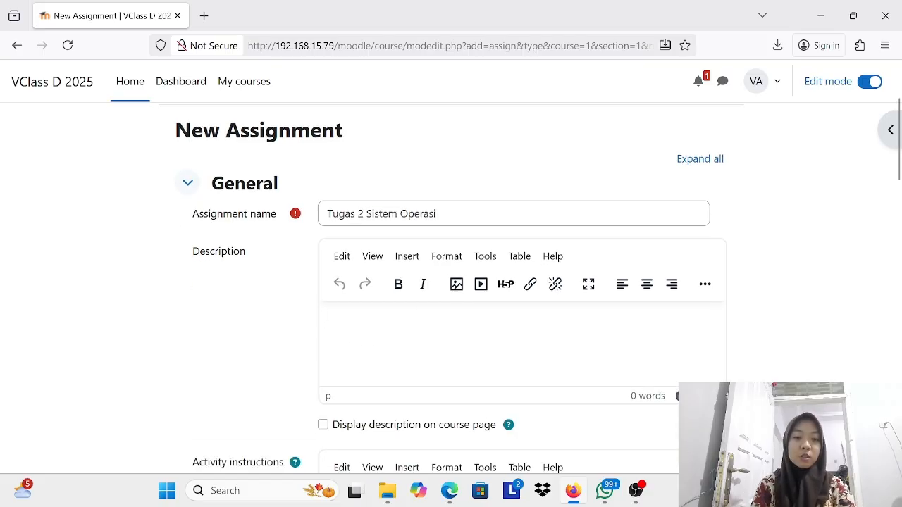
type("Manaje")
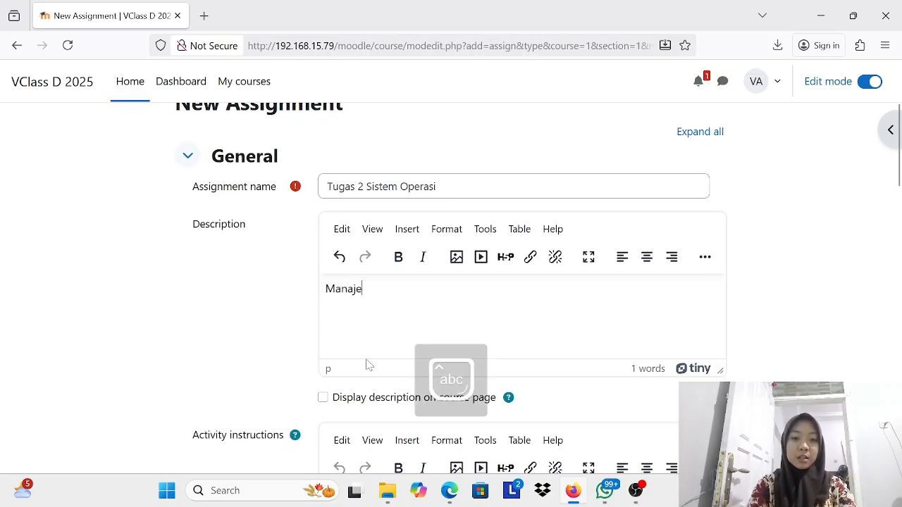
type("men user, ")
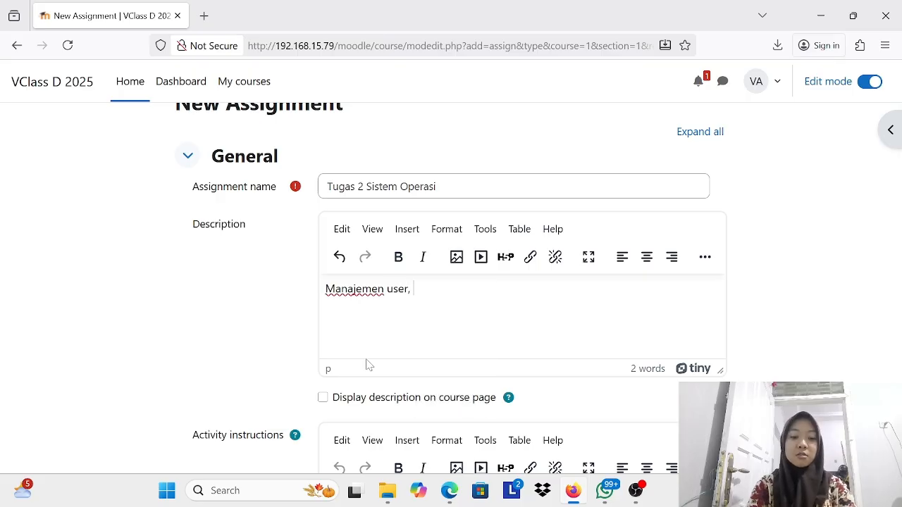
type("grup dan akses")
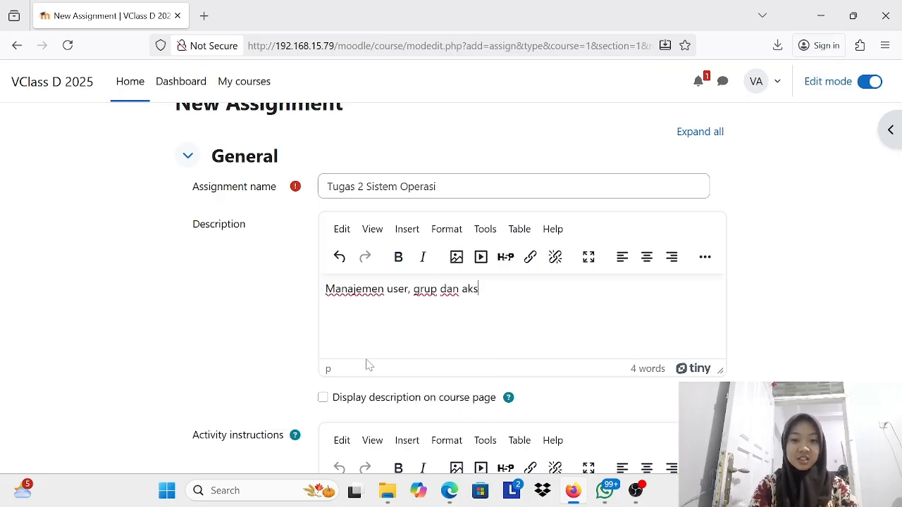
left_click(323, 398)
Step: Set the assignment to allow submissions from 11 November 2025
scroll(620, 328, "down", 3)
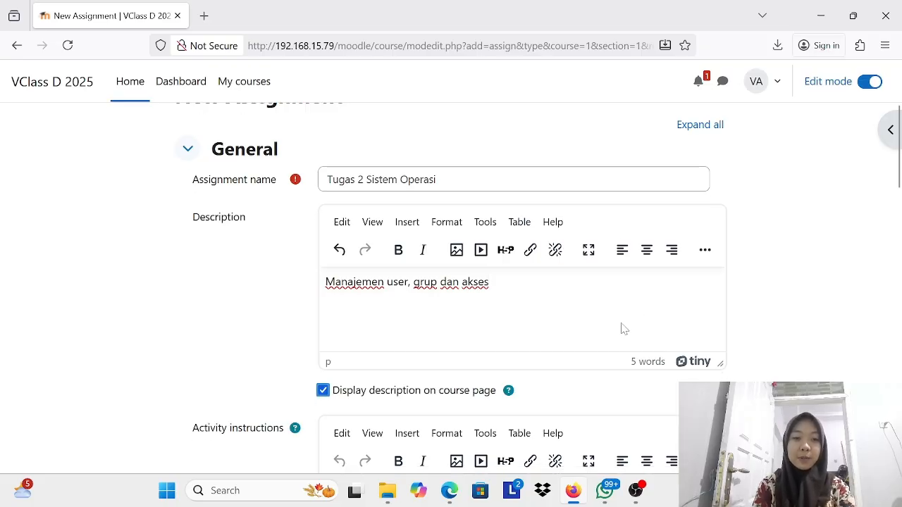
scroll(621, 329, "down", 3)
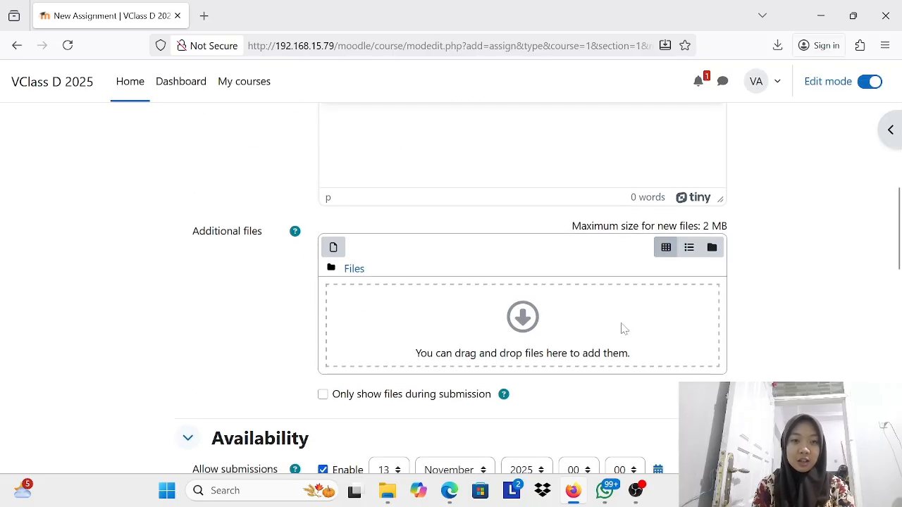
scroll(549, 331, "down", 2)
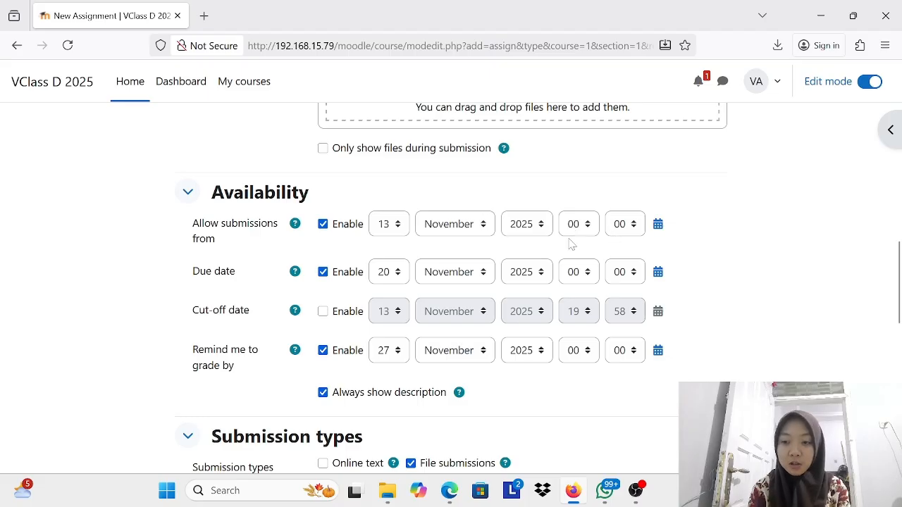
left_click(388, 224)
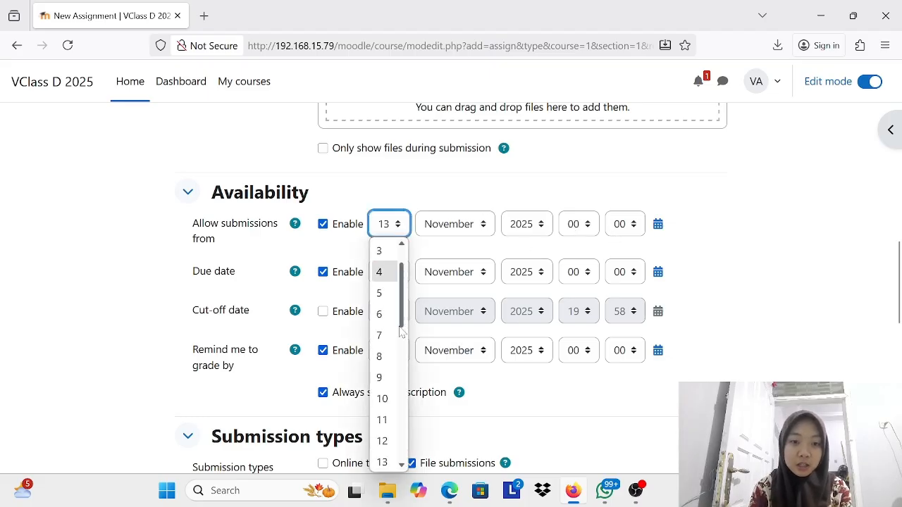
left_click(397, 419)
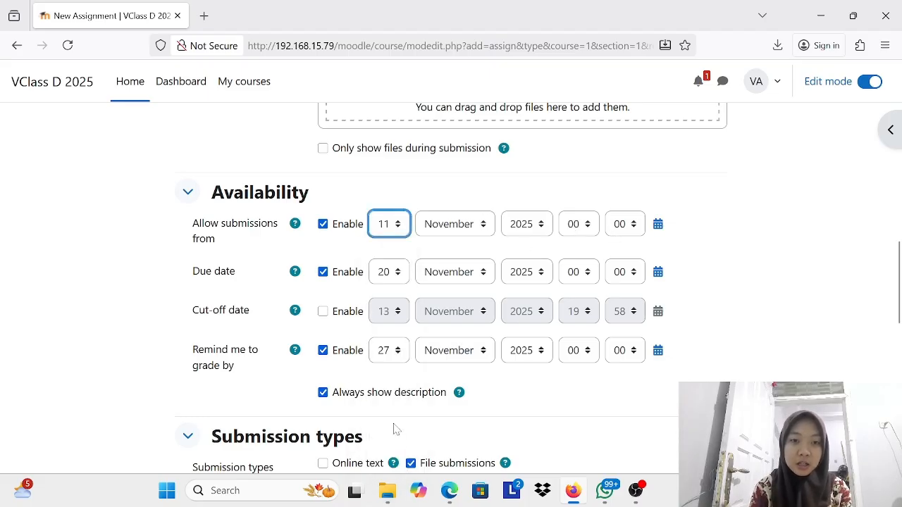
Step: Set the assignment's due date to 15 November 2025, with the hour at 23, and choose the due minute
left_click(398, 277)
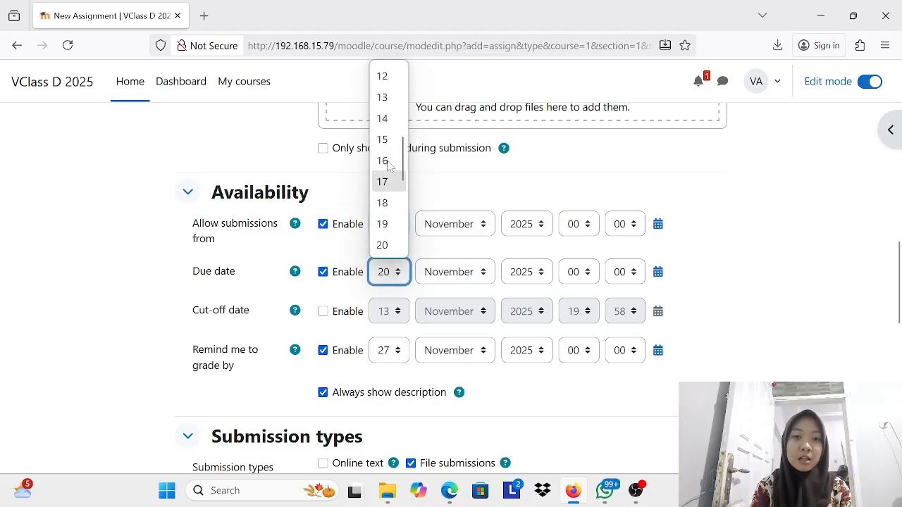
left_click(382, 140)
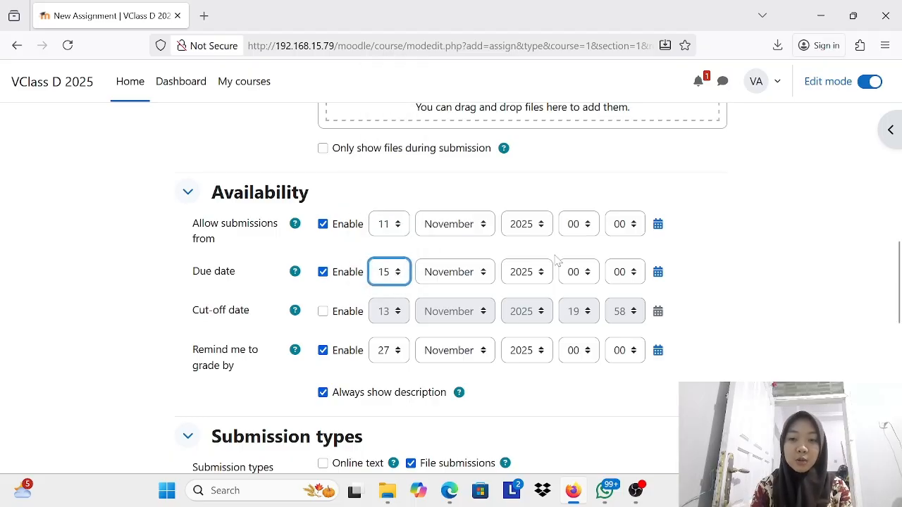
left_click(589, 279)
scroll(574, 218, "down", 5)
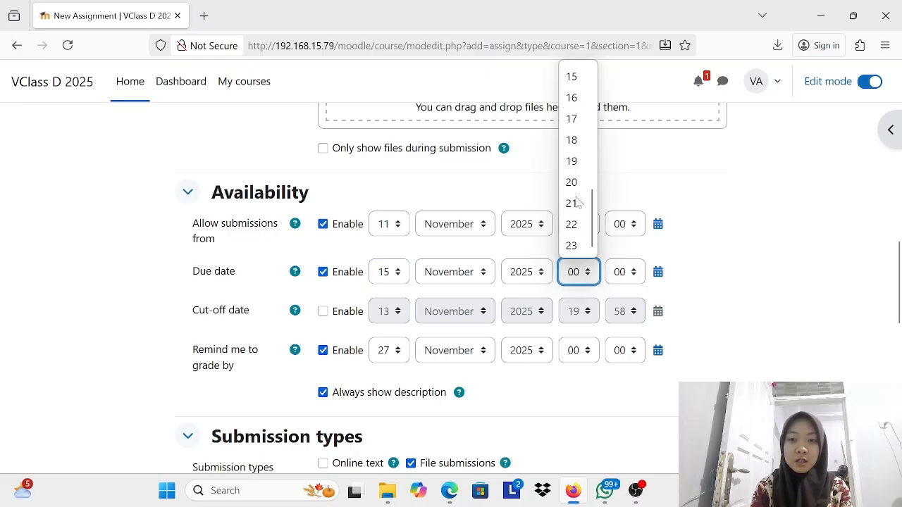
left_click(573, 247)
left_click(637, 276)
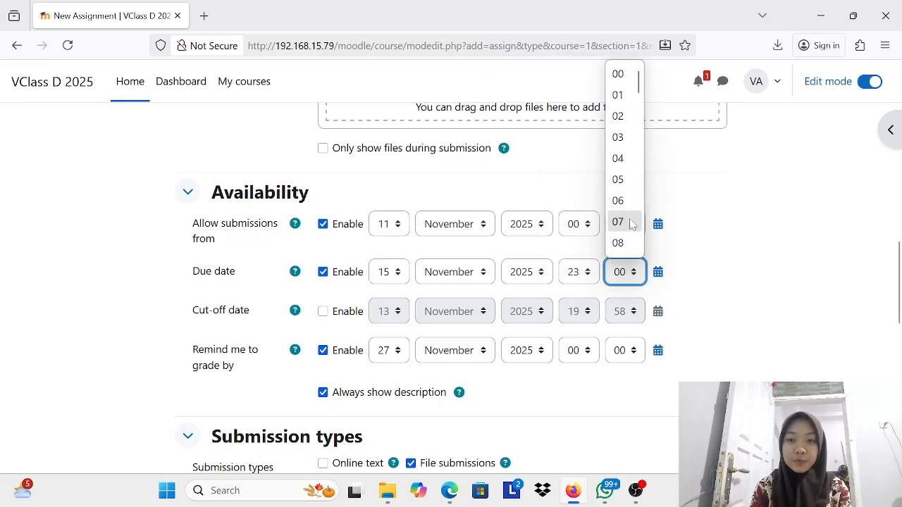
scroll(627, 176, "down", 15)
left_click(617, 247)
Step: Set the maximum number of uploaded files for the assignment's submissions to 10
scroll(741, 278, "down", 4)
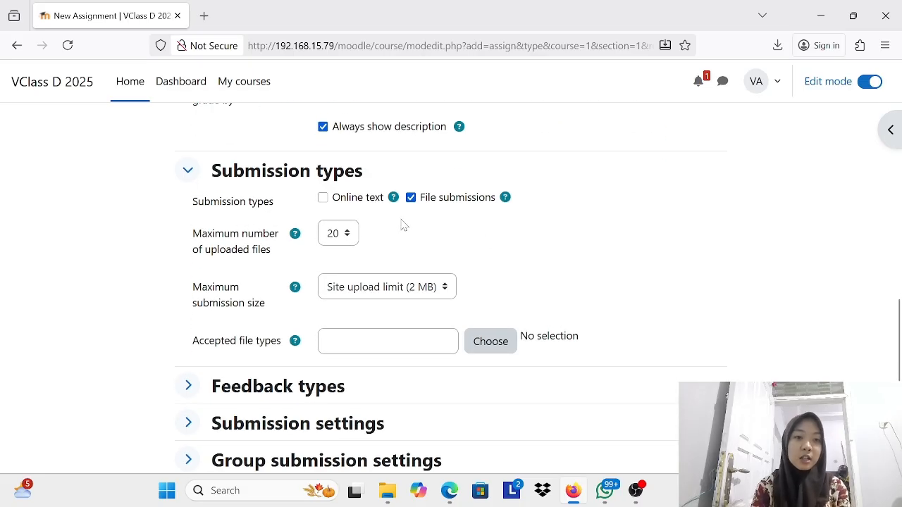
left_click(346, 240)
scroll(334, 338, "up", 2)
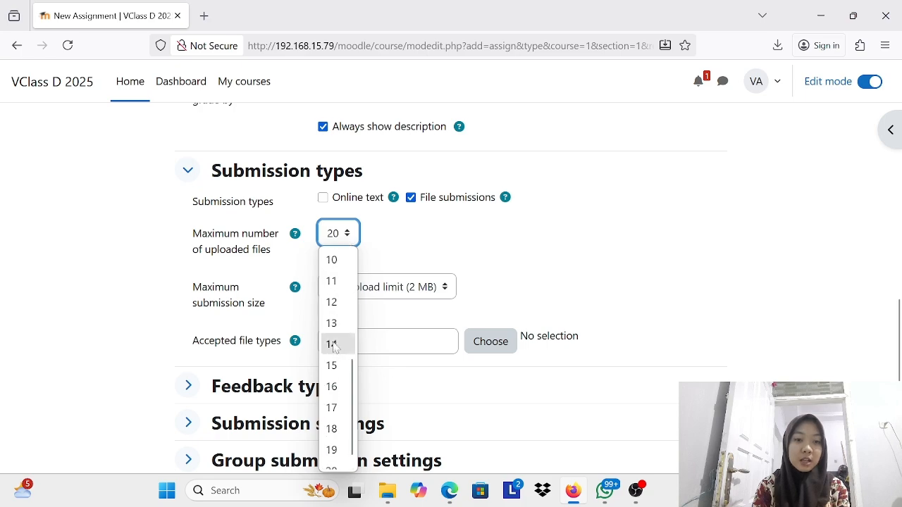
left_click(341, 263)
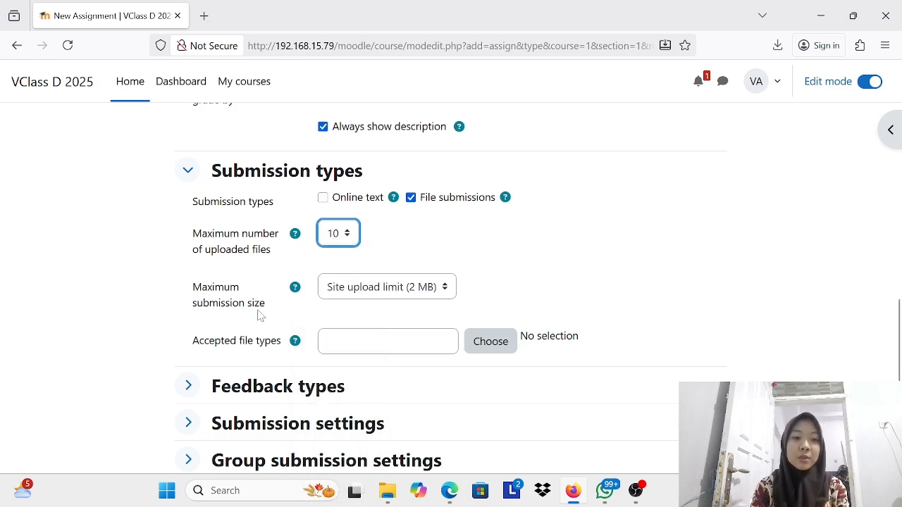
Step: Set the maximum submission size for the assignment's file submissions to 2 MB
left_click(446, 289)
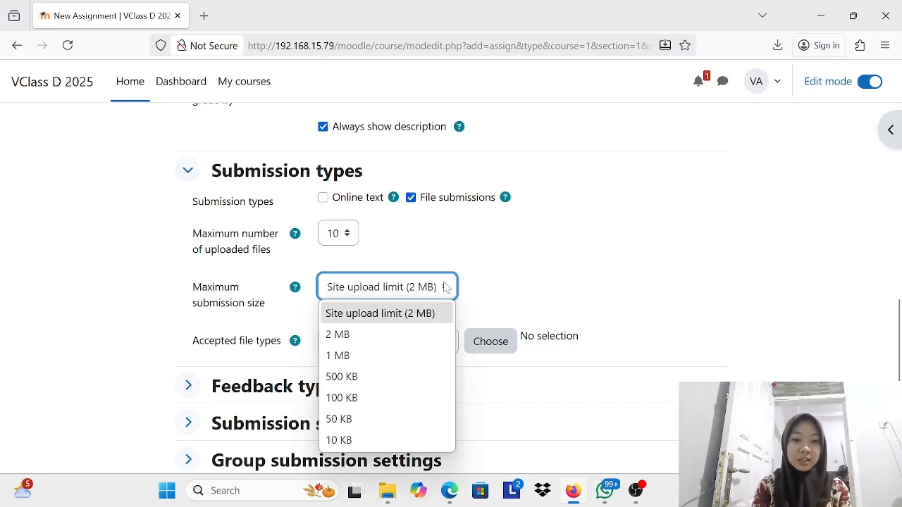
left_click(389, 335)
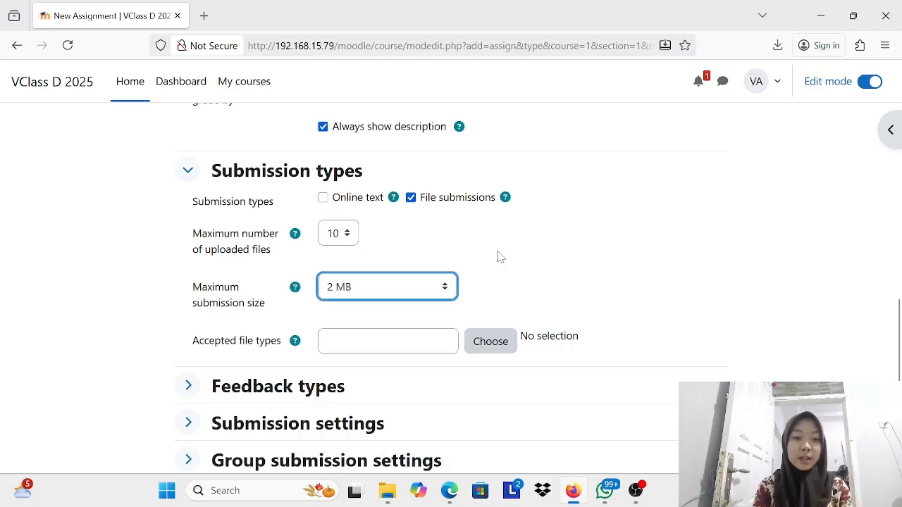
Step: Choose all file types as the accepted file types for the assignment's submissions and save that selection
scroll(497, 257, "down", 1)
scroll(497, 257, "down", 1)
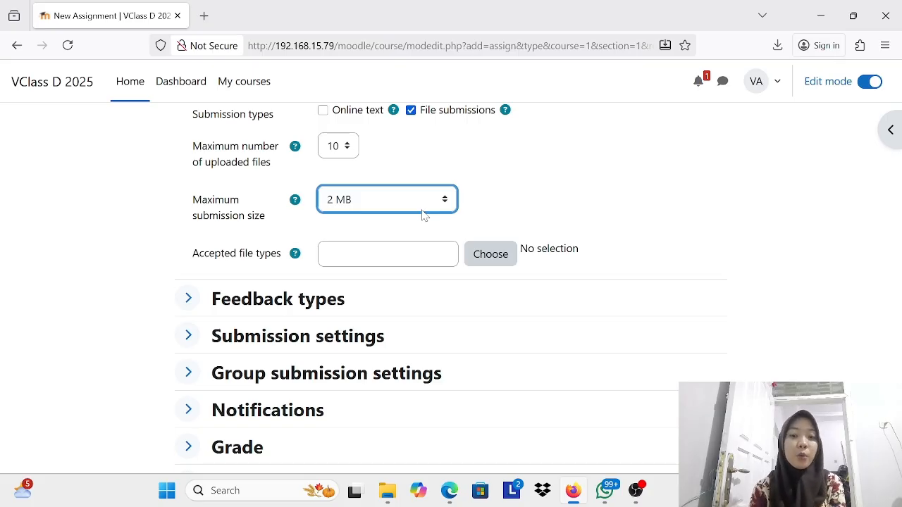
left_click(486, 262)
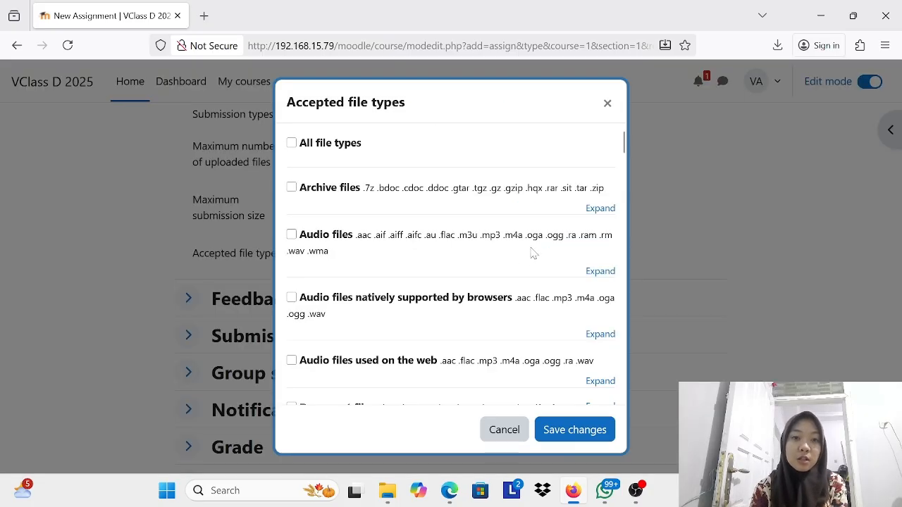
scroll(533, 254, "down", 2)
scroll(451, 211, "up", 2)
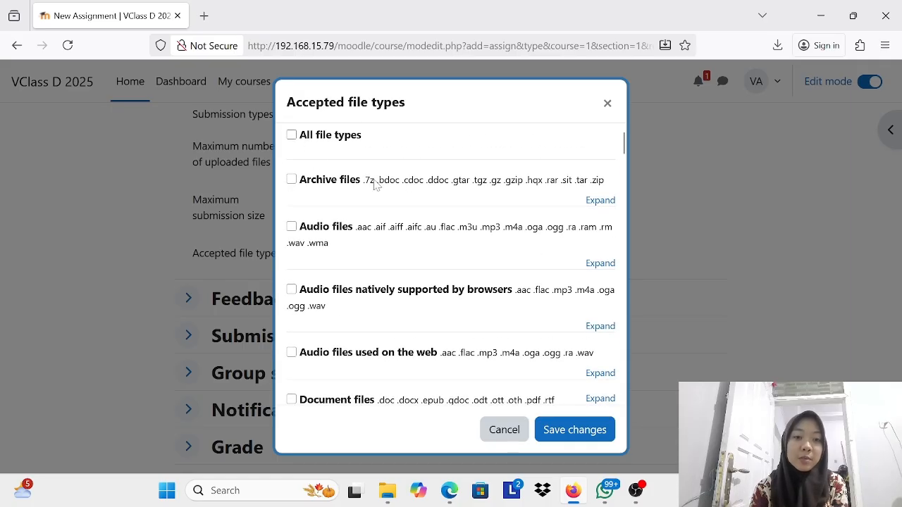
scroll(376, 184, "down", 2)
scroll(373, 310, "down", 6)
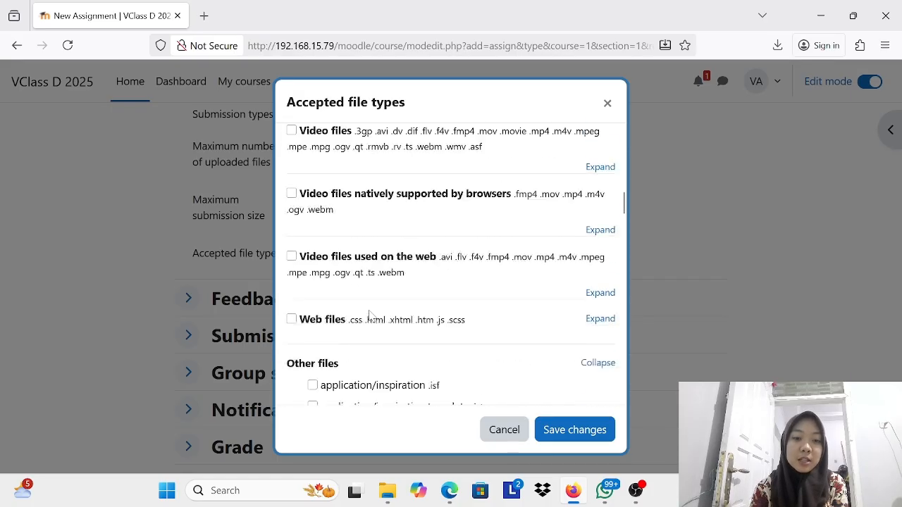
scroll(369, 315, "down", 15)
scroll(371, 316, "up", 5)
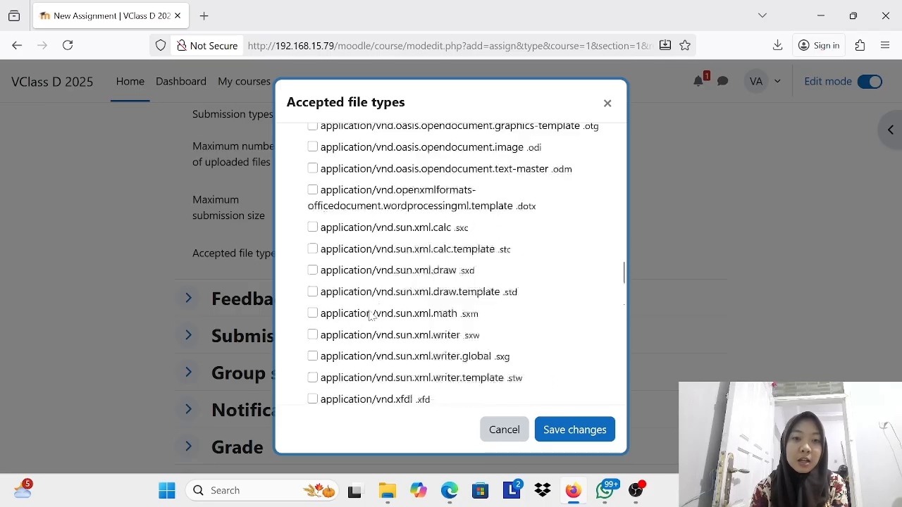
scroll(369, 315, "up", 20)
left_click(291, 143)
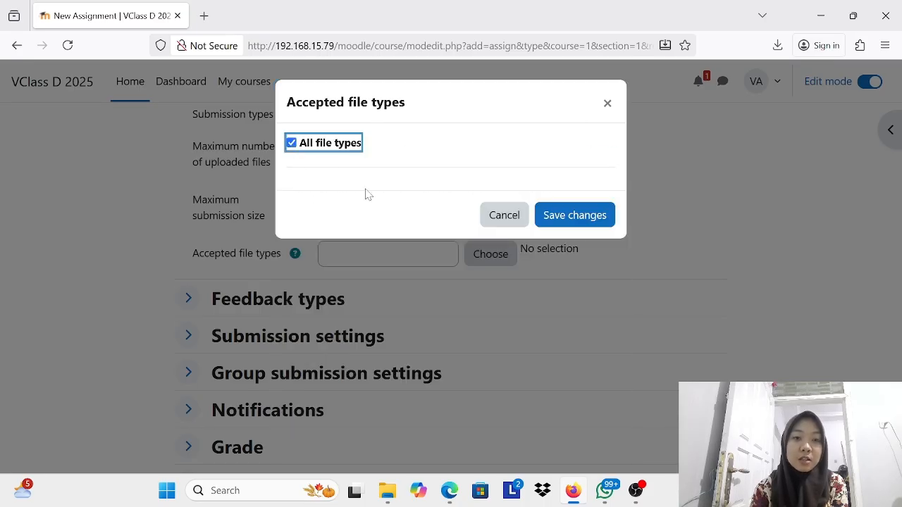
left_click(590, 220)
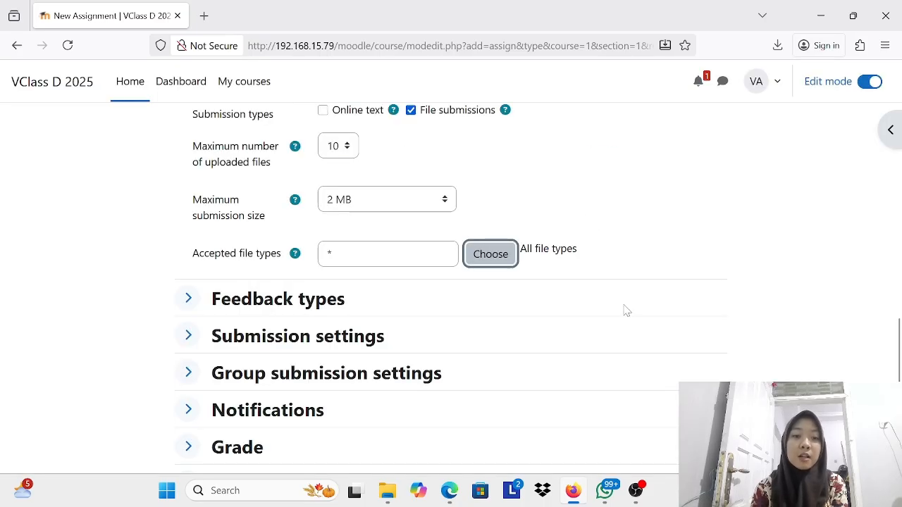
Step: Review the assignment's feedback type, submission, group submission, notification and grade settings
scroll(624, 313, "down", 3)
scroll(625, 312, "up", 2)
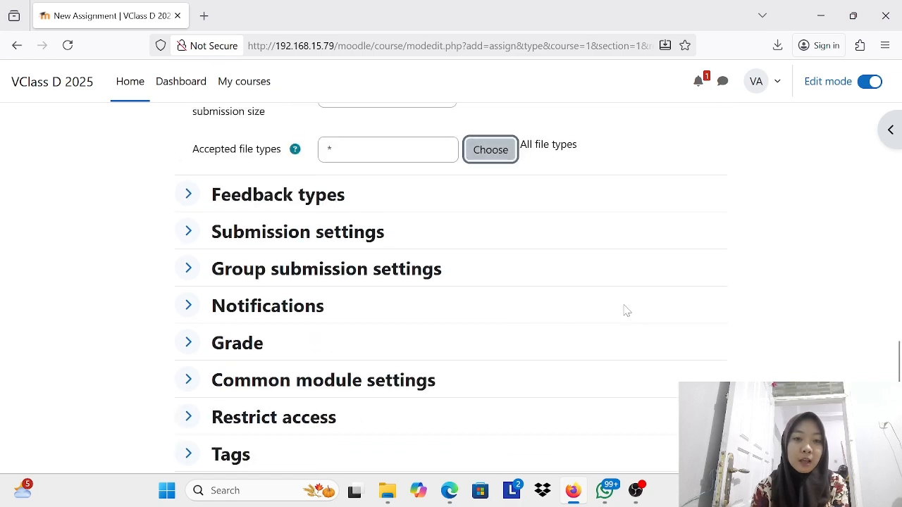
left_click(187, 195)
scroll(513, 328, "down", 3)
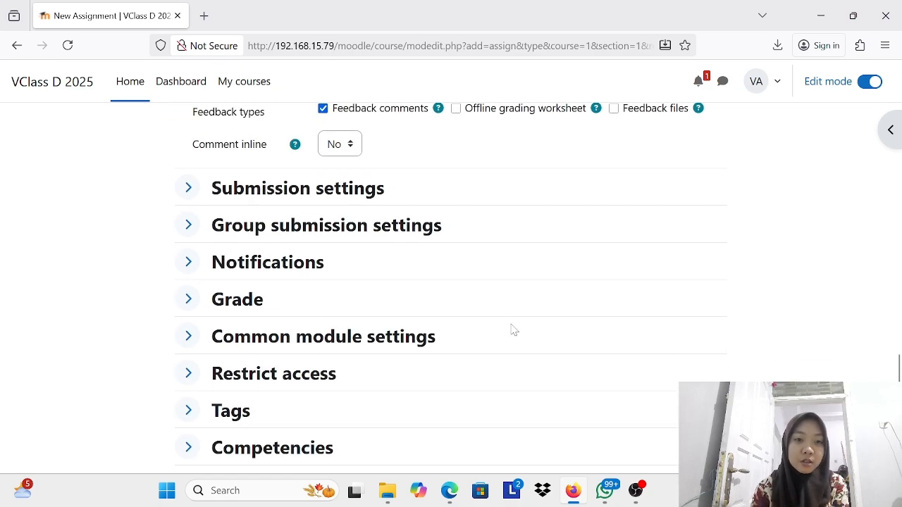
scroll(464, 334, "down", 4)
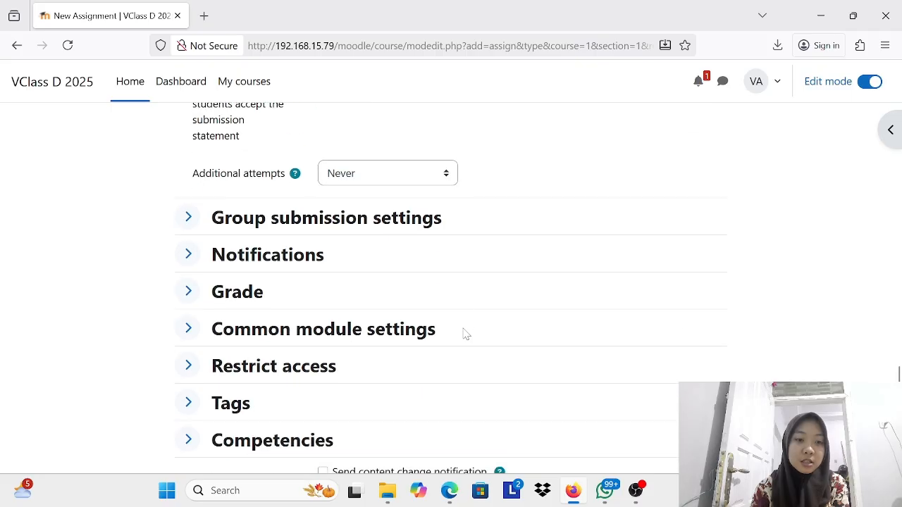
left_click(188, 139)
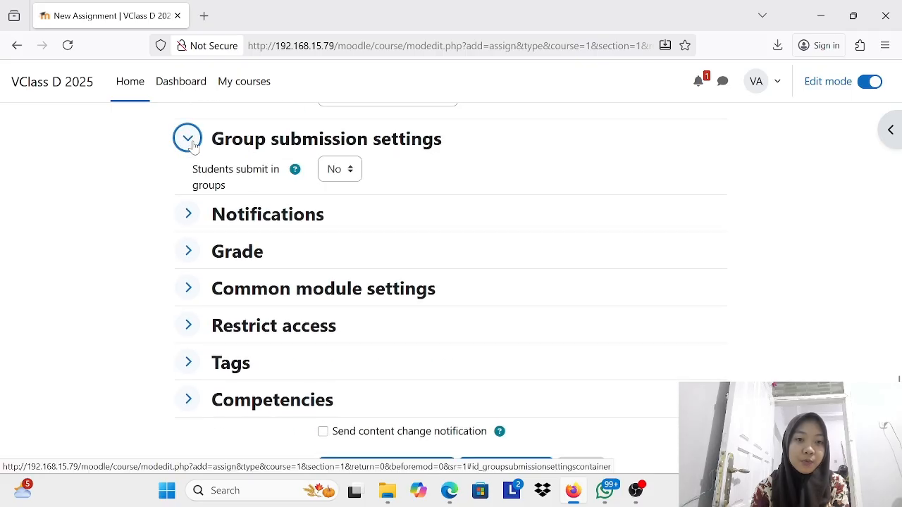
left_click(187, 227)
scroll(209, 355, "down", 2)
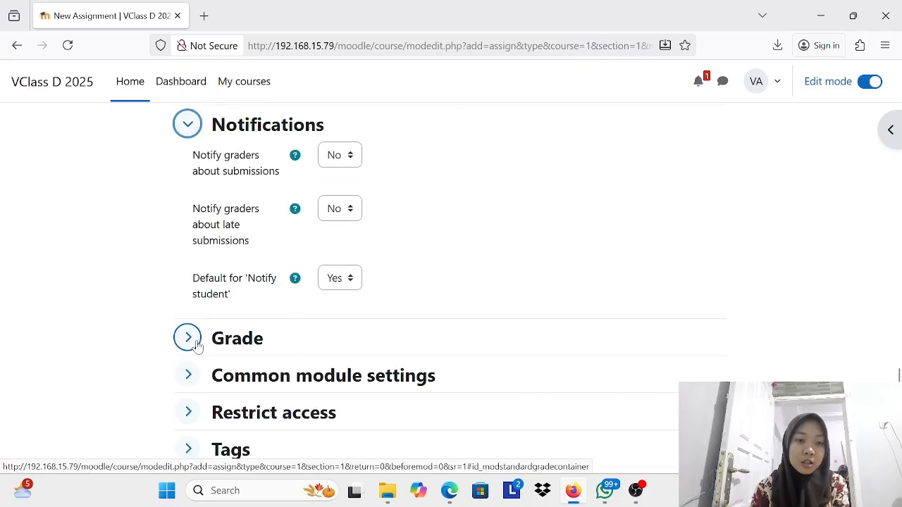
left_click(199, 345)
scroll(198, 345, "down", 3)
scroll(199, 345, "up", 1)
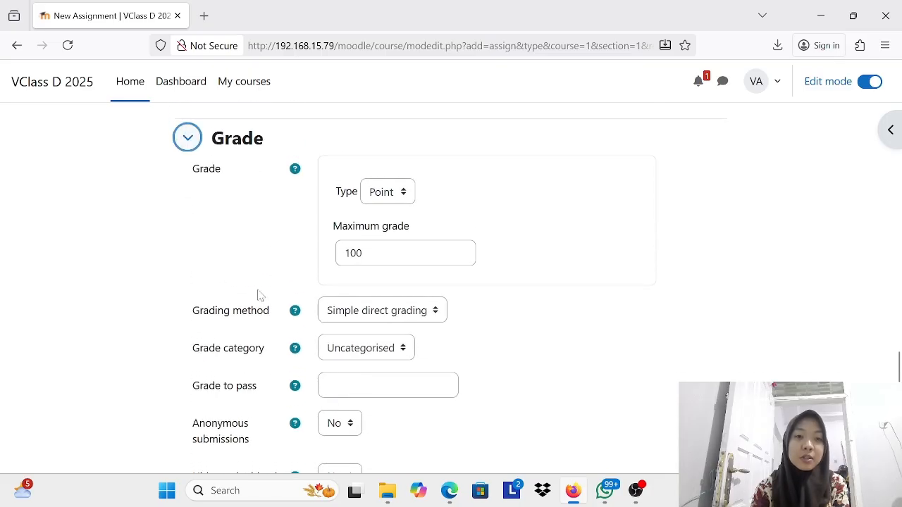
scroll(465, 311, "down", 2)
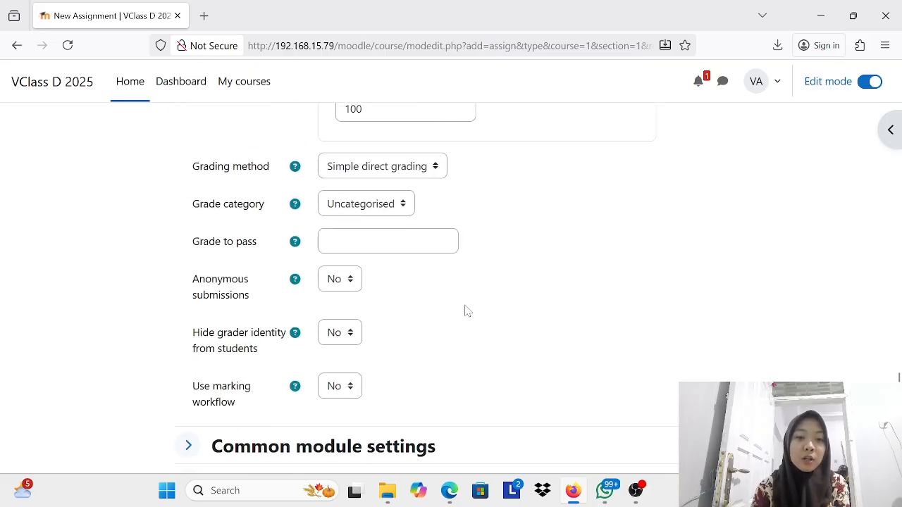
Step: Save the new assignment and display its page
scroll(466, 311, "down", 4)
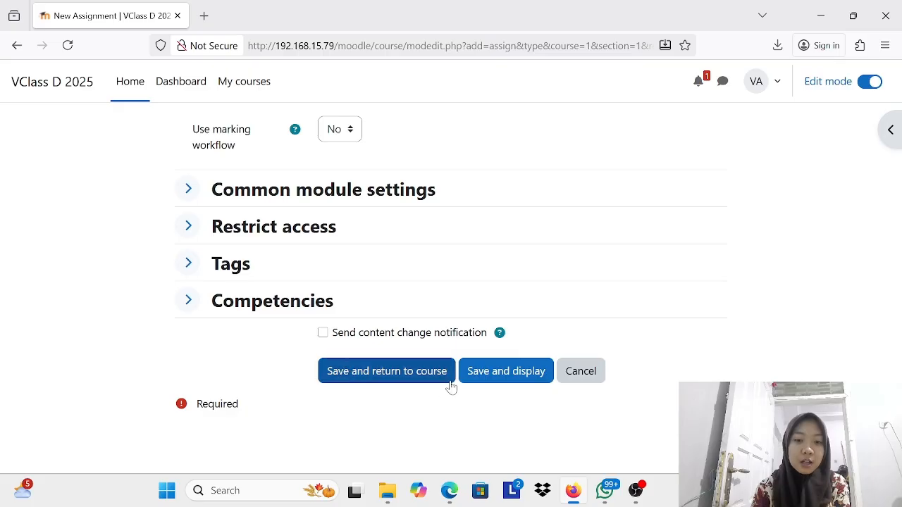
left_click(525, 371)
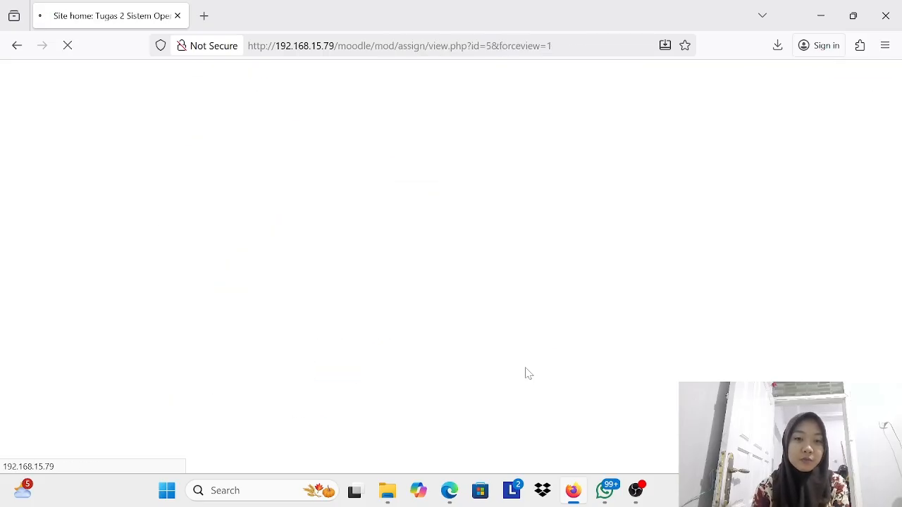
scroll(416, 313, "down", 1)
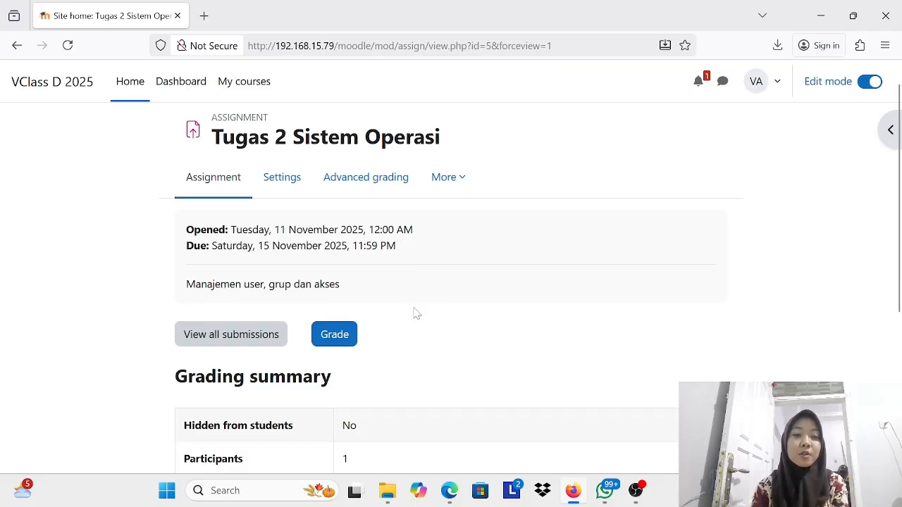
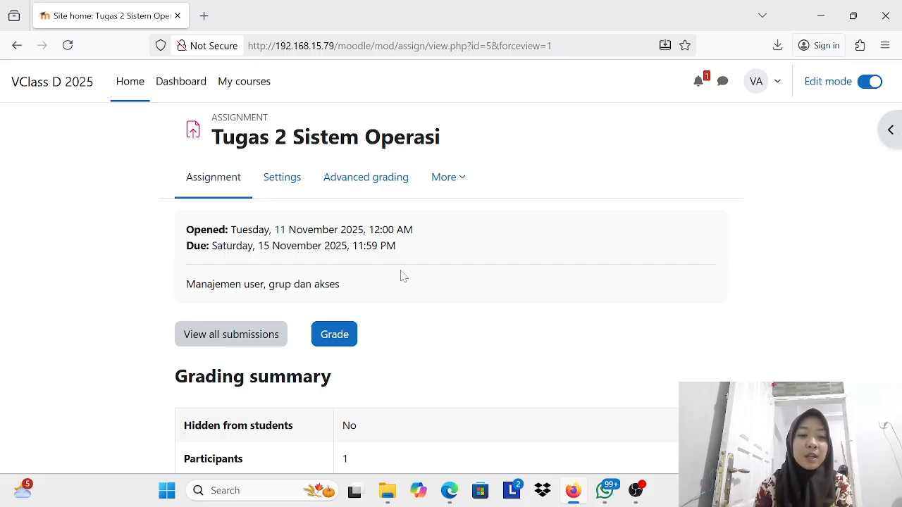
Step: Review the new assignment's dates, description and grading summary
scroll(401, 275, "down", 3)
scroll(400, 275, "down", 1)
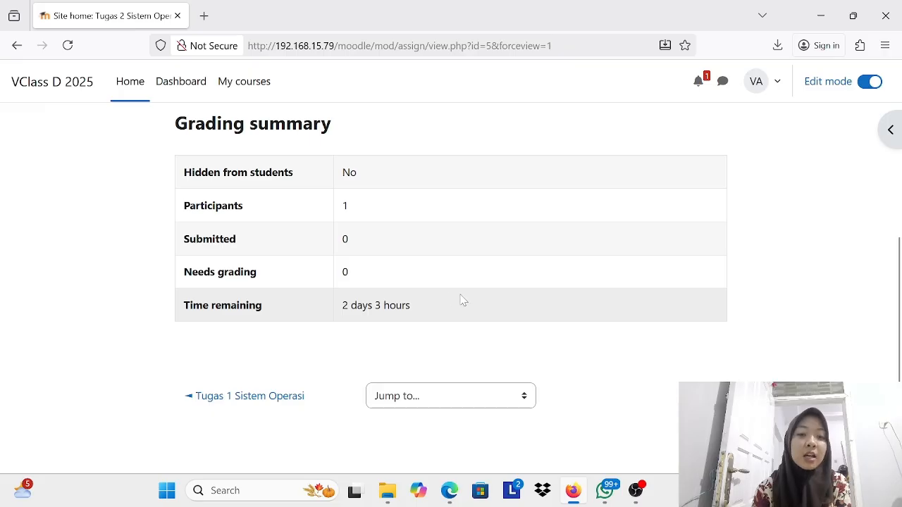
scroll(538, 249, "up", 5)
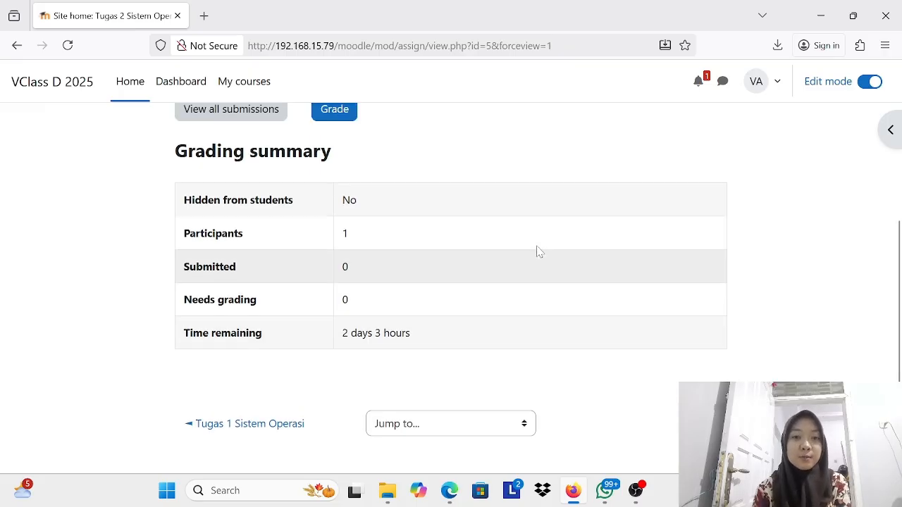
Step: Add a Course overview block to the dashboard and look over the page's timeline and calendar
left_click(191, 84)
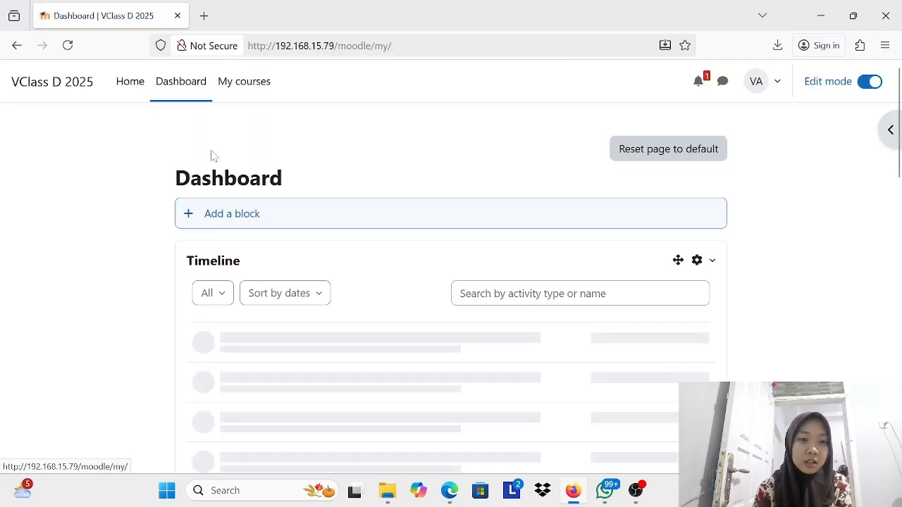
scroll(374, 178, "down", 1)
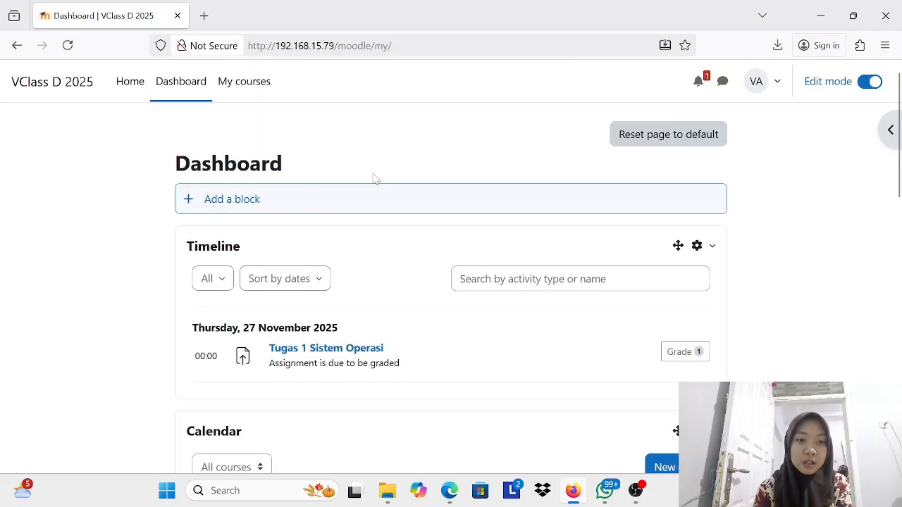
left_click(231, 202)
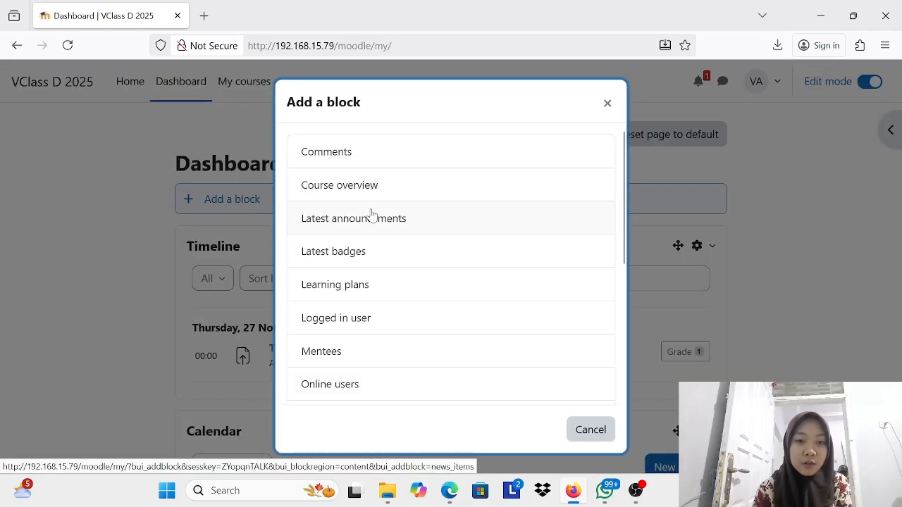
scroll(343, 328, "down", 3)
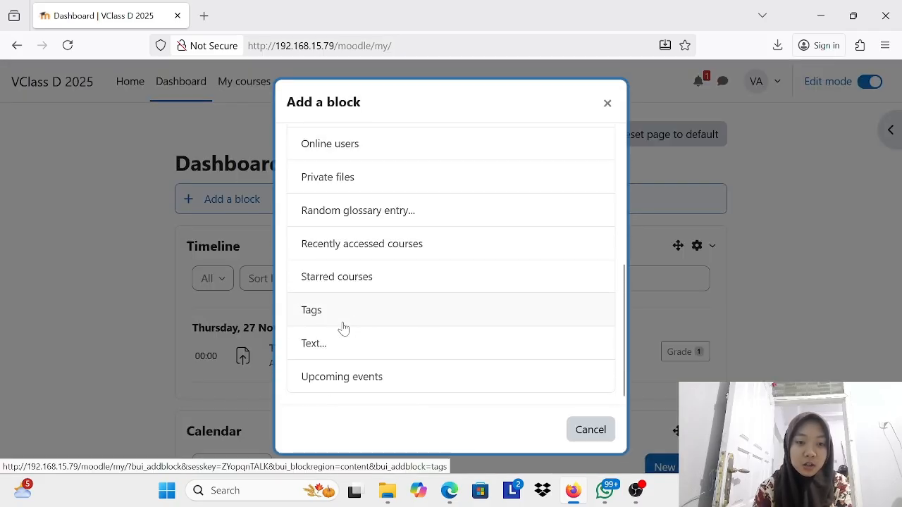
scroll(343, 328, "up", 3)
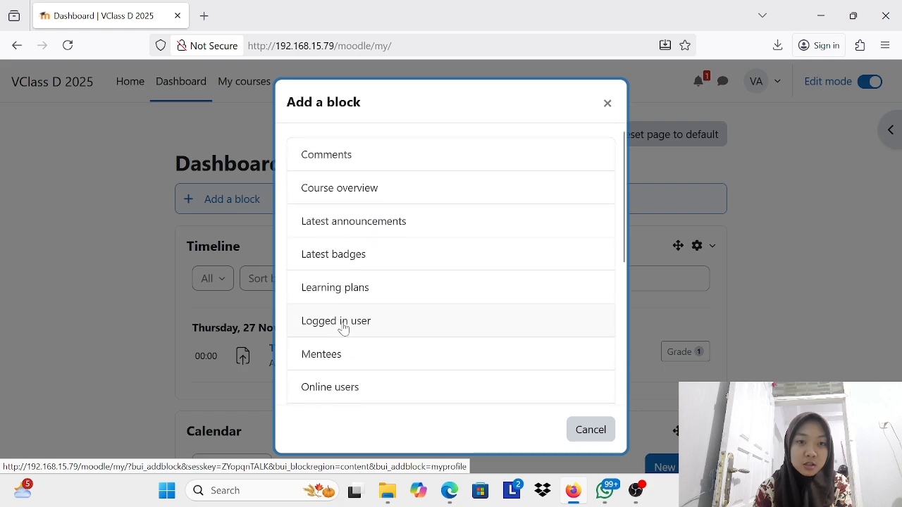
left_click(345, 189)
scroll(444, 201, "down", 3)
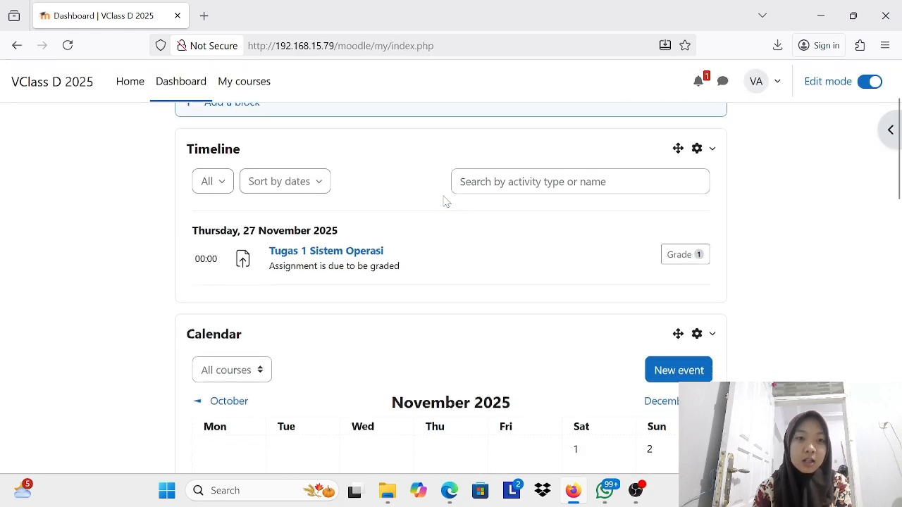
scroll(444, 277, "up", 1)
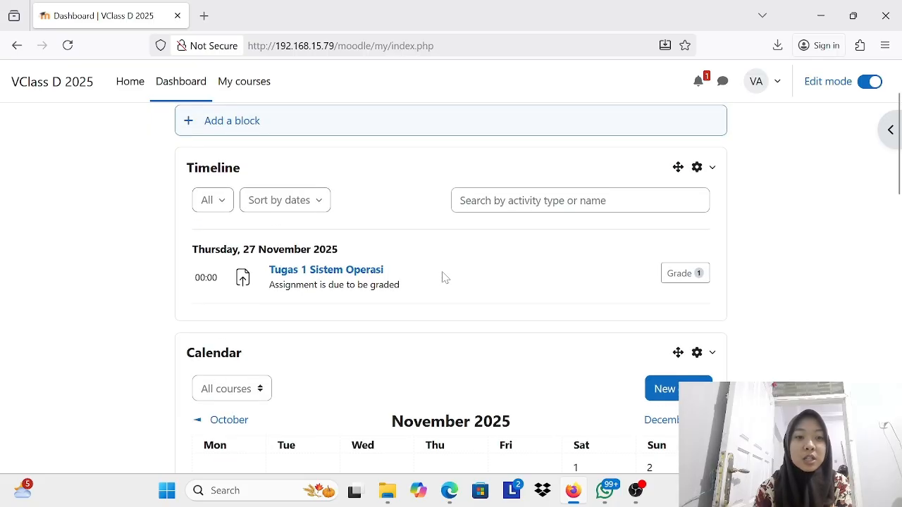
scroll(444, 277, "up", 3)
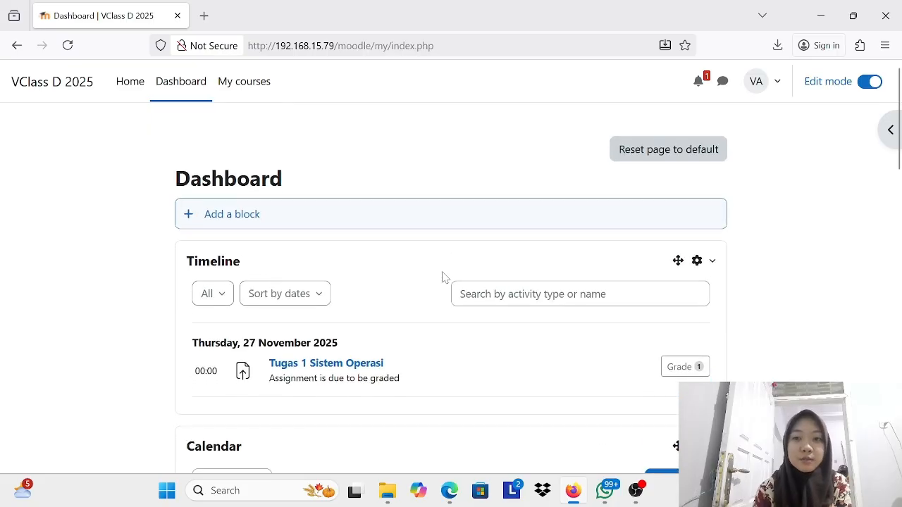
Step: Look through the enrolled courses under My courses and go back to the dashboard
left_click(252, 93)
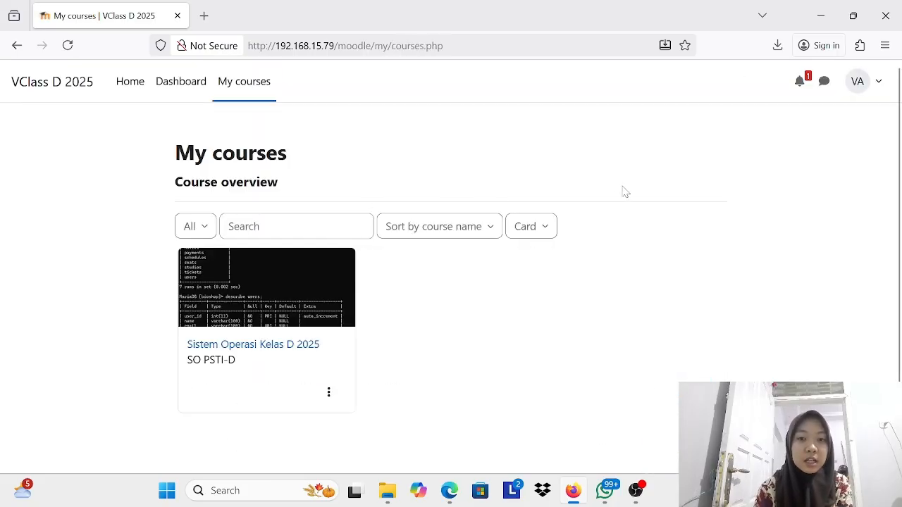
scroll(393, 322, "down", 1)
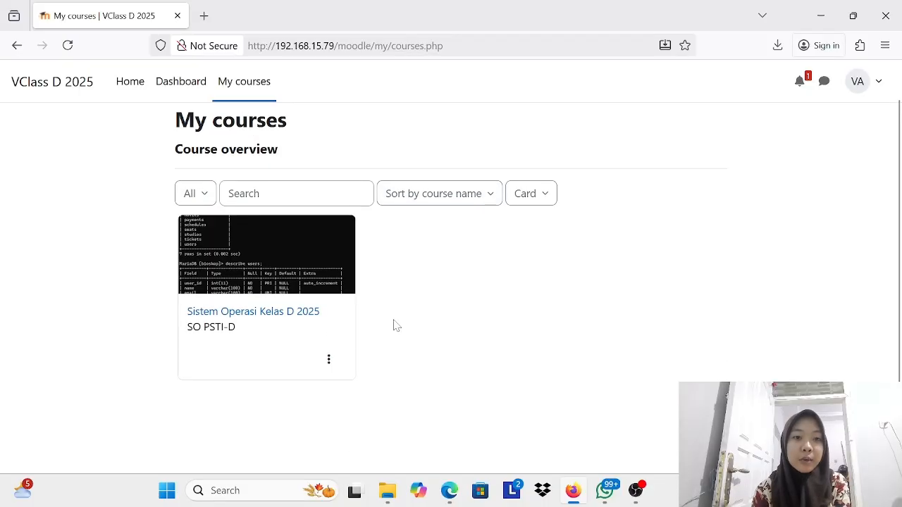
scroll(396, 325, "up", 1)
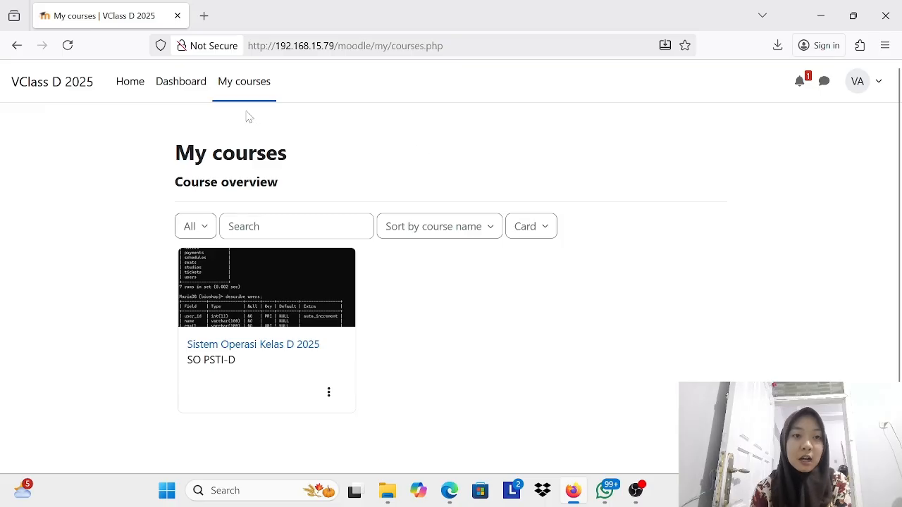
left_click(195, 93)
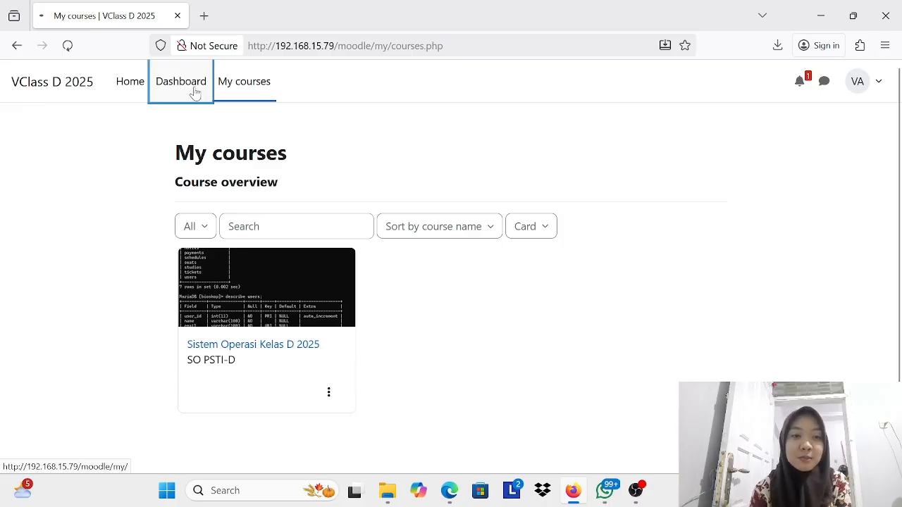
scroll(304, 235, "down", 3)
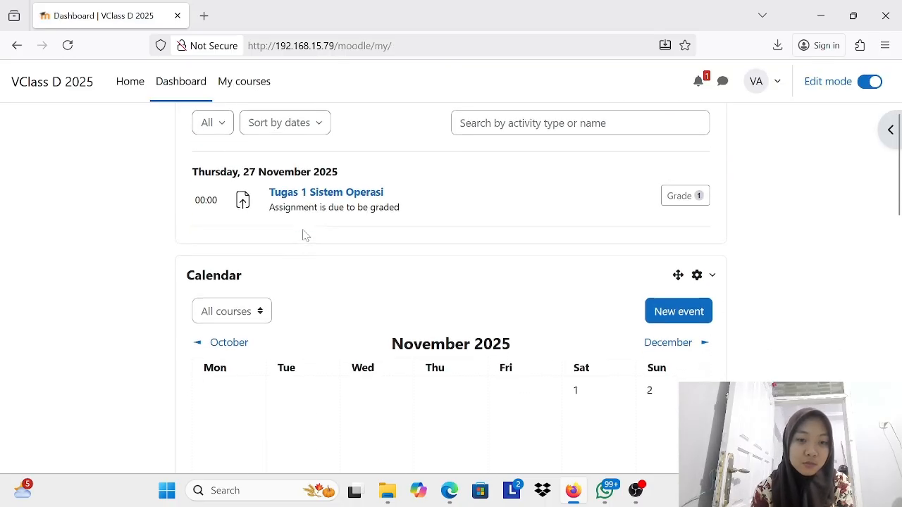
scroll(304, 235, "up", 3)
Step: Open the Sistem Operasi Kelas D 2025 course from the home page's available courses and dismiss the edit mode tour
left_click(131, 82)
scroll(483, 296, "down", 5)
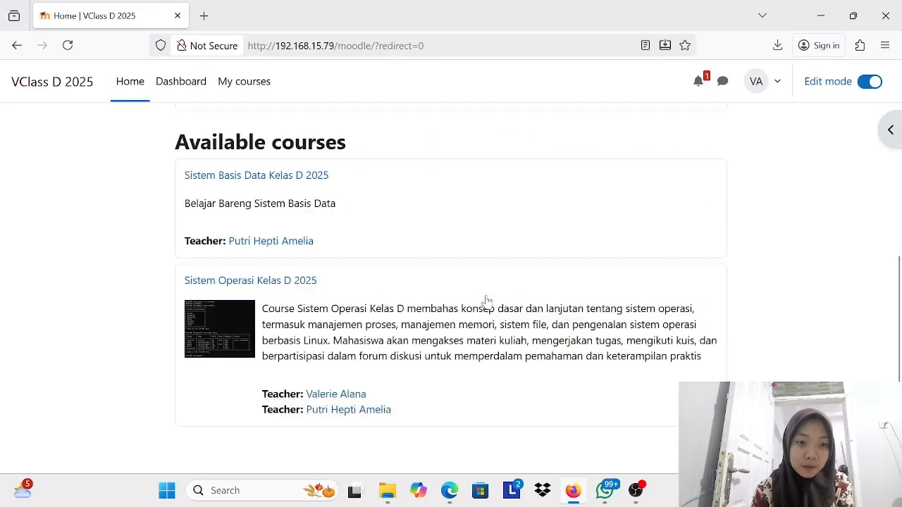
left_click(274, 326)
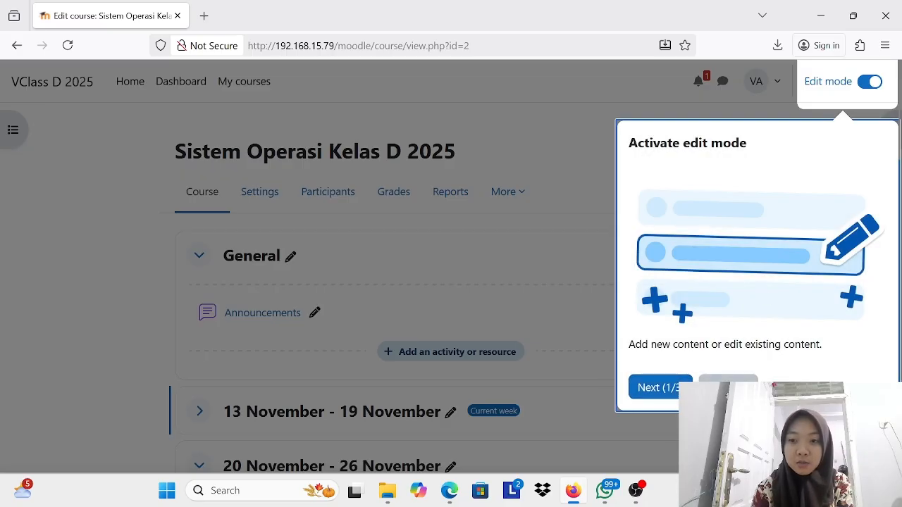
left_click(722, 379)
scroll(540, 240, "down", 3)
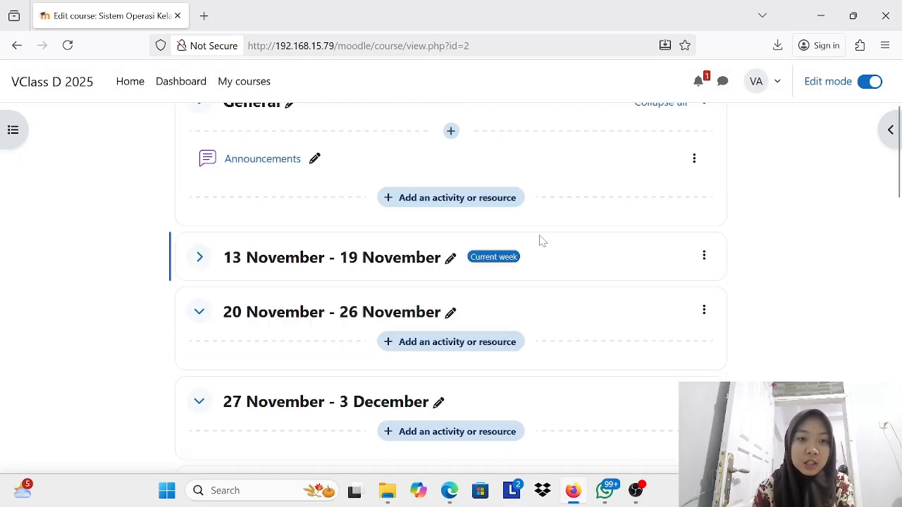
Step: Expand the 13 November - 19 November section and look through the course's weekly sections
left_click(200, 244)
scroll(310, 265, "down", 1)
scroll(328, 268, "up", 3)
scroll(324, 211, "down", 10)
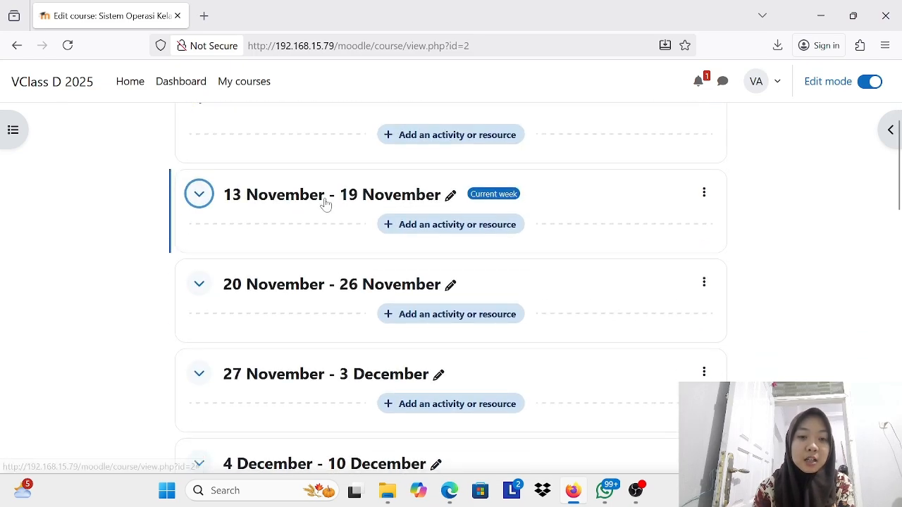
scroll(336, 340, "up", 1)
scroll(336, 340, "down", 7)
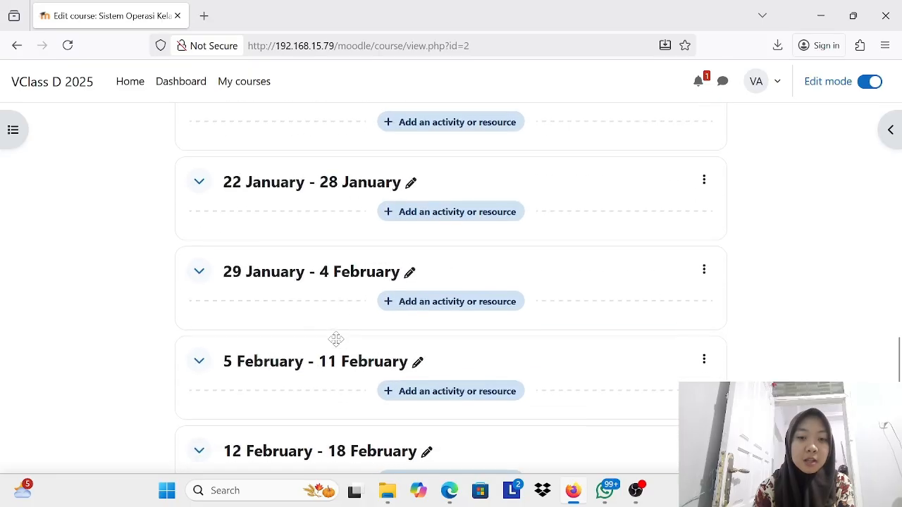
scroll(341, 338, "up", 12)
Step: Review the course's general settings and return to the course page
left_click(254, 192)
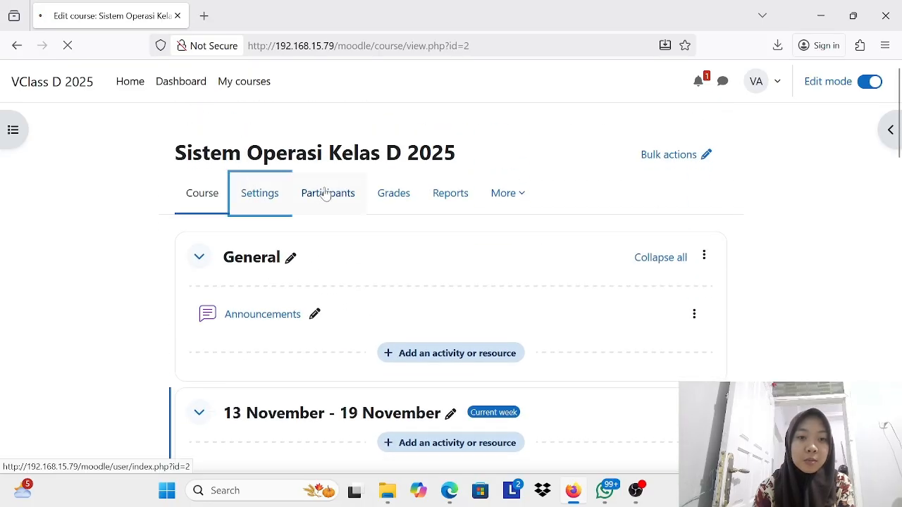
scroll(413, 278, "down", 7)
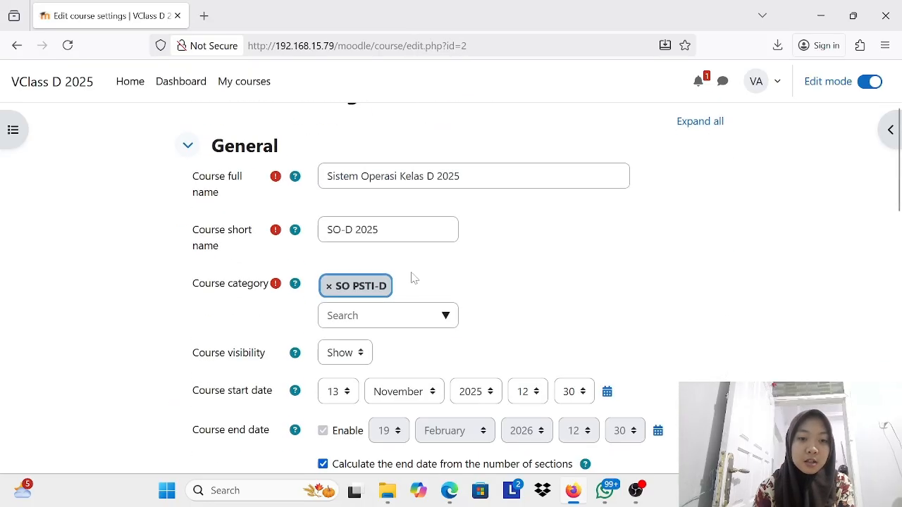
scroll(412, 277, "down", 2)
scroll(413, 277, "up", 10)
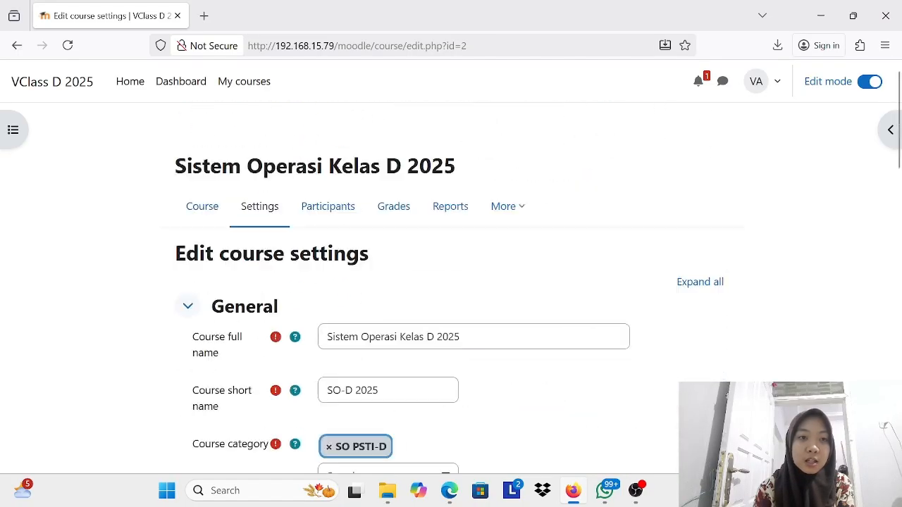
left_click(16, 46)
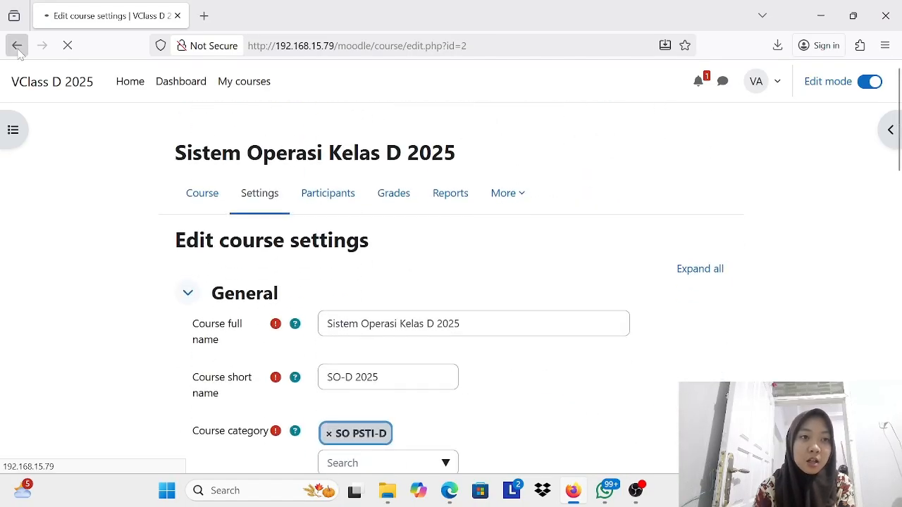
Step: Display the course's participants and examine the enrolled users and their roles
left_click(333, 194)
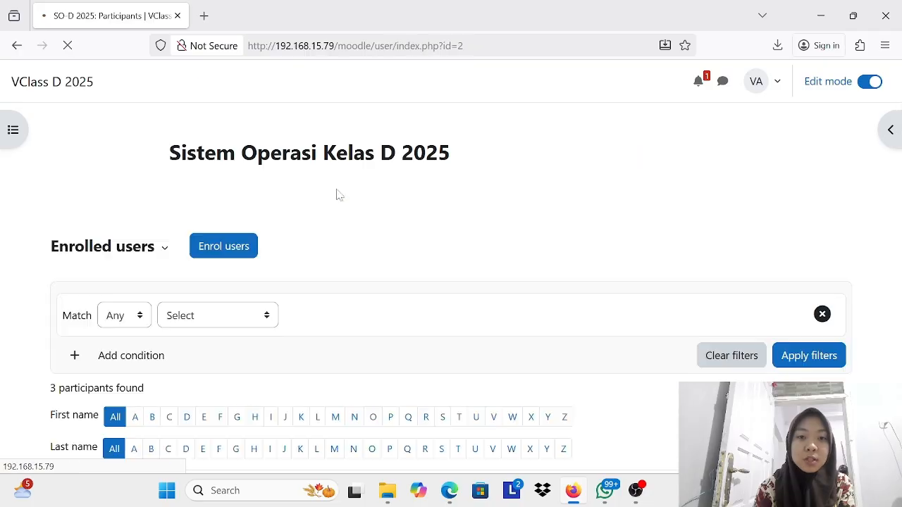
scroll(493, 195, "down", 4)
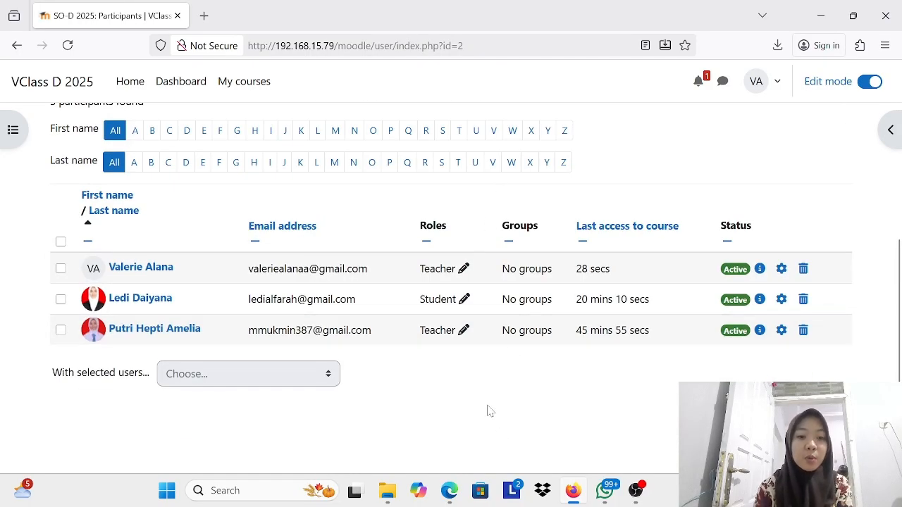
scroll(486, 411, "up", 4)
scroll(437, 296, "down", 4)
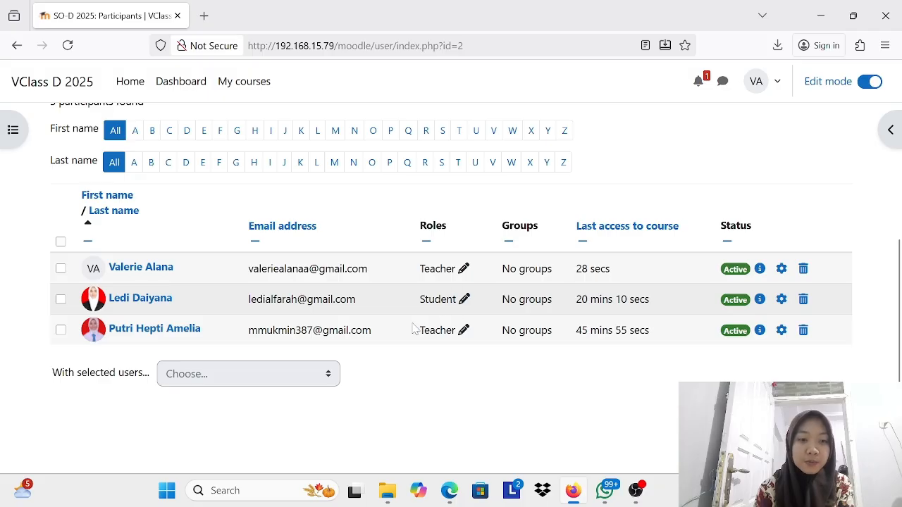
scroll(414, 386, "up", 5)
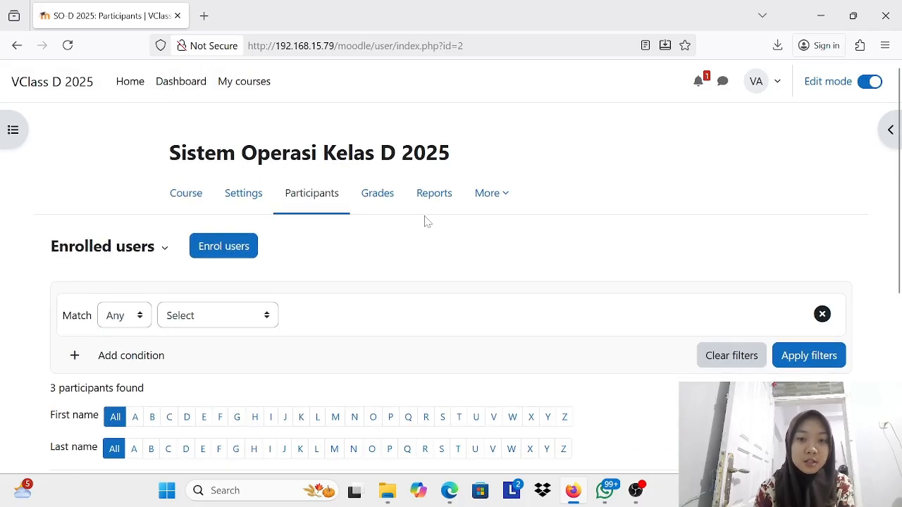
Step: Open the course's grader report without the guided tour and enter 100 as the student's course total
left_click(387, 201)
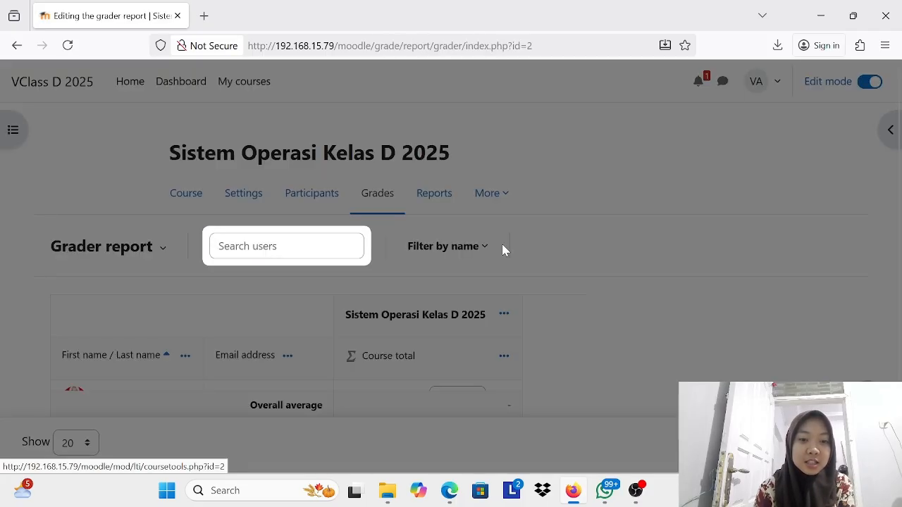
left_click(482, 307)
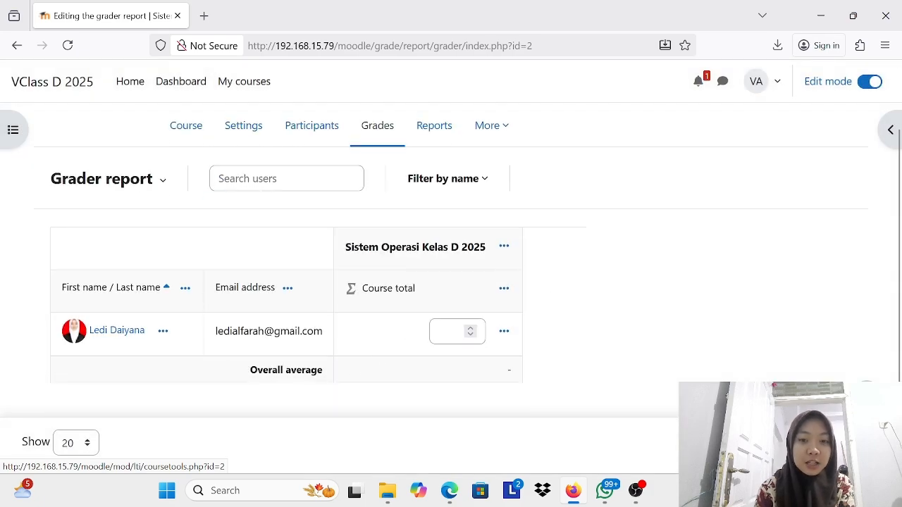
left_click(472, 336)
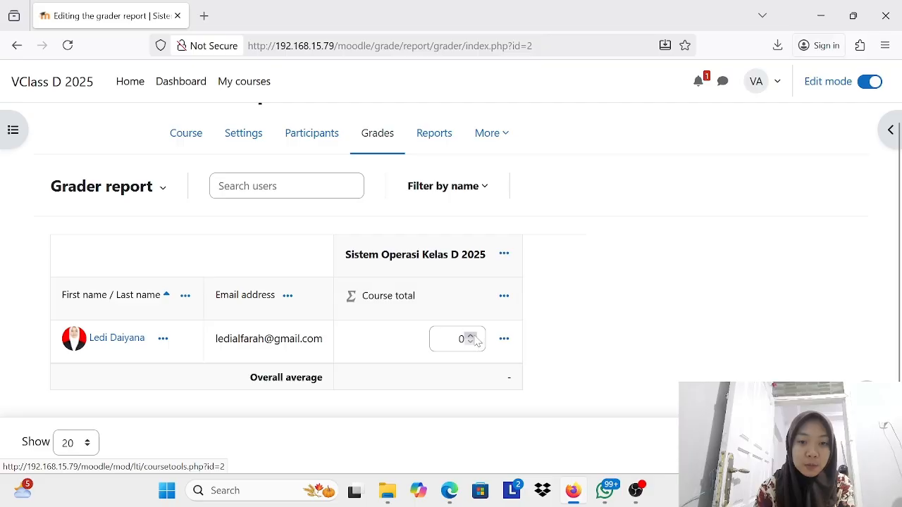
left_click(462, 339)
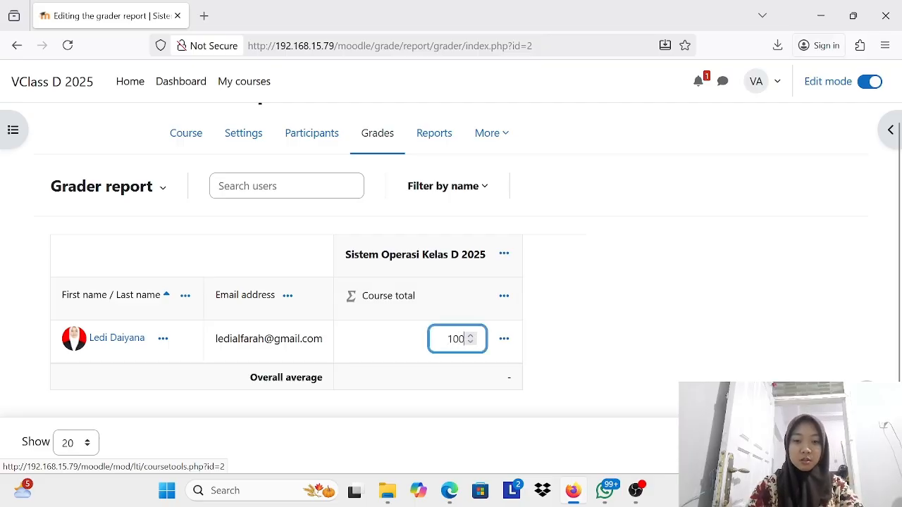
type("100")
Step: Try to open the student's course total grade for editing and to leave the grader report for the participants page
left_click(504, 339)
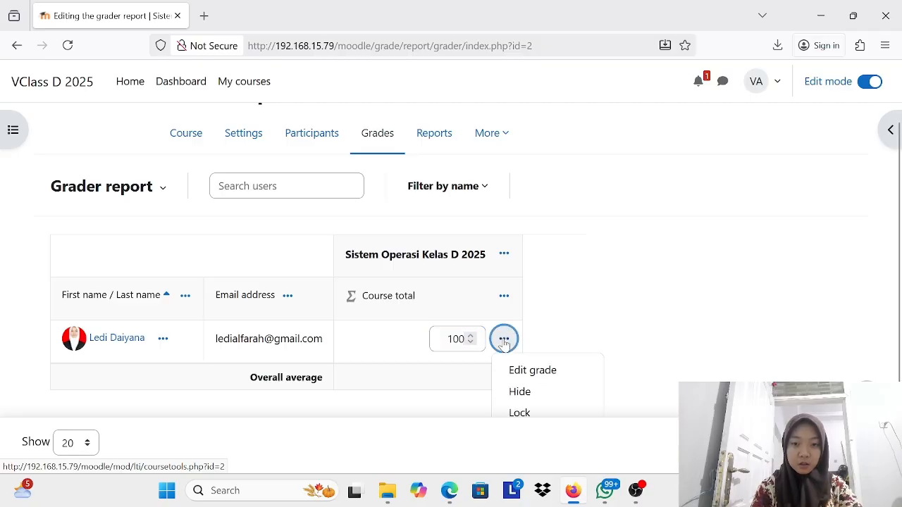
left_click(525, 370)
left_click(528, 296)
scroll(495, 304, "up", 2)
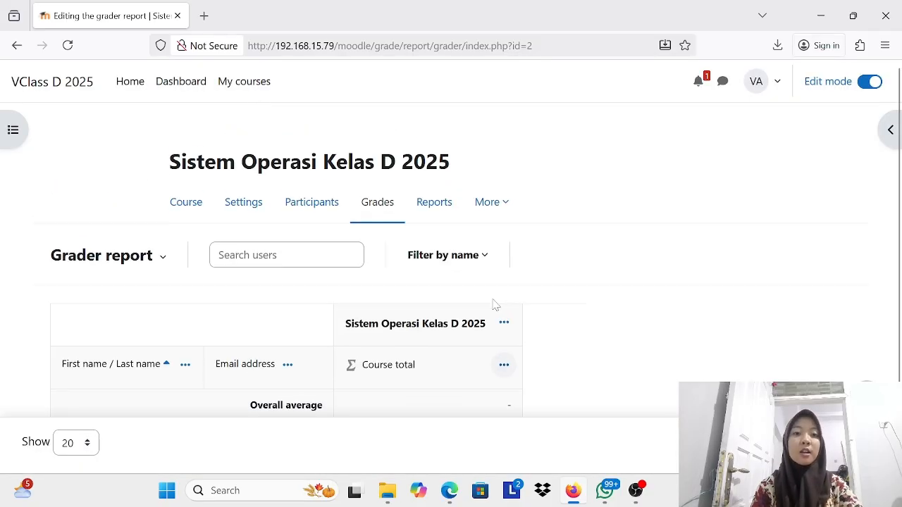
left_click(289, 201)
left_click(528, 296)
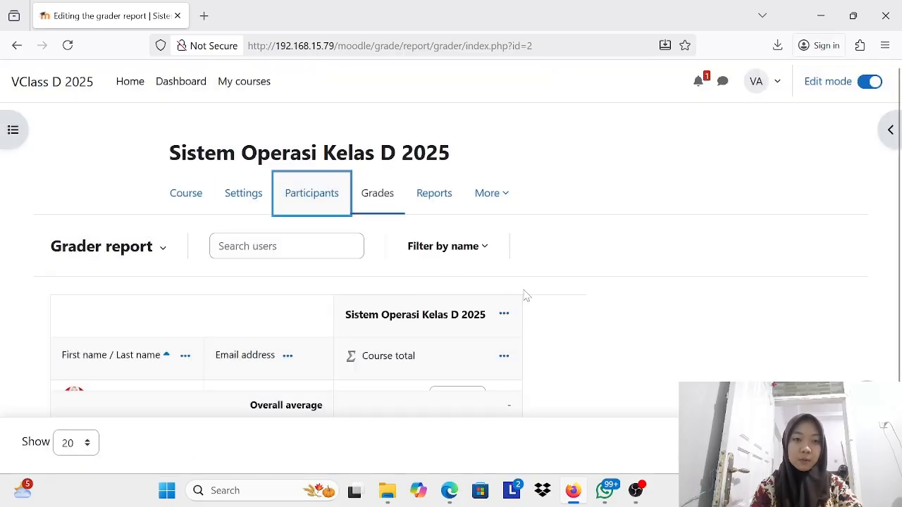
Step: Try to leave the grader report for the course page and to turn off edit mode, staying on the report each time
left_click(192, 201)
left_click(528, 296)
scroll(522, 317, "down", 1)
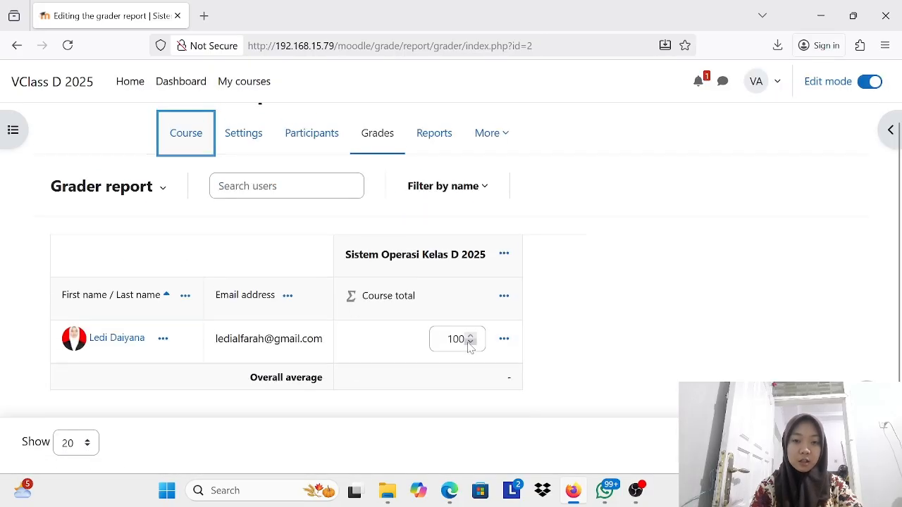
scroll(470, 347, "up", 1)
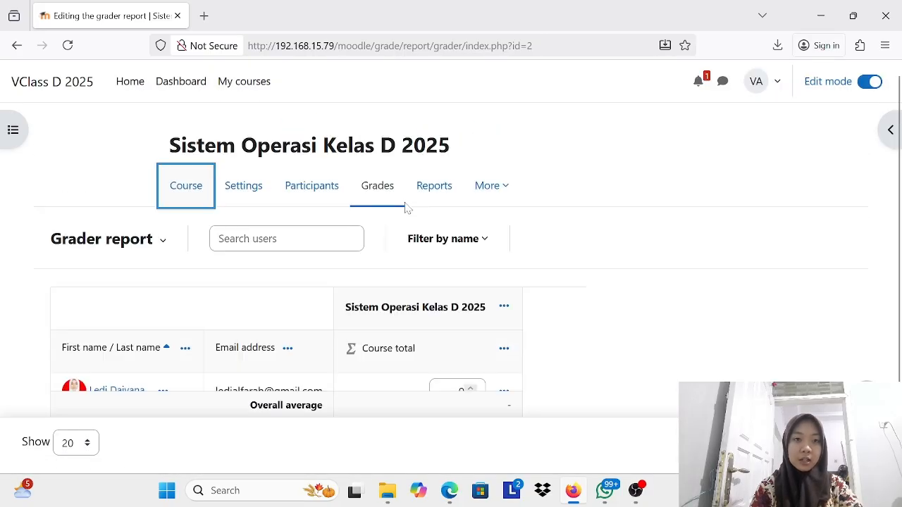
left_click(172, 183)
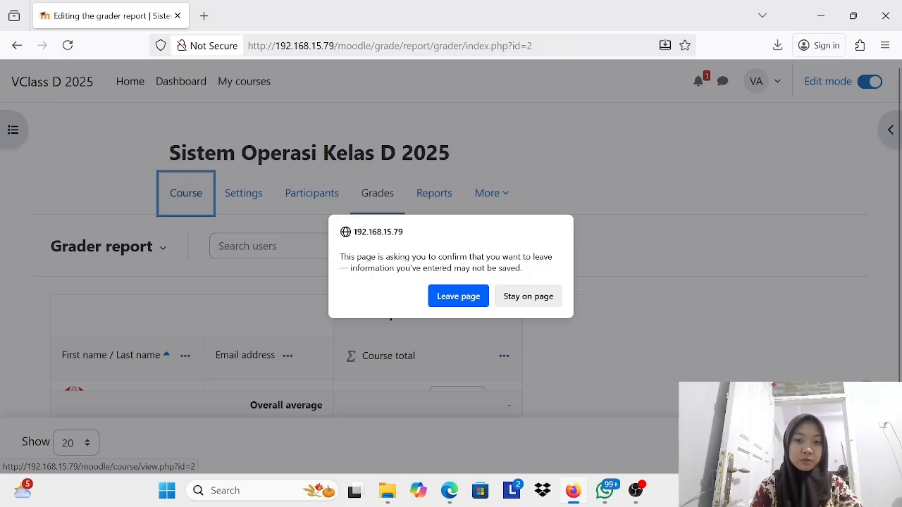
left_click(513, 297)
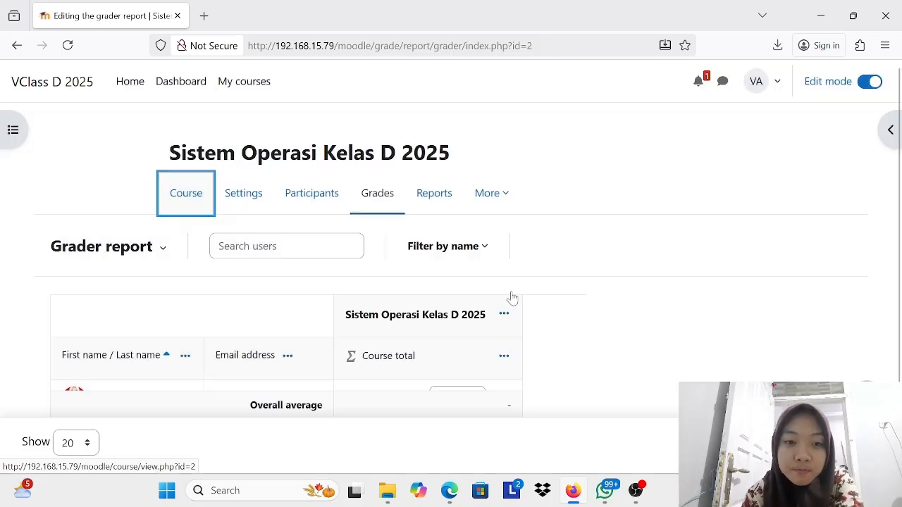
left_click(870, 83)
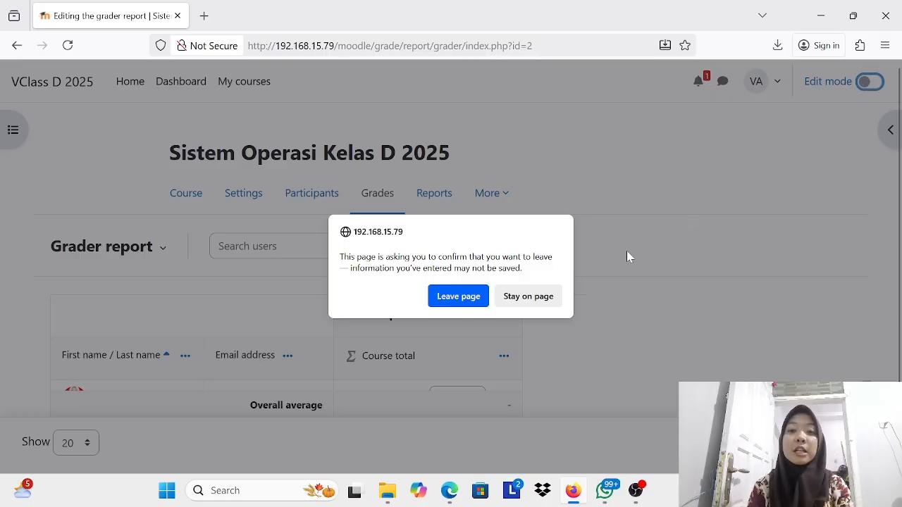
left_click(549, 299)
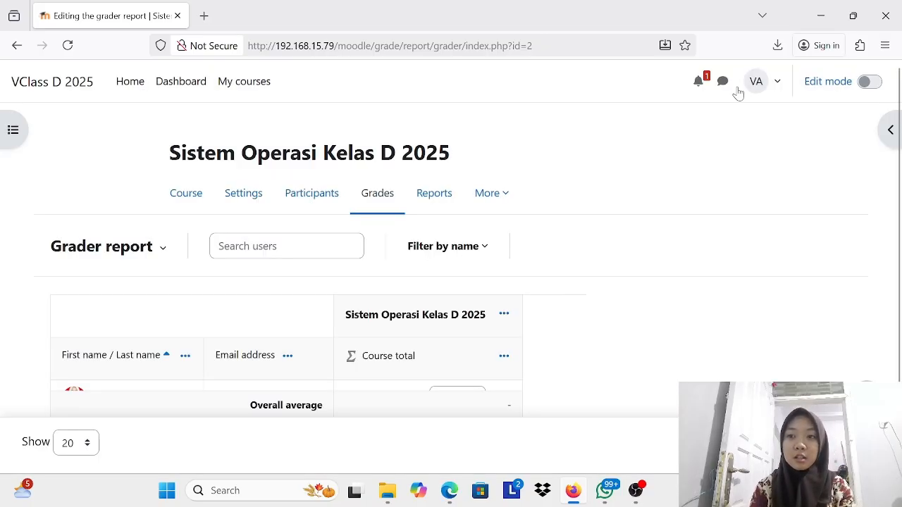
Step: Log out of the teacher's account, leaving the grader report without saving the entered grade
left_click(780, 83)
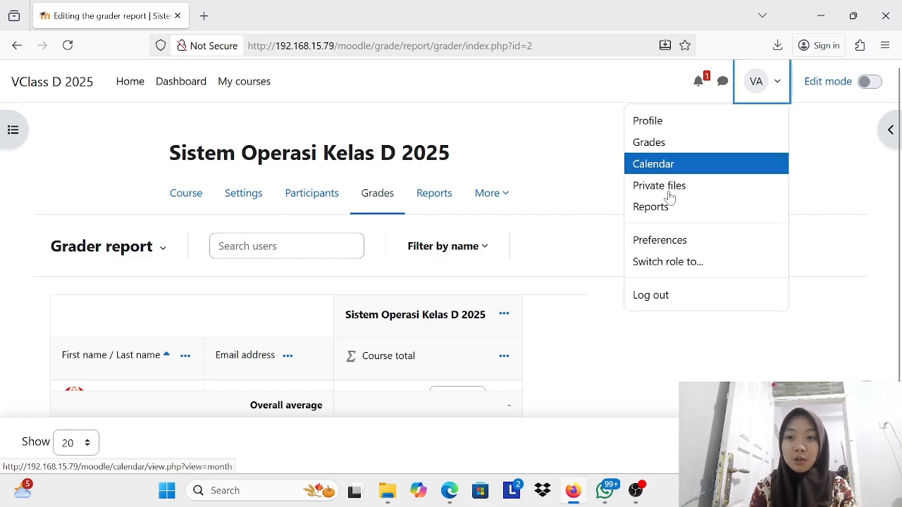
left_click(647, 299)
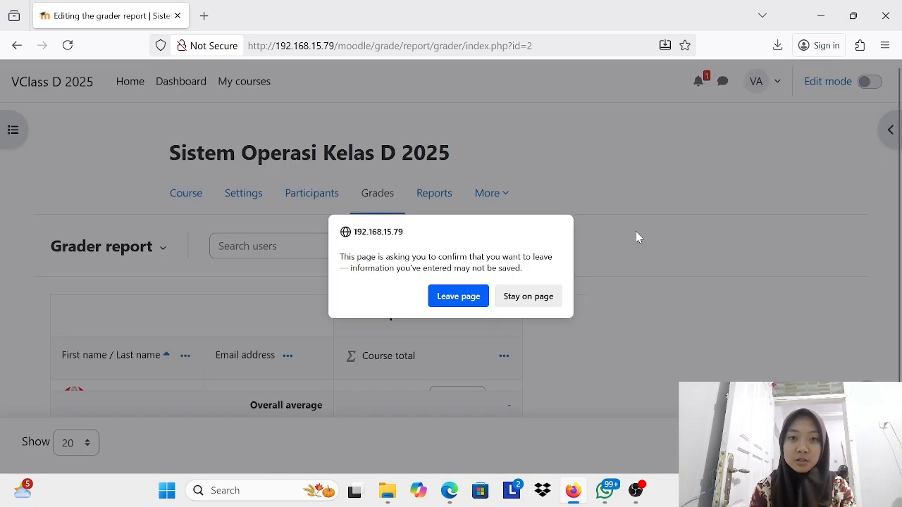
left_click(451, 305)
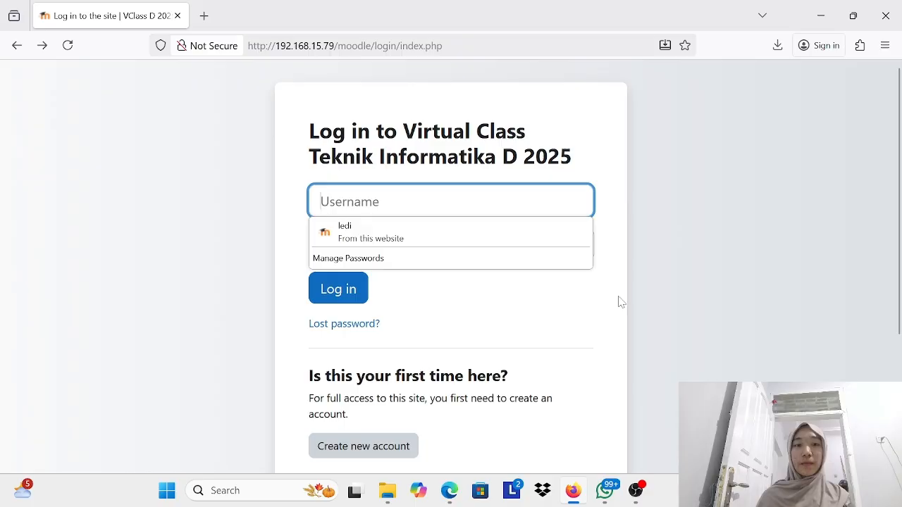
Step: Log in to the virtual class with the student's username and account password
left_click(620, 301)
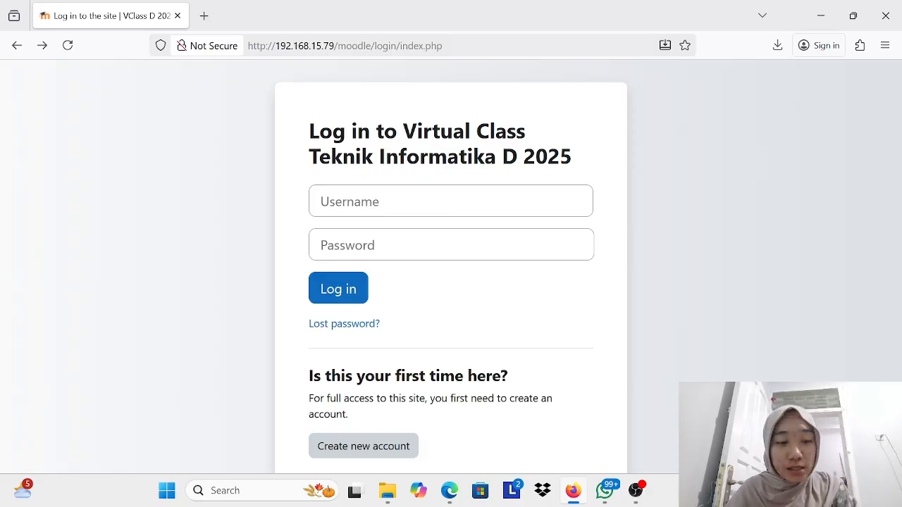
left_click(451, 201)
type("ledi")
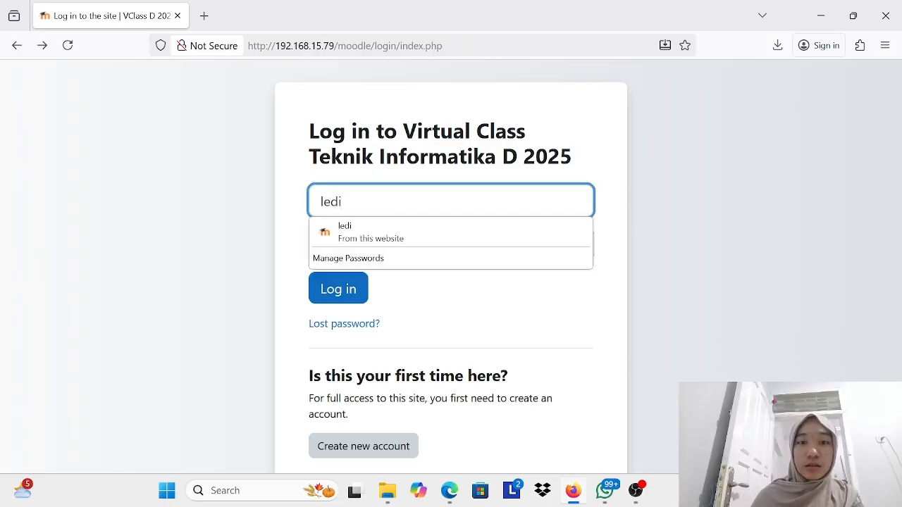
left_click(642, 246)
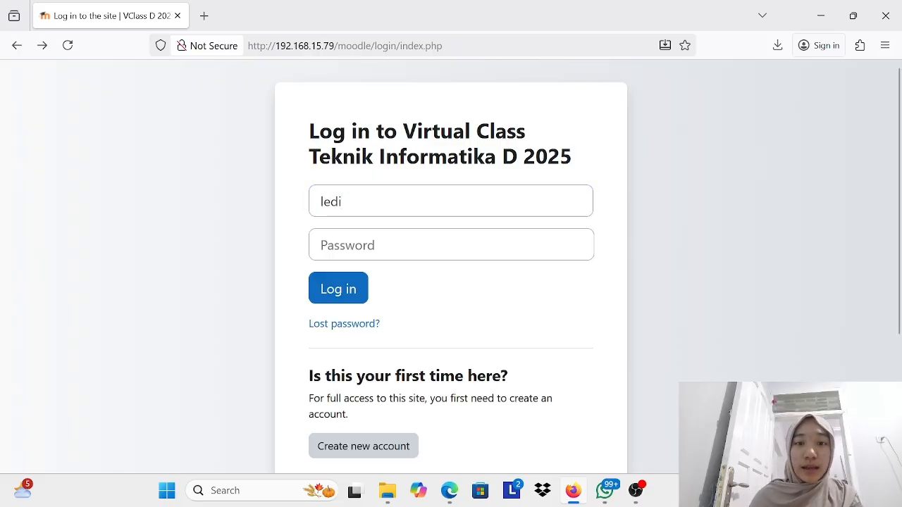
left_click(451, 245)
key("Caps_Lock")
type("•")
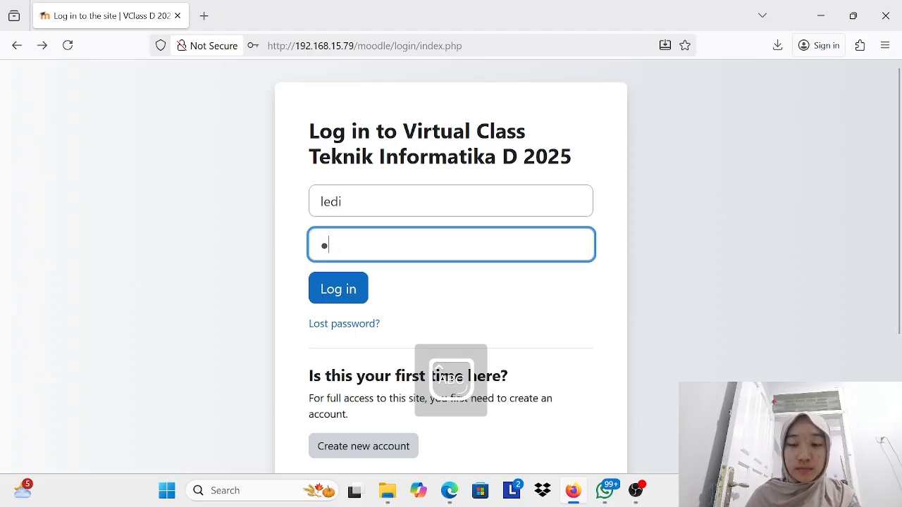
key("Caps_Lock")
type("••••••••••••")
key("Return")
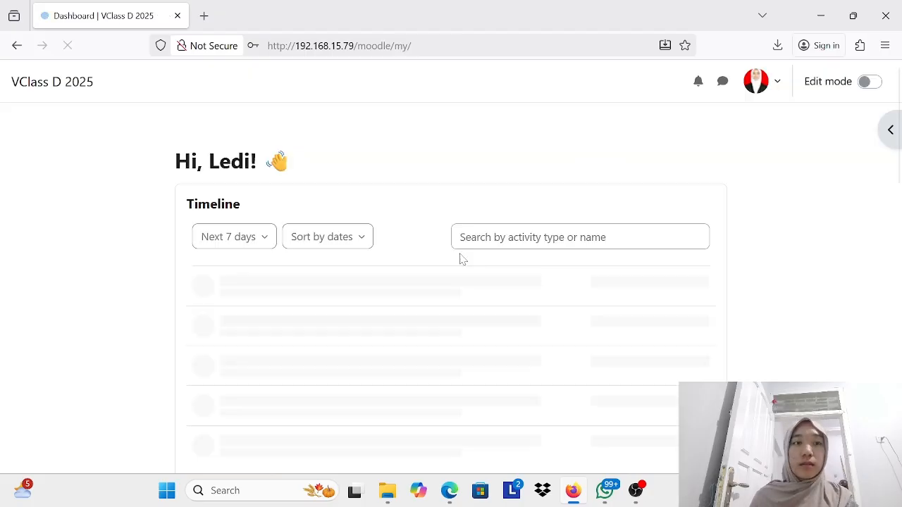
Step: Examine the student's dashboard timeline, and review the assignments and available courses on the site's home page
scroll(455, 186, "down", 1)
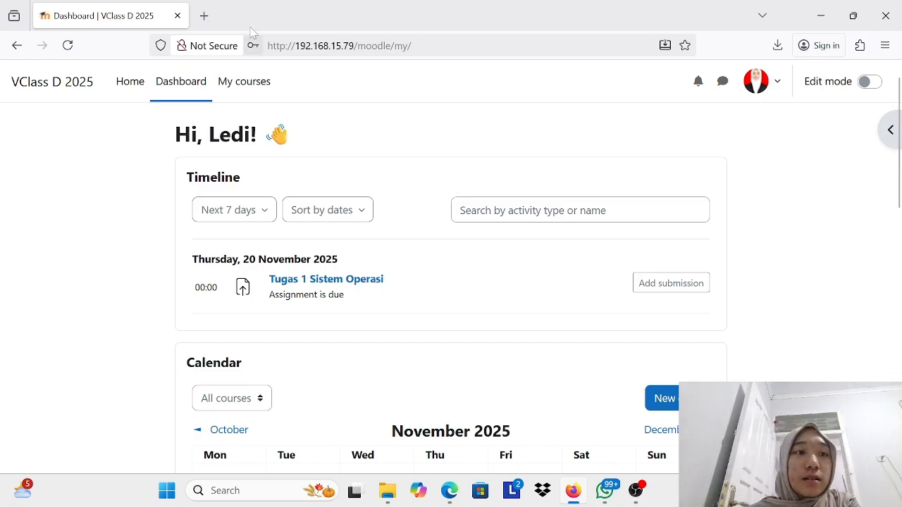
left_click(127, 98)
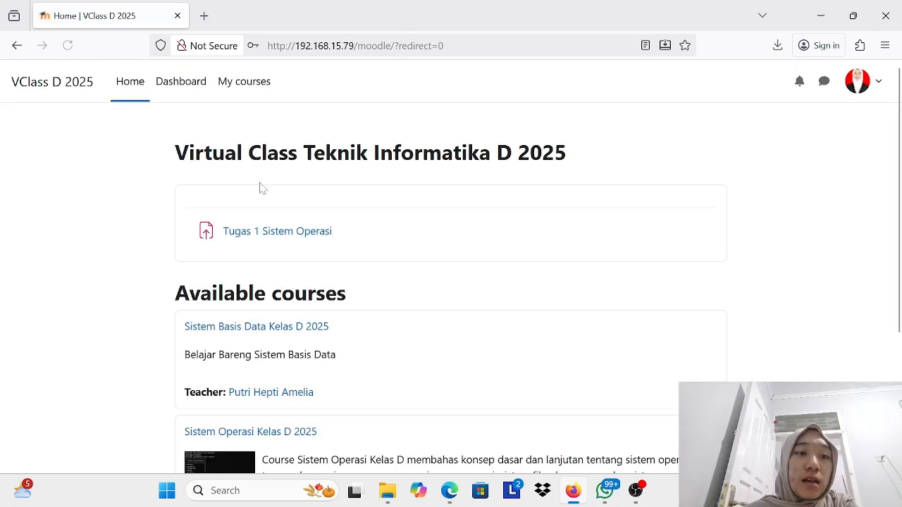
scroll(258, 185, "down", 3)
scroll(180, 167, "down", 2)
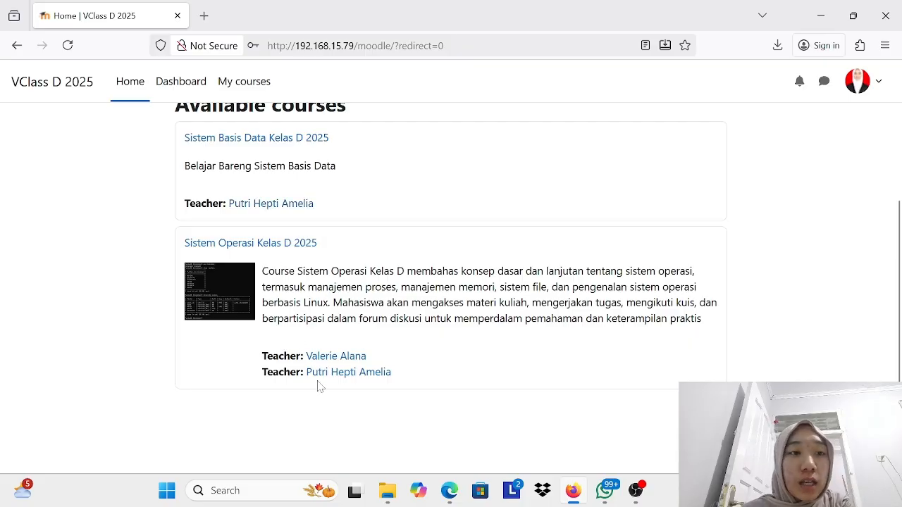
scroll(271, 210, "up", 3)
scroll(272, 207, "down", 3)
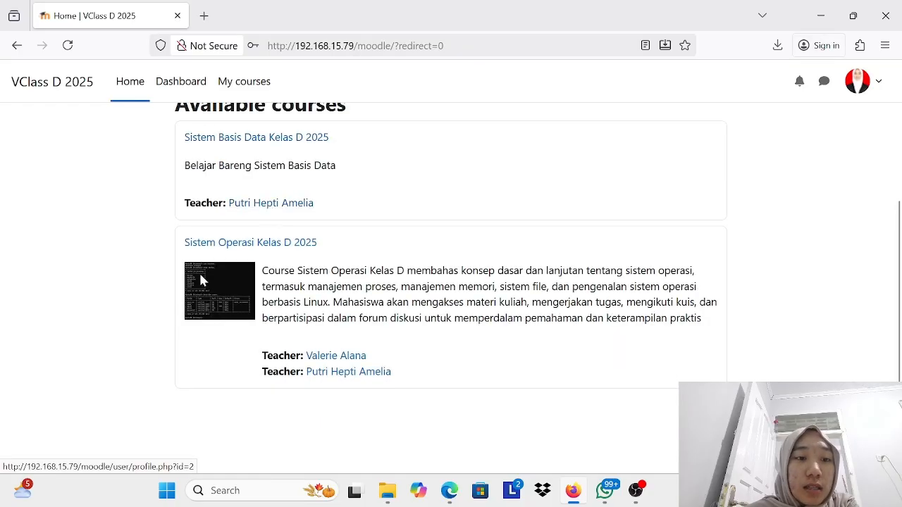
Step: Open the Sistem Operasi Kelas D 2025 course and examine its announcements and weekly sections
left_click(237, 245)
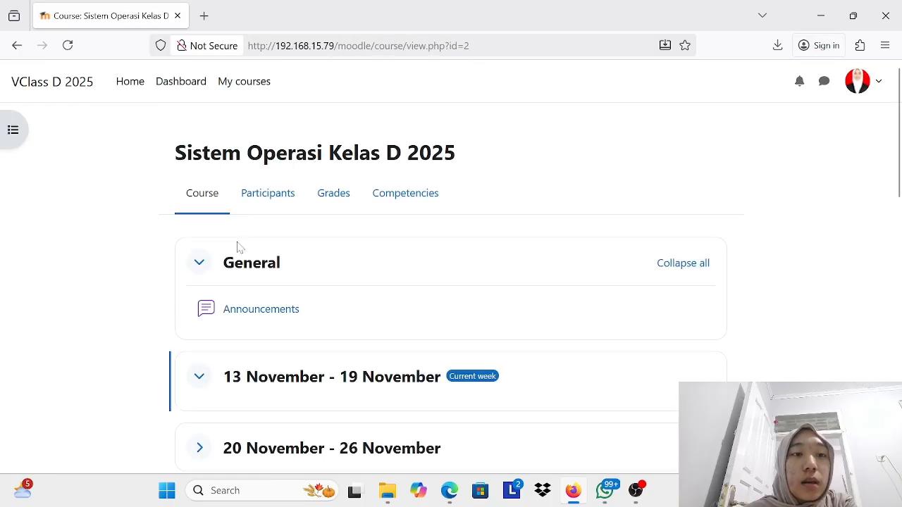
scroll(237, 246, "down", 1)
scroll(238, 247, "down", 1)
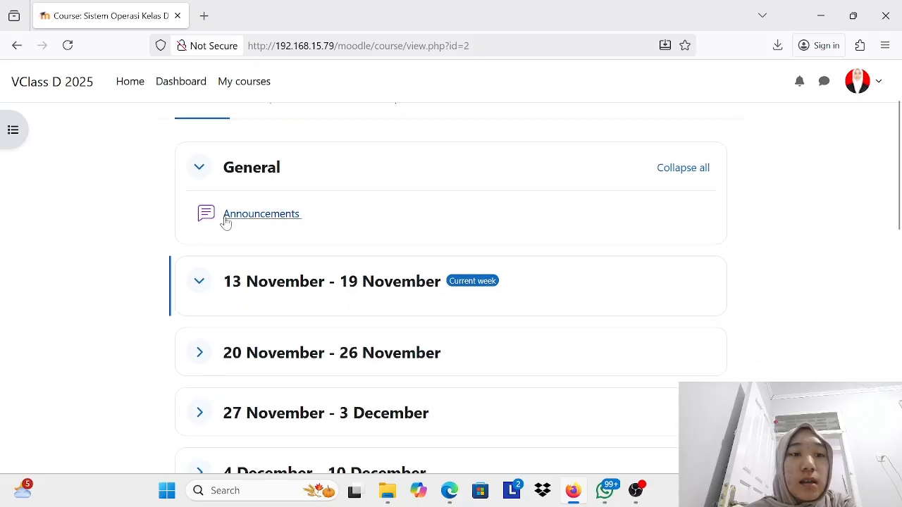
scroll(365, 305, "up", 3)
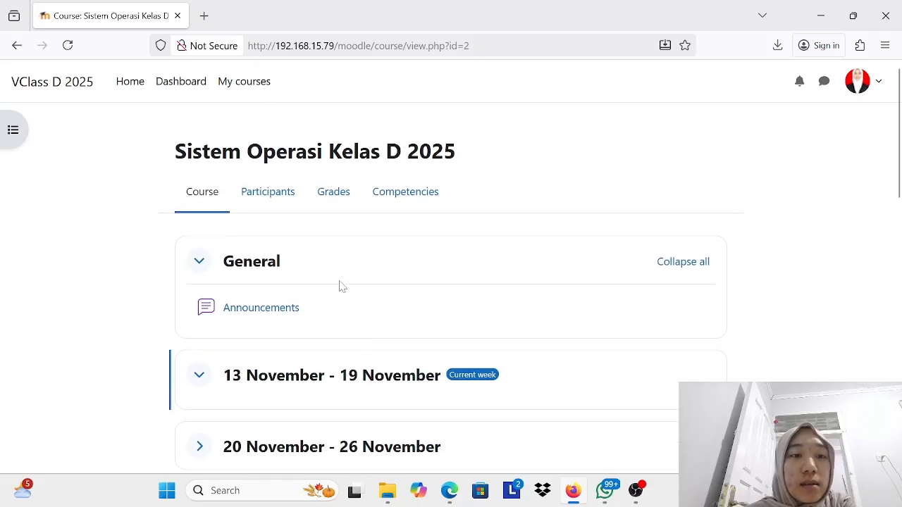
scroll(353, 357, "down", 3)
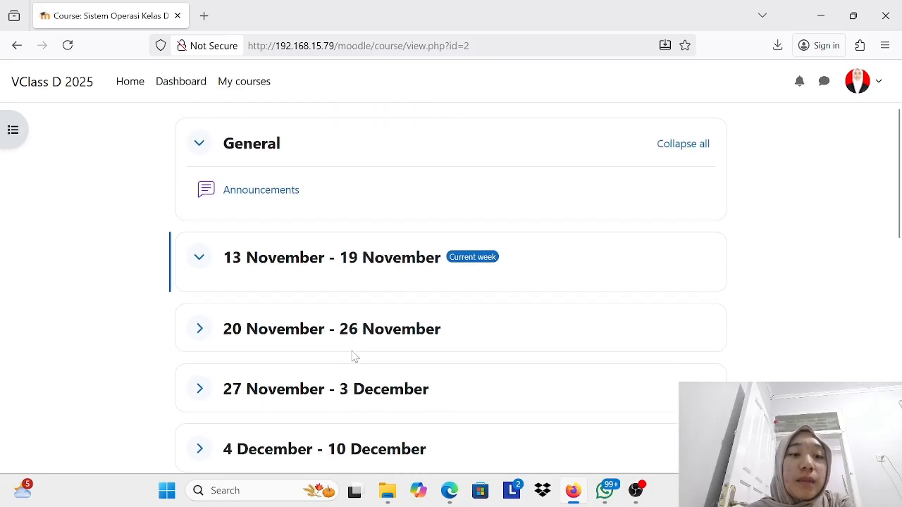
Step: Collapse the General and 13 November - 19 November sections and expand the 20 November - 26 November section
left_click(199, 257)
left_click(199, 258)
left_click(199, 261)
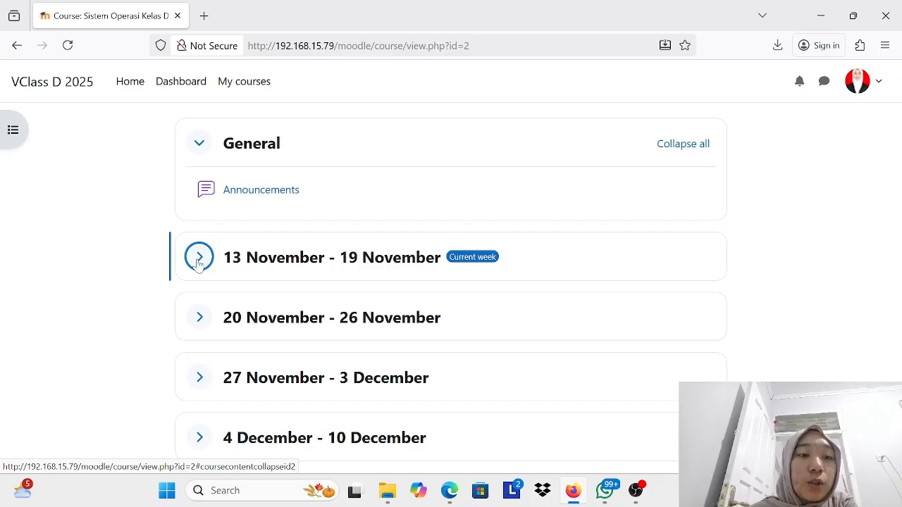
left_click(199, 317)
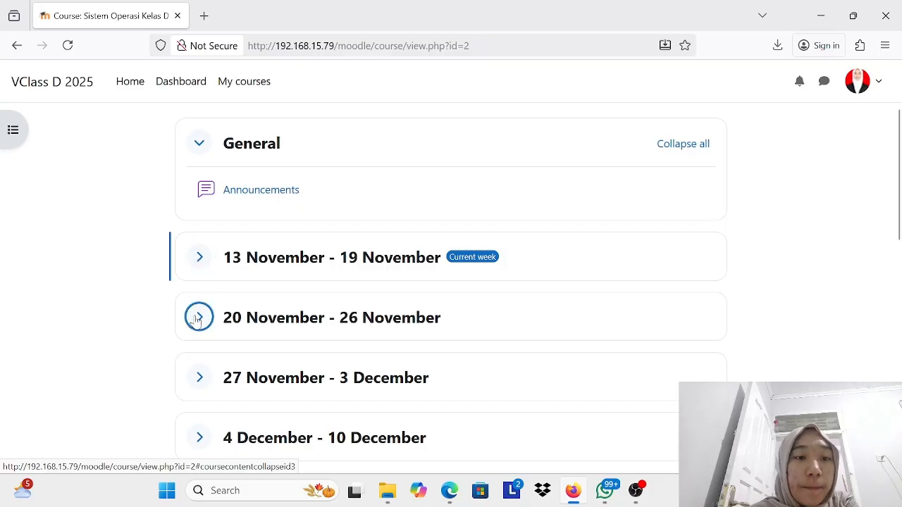
left_click(199, 145)
left_click(200, 145)
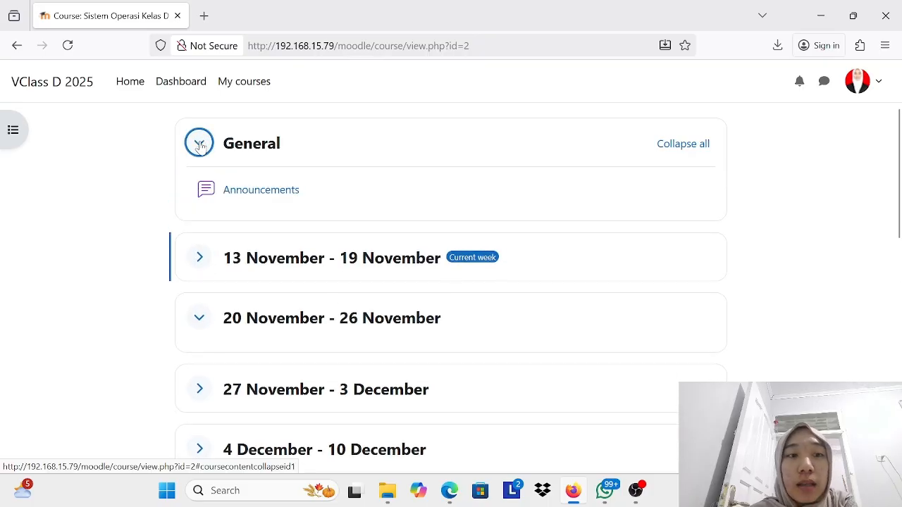
left_click(199, 145)
Step: Display the course's participants as the student and examine the enrolled users, their roles and the filter options
scroll(370, 262, "up", 2)
scroll(366, 258, "up", 1)
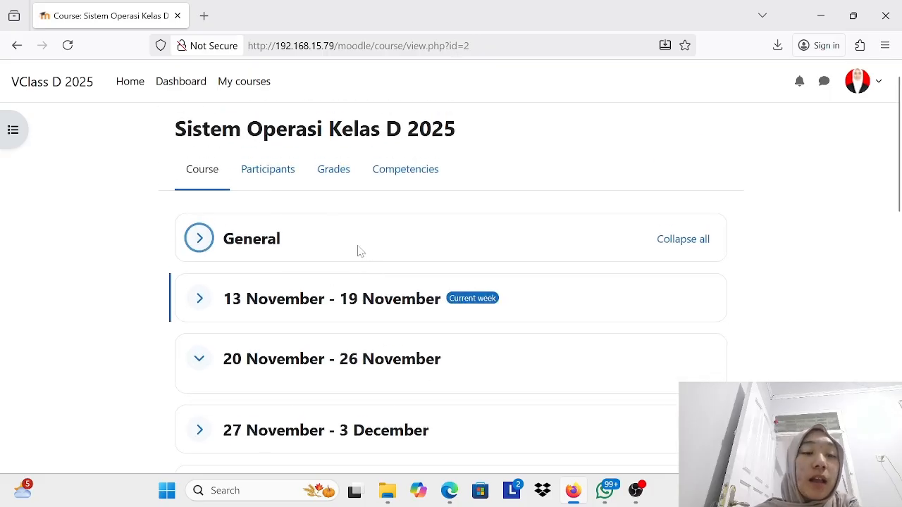
left_click(268, 173)
scroll(348, 297, "down", 3)
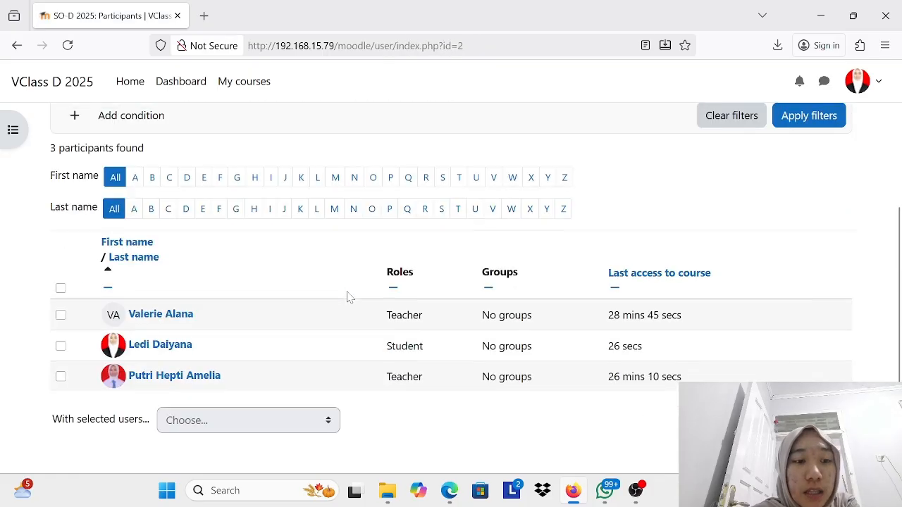
scroll(301, 227, "up", 3)
scroll(303, 228, "down", 3)
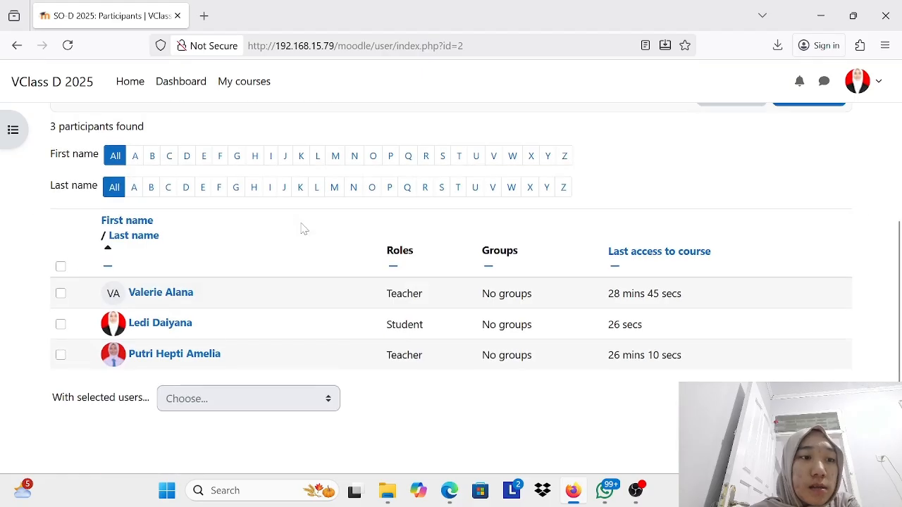
scroll(301, 228, "up", 3)
scroll(302, 228, "down", 3)
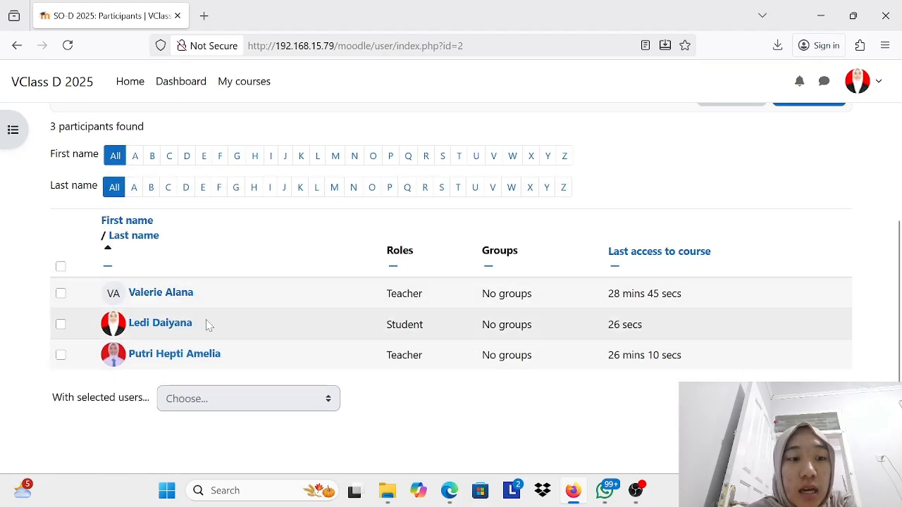
scroll(476, 339, "up", 3)
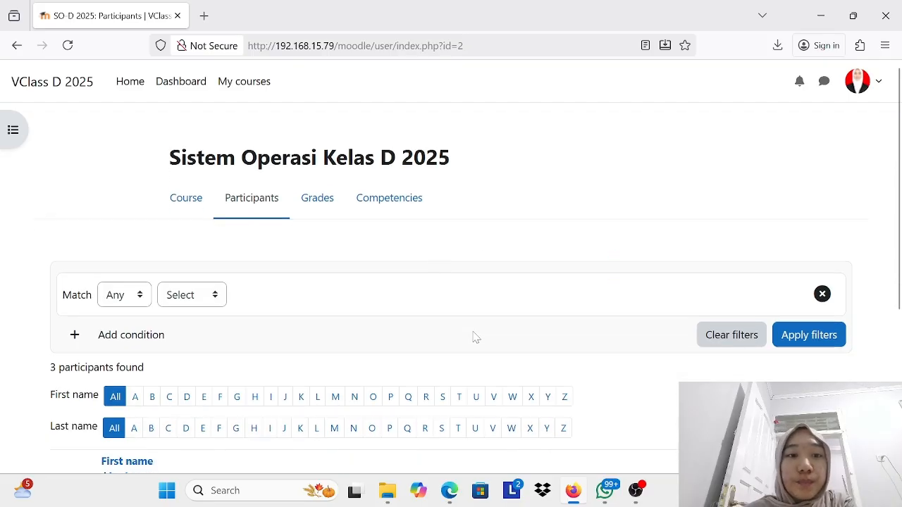
Step: Open the student's grades for the course, collapse and re-expand the course category, and examine the user report
left_click(313, 199)
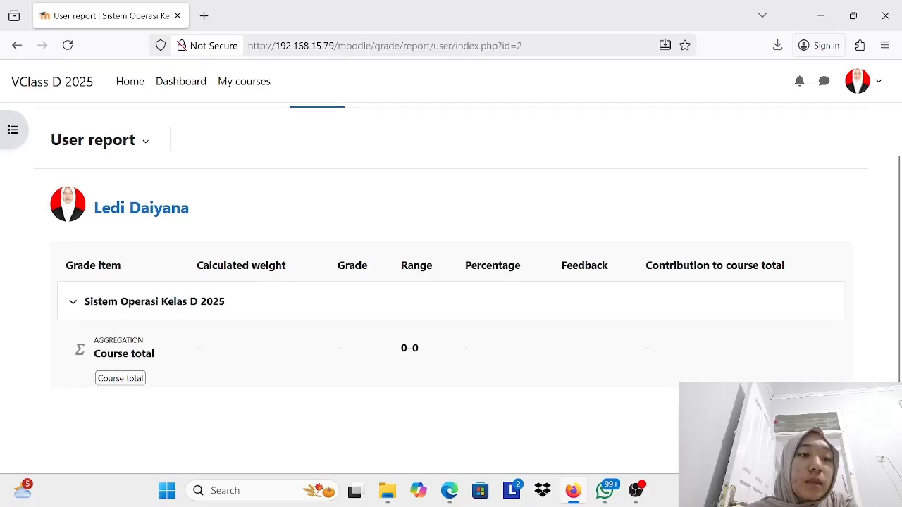
left_click(72, 309)
left_click(73, 355)
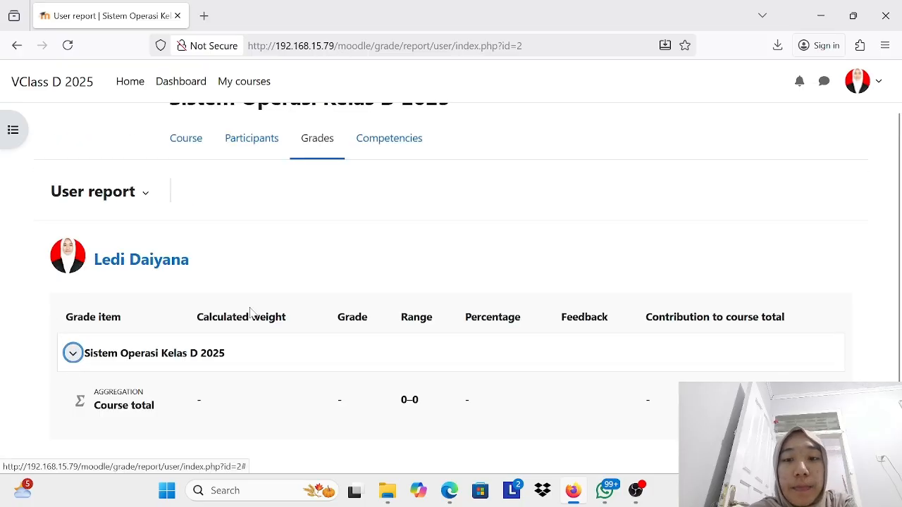
scroll(332, 161, "down", 1)
Step: View the course's competencies and return to the course page
scroll(334, 159, "up", 2)
left_click(389, 185)
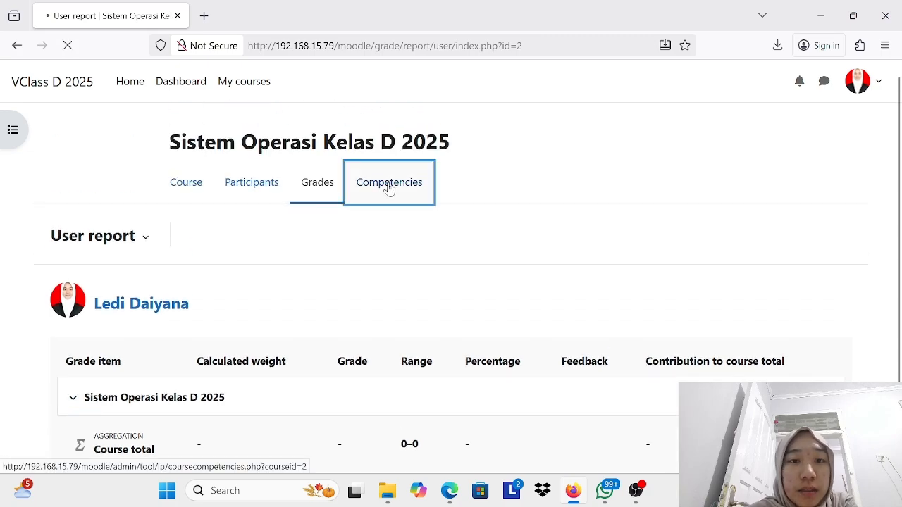
left_click(189, 201)
Step: Open the student's dashboard and review the timeline and calendar
left_click(178, 76)
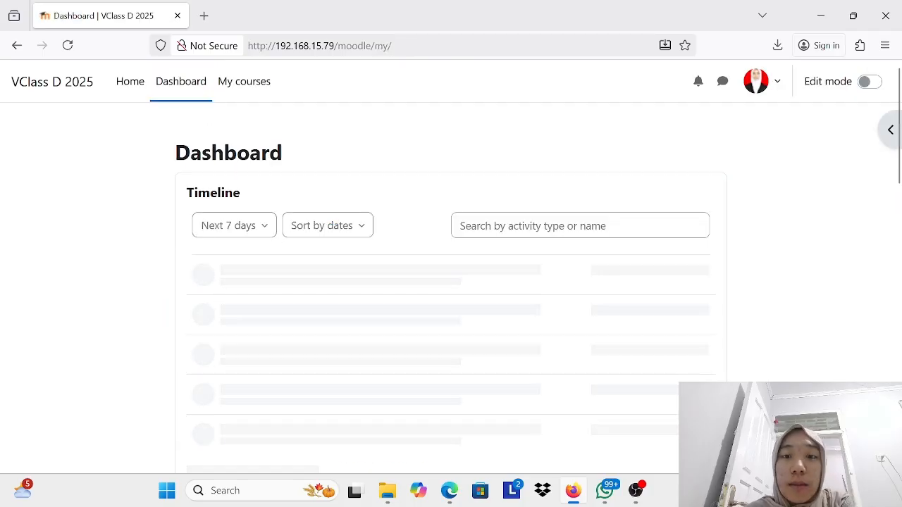
scroll(492, 218, "down", 3)
scroll(492, 219, "up", 1)
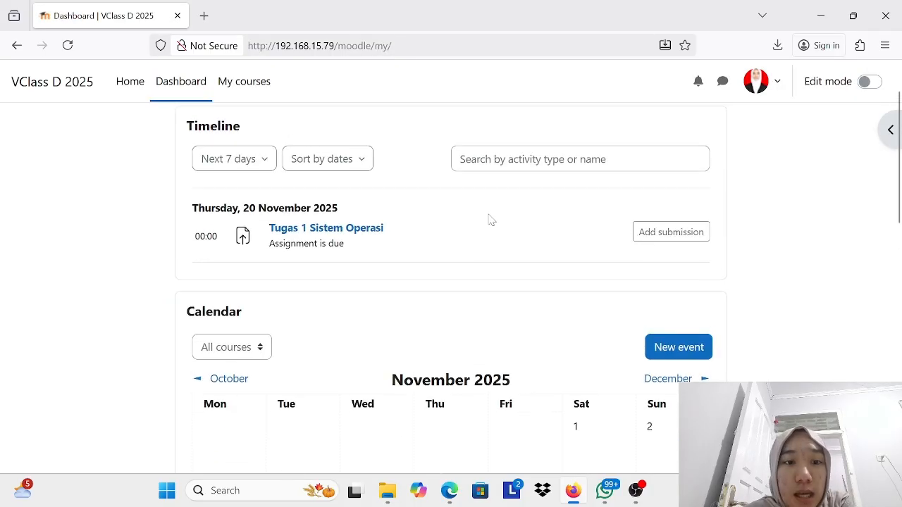
Step: Open the Tugas 1 Sistem Operasi assignment from the dashboard timeline and review its details and submission status
scroll(492, 219, "down", 1)
scroll(411, 225, "up", 1)
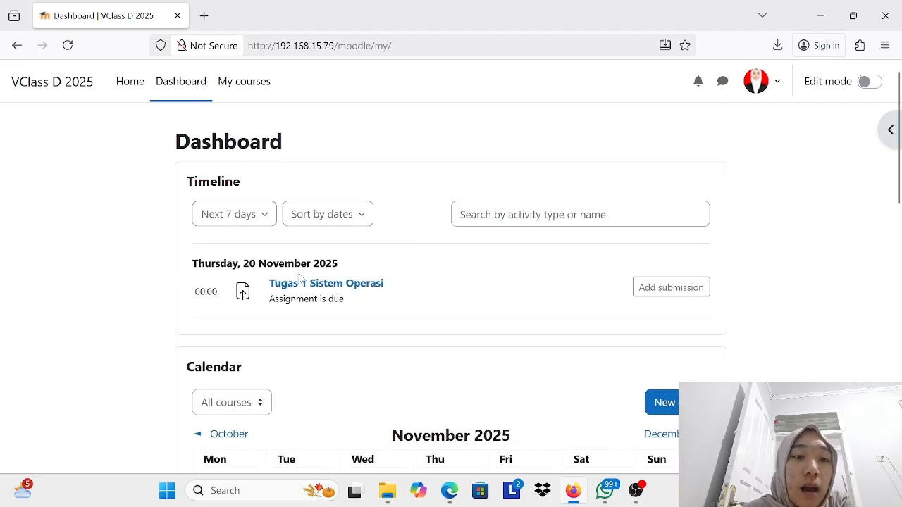
scroll(396, 346, "down", 1)
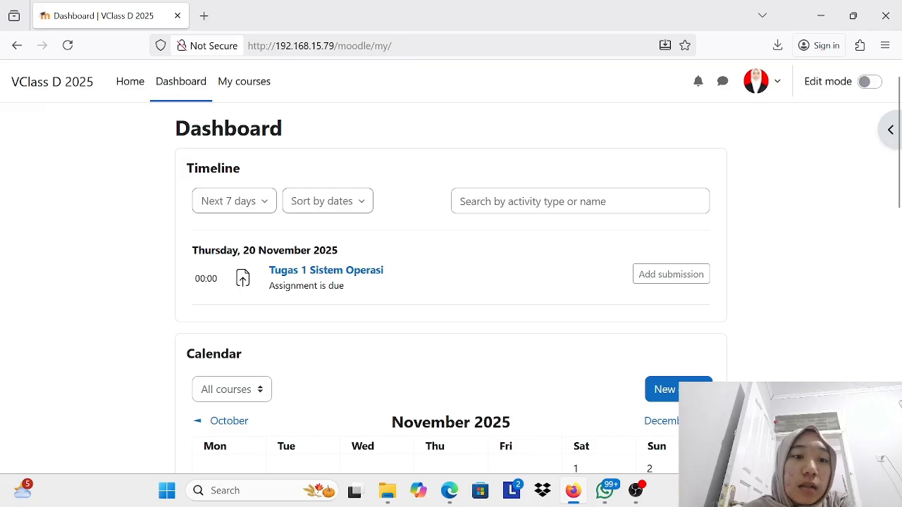
scroll(573, 217, "down", 2)
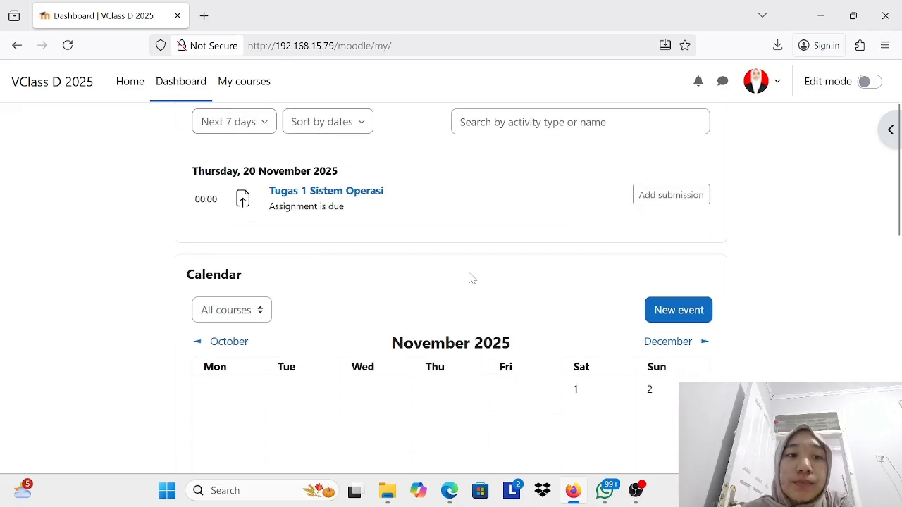
scroll(442, 182, "up", 3)
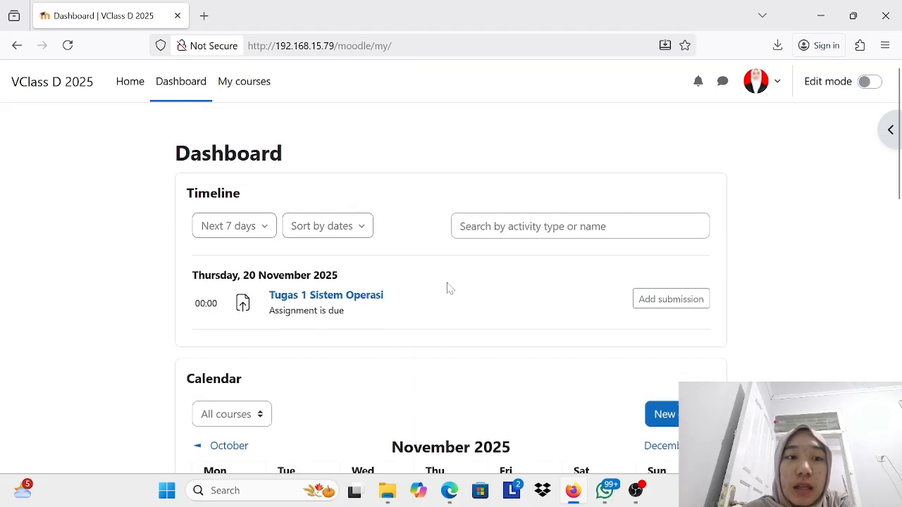
left_click(329, 302)
scroll(329, 303, "down", 5)
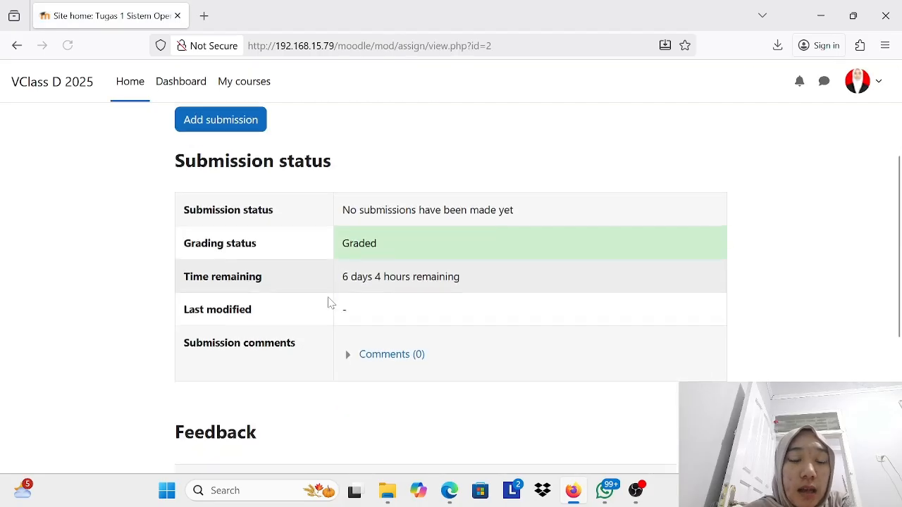
scroll(329, 303, "up", 5)
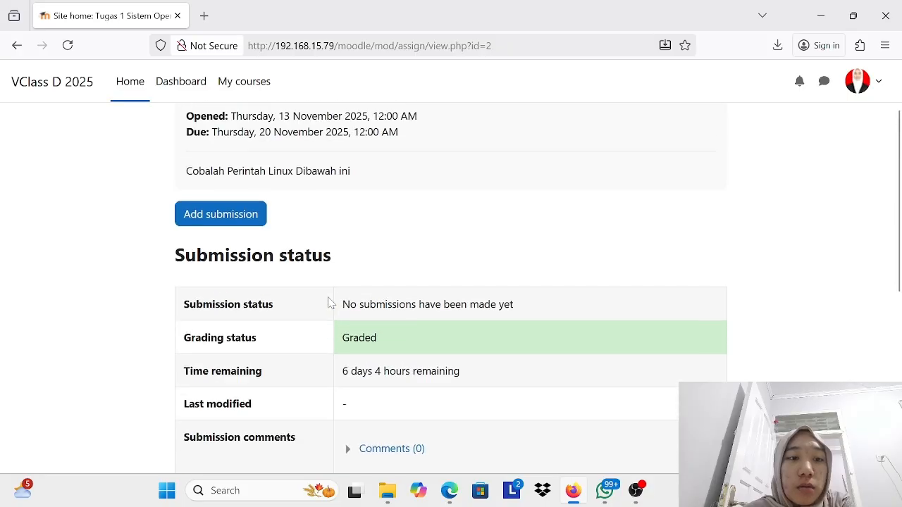
scroll(421, 424, "down", 3)
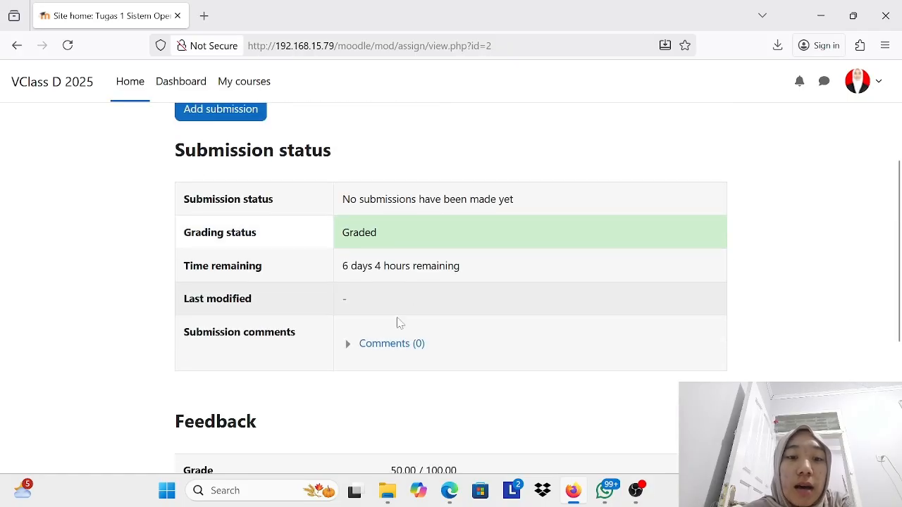
scroll(399, 358, "up", 3)
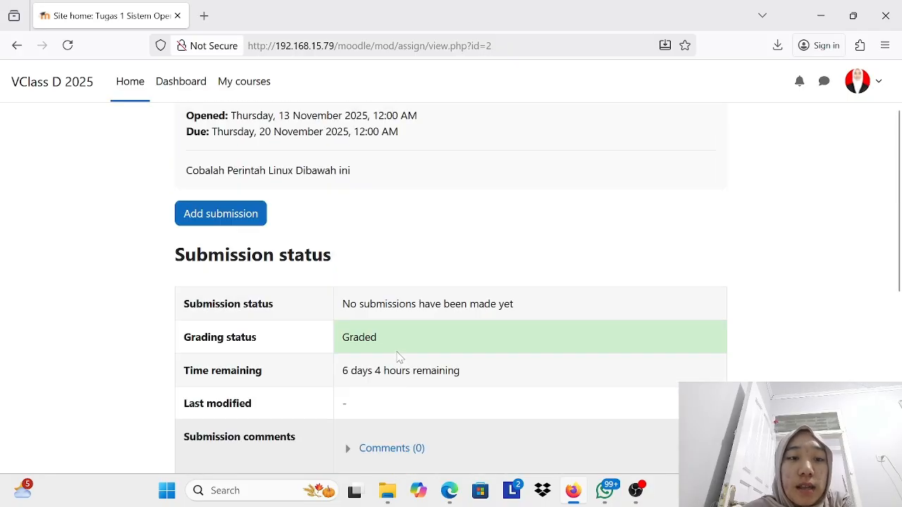
Step: Start a submission for the assignment and browse the computer for a file to upload
left_click(222, 239)
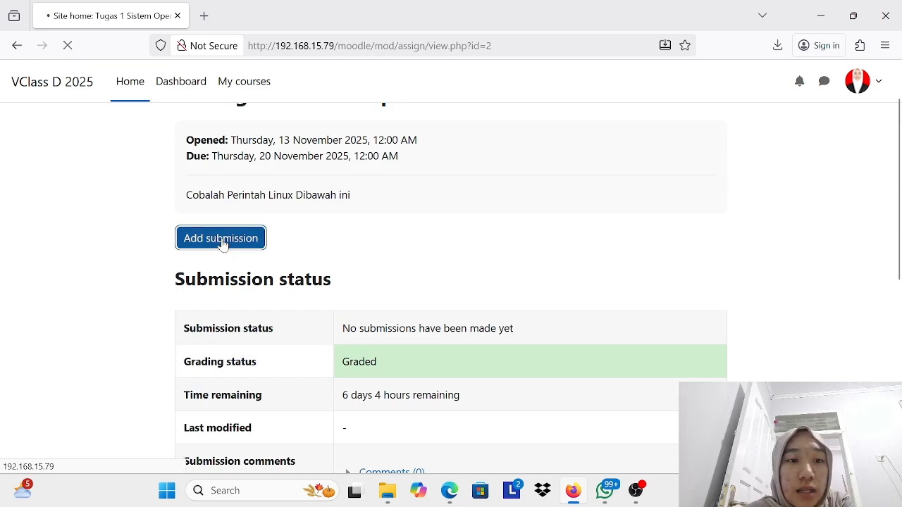
scroll(529, 376, "down", 3)
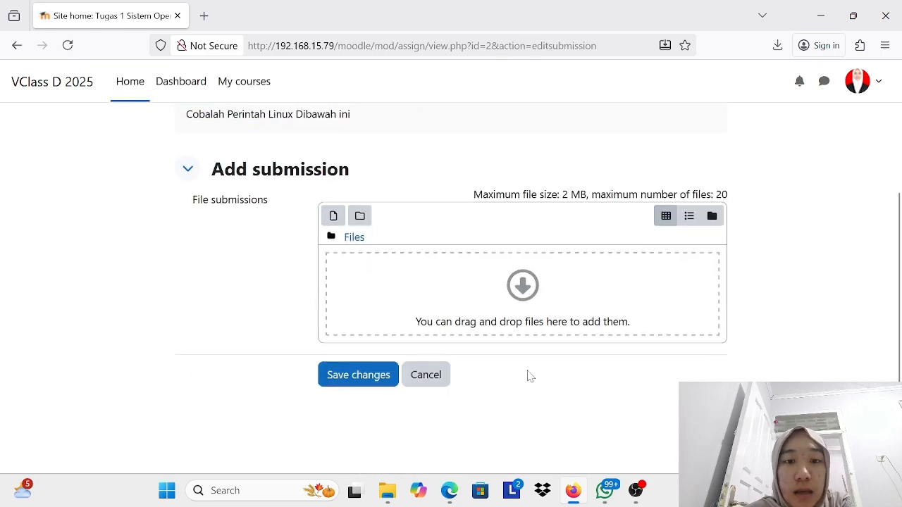
left_click(425, 259)
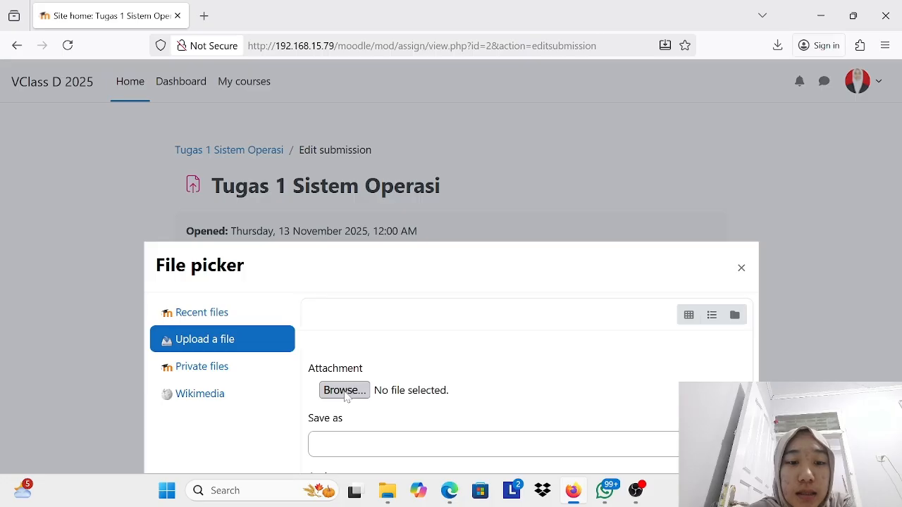
left_click(346, 390)
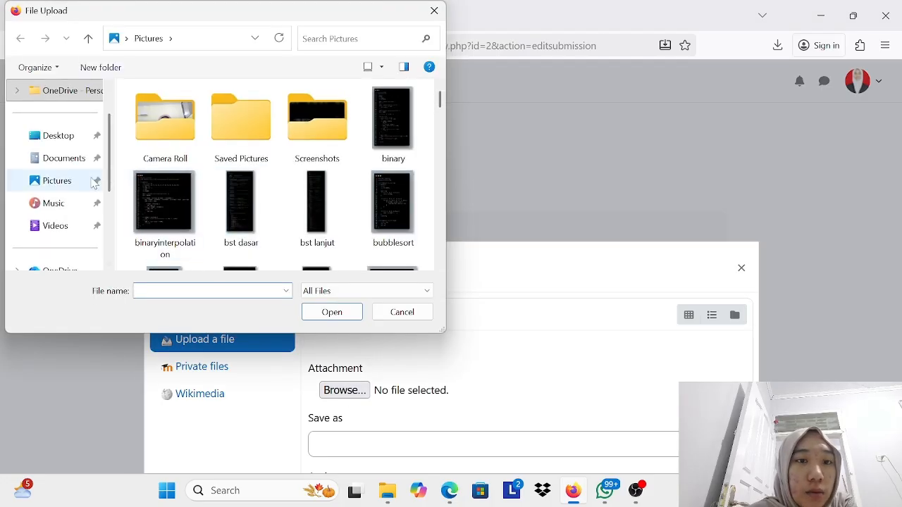
Step: Upload the student's Judul 2_SO_PSTI-D_ACC PDF from the praktikum SO folder on New Volume (D:) to the submission
scroll(63, 215, "down", 2)
left_click(227, 215)
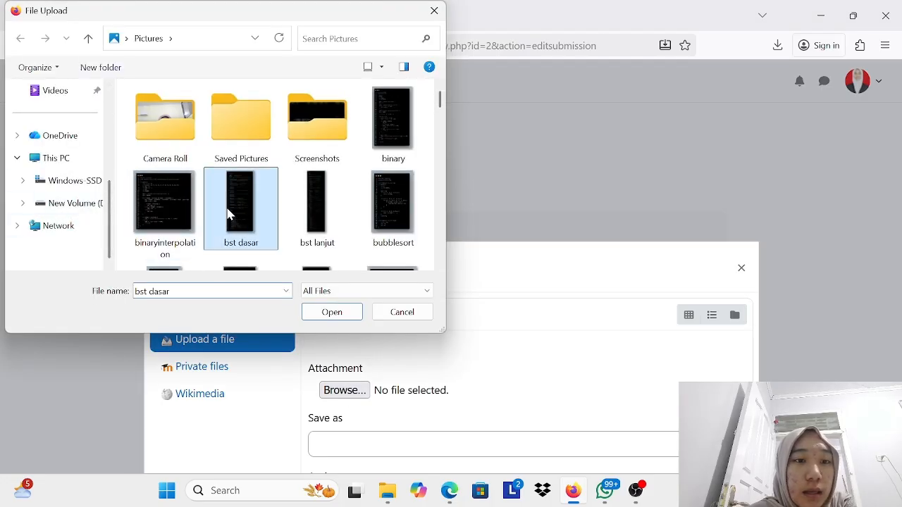
left_click(64, 202)
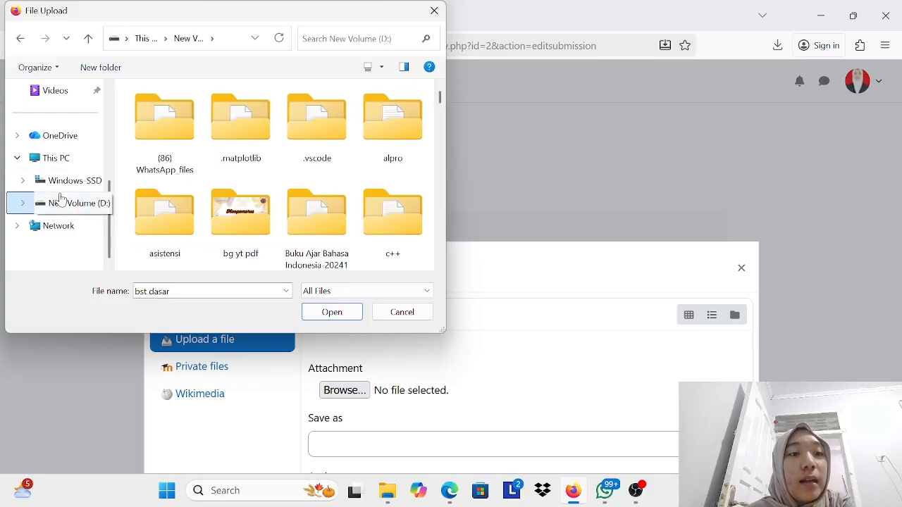
scroll(349, 188, "down", 10)
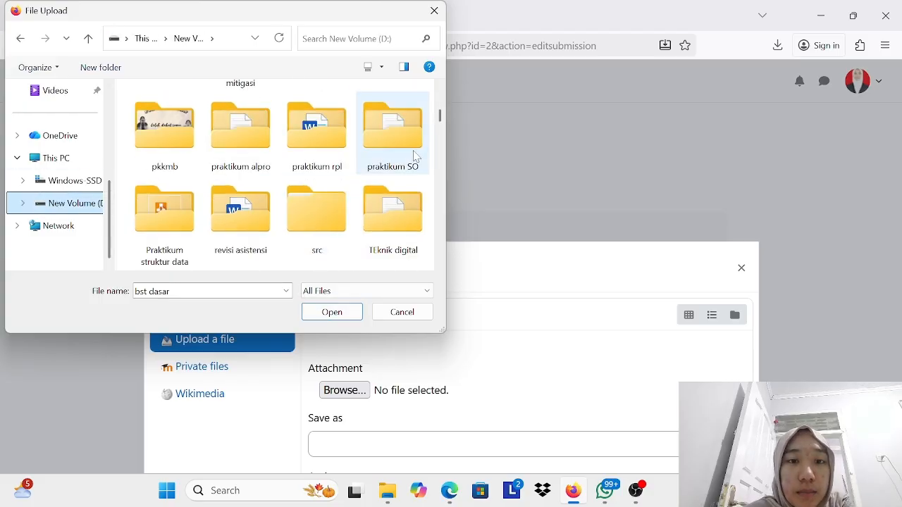
left_click(416, 157)
double_click(415, 156)
scroll(247, 113, "down", 1)
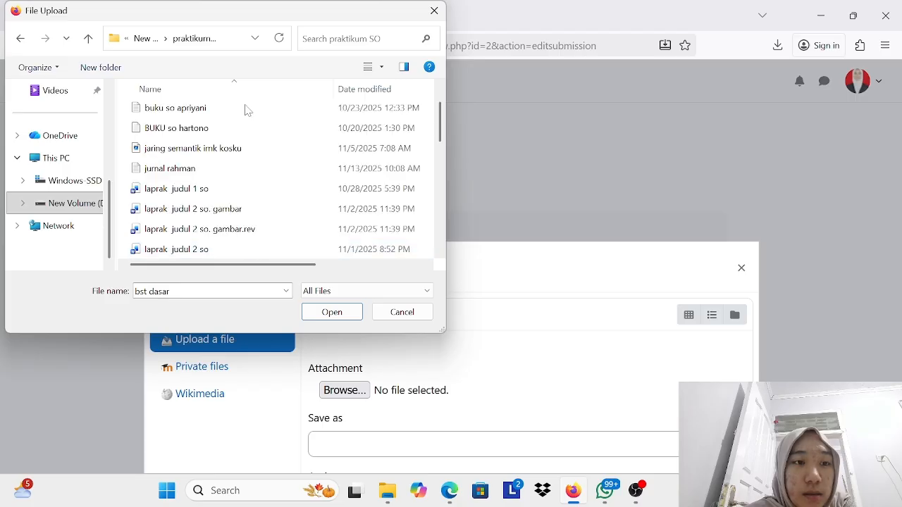
scroll(232, 134, "down", 5)
left_click(233, 109)
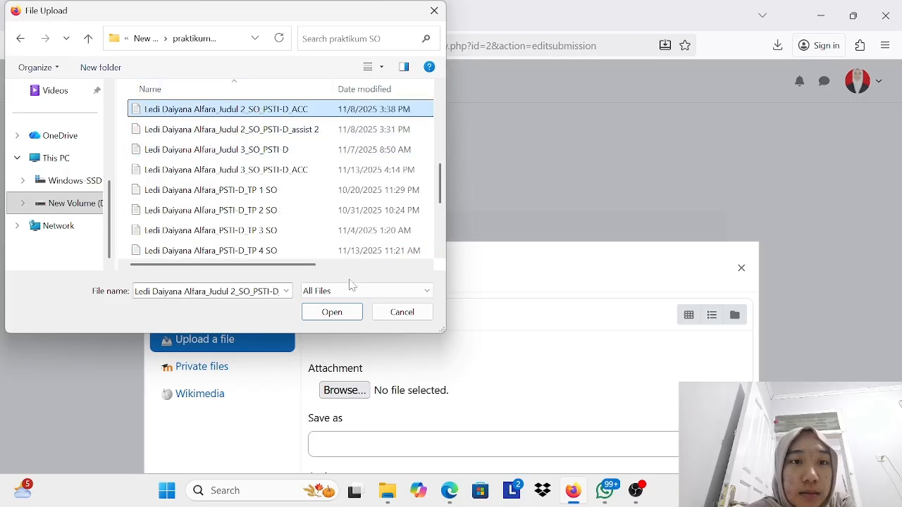
left_click(334, 312)
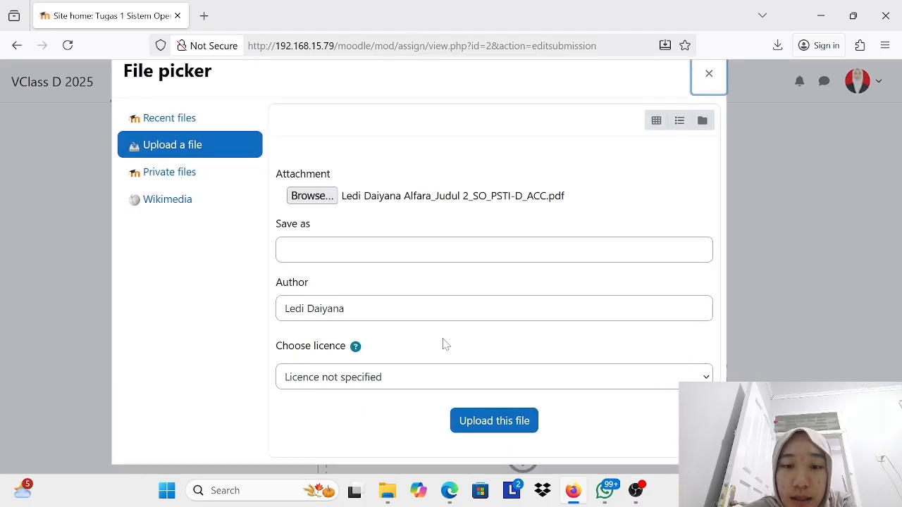
left_click(478, 427)
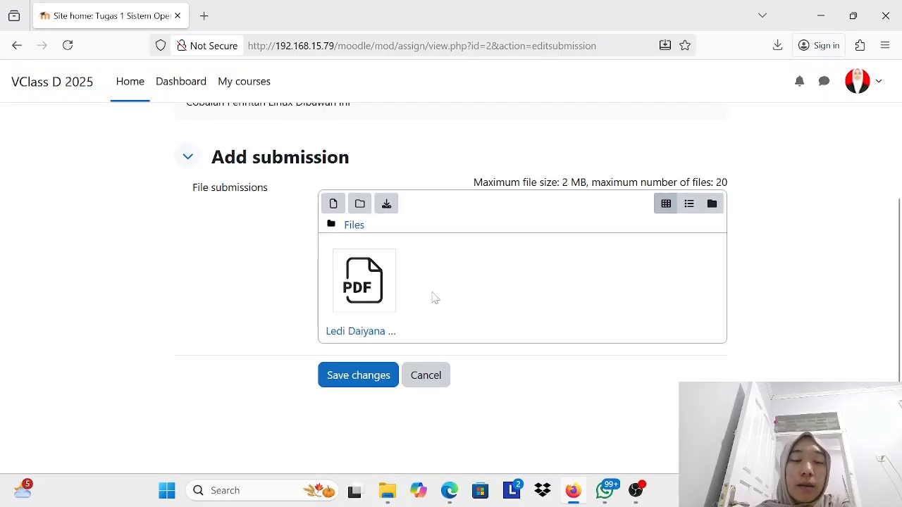
Step: Save the assignment submission and review its status, submitted file and the teacher's feedback
left_click(338, 377)
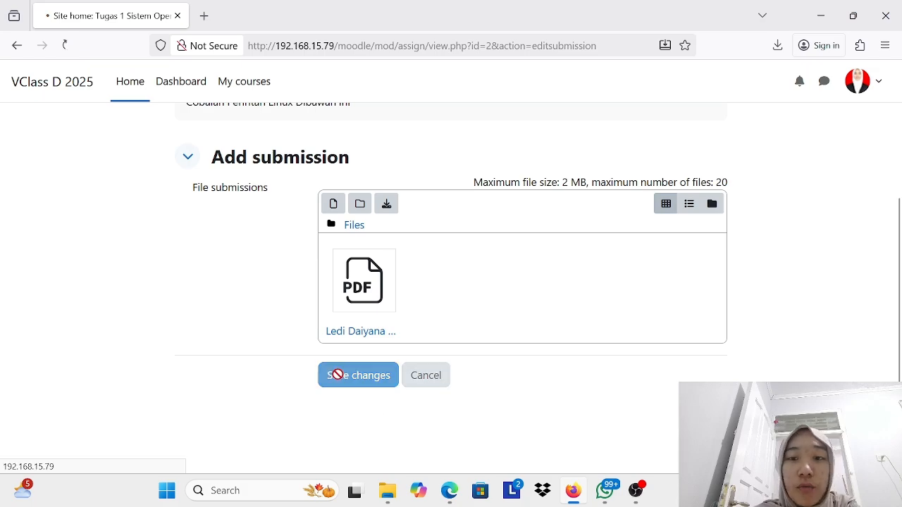
scroll(371, 357, "down", 3)
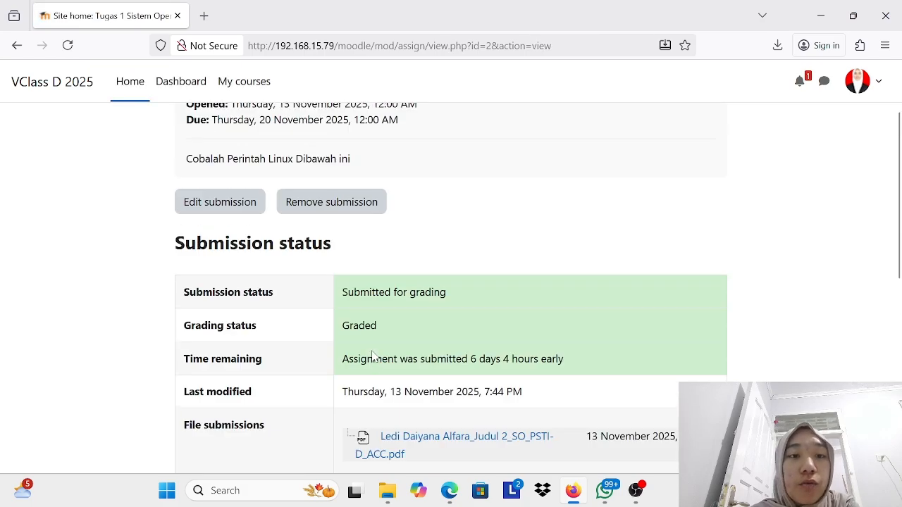
scroll(374, 356, "down", 4)
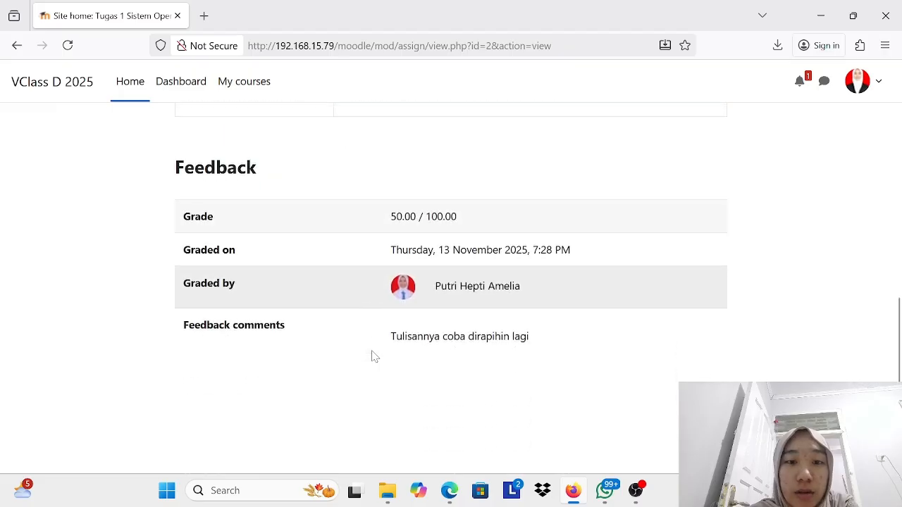
scroll(374, 357, "up", 4)
scroll(374, 357, "up", 3)
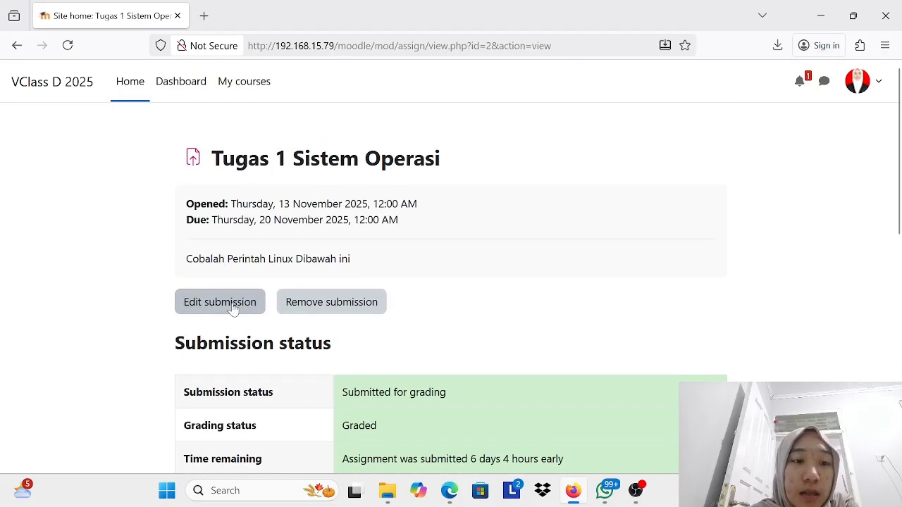
scroll(408, 373, "down", 2)
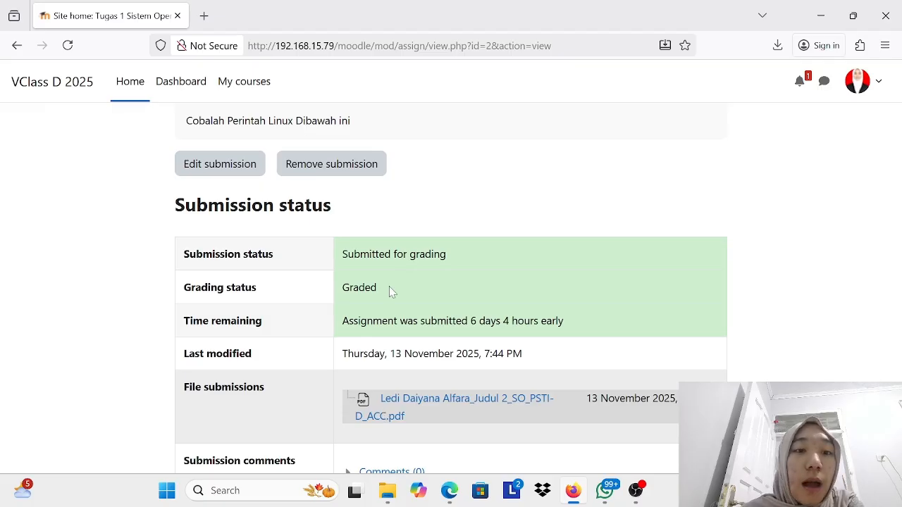
scroll(409, 379, "down", 5)
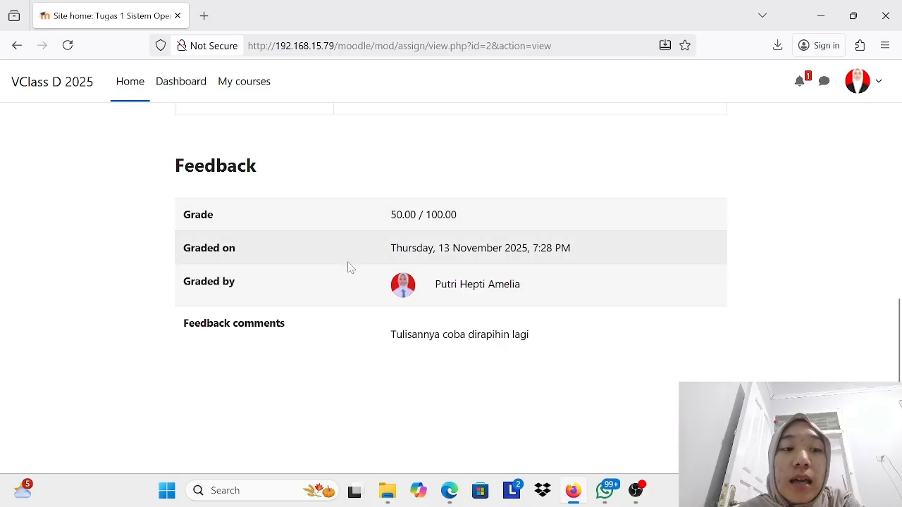
Step: Post the submission comment "Selamat pagi, bu. mohon maaf atas kesalahan file yang saya upload sebelumnya."
scroll(321, 342, "up", 3)
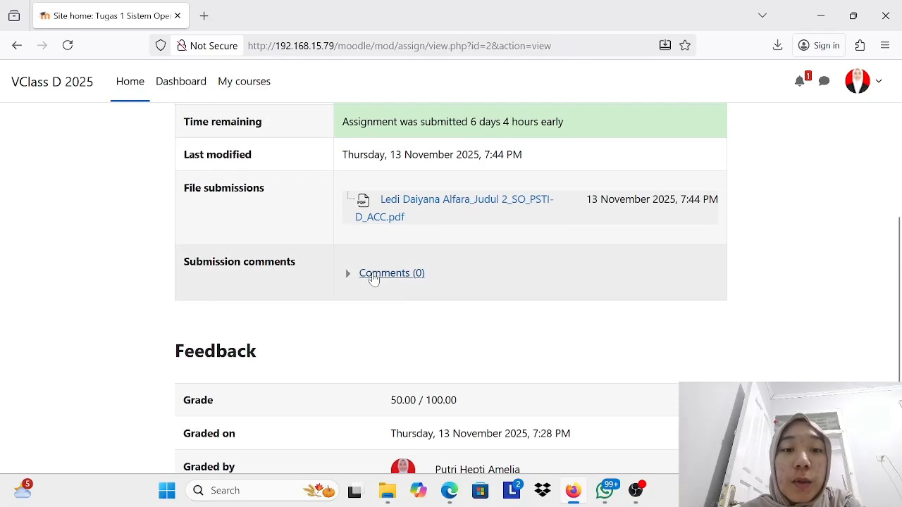
left_click(373, 275)
left_click(394, 298)
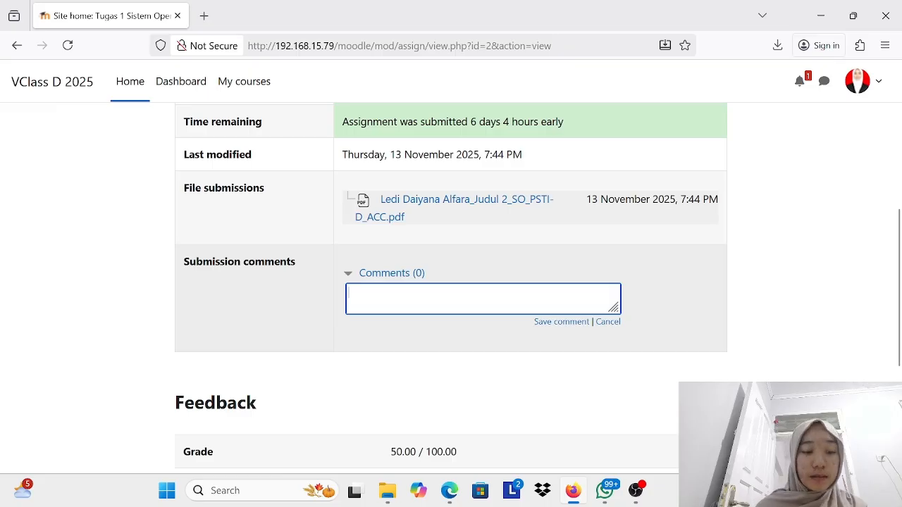
key("Caps_Lock")
type("Selamat pagi, bu. mohon maaf atas kesalahan file yang saya upload sebelumnya.")
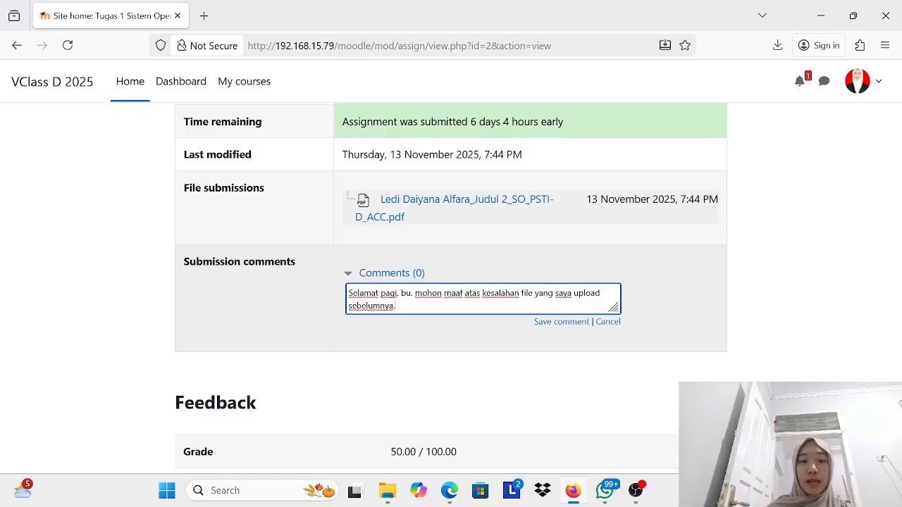
key("Return")
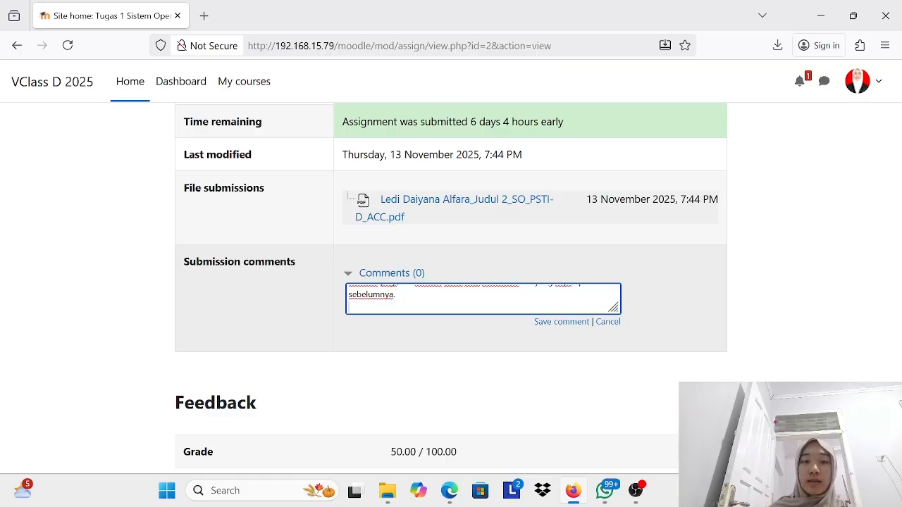
left_click(539, 322)
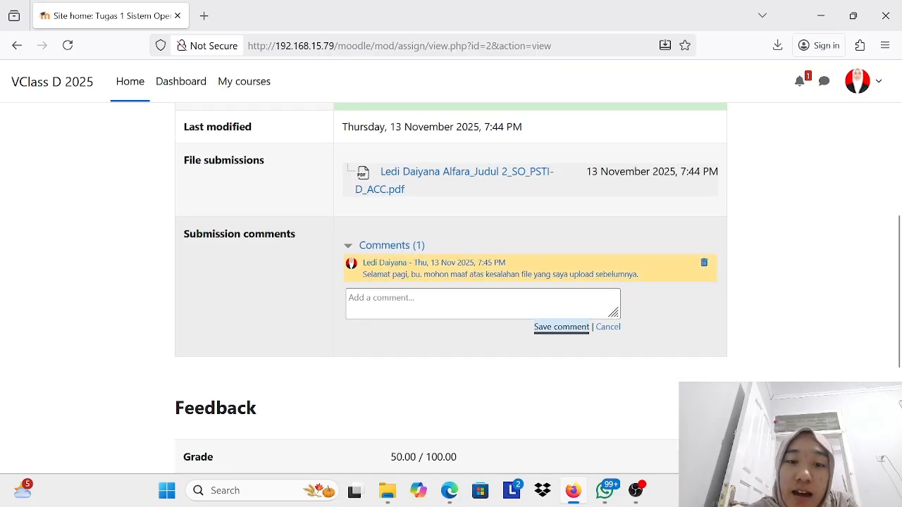
Step: Look over the submission page once more, return to the student's dashboard and check the timeline for activities requiring action
scroll(538, 283, "up", 10)
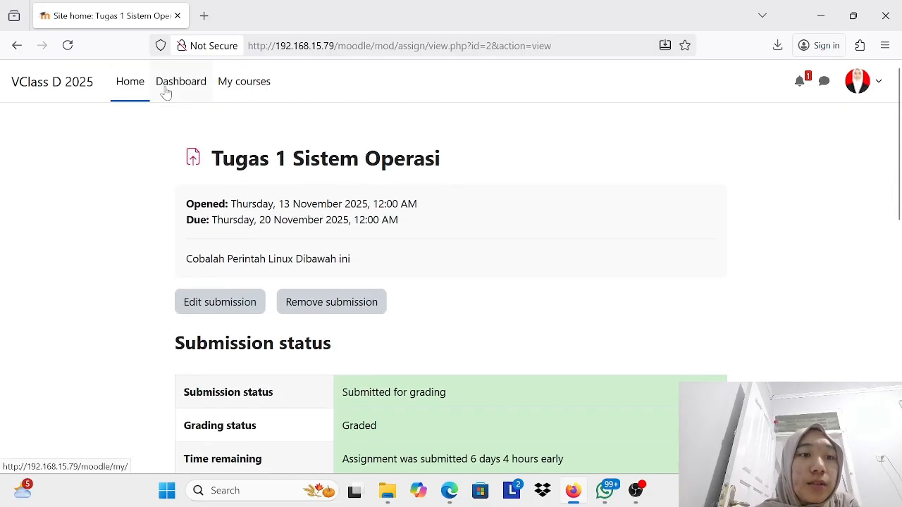
scroll(392, 274, "down", 10)
scroll(394, 271, "up", 7)
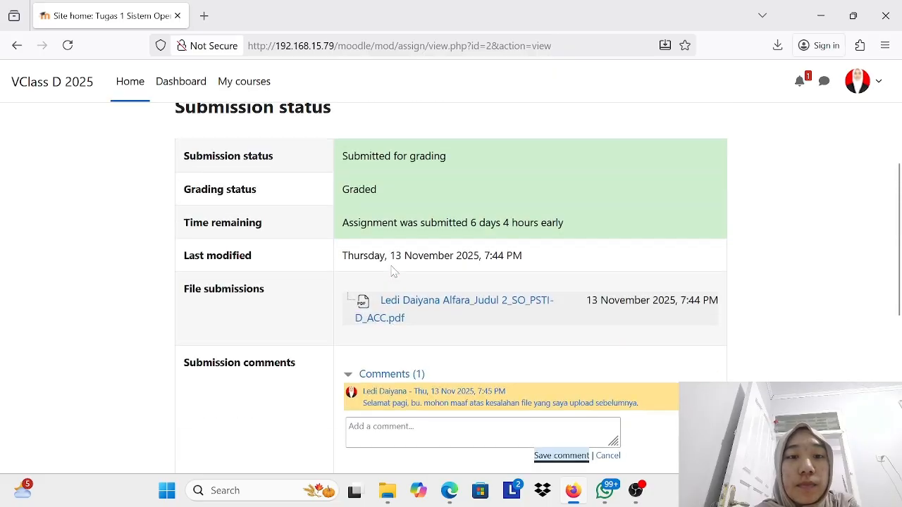
scroll(393, 272, "up", 4)
left_click(179, 90)
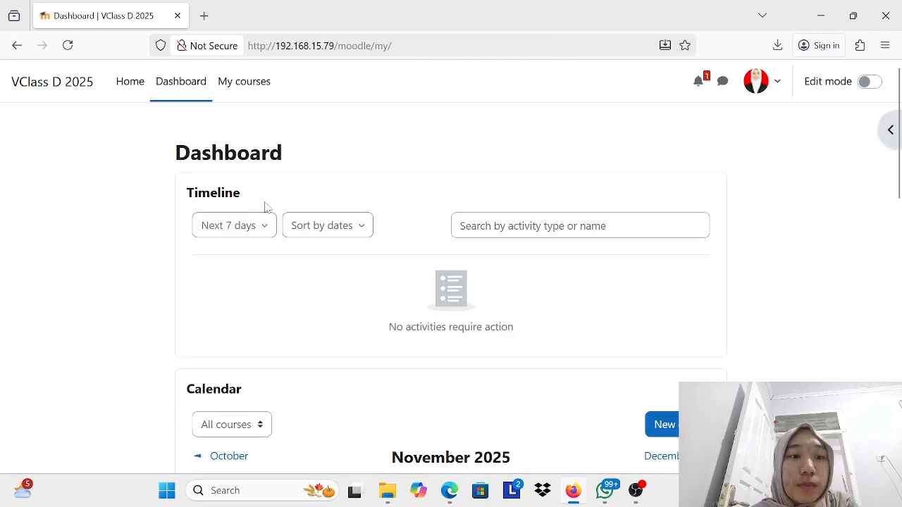
scroll(271, 215, "down", 3)
scroll(211, 155, "up", 3)
Step: Open the Sistem Basis Data Kelas D 2025 course from the site's home page
left_click(138, 88)
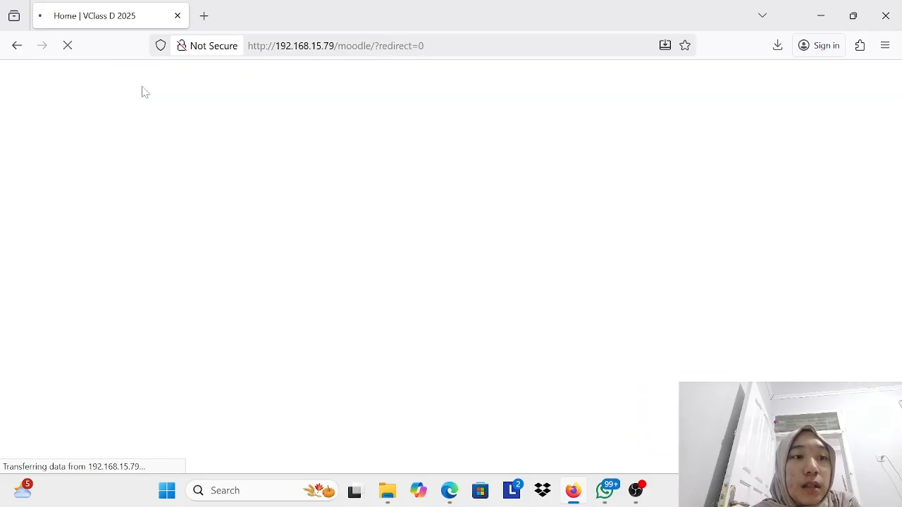
scroll(352, 367, "down", 3)
left_click(243, 225)
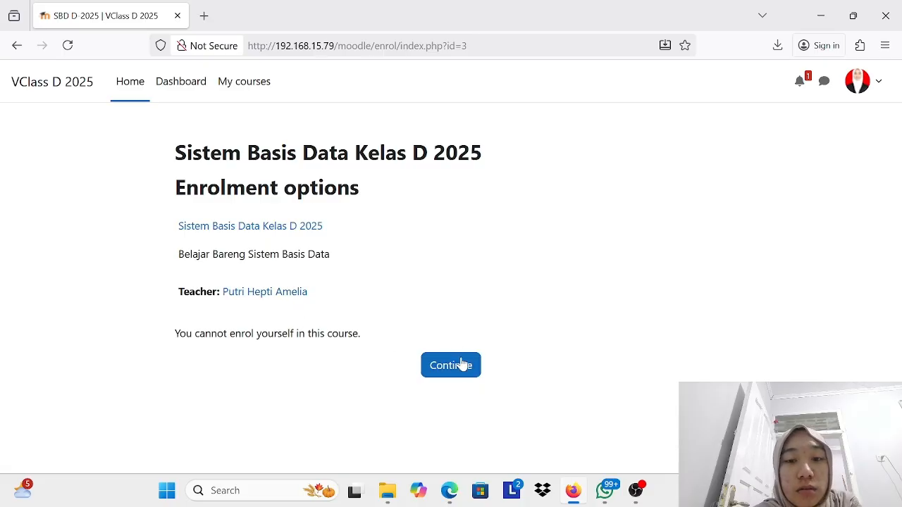
Step: Leave the enrolment options page, then review the site's available courses and the student's own course overview
left_click(451, 365)
scroll(243, 256, "down", 2)
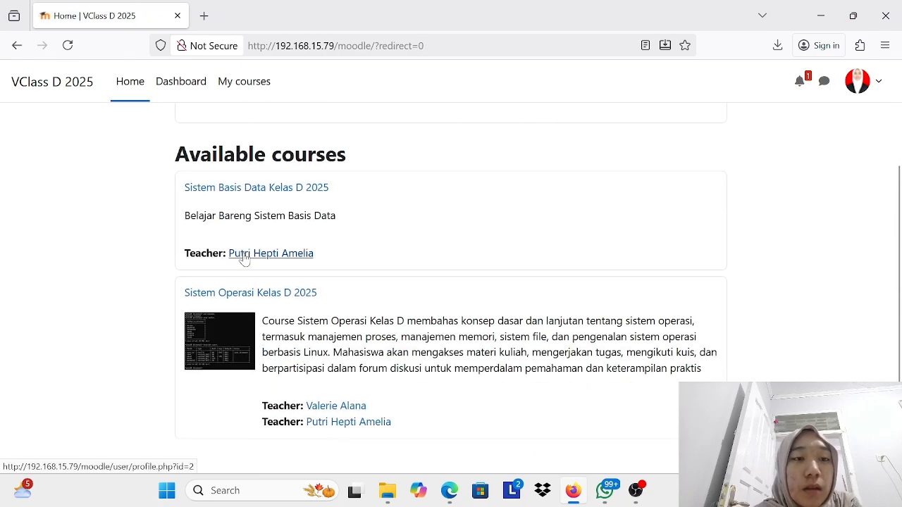
scroll(243, 256, "up", 2)
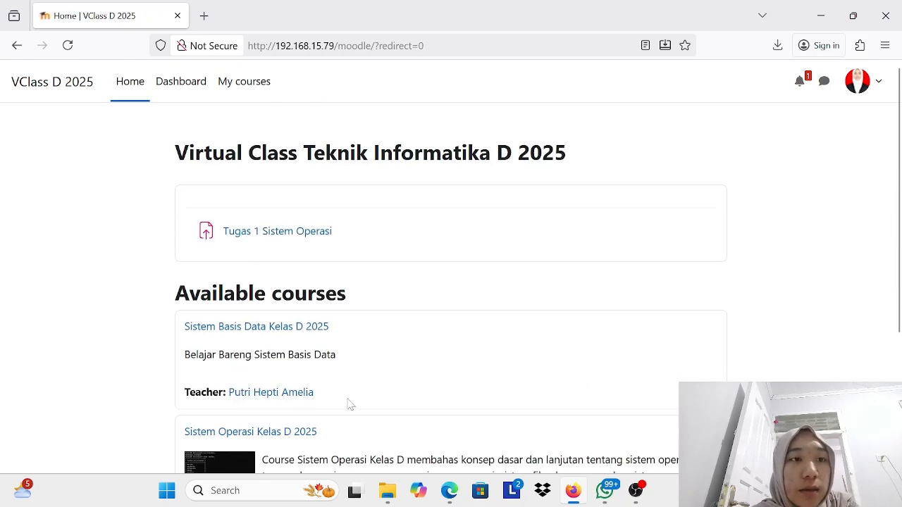
left_click(226, 84)
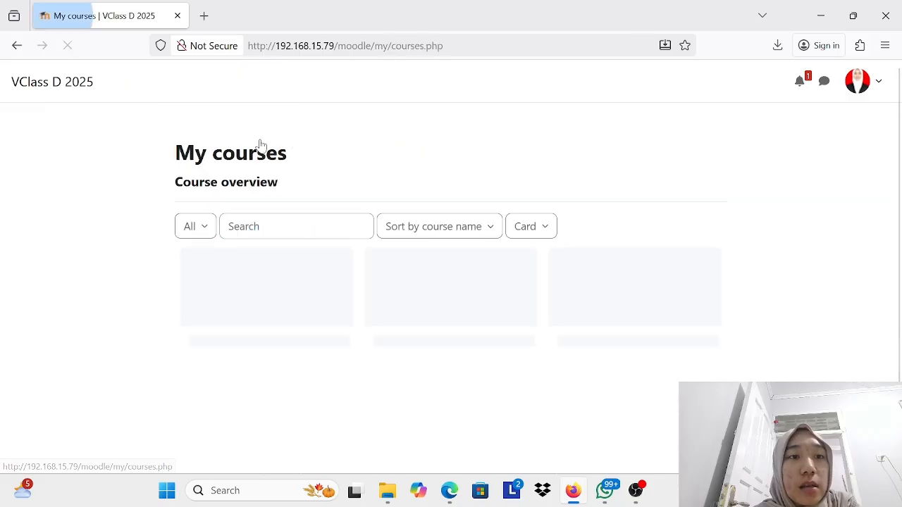
scroll(328, 265, "down", 1)
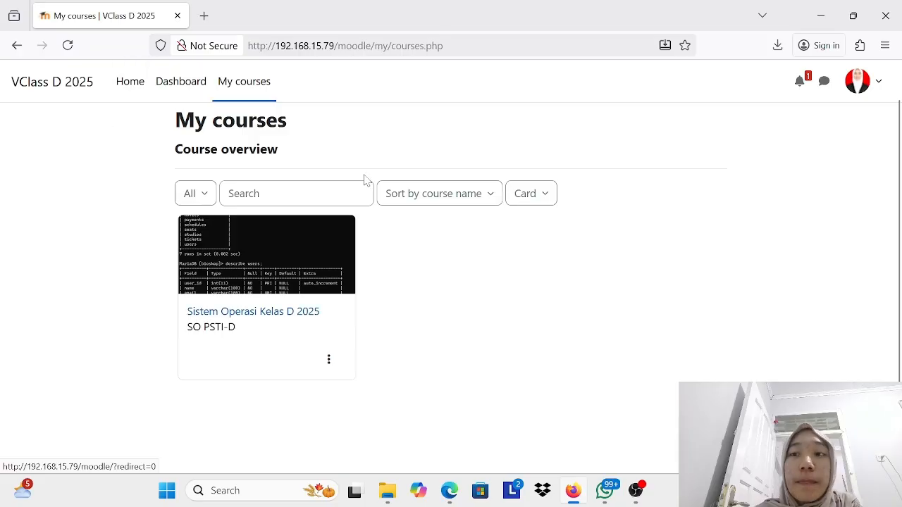
Step: Check the student's notifications and close the notification list
left_click(798, 84)
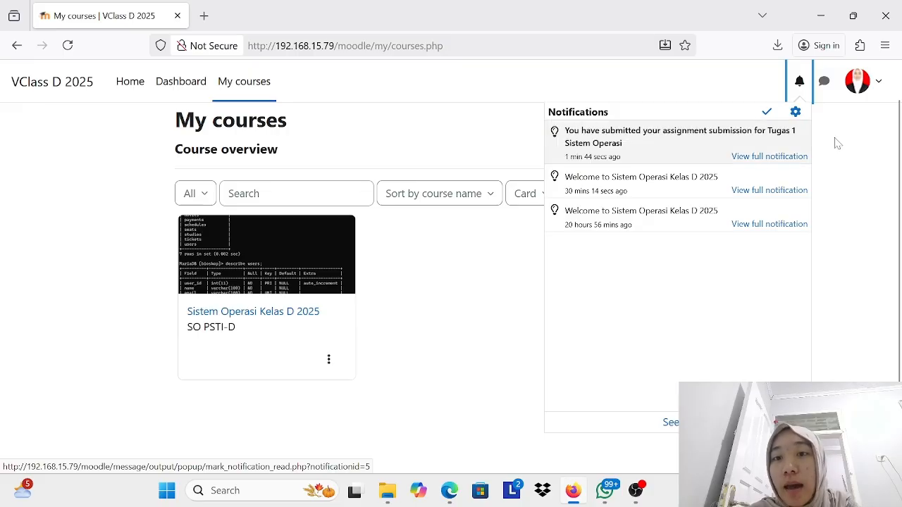
left_click(857, 165)
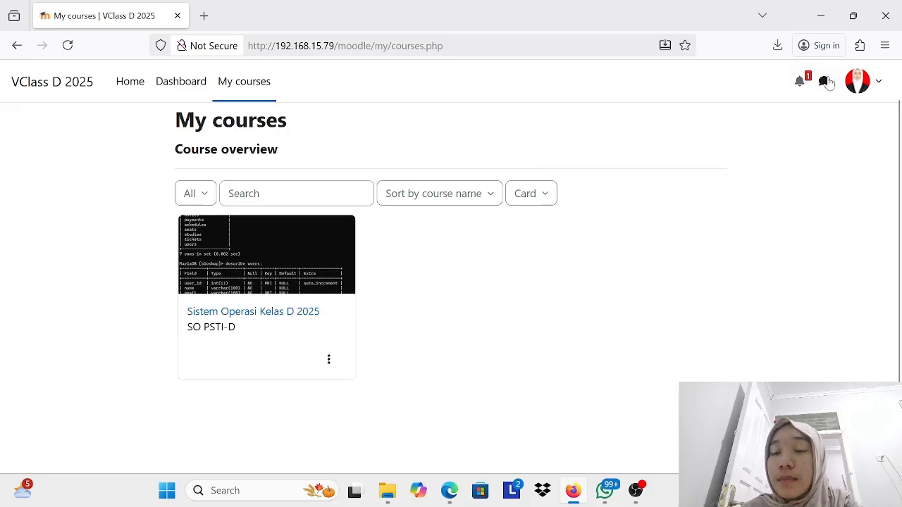
scroll(860, 83, "up", 1)
Step: Open the student's profile page and look over the user details, privacy and report sections
left_click(864, 83)
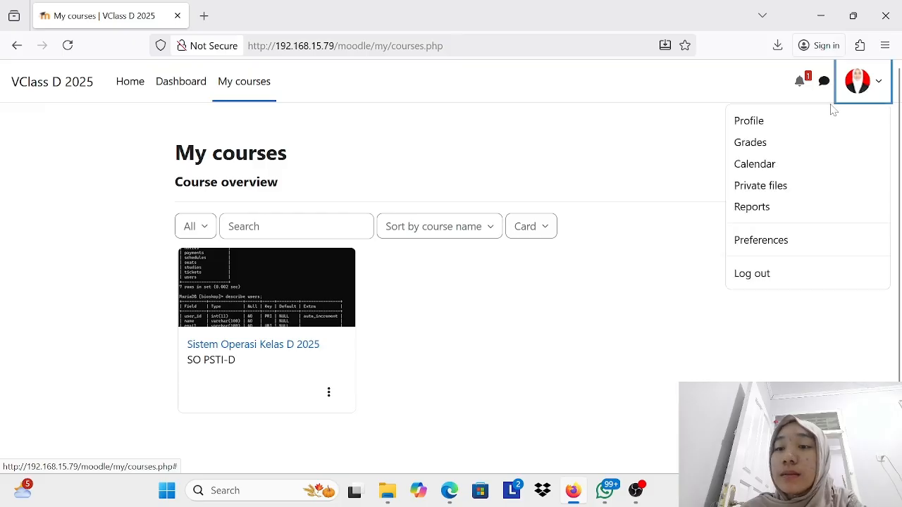
left_click(785, 124)
scroll(367, 343, "down", 4)
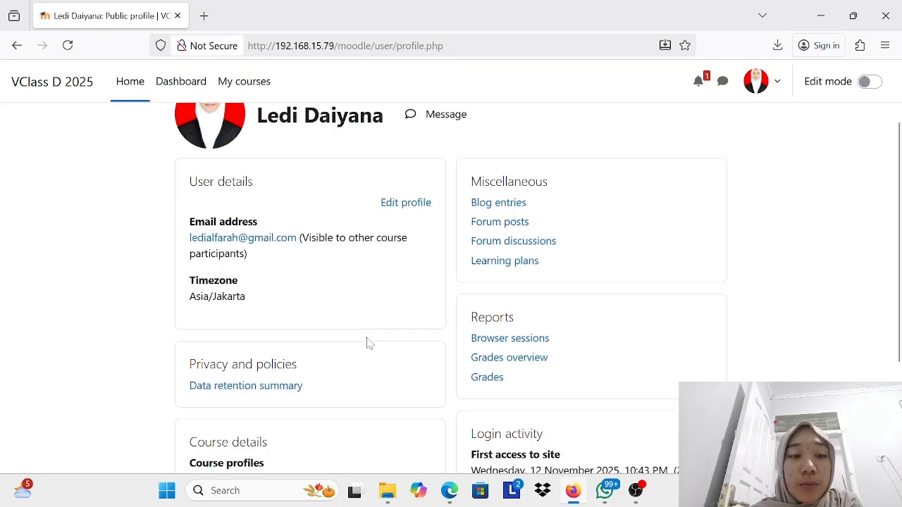
scroll(366, 342, "up", 4)
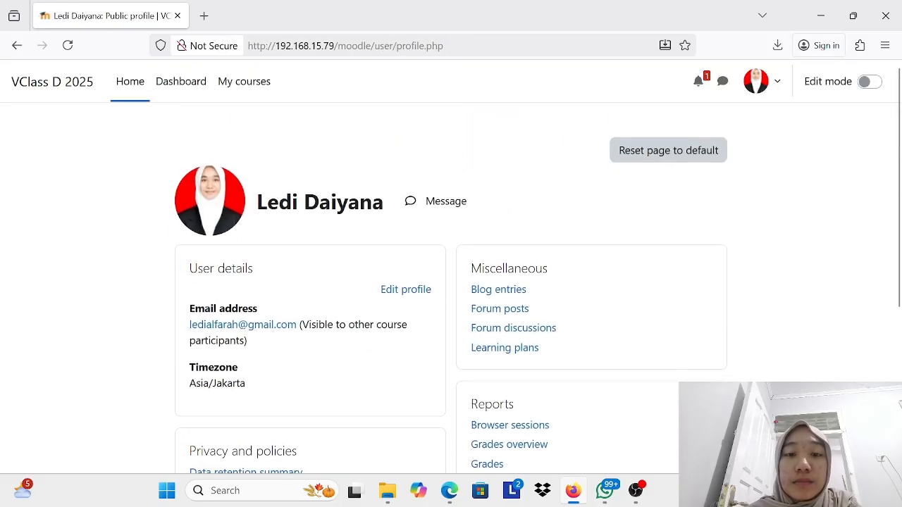
Step: Open the student's profile for editing, review the general and user picture fields, and briefly view the picture upload's file picker
left_click(406, 290)
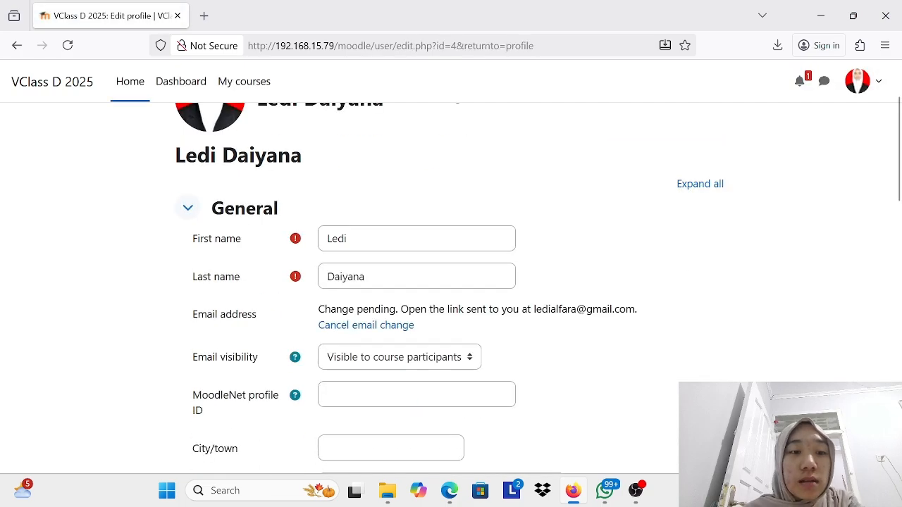
scroll(363, 176, "down", 6)
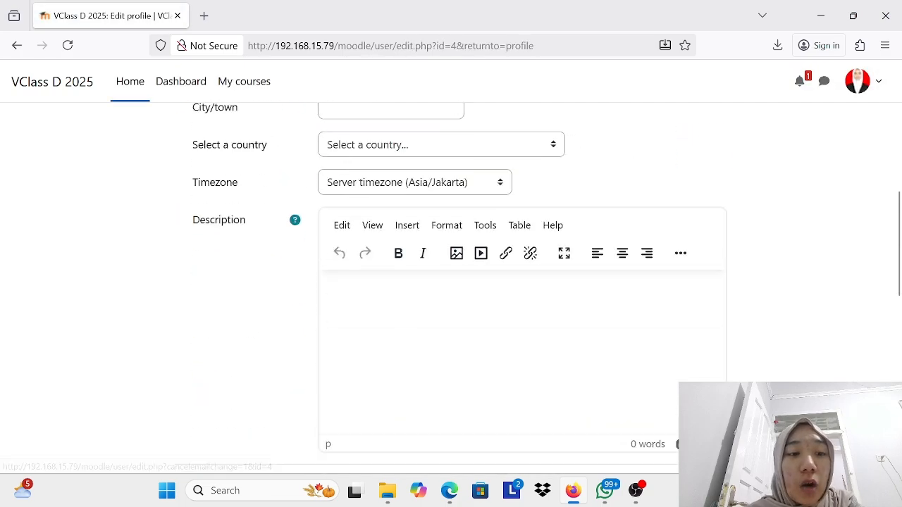
scroll(378, 284, "down", 5)
scroll(446, 173, "up", 2)
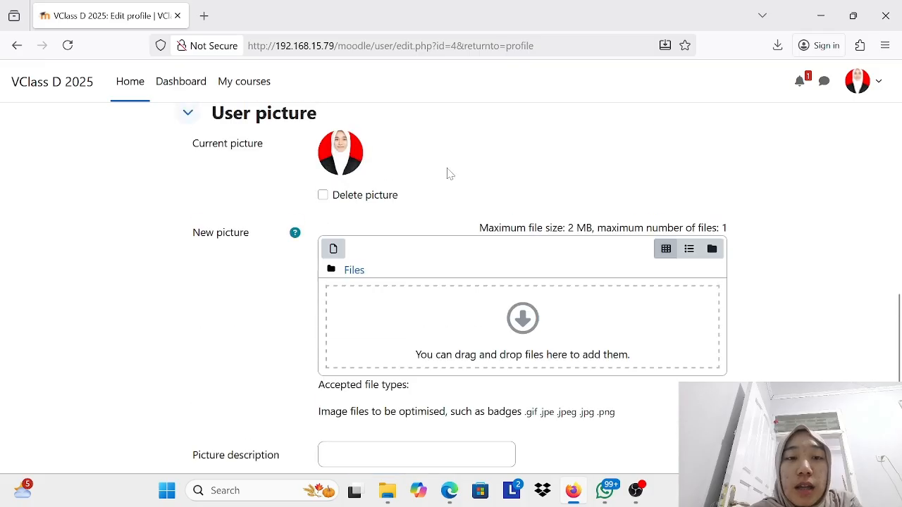
scroll(467, 317, "down", 1)
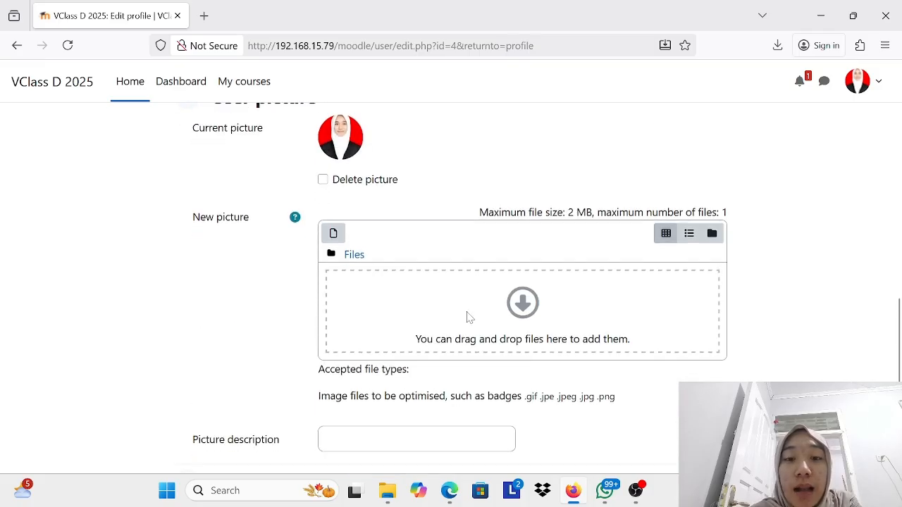
left_click(503, 328)
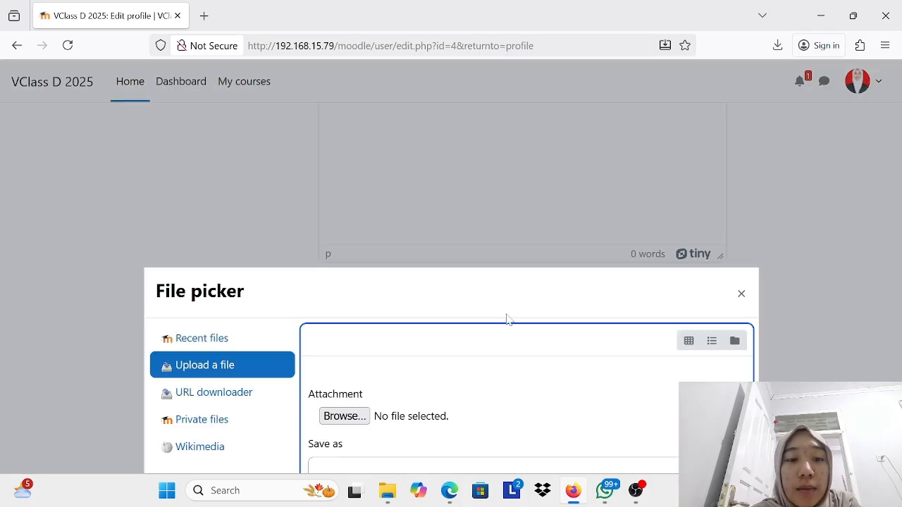
left_click(742, 294)
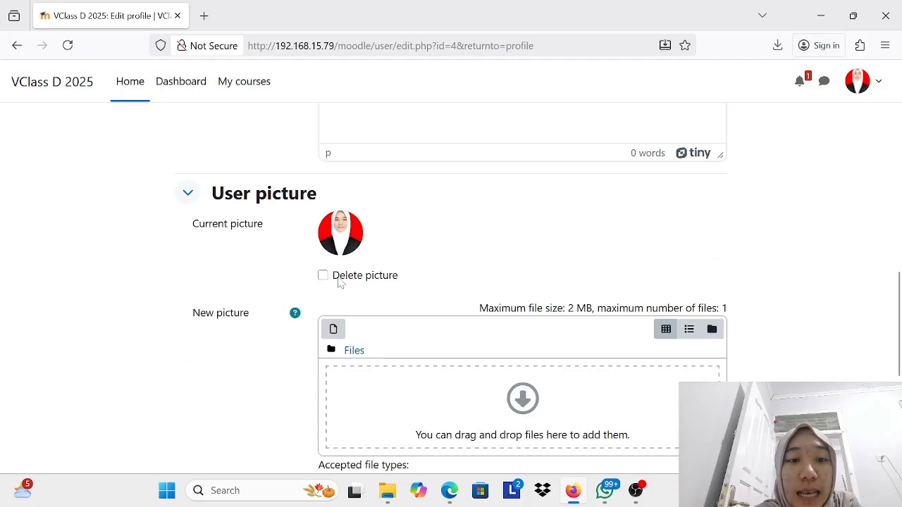
Step: Expand and review the Optional and Additional names sections of the profile form, and save the profile with its fields unedited
scroll(339, 245, "down", 5)
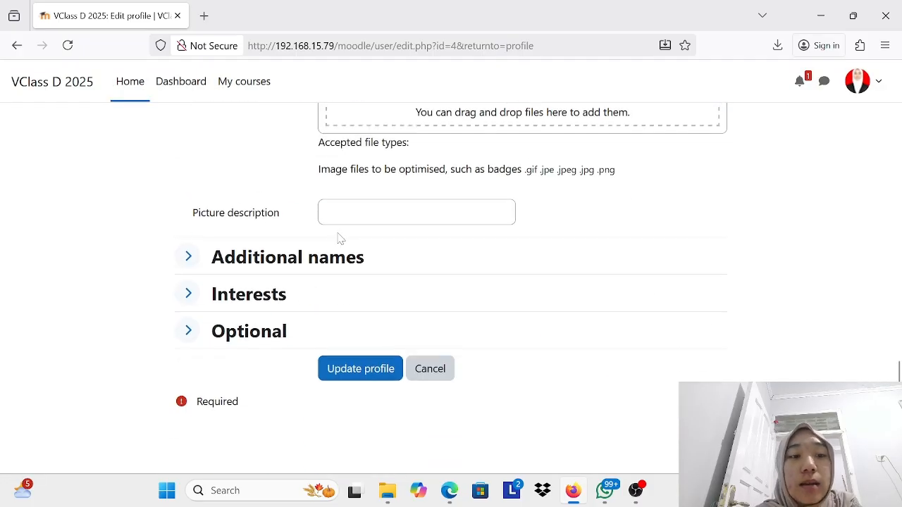
scroll(187, 335, "down", 3)
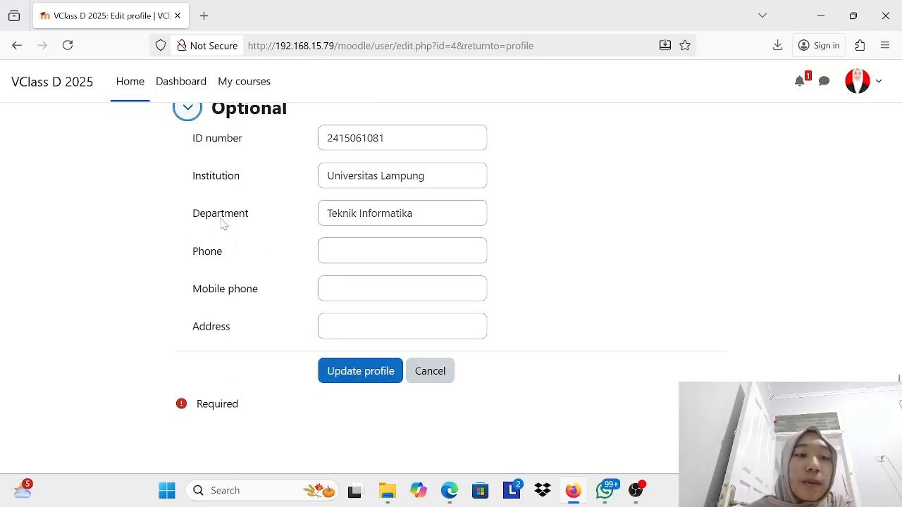
scroll(220, 225, "up", 4)
left_click(186, 292)
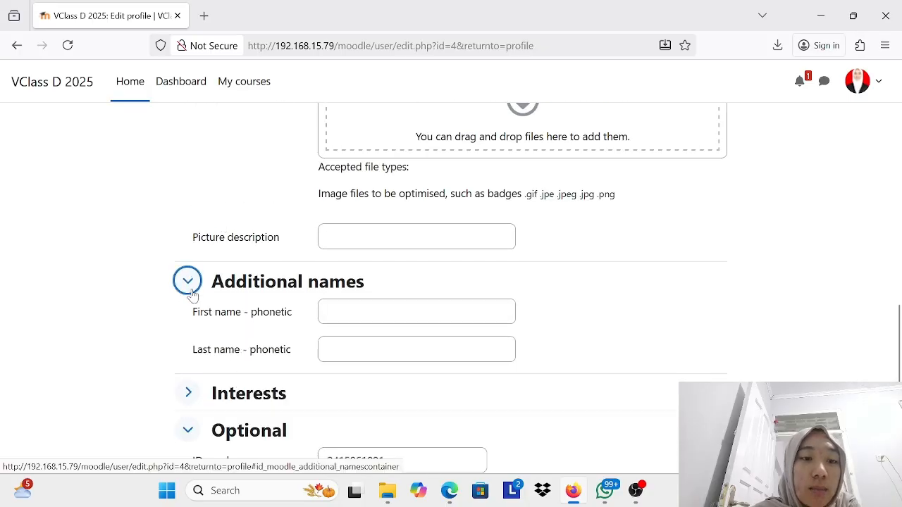
scroll(189, 294, "down", 3)
scroll(230, 331, "down", 3)
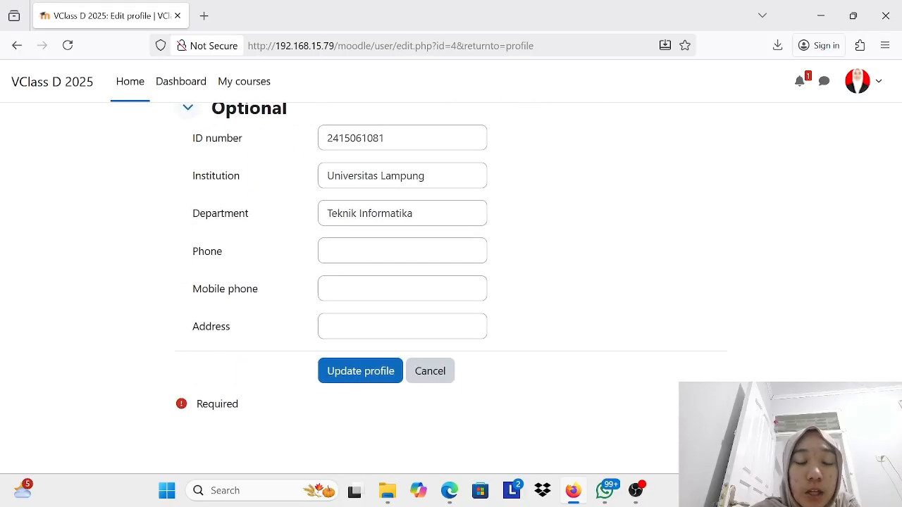
left_click(362, 372)
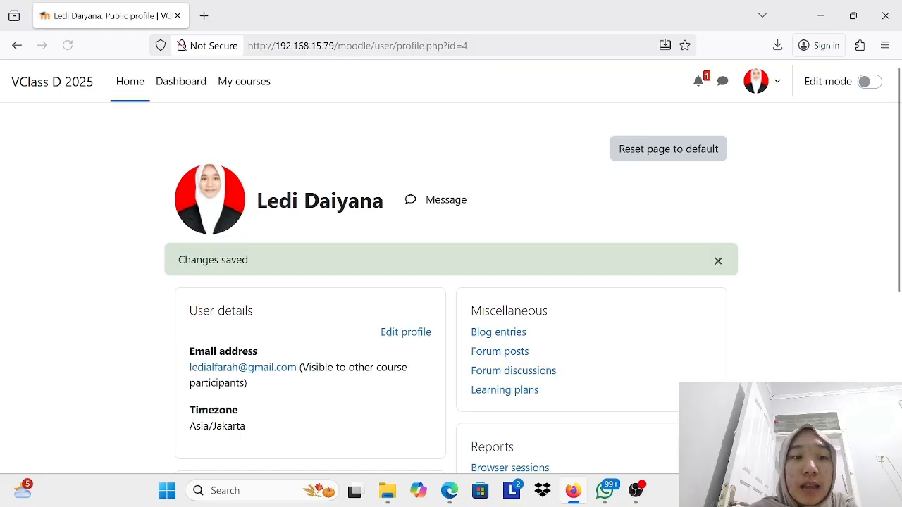
Step: Look over the saved profile page of the student
scroll(451, 282, "down", 2)
scroll(240, 225, "up", 1)
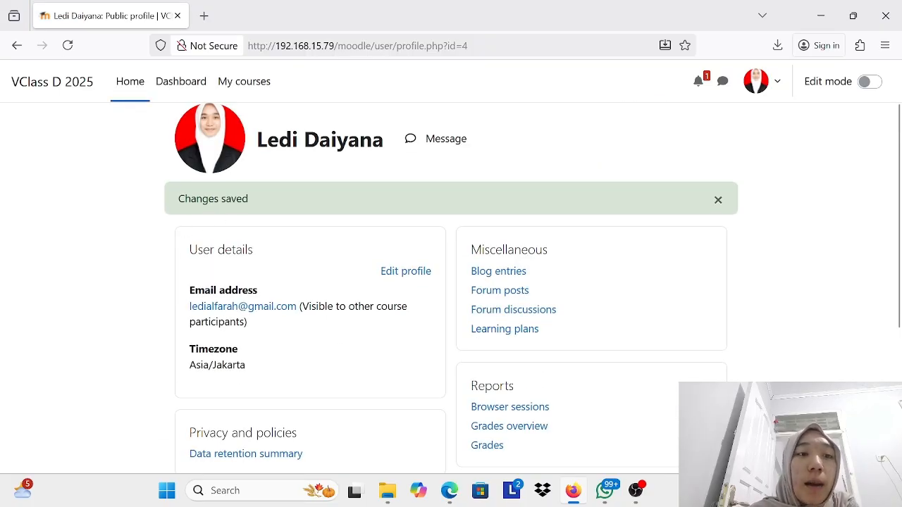
scroll(282, 216, "down", 3)
scroll(281, 215, "up", 4)
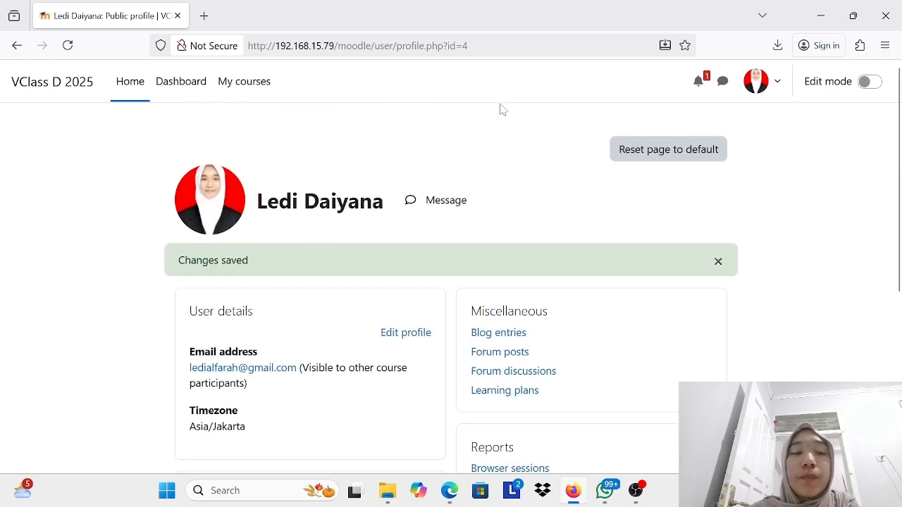
Step: Revisit the student's dashboard, course overview and site home page, ending on the course overview
left_click(184, 90)
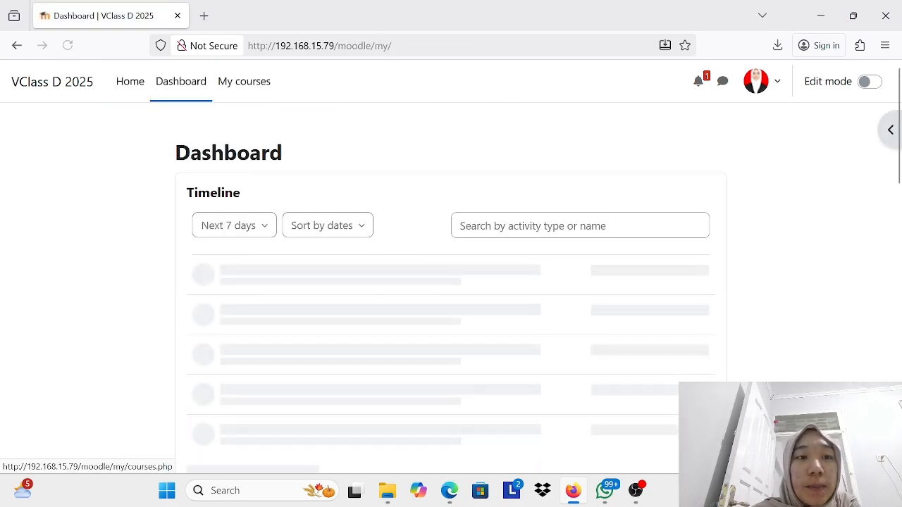
left_click(255, 93)
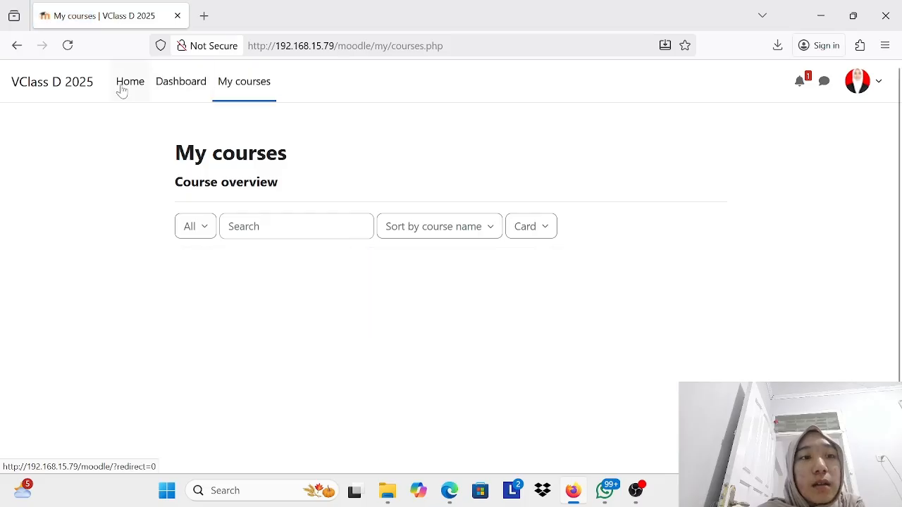
left_click(122, 90)
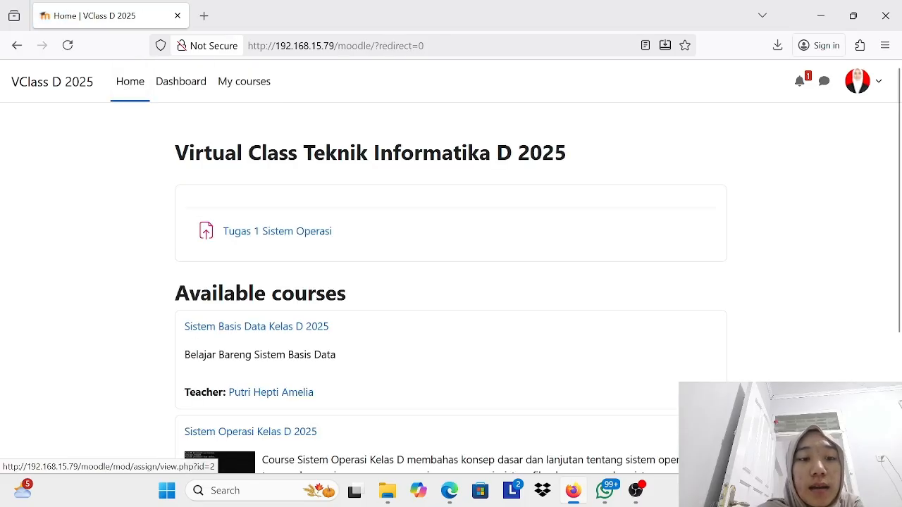
scroll(274, 287, "down", 2)
scroll(352, 272, "down", 1)
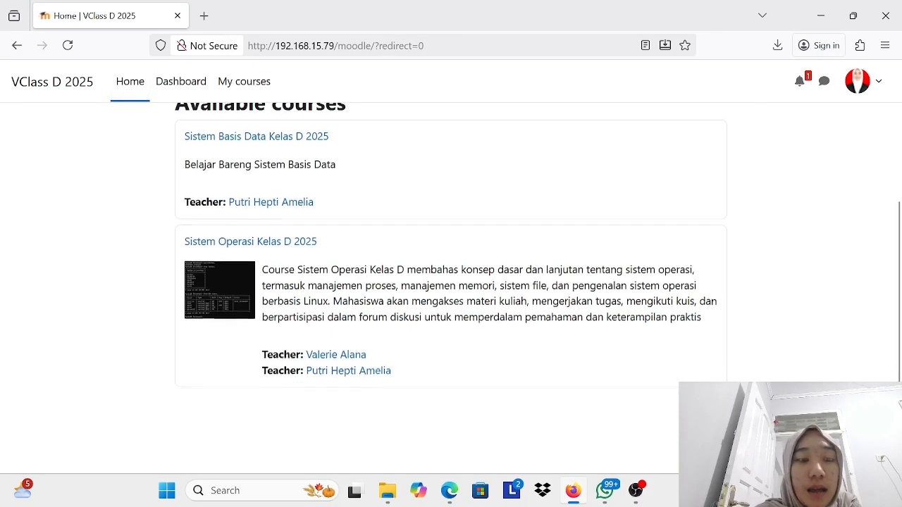
left_click(183, 82)
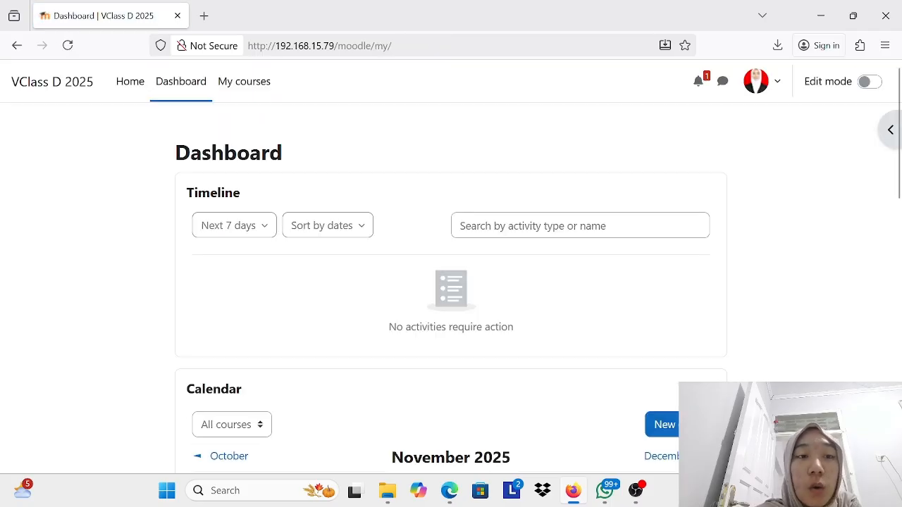
left_click(231, 85)
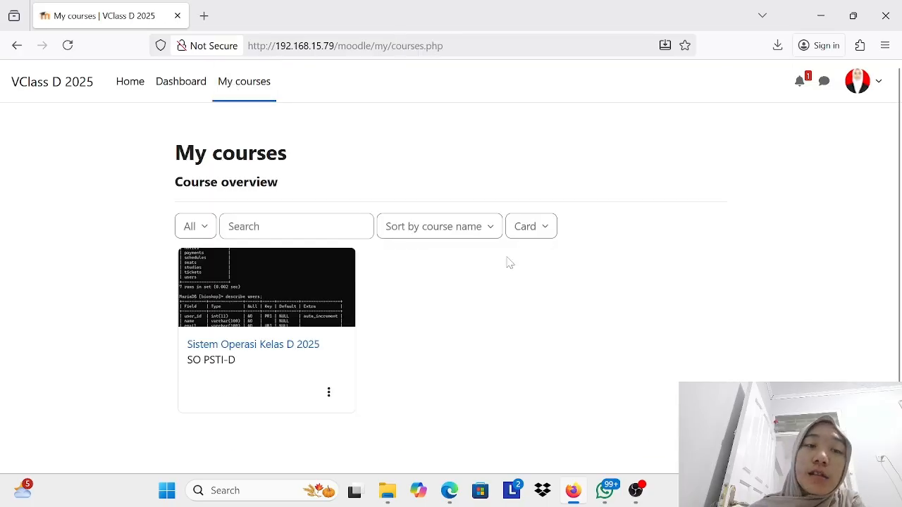
Step: Launch PuTTY and open an SSH session to 192.168.15.79 on port 22 in a maximized terminal window
mouse_move(604, 494)
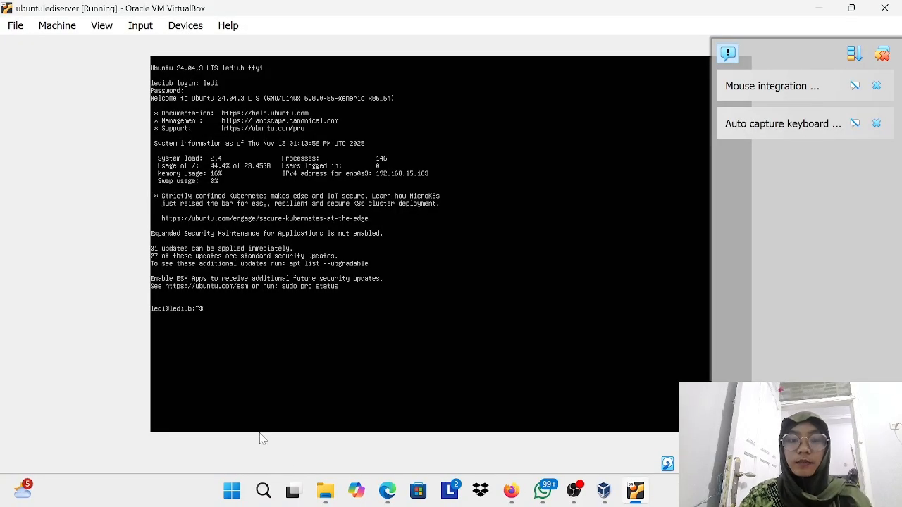
left_click(263, 491)
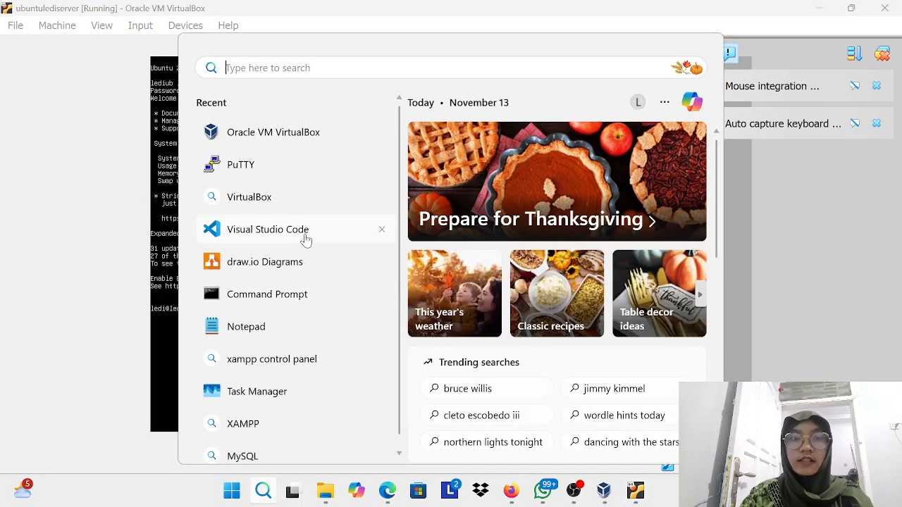
left_click(288, 169)
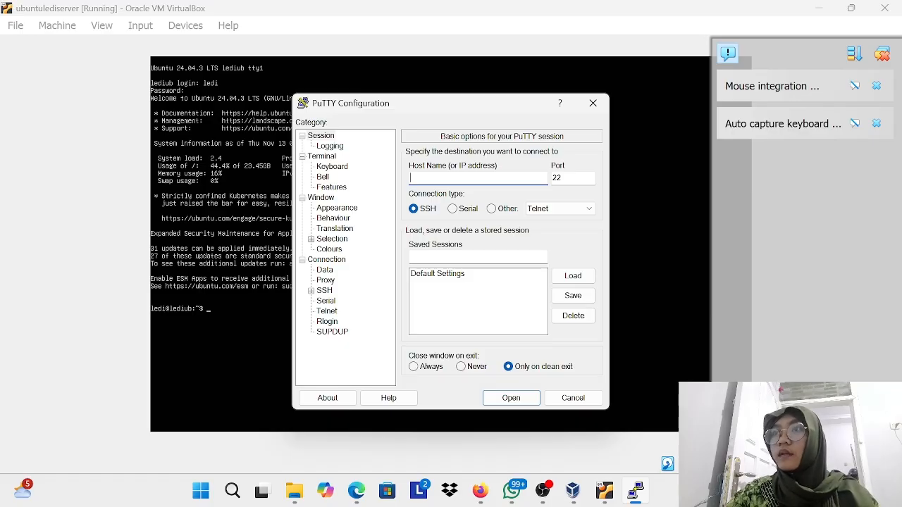
type("192.")
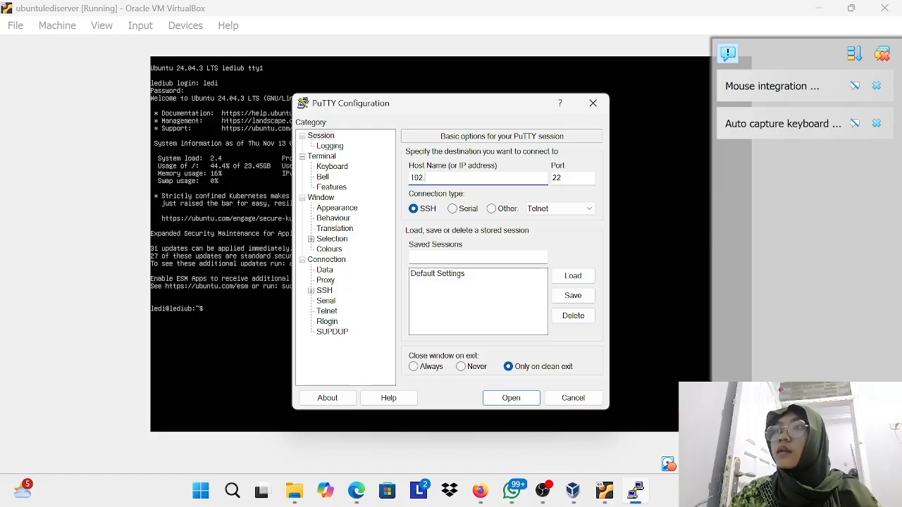
type("168.15.79")
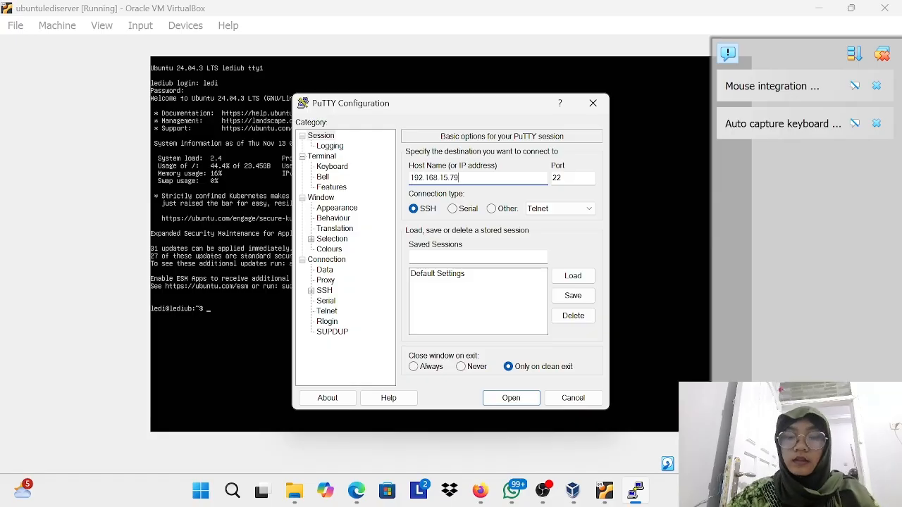
key("Return")
left_click(527, 116)
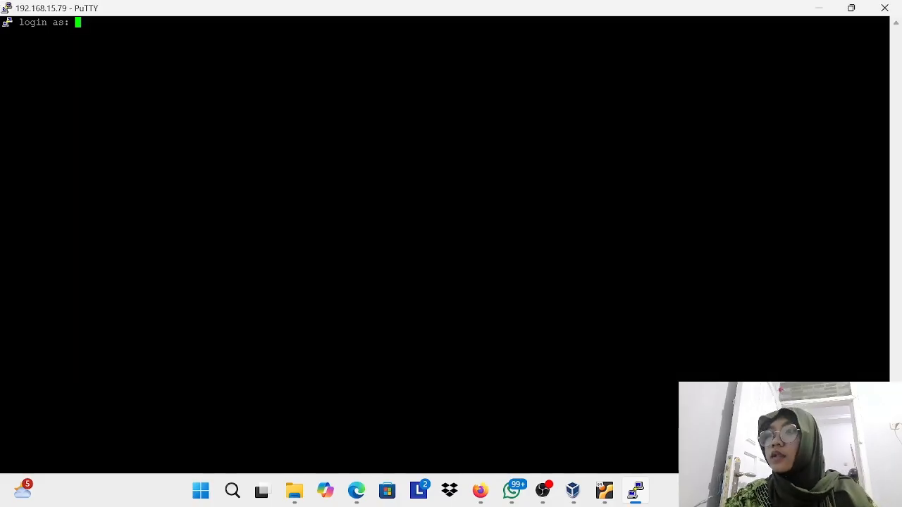
Step: Log in to the SSH session as vboxuser, entering the account password
type("vboxuser")
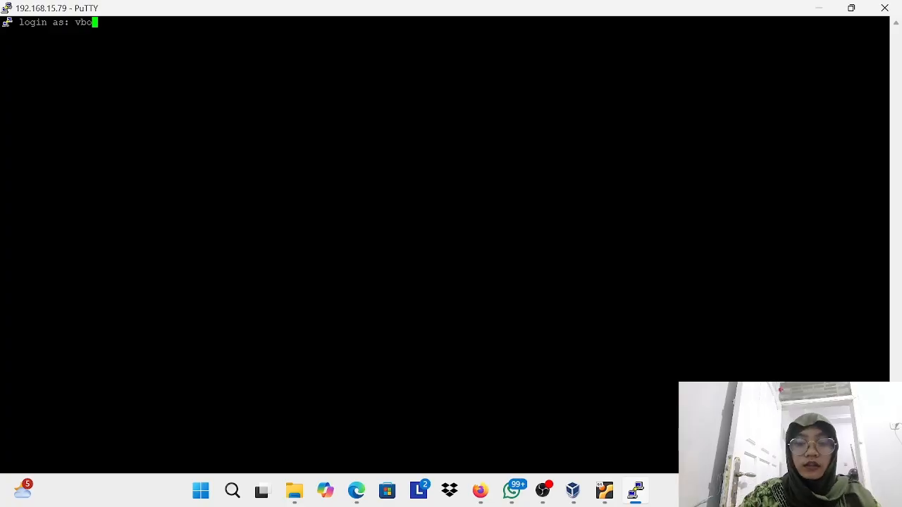
key("Return")
key("Return")
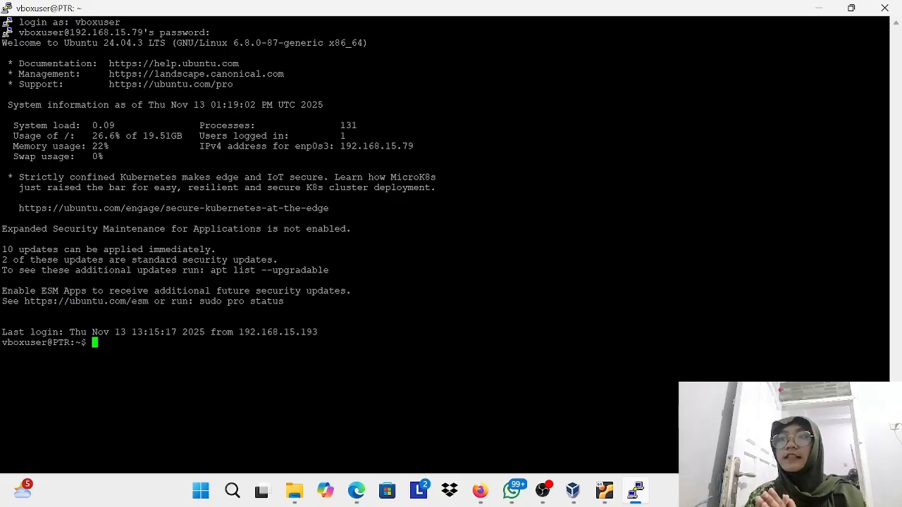
Step: List all contents of /var/www/html in long, human-readable format with ls -lah
type("ls ")
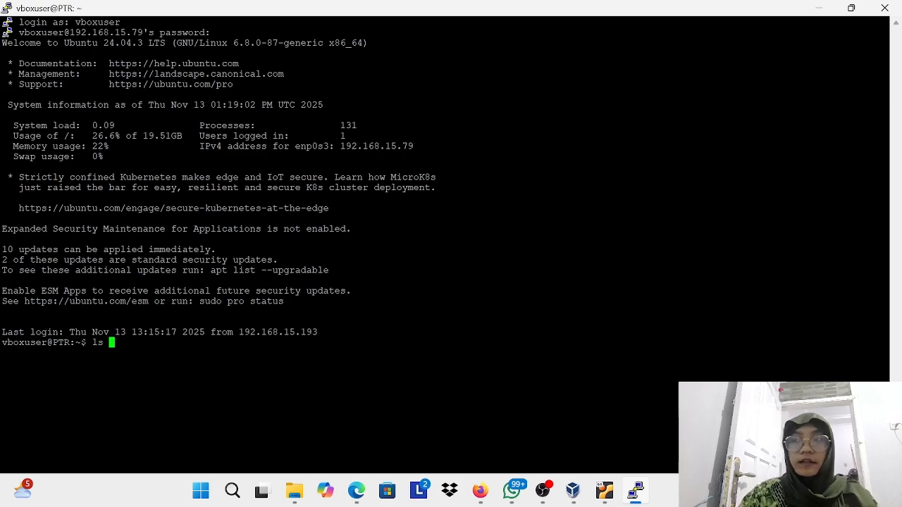
type("-lah ")
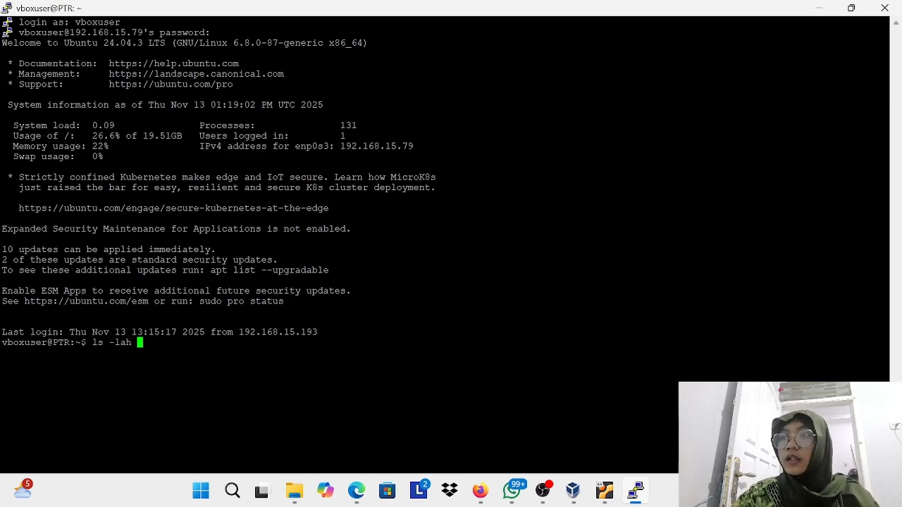
type("/var/w")
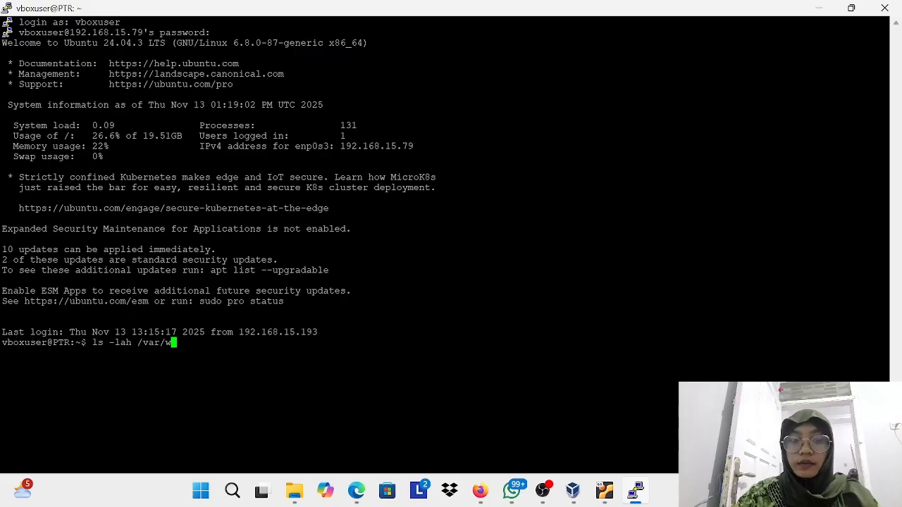
type("ww/")
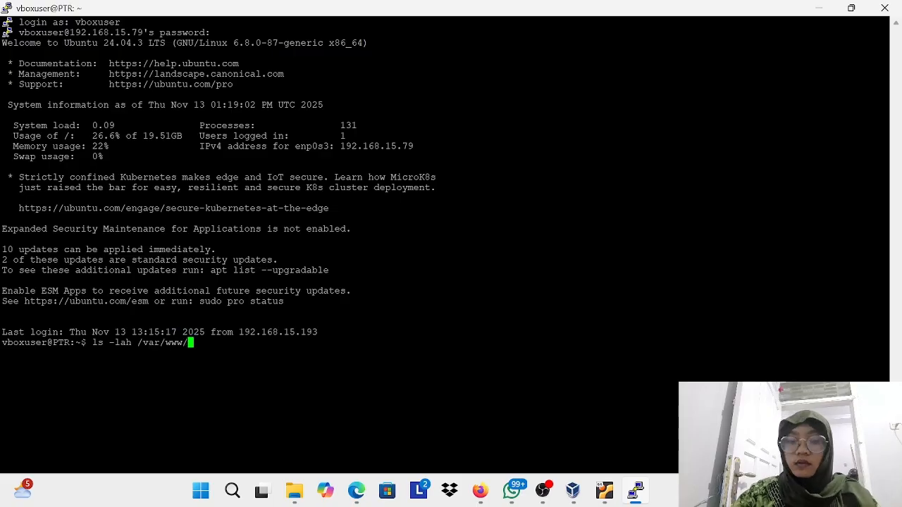
type("html")
key("Return")
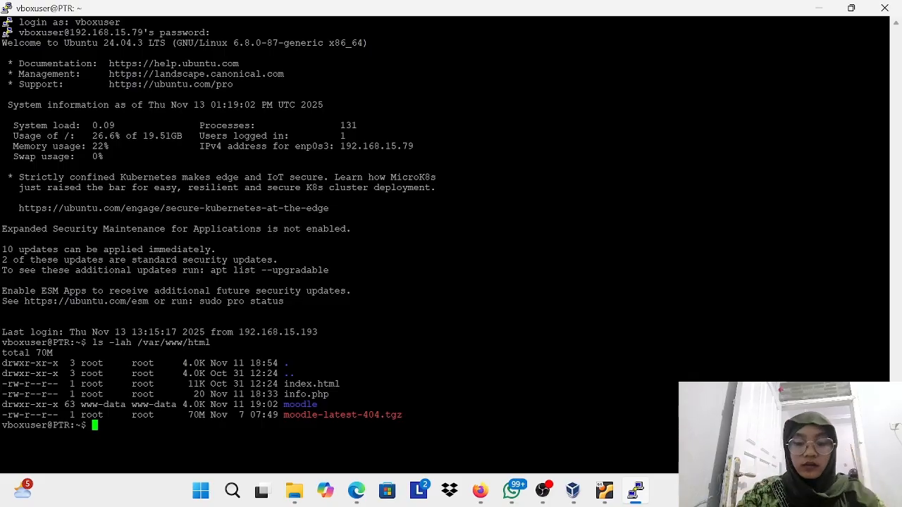
Step: Check the status of the apache2 service with systemctl
type("systemc")
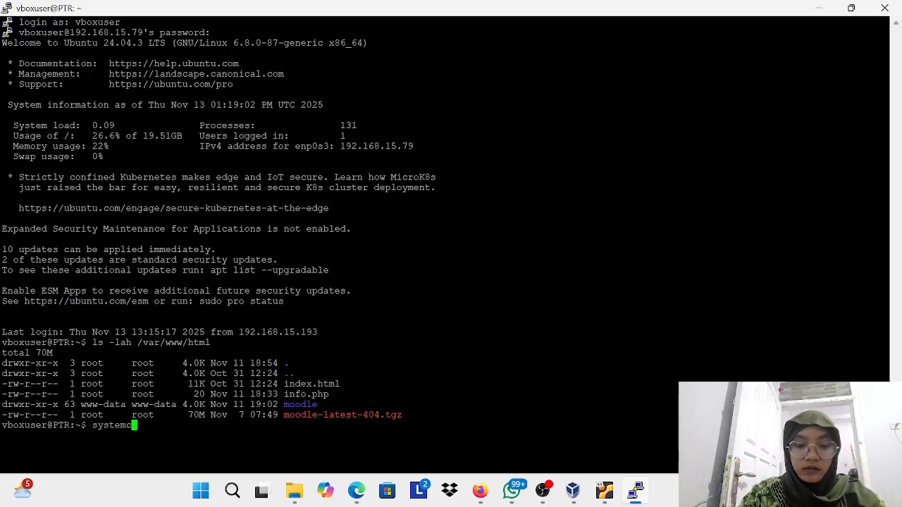
type("tl status apache")
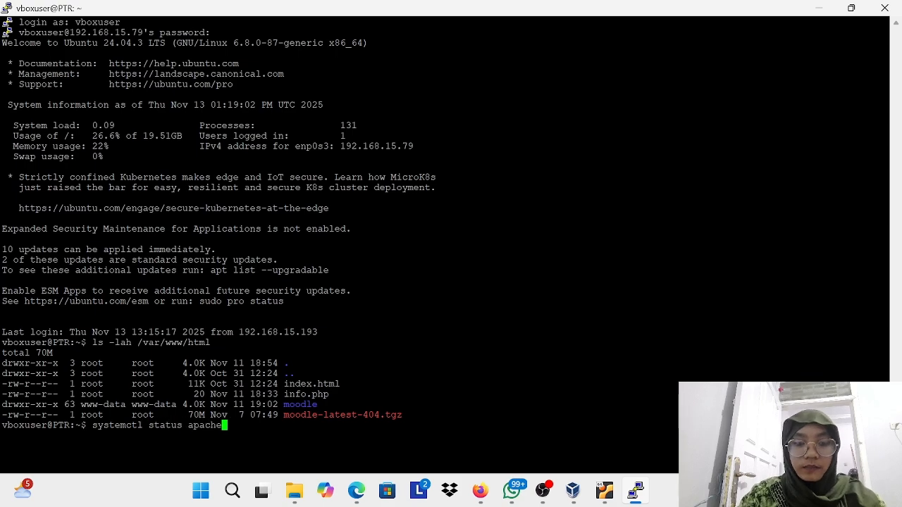
type("2")
key("Return")
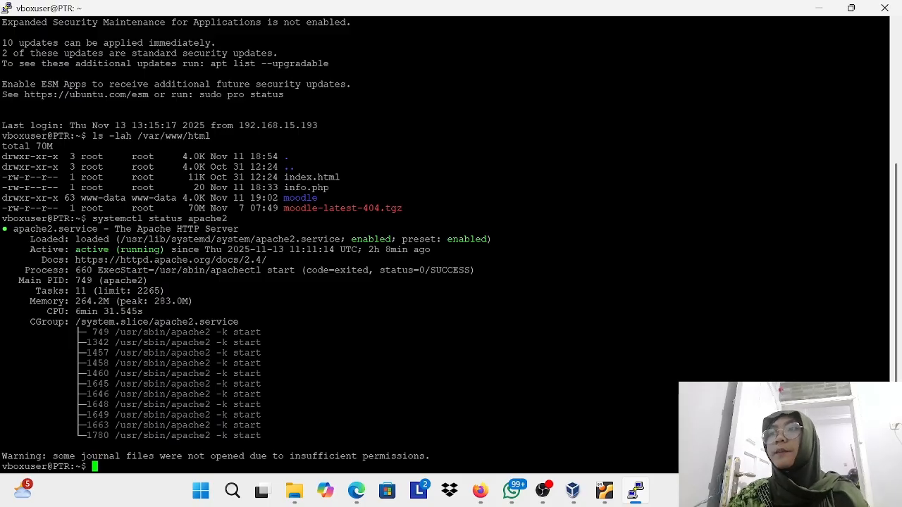
Step: Check the installed PHP version with php -v
type("php")
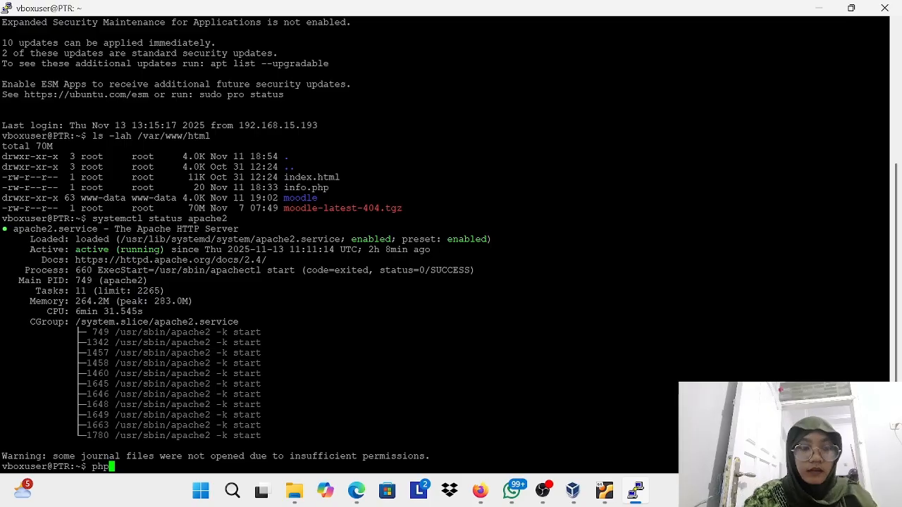
type("-v")
key("Return")
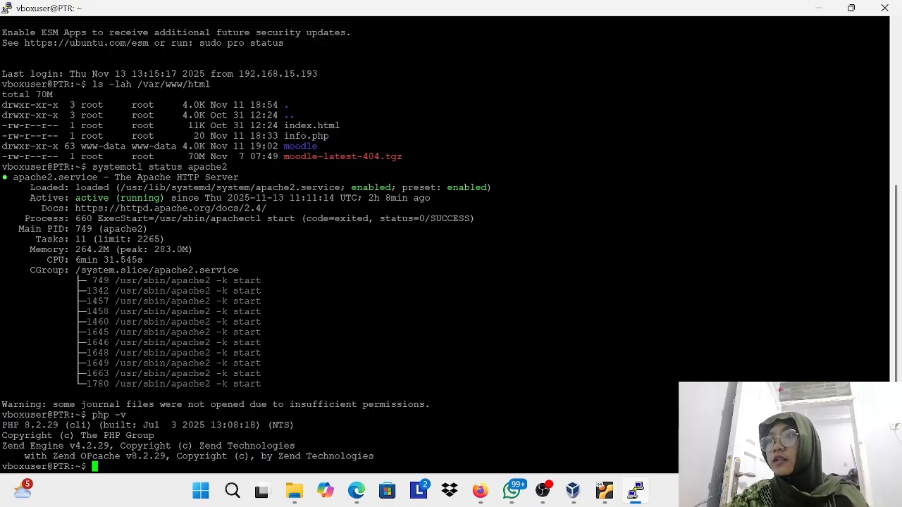
Step: List the loaded PHP modules with php -m and review the list from its beginning
type("php -m")
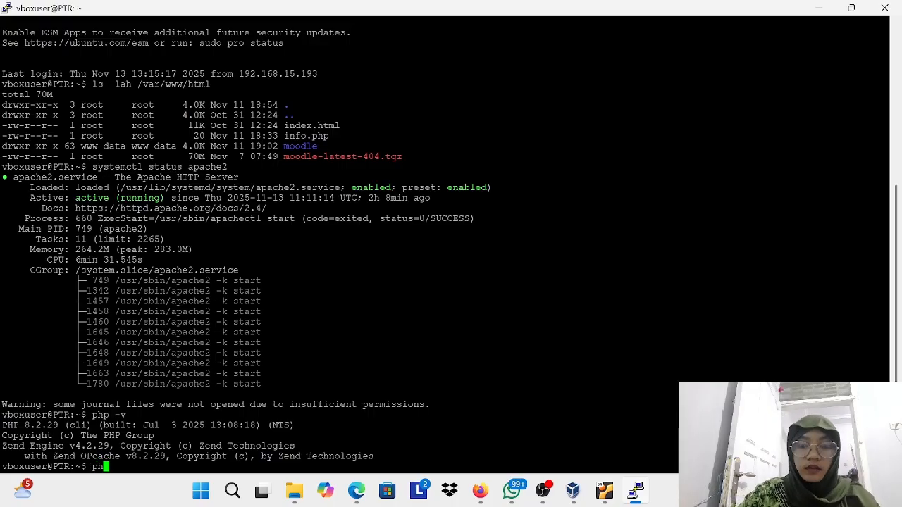
key("Return")
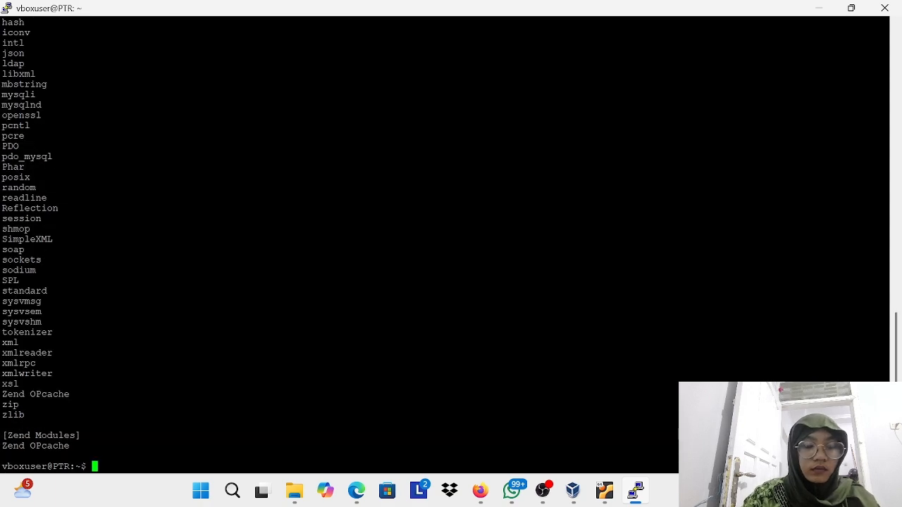
scroll(451, 246, "up", 20)
scroll(451, 247, "down", 7)
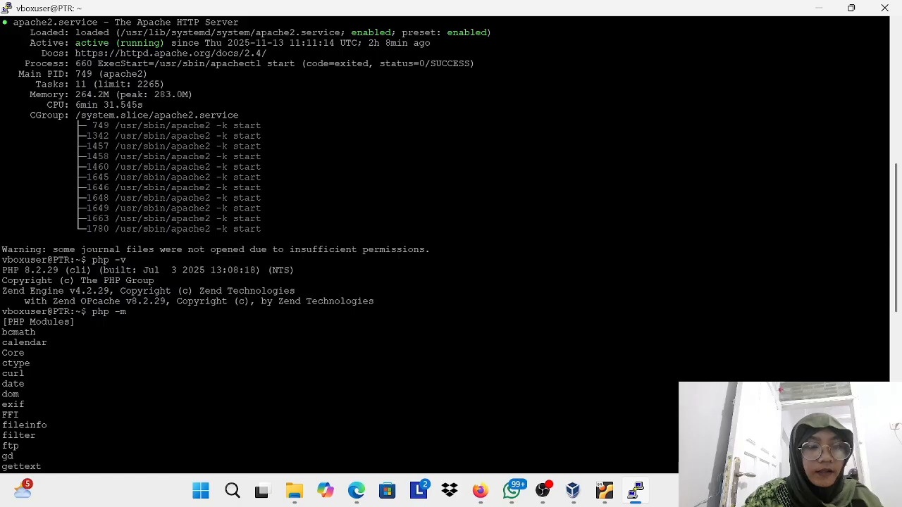
scroll(451, 246, "down", 15)
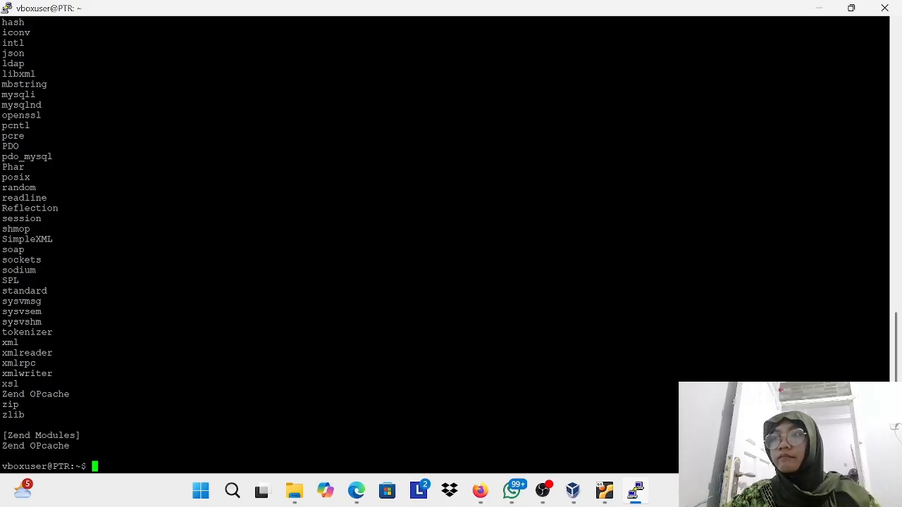
Step: Open the MariaDB monitor with sudo mysql -u root -p, entering the sudo password and the database root password
type("sudo ")
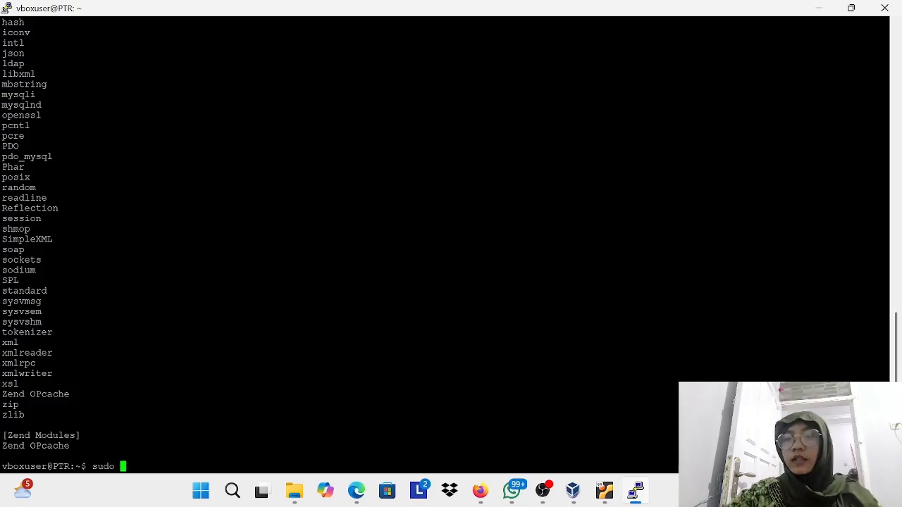
type("mys")
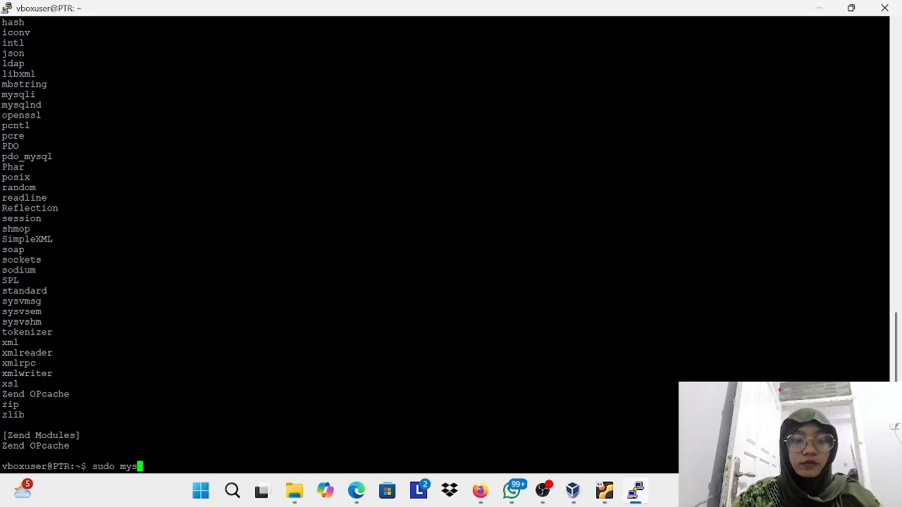
type("ql ")
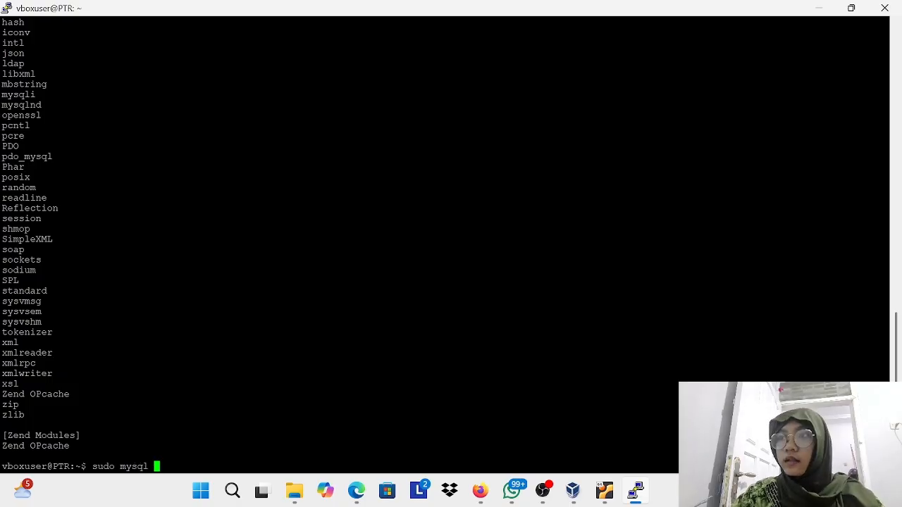
type("-u root ")
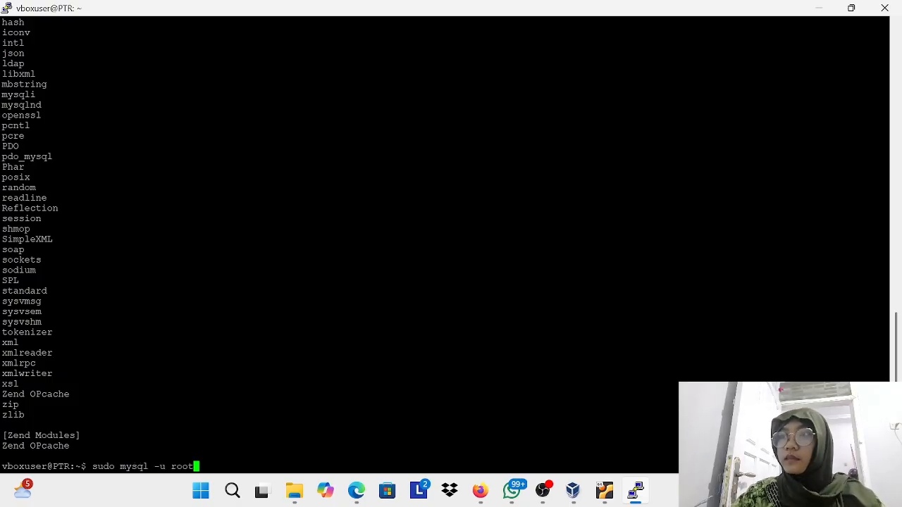
type("-p")
key("Return")
key("Caps_Lock")
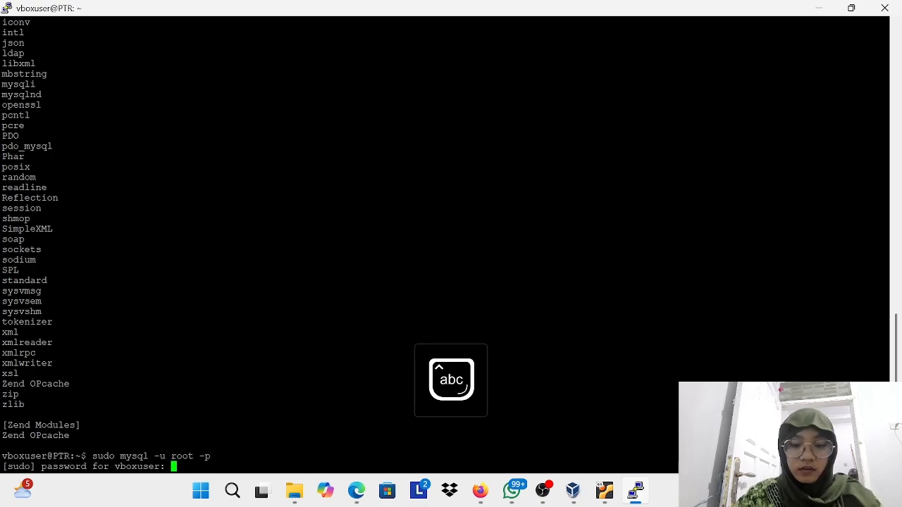
key("Return")
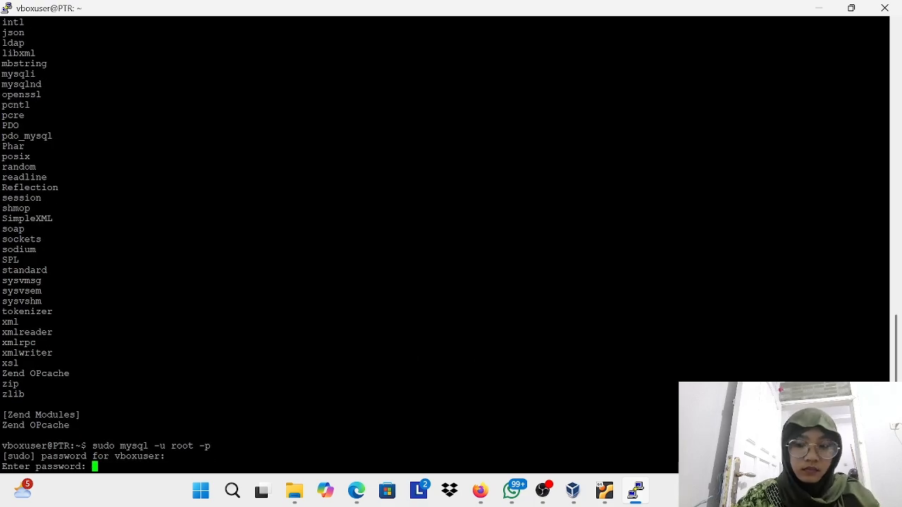
key("Return")
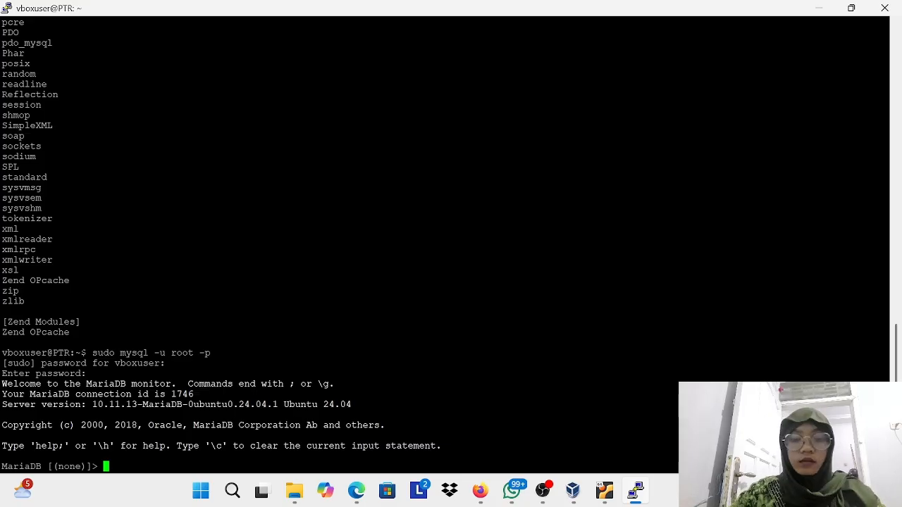
Step: List the databases on the MariaDB server with show databases;
type("show databa")
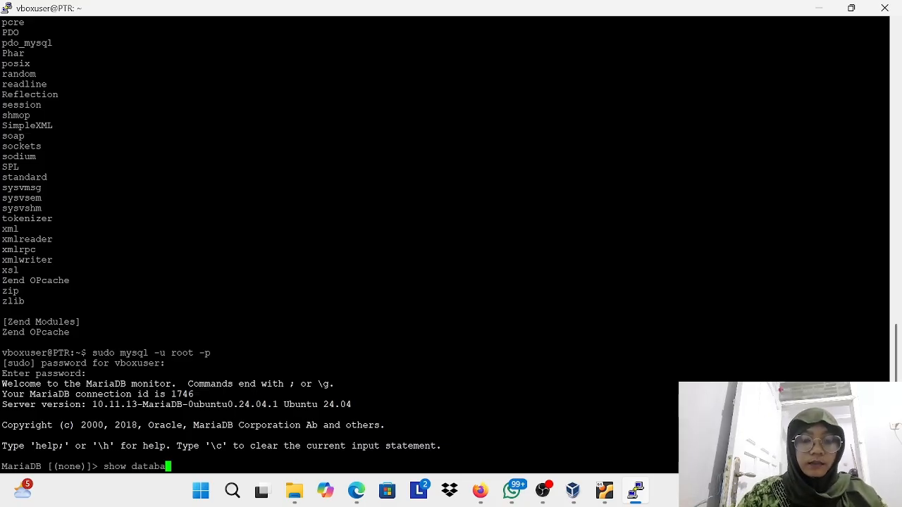
type("ses;")
key("Return")
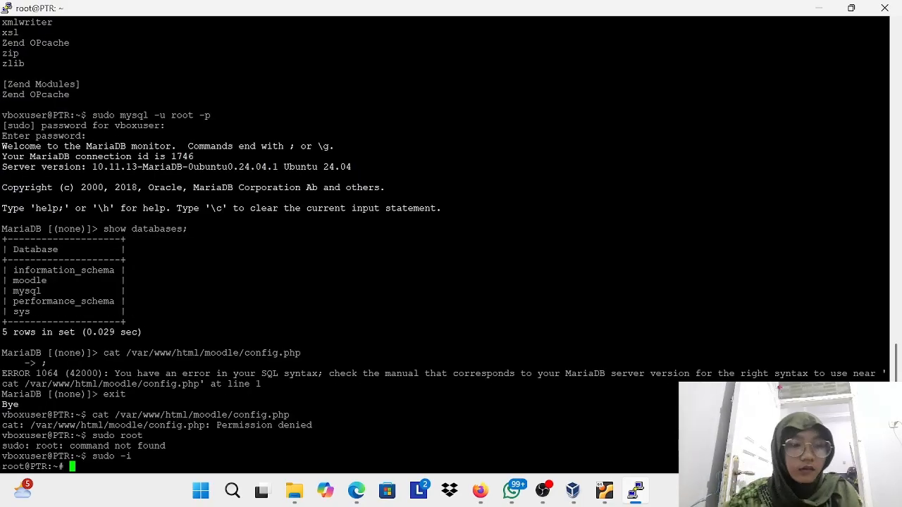
type("exit")
key("BackSpace")
key("BackSpace")
key("BackSpace")
key("BackSpace")
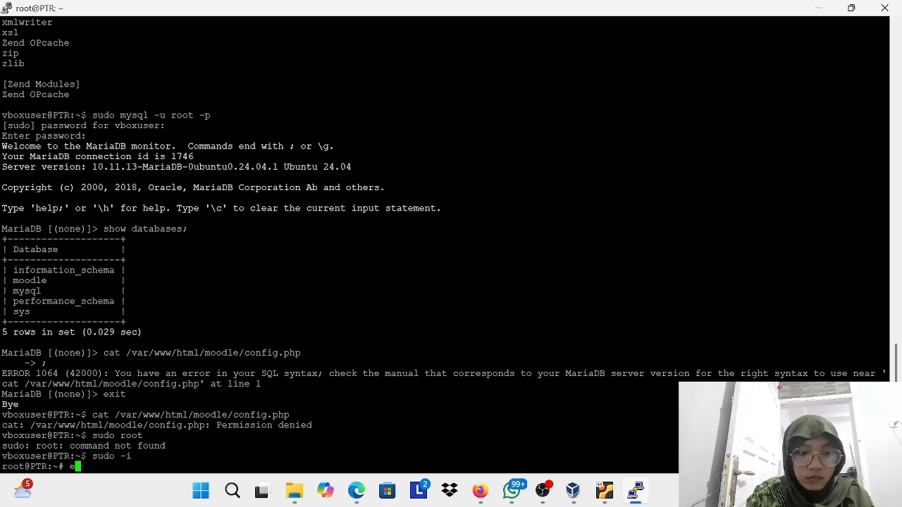
Step: Display the Moodle configuration file /var/www/html/moodle/config.php with cat in the root shell
type("cat /var/www/html/moodle/config.php")
key("Return")
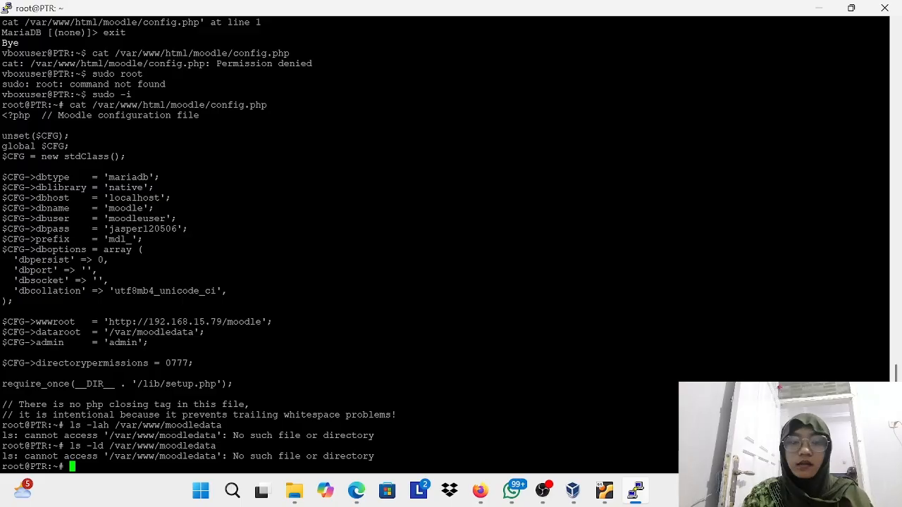
left_click(356, 491)
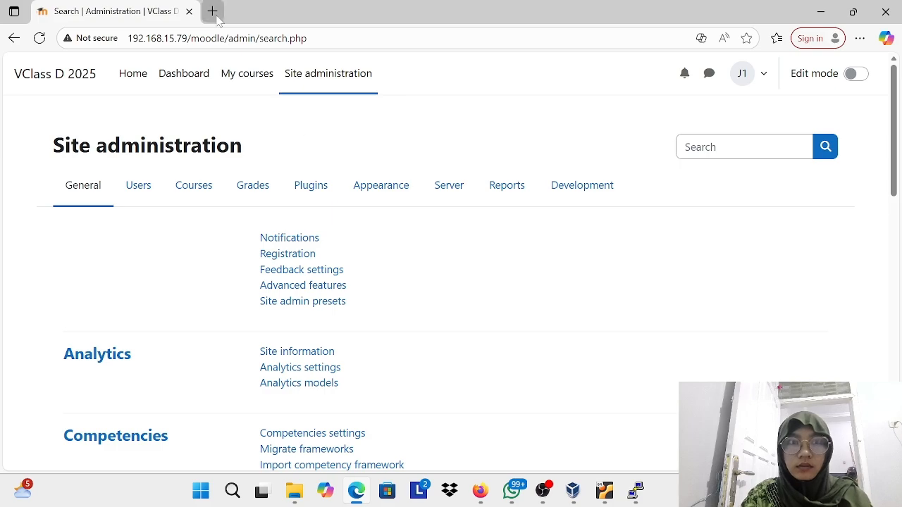
left_click(214, 13)
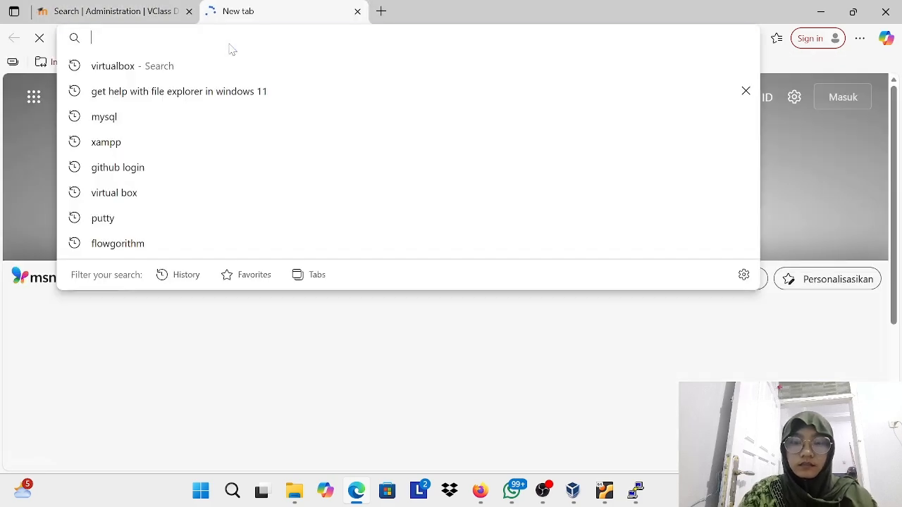
type("ht")
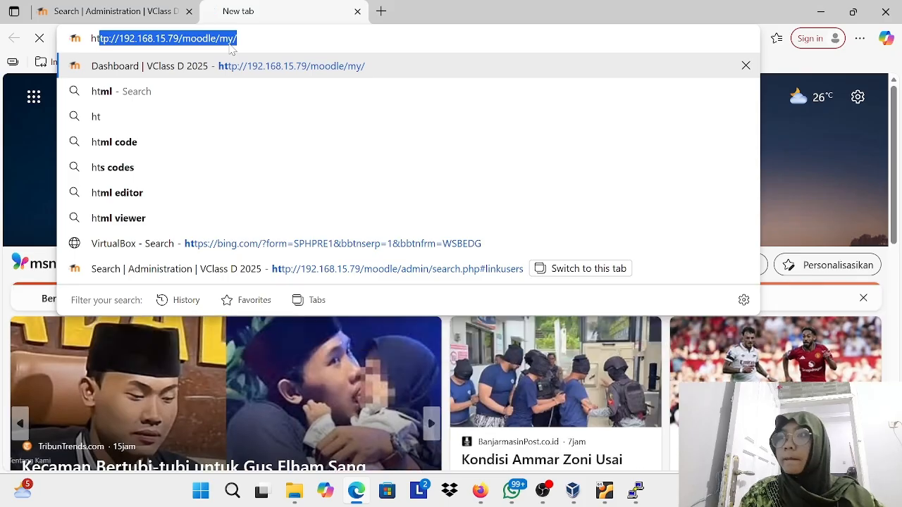
type("tp")
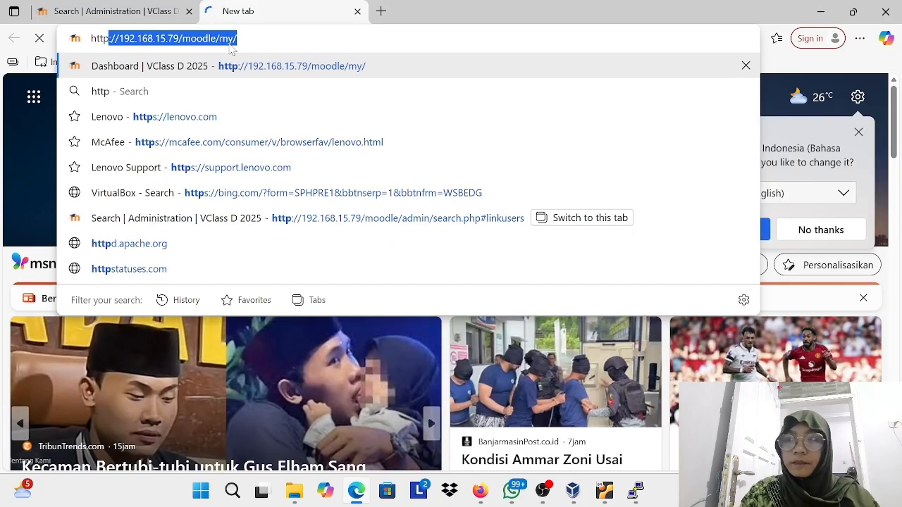
type("://")
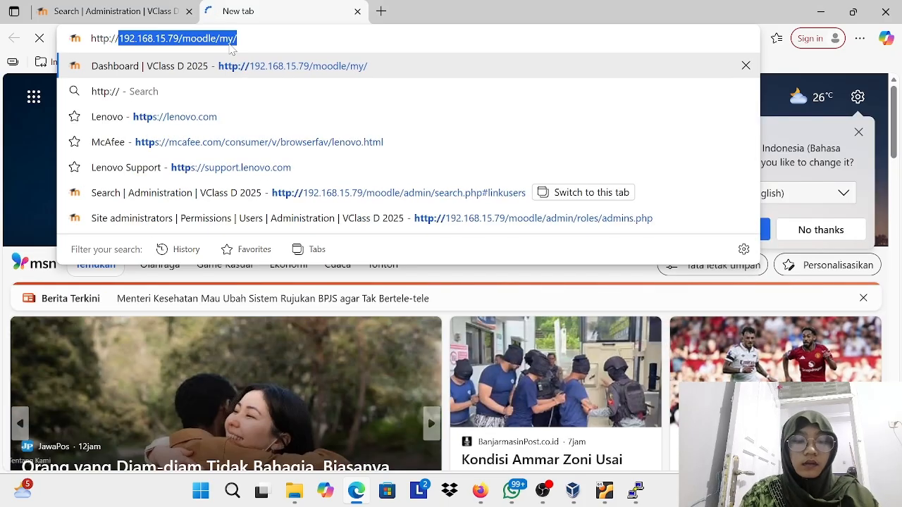
type("192.16")
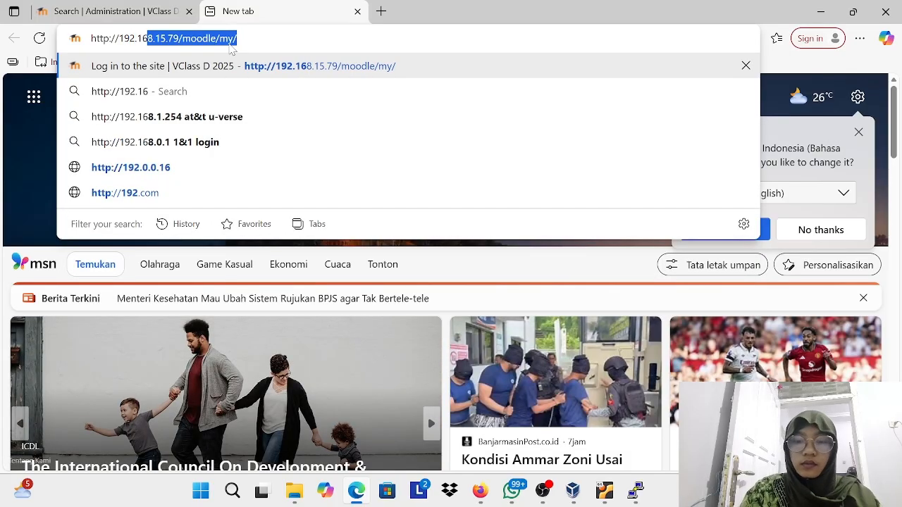
type("8.15.79")
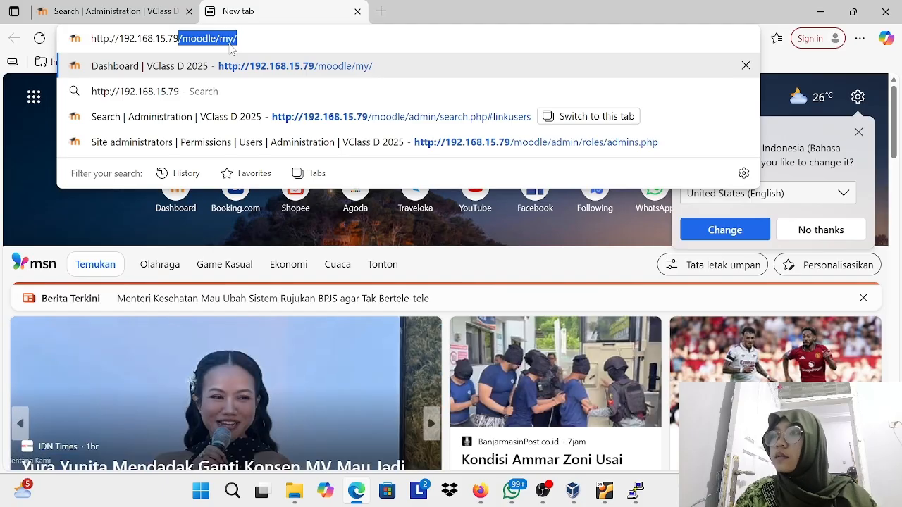
type("/")
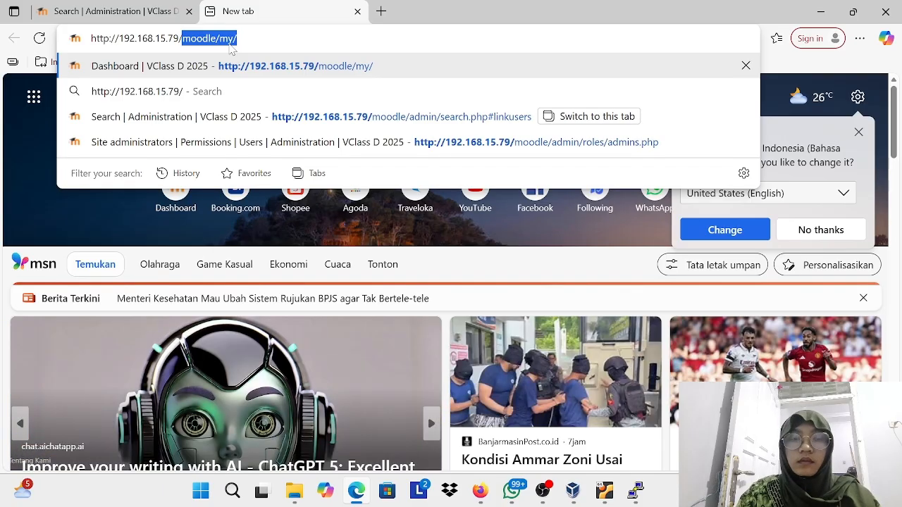
left_click(222, 39)
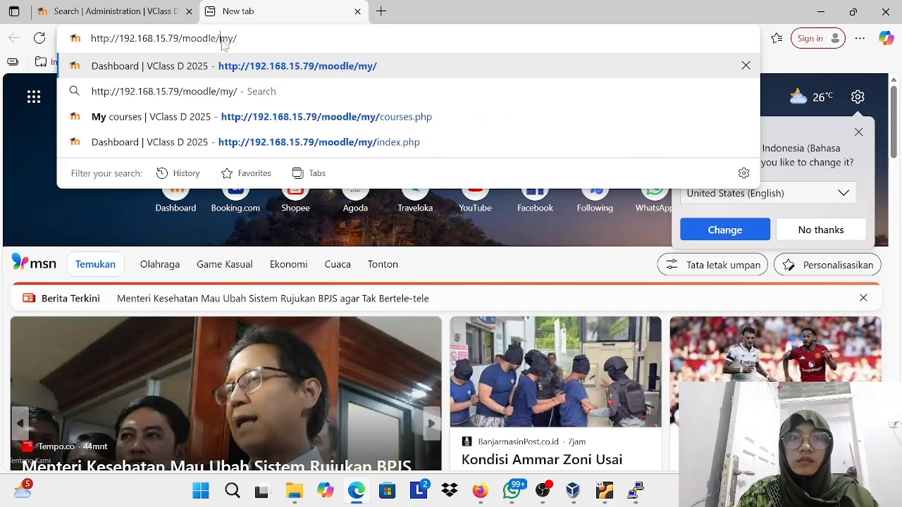
left_click(276, 73)
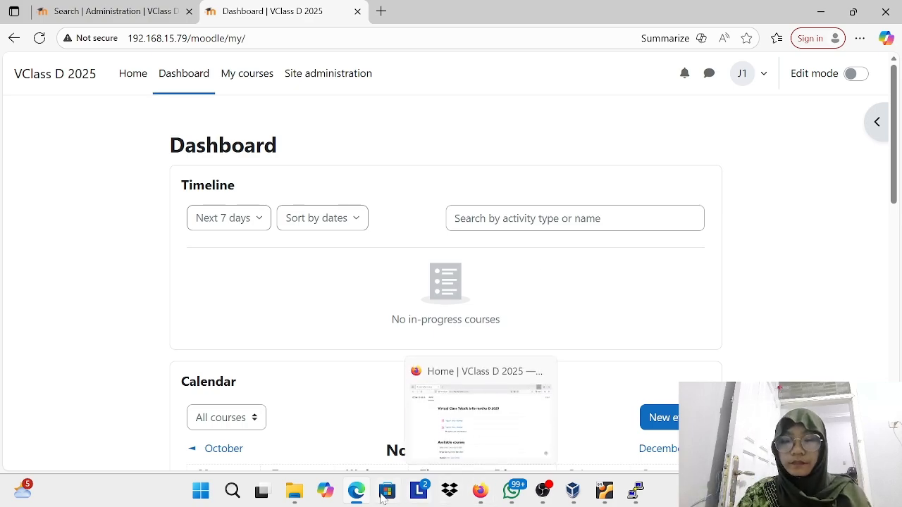
Step: Switch back to the PuTTY session, change to the home directory with cd, and leave the root shell with exit
left_click(636, 490)
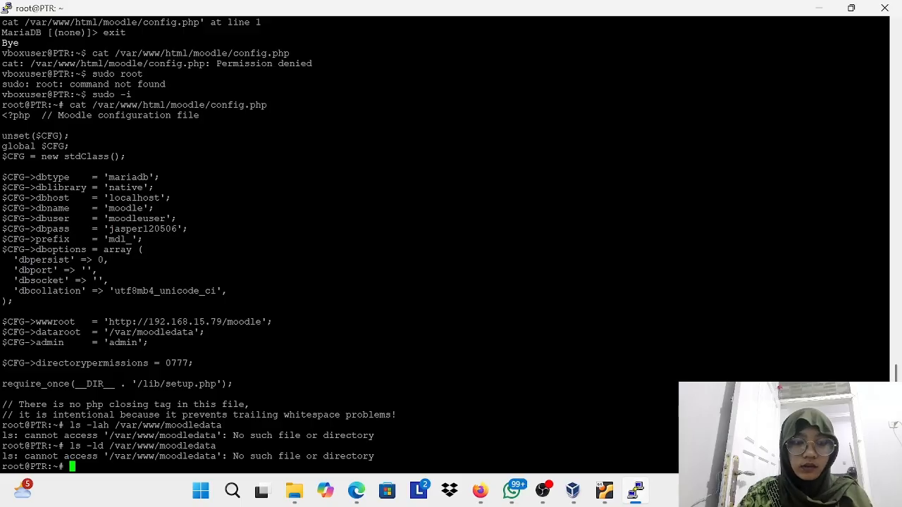
type("cd")
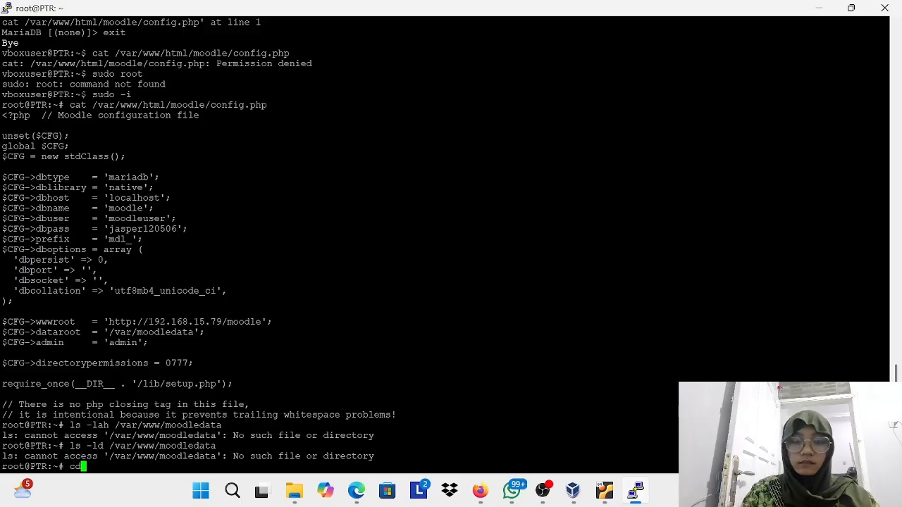
key("Return")
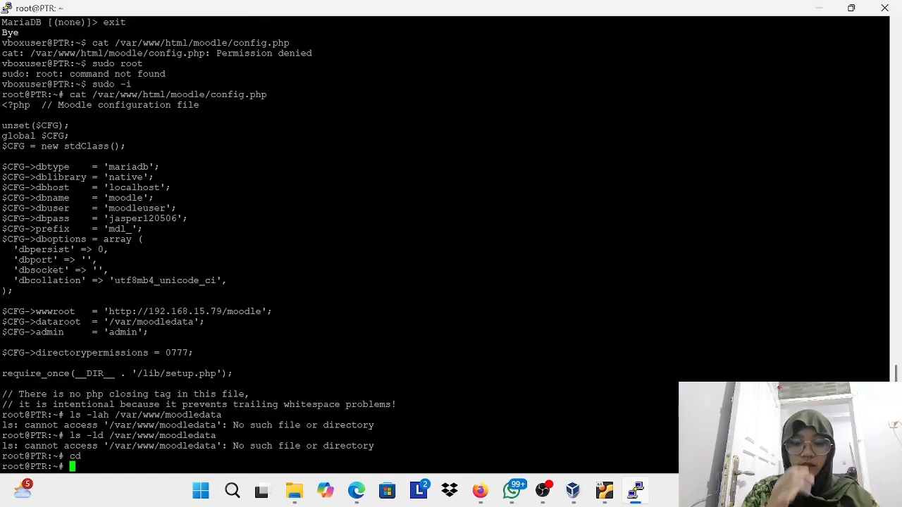
type("exit")
key("Return")
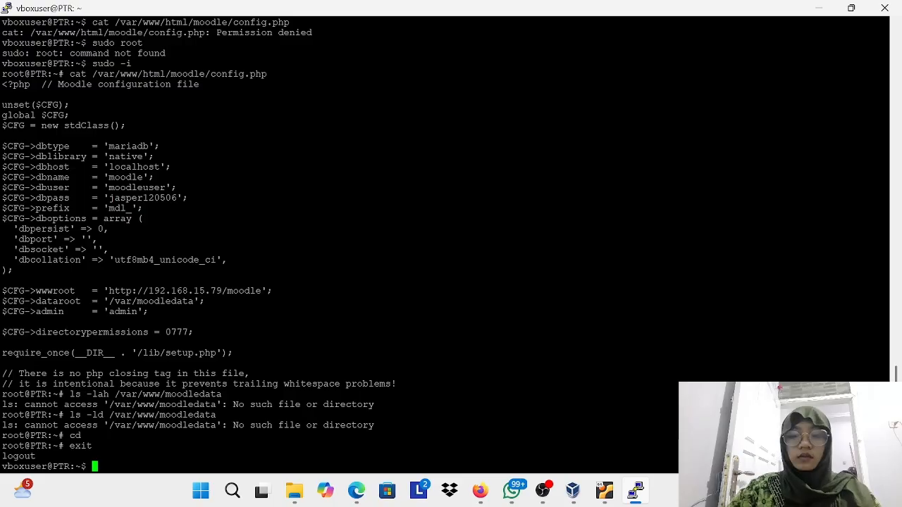
Step: Try to list the running services with systemctl list-units --type=service ==state=running
type("systemct")
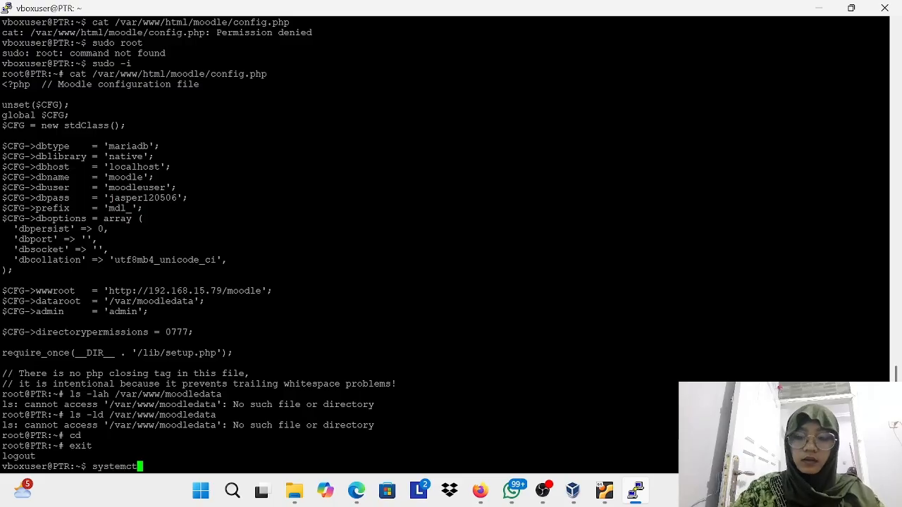
type("l list")
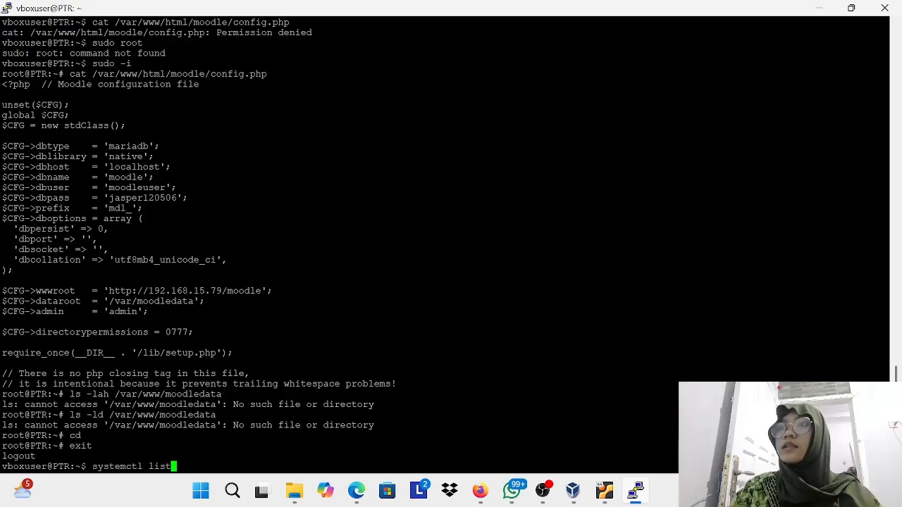
type("-units")
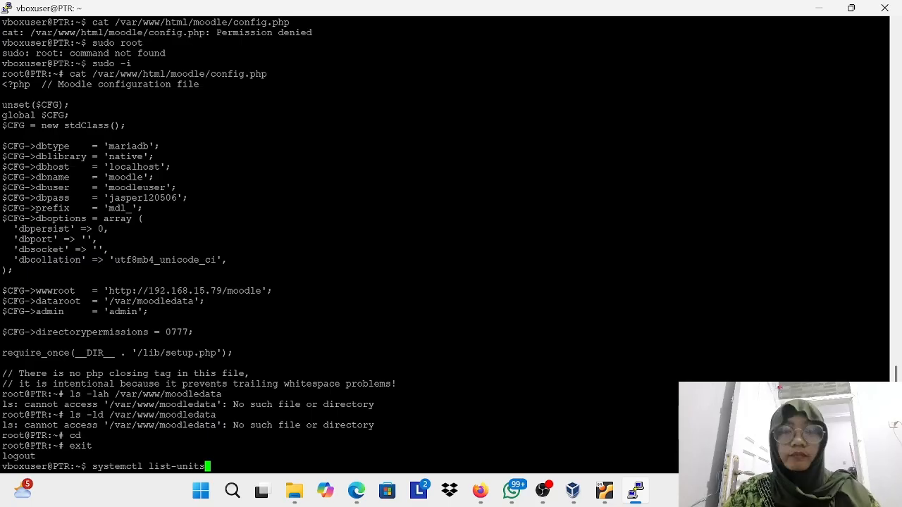
type(" --t")
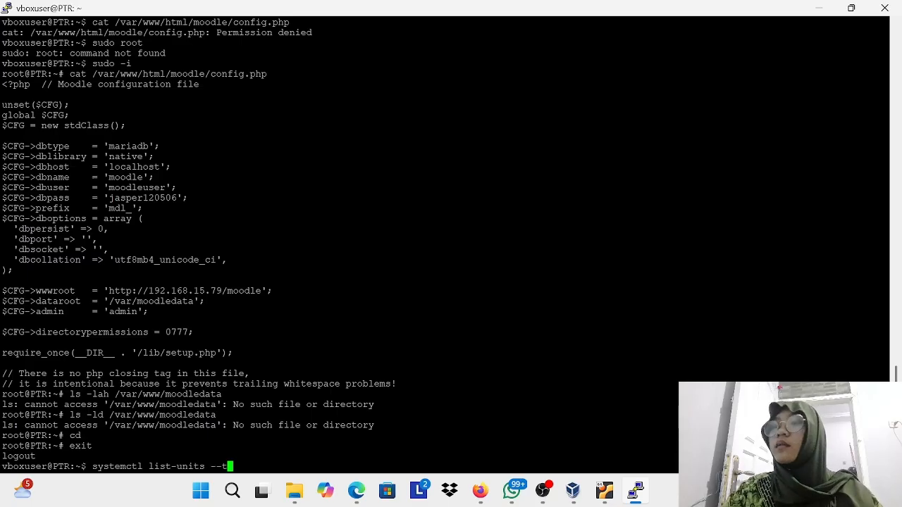
type("ype=s")
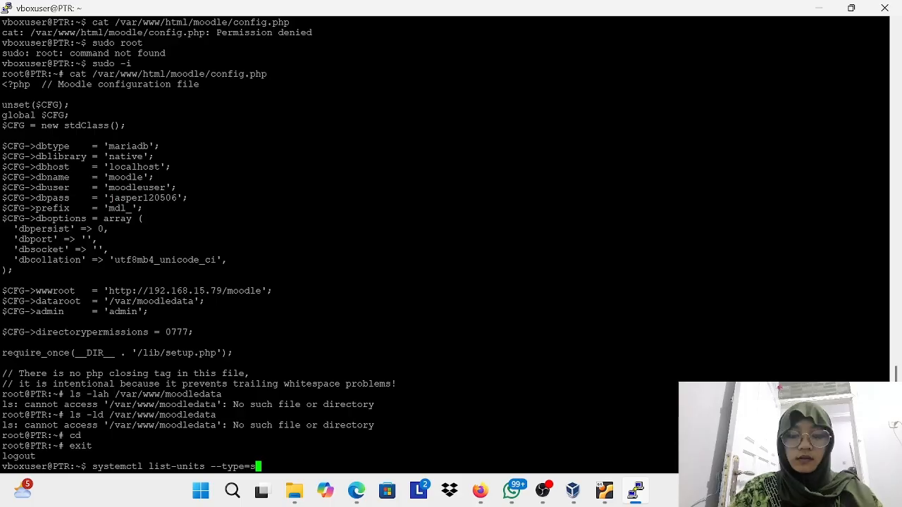
type("ervice")
type(" --")
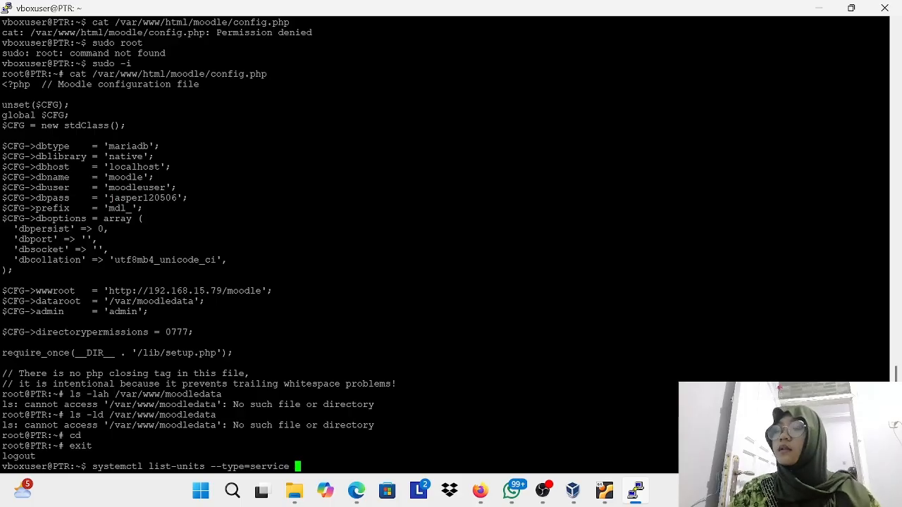
type("state")
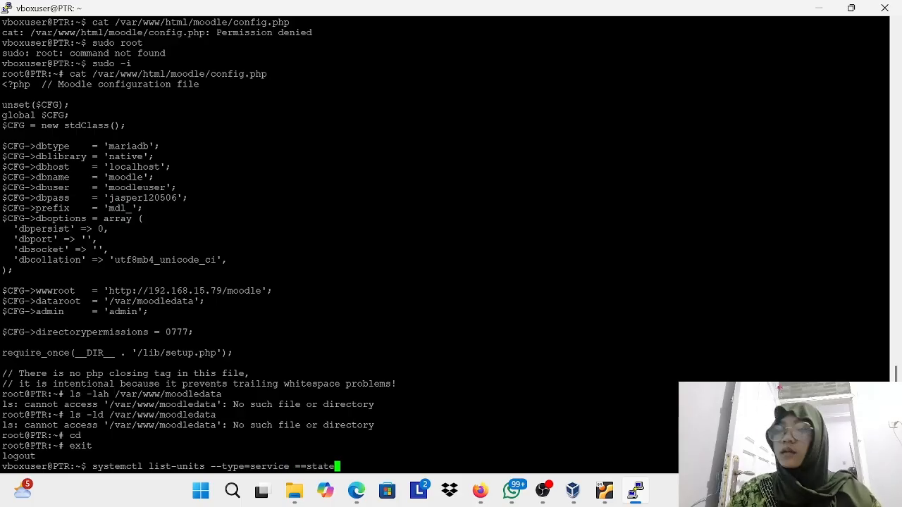
type("=running")
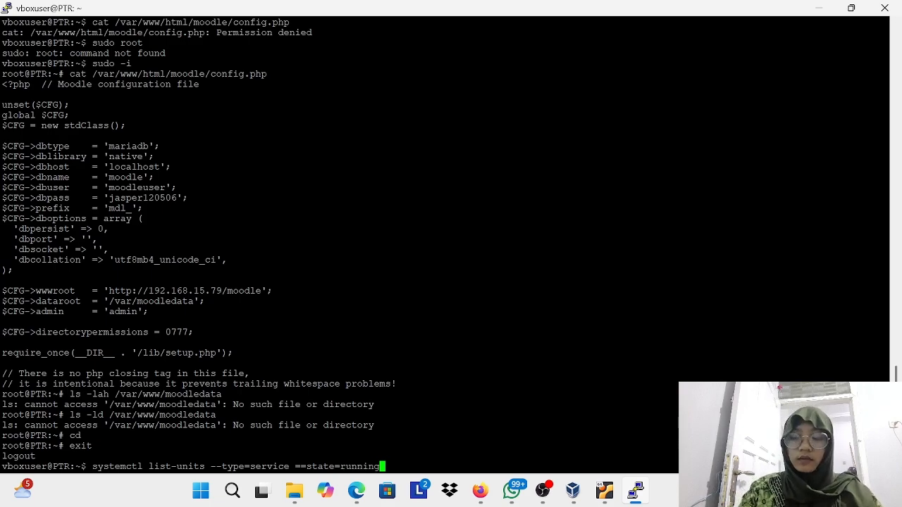
key("Return")
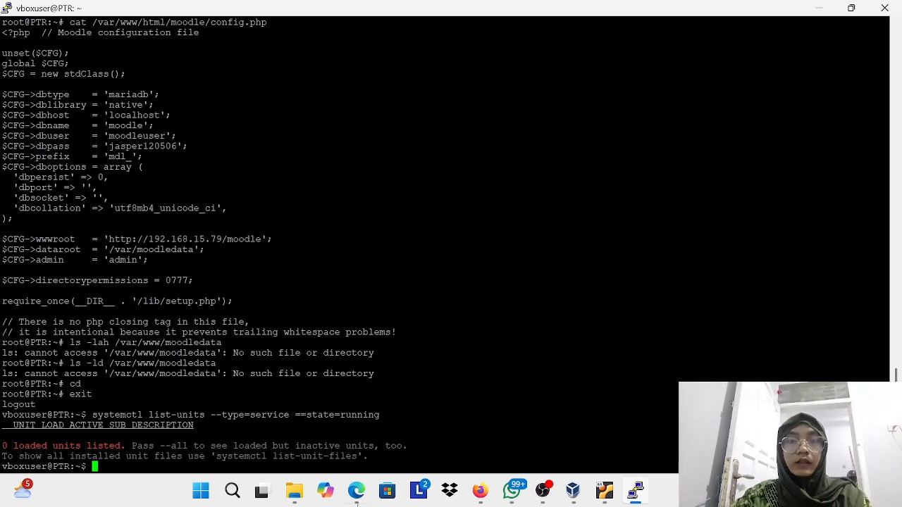